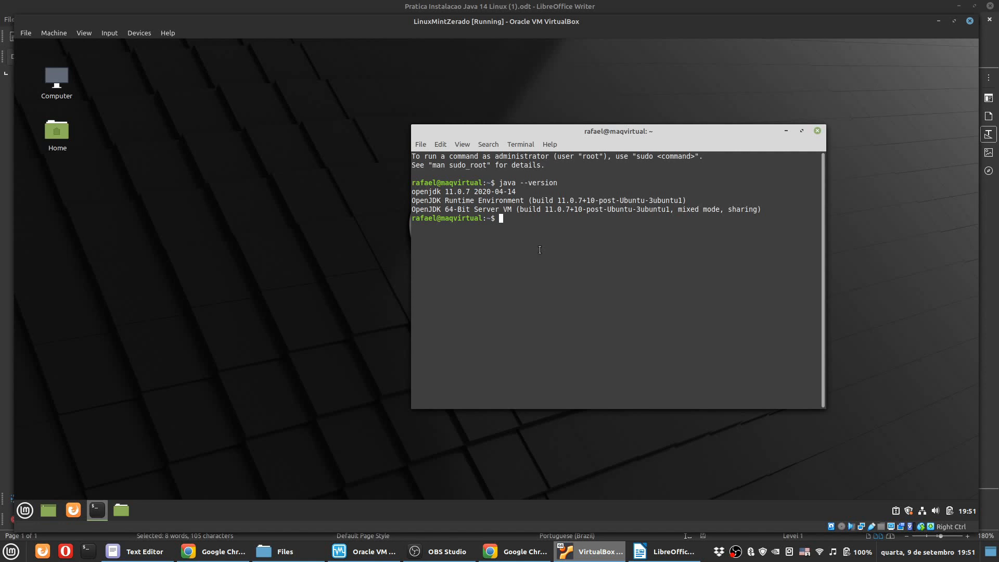
Step: Purge openjdk-11-jre, openjdk-11-jre-headless, openjdk-11-jdk, openjdk-11-doc and openjdk-11-source with apt-get, entering the sudo password, and check the Java version
{"action": "left_click_drag", "start_coordinate": [539, 249], "coordinate": [490, 243]}
{"action": "type", "text": "sudo apt-get purge openjdk-11-jre openjdk-11-jre-headless openjdk-11-jdk openjdk-11-doc openjdk-11-source"}
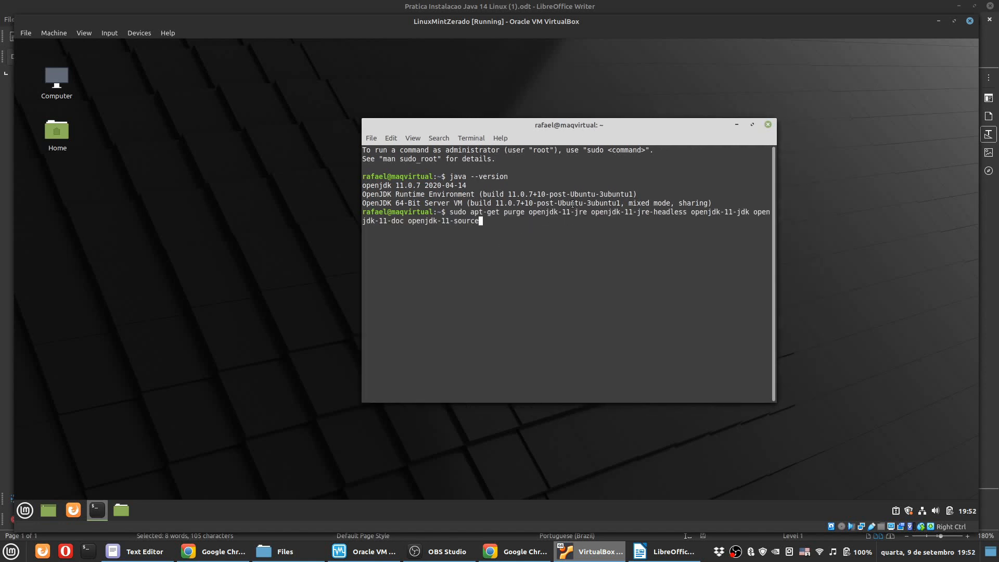
{"action": "key", "text": "Return"}
{"action": "type", "text": "******"}
{"action": "key", "text": "Return"}
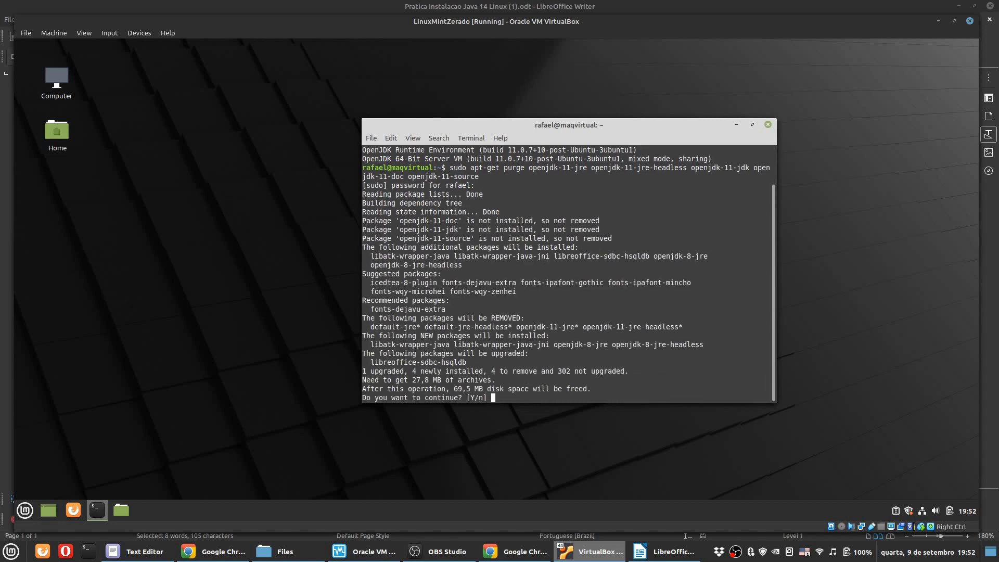
{"action": "type", "text": "y"}
{"action": "key", "text": "Return"}
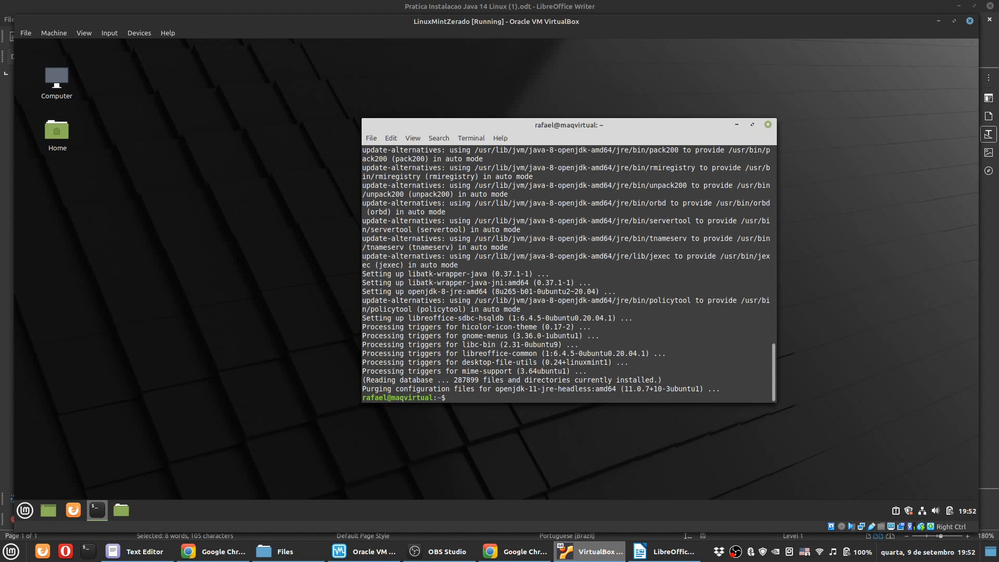
{"action": "type", "text": "java --version"}
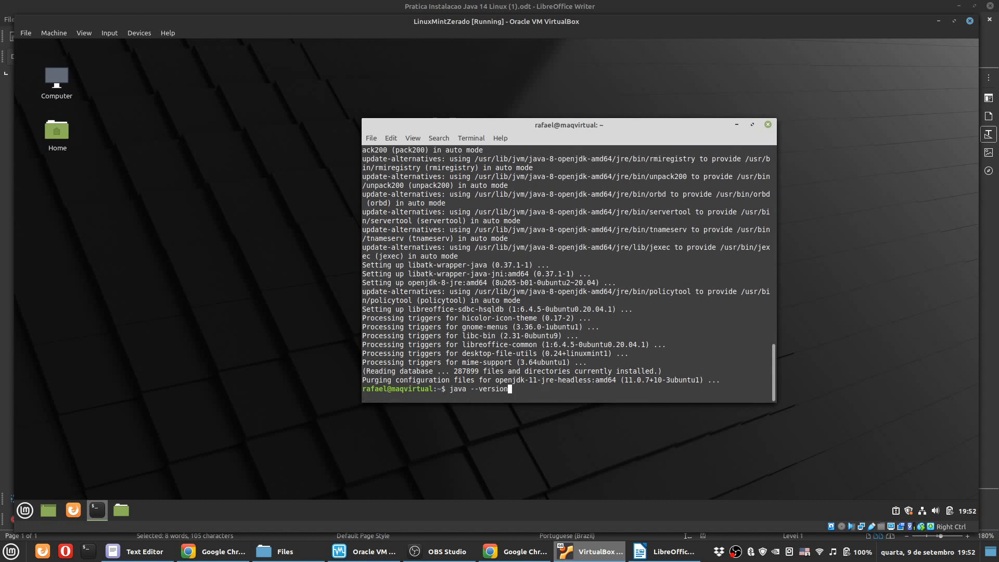
{"action": "key", "text": "Return"}
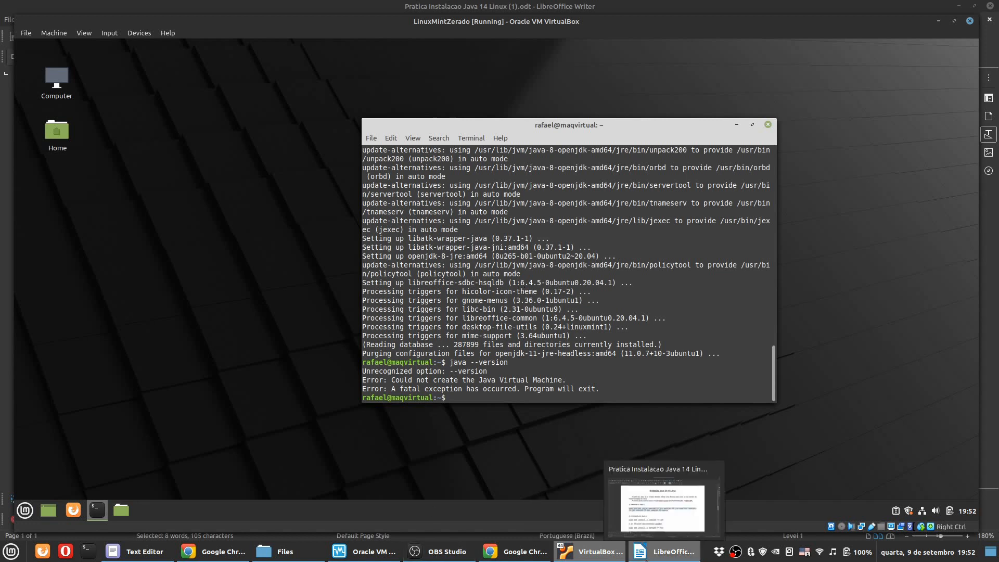
Step: Switch to the LibreOffice Writer guide and review the Java 14 commands for the JDK, the Javadoc documentation and the source code
{"action": "left_click", "coordinate": [666, 552]}
{"action": "scroll", "coordinate": [333, 321], "scroll_direction": "down", "scroll_amount": 2}
{"action": "scroll", "coordinate": [333, 321], "scroll_direction": "down", "scroll_amount": 2}
{"action": "left_click", "coordinate": [265, 300]}
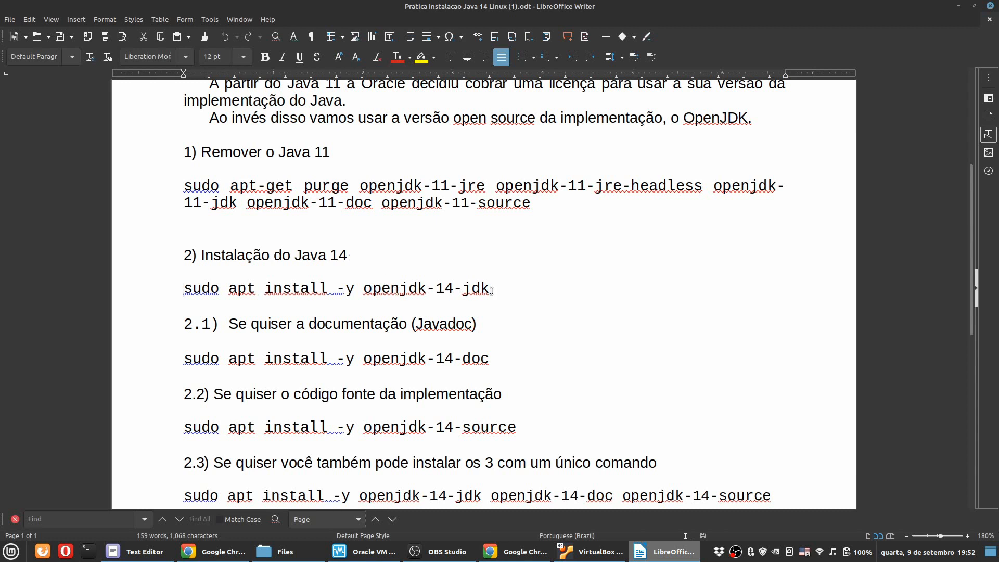
{"action": "left_click_drag", "start_coordinate": [319, 288], "coordinate": [509, 290]}
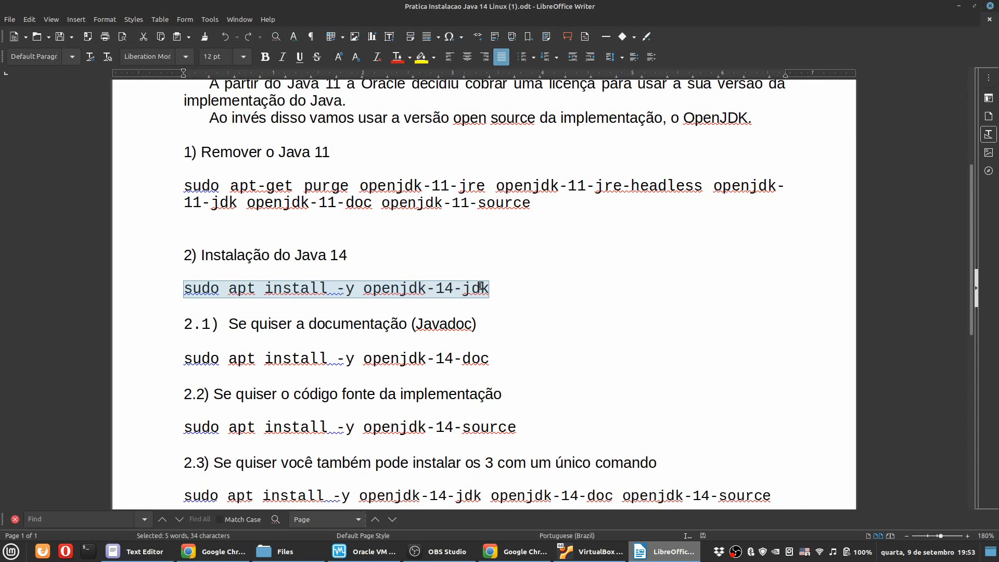
{"action": "scroll", "coordinate": [480, 287], "scroll_direction": "down", "scroll_amount": 1}
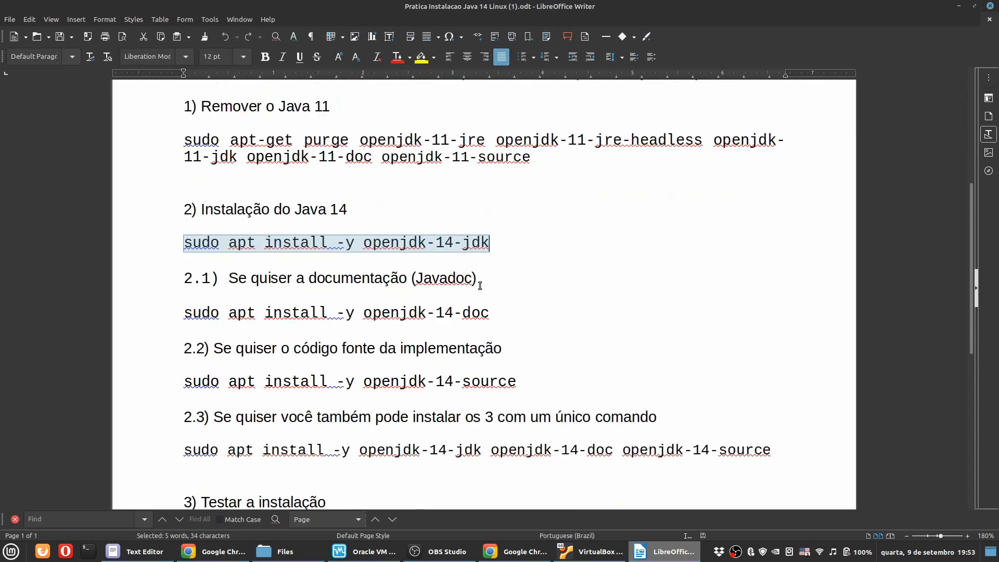
{"action": "double_click", "coordinate": [441, 279]}
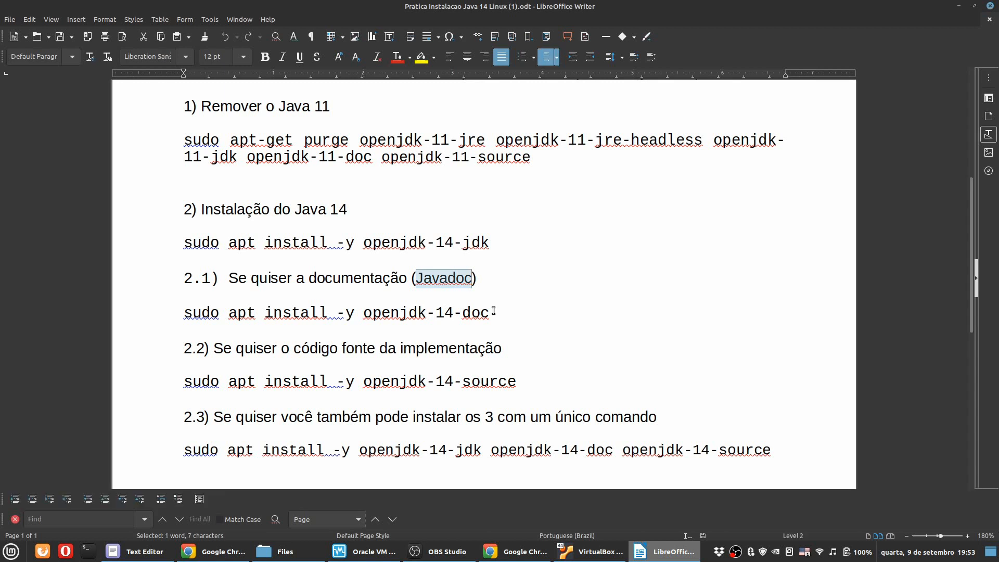
{"action": "left_click", "coordinate": [376, 350]}
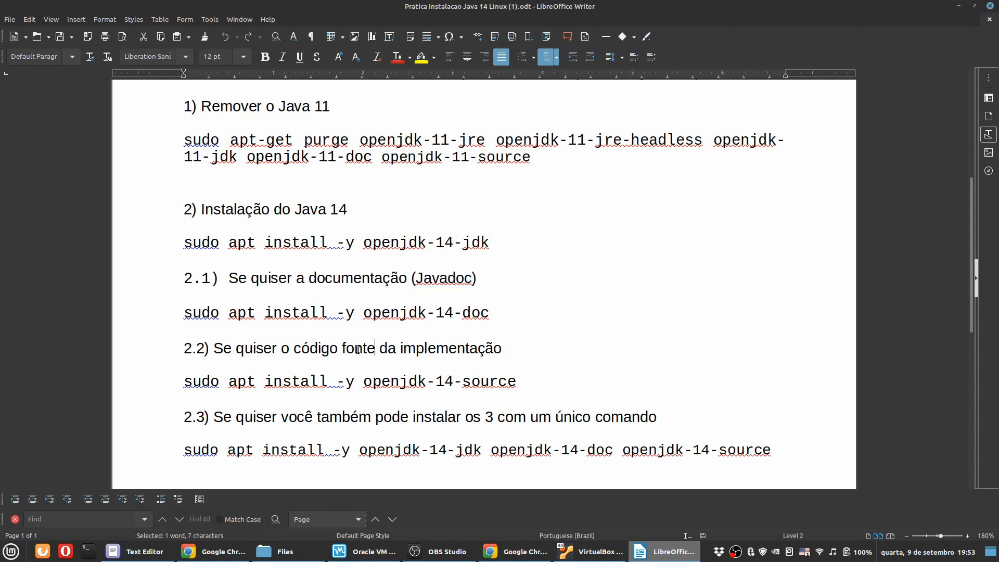
{"action": "left_click", "coordinate": [313, 356]}
Step: Copy the guide's section 2.3 command installing openjdk-14-jdk, openjdk-14-doc and openjdk-14-source, run it in the virtual machine's terminal, and check javac --version
{"action": "scroll", "coordinate": [308, 379], "scroll_direction": "down", "scroll_amount": 1}
{"action": "left_click", "coordinate": [172, 401]}
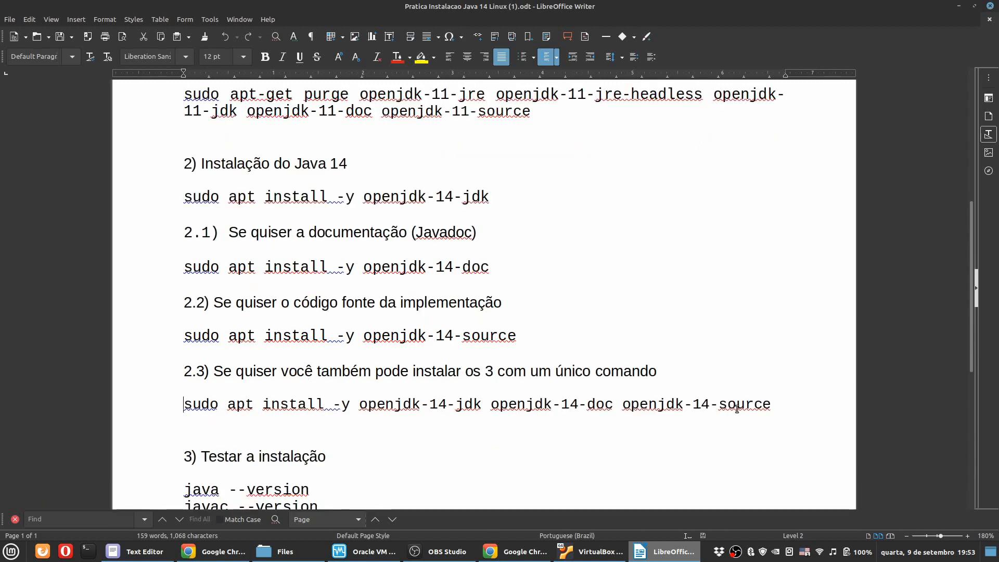
{"action": "left_click", "coordinate": [778, 404], "text": "shift"}
{"action": "key", "text": "ctrl+c"}
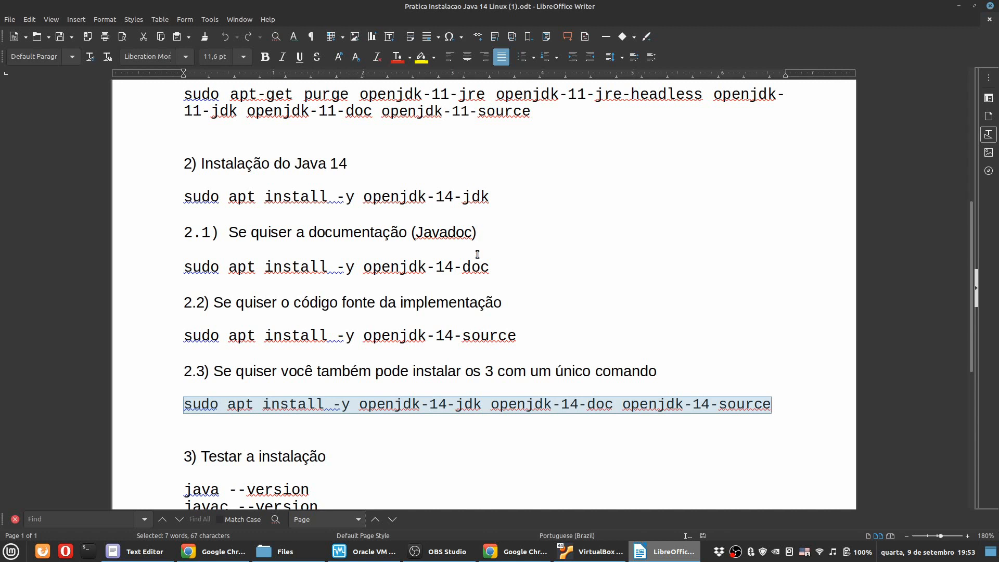
{"action": "left_click", "coordinate": [590, 550]}
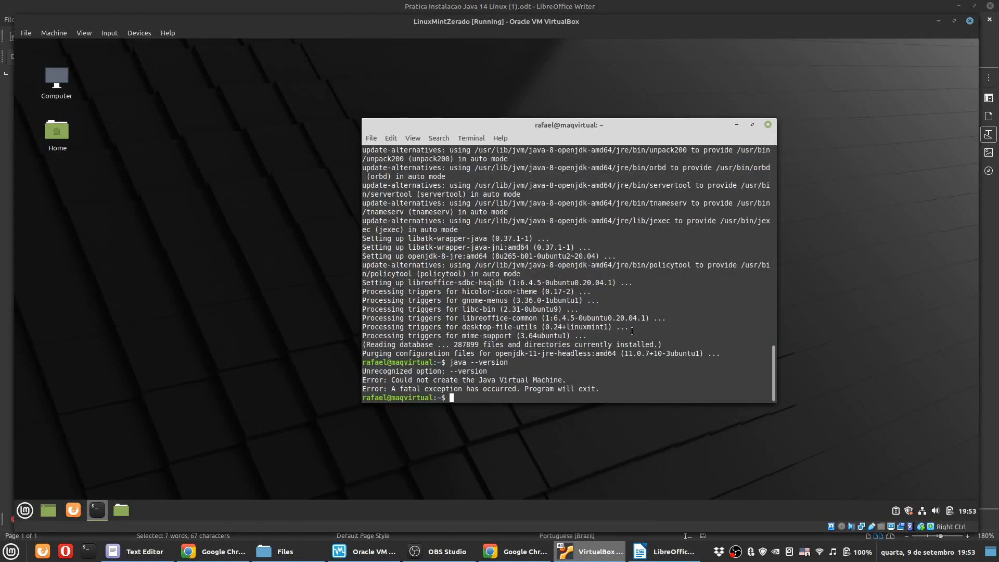
{"action": "key", "text": "ctrl+shift+v"}
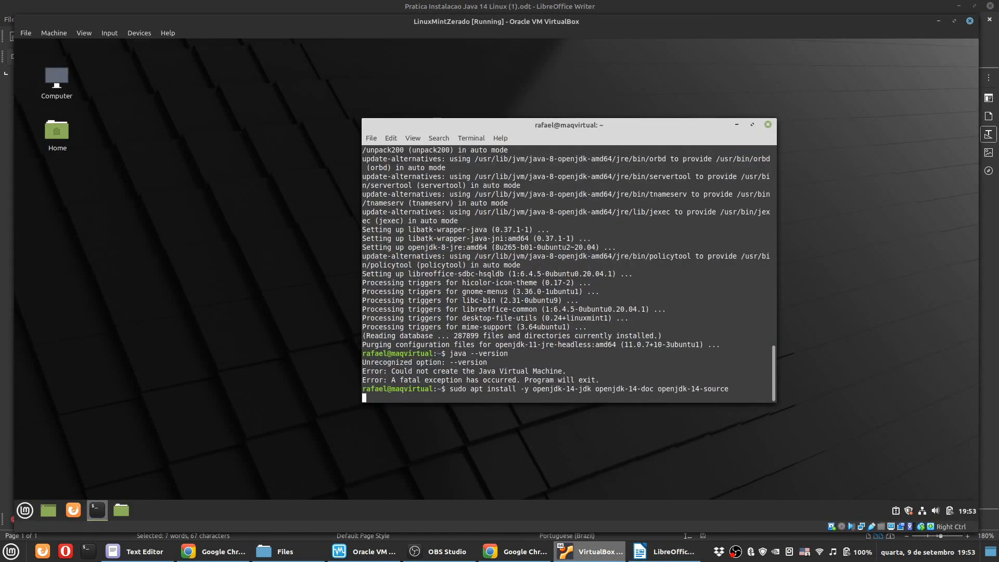
{"action": "key", "text": "Return"}
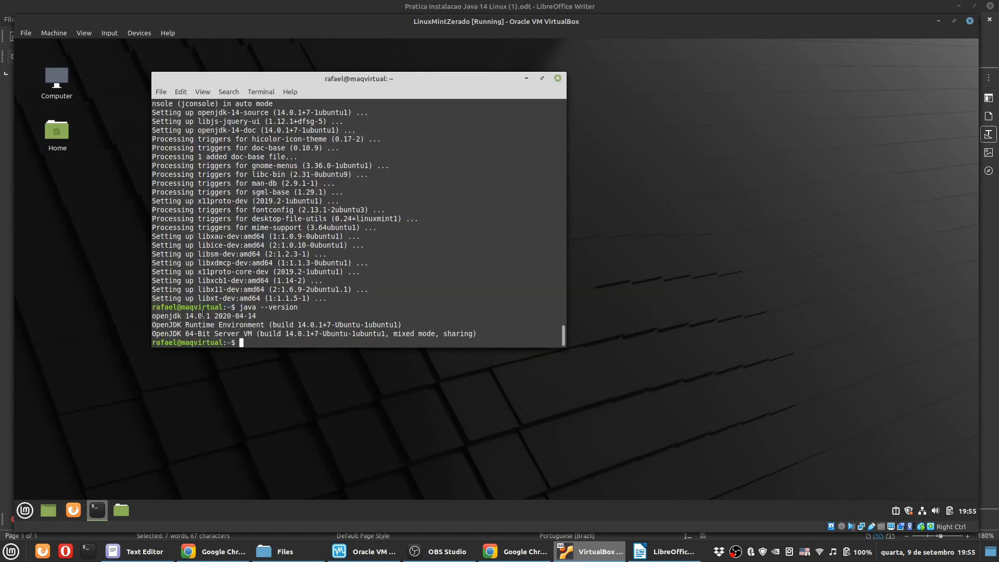
{"action": "type", "text": "javac --version"}
{"action": "key", "text": "Return"}
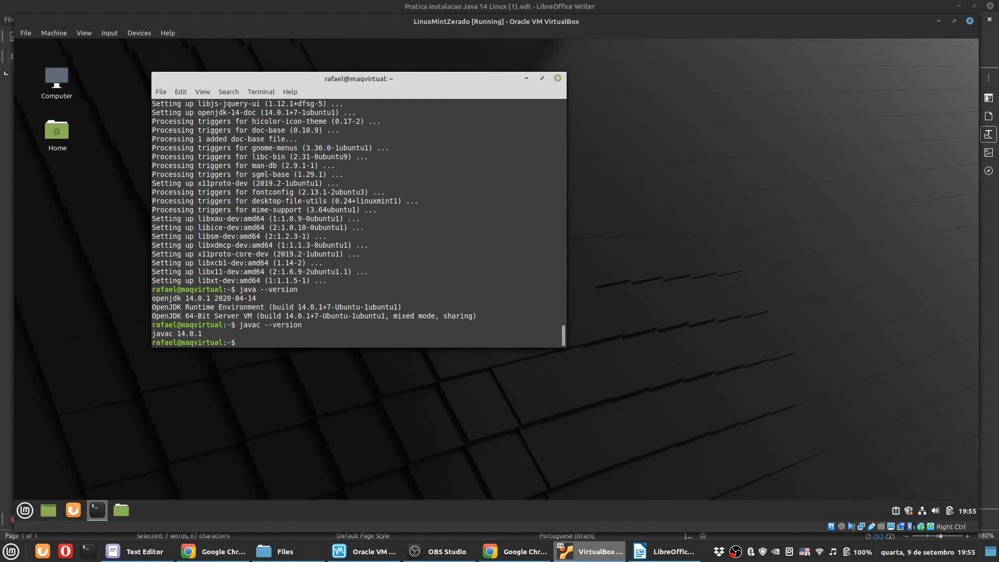
Step: Return to the Writer guide and review the JDK, DOC and SRC installation paths in section 5
{"action": "key", "text": "alt+Tab"}
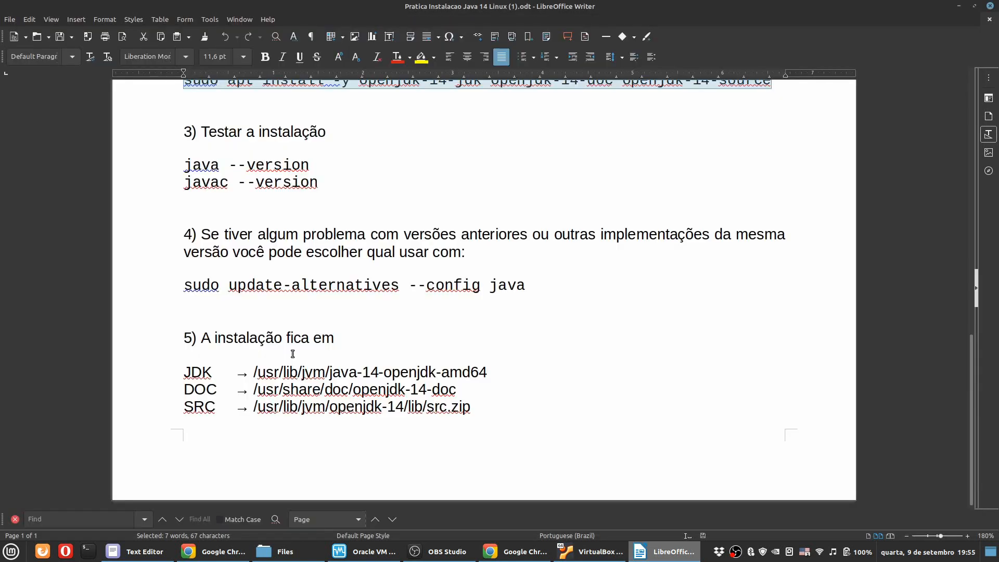
{"action": "scroll", "coordinate": [403, 377], "scroll_direction": "down", "scroll_amount": 1}
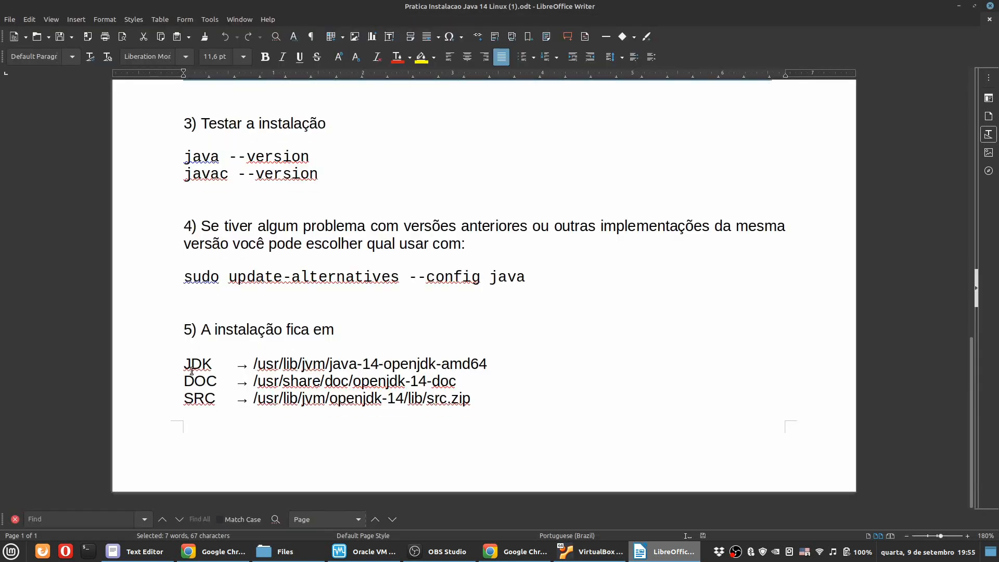
{"action": "left_click", "coordinate": [257, 361]}
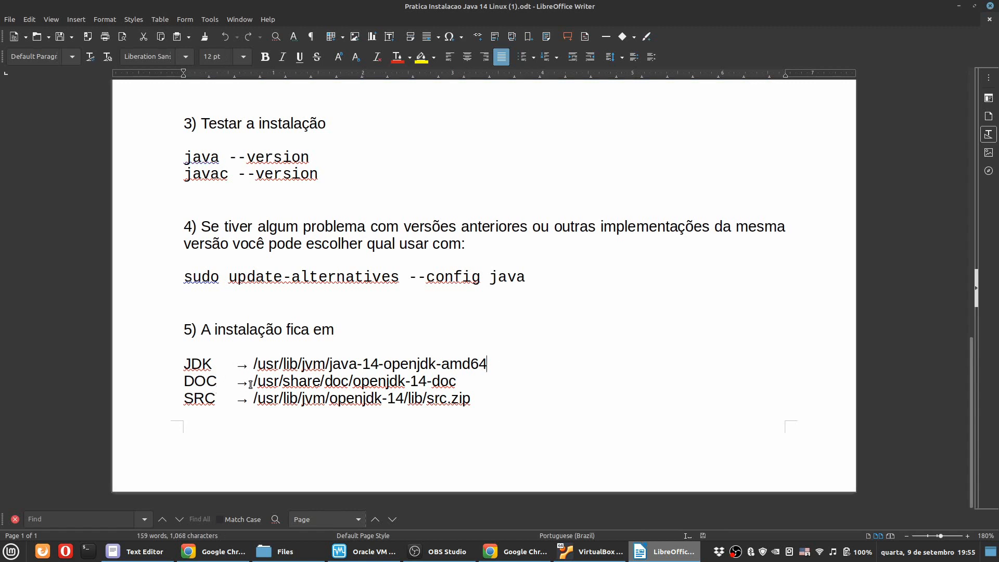
{"action": "left_click_drag", "start_coordinate": [254, 382], "coordinate": [255, 402]}
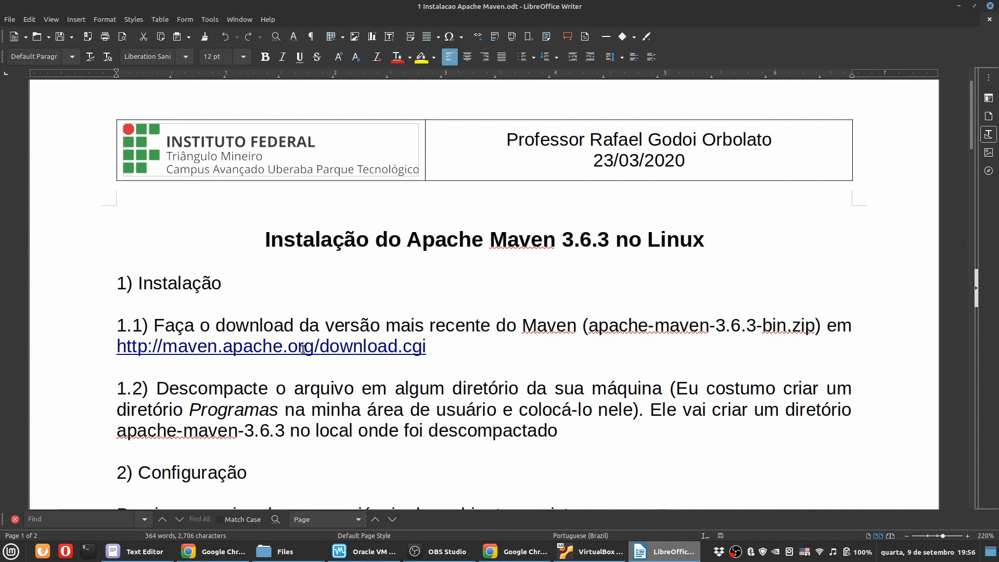
Step: Follow the Maven guide's download link into Chrome, look over the Maven site and find the binary zip archive on the download page
{"action": "left_click", "coordinate": [125, 347], "text": "ctrl"}
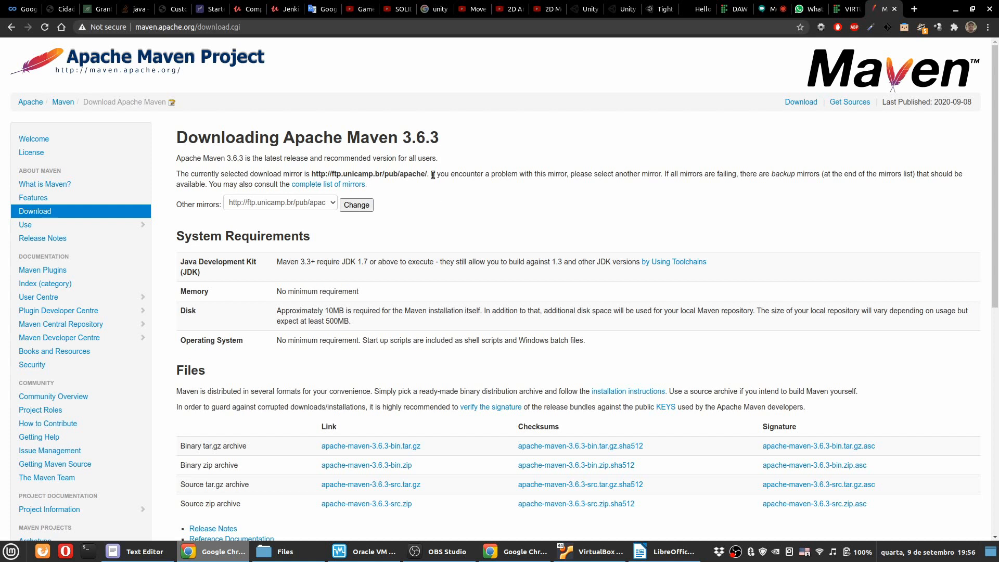
{"action": "scroll", "coordinate": [477, 262], "scroll_direction": "down", "scroll_amount": 3}
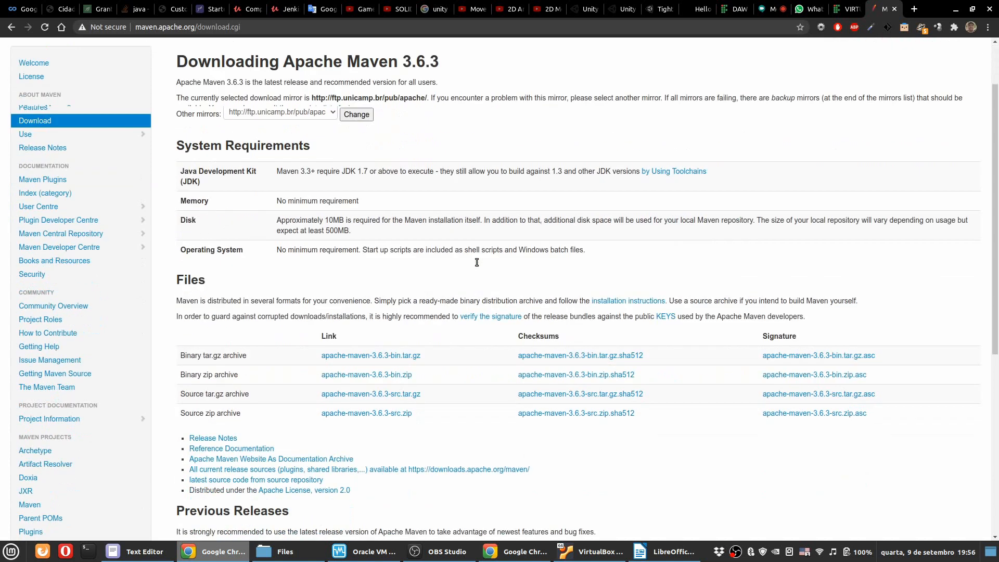
{"action": "scroll", "coordinate": [446, 267], "scroll_direction": "up", "scroll_amount": 3}
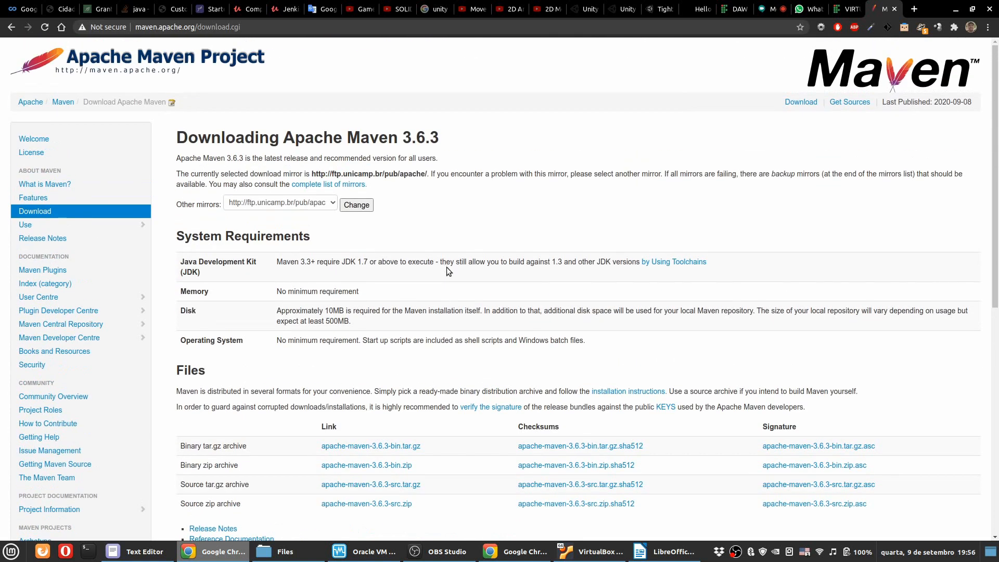
{"action": "left_click", "coordinate": [116, 74]}
{"action": "key", "text": "alt+Left"}
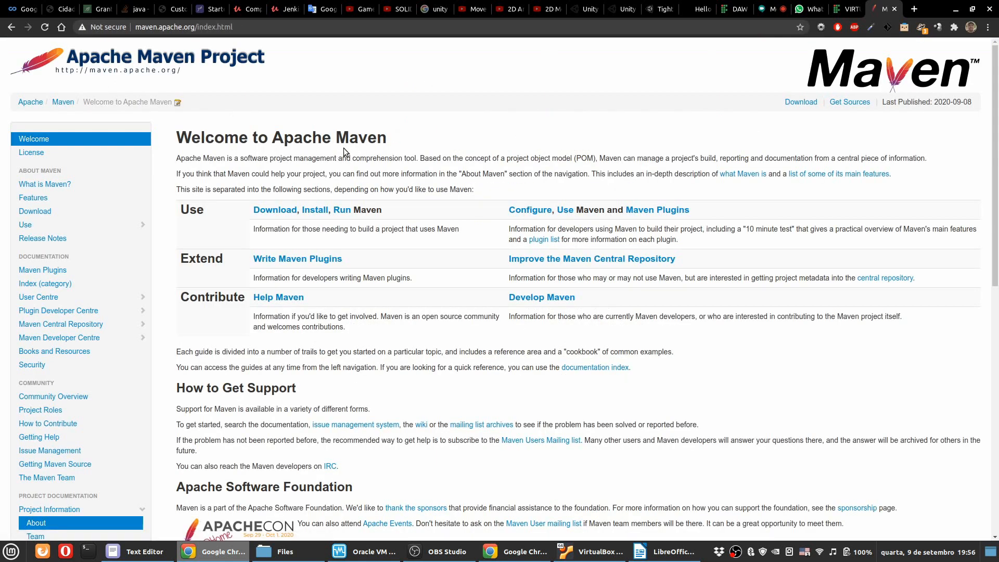
{"action": "left_click", "coordinate": [276, 209]}
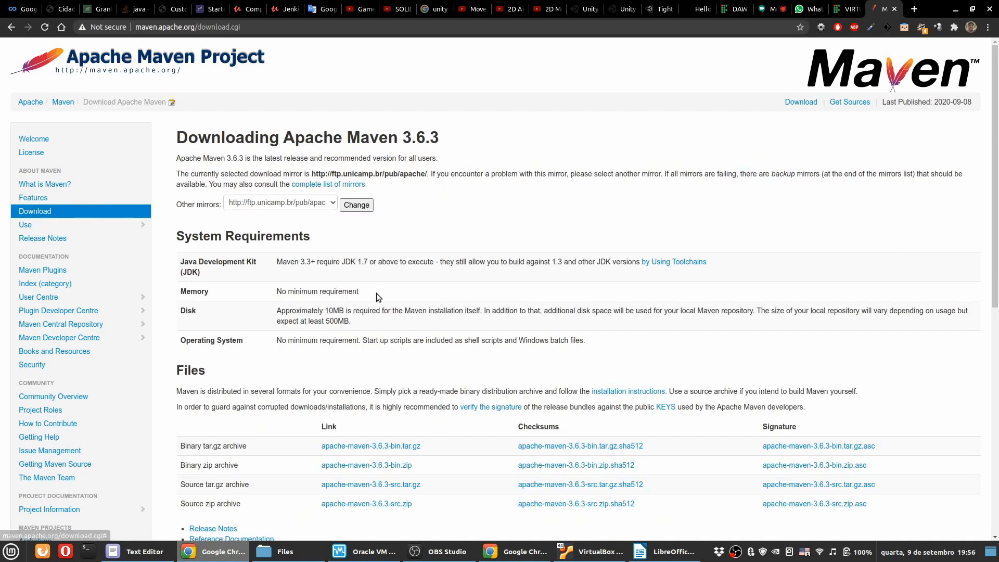
{"action": "scroll", "coordinate": [376, 292], "scroll_direction": "down", "scroll_amount": 3}
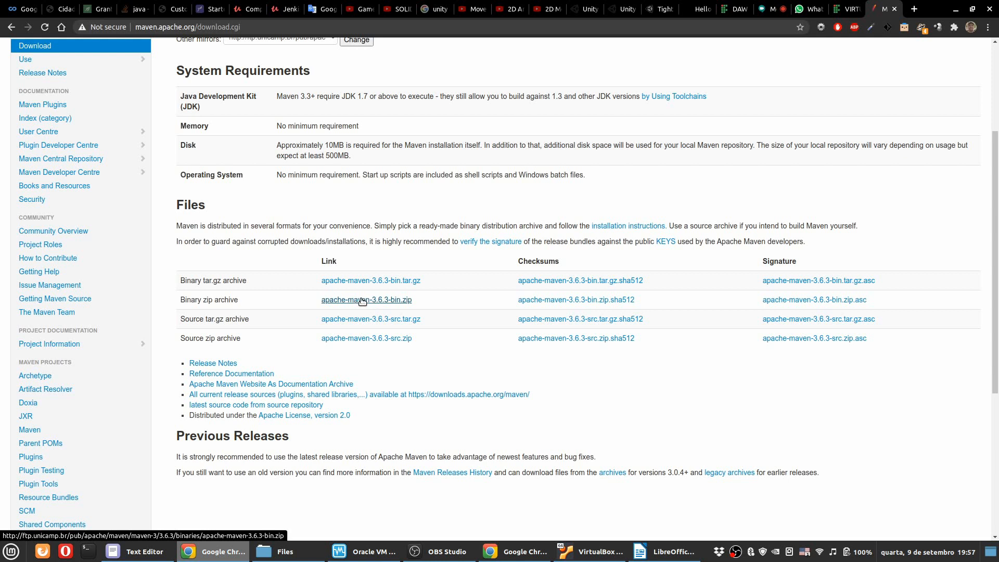
Step: Download apache-maven-3.6.3-bin.zip in the virtual machine's Firefox, saving it as a file, and close the downloads library
{"action": "left_click", "coordinate": [568, 386]}
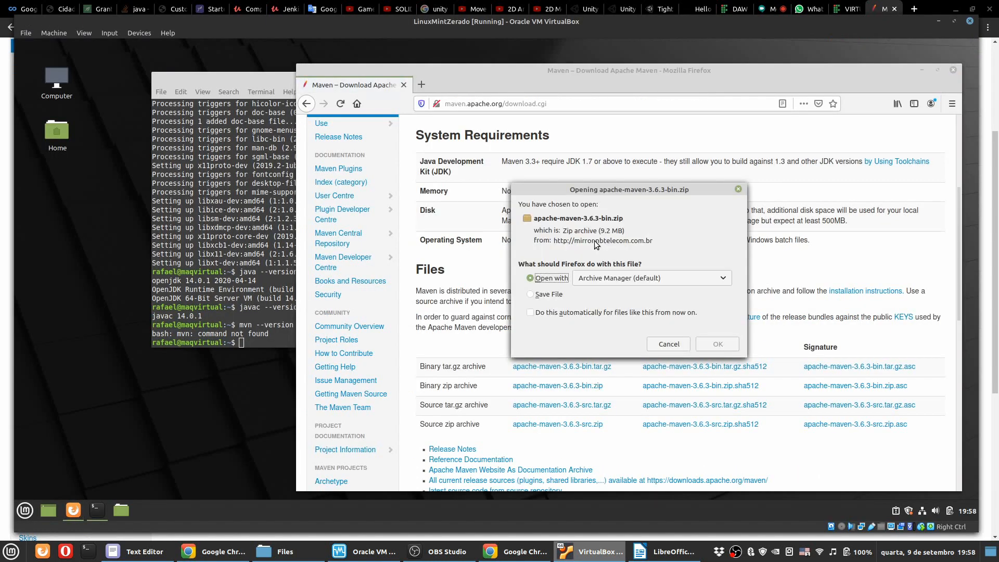
{"action": "left_click", "coordinate": [568, 294]}
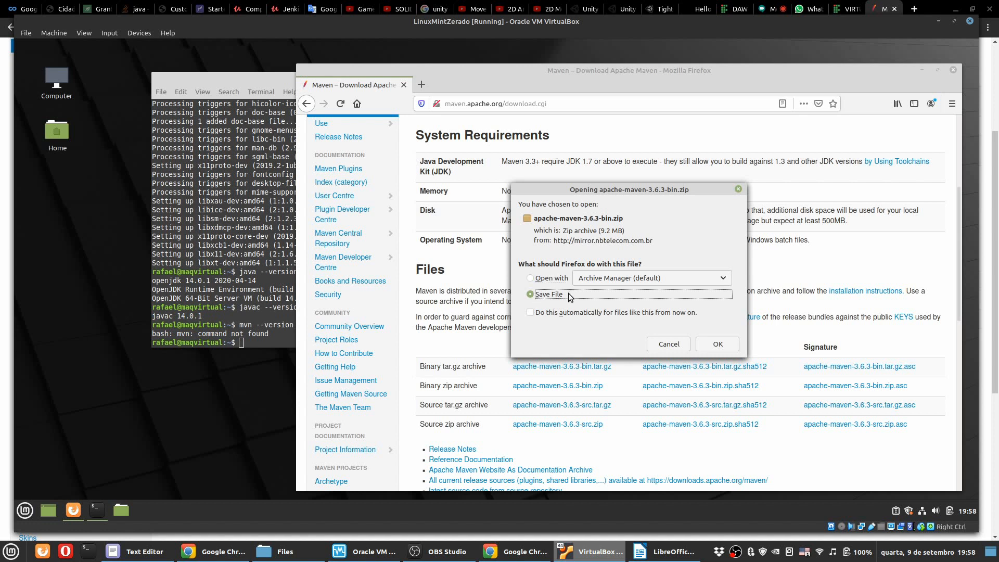
{"action": "left_click", "coordinate": [717, 343]}
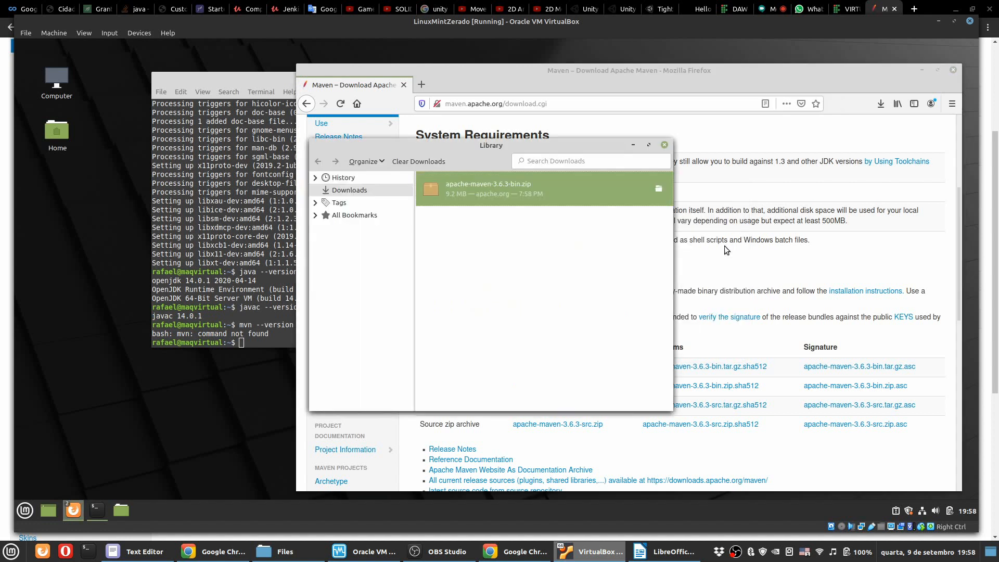
{"action": "key", "text": "ctrl+w"}
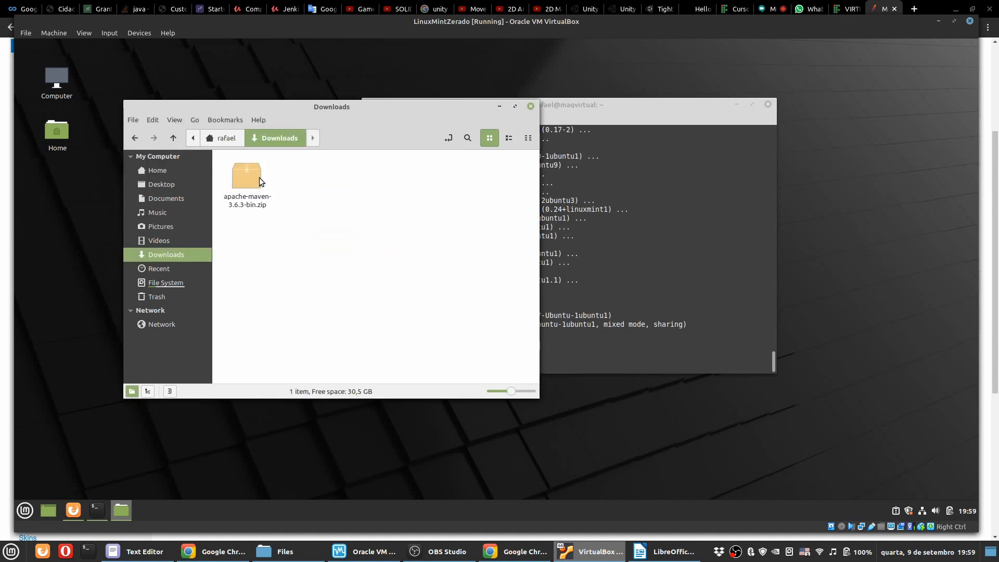
Step: Select the downloaded Maven zip and check in the Writer guide's step 1.2 which directory it should be unpacked into
{"action": "left_click", "coordinate": [259, 181]}
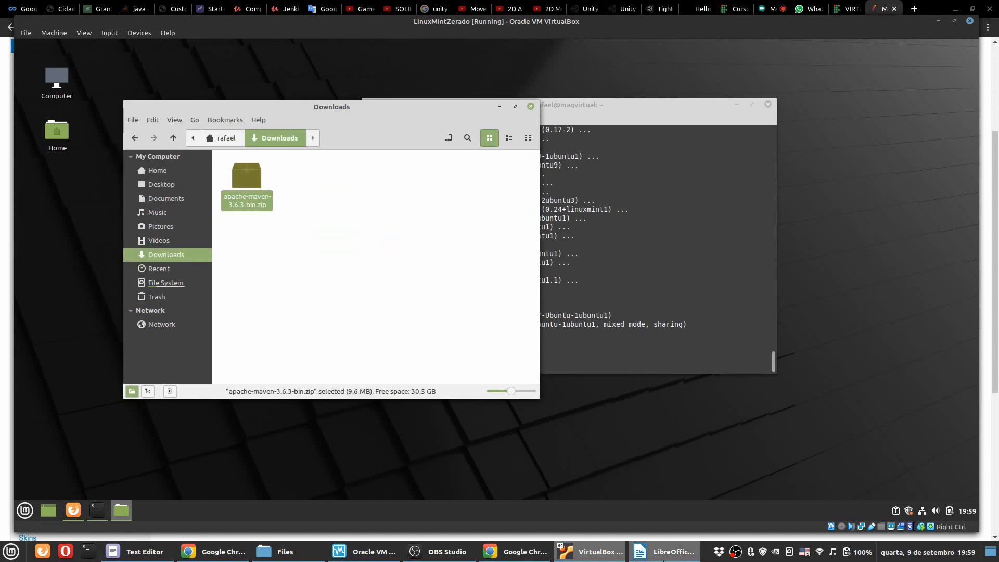
{"action": "left_click", "coordinate": [664, 552]}
{"action": "scroll", "coordinate": [332, 322], "scroll_direction": "down", "scroll_amount": 3}
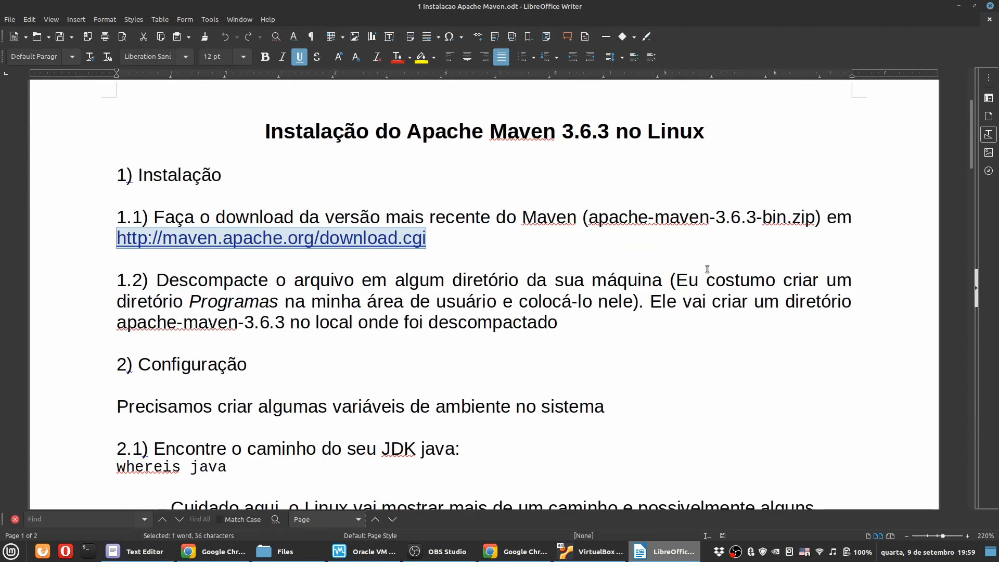
{"action": "double_click", "coordinate": [237, 302]}
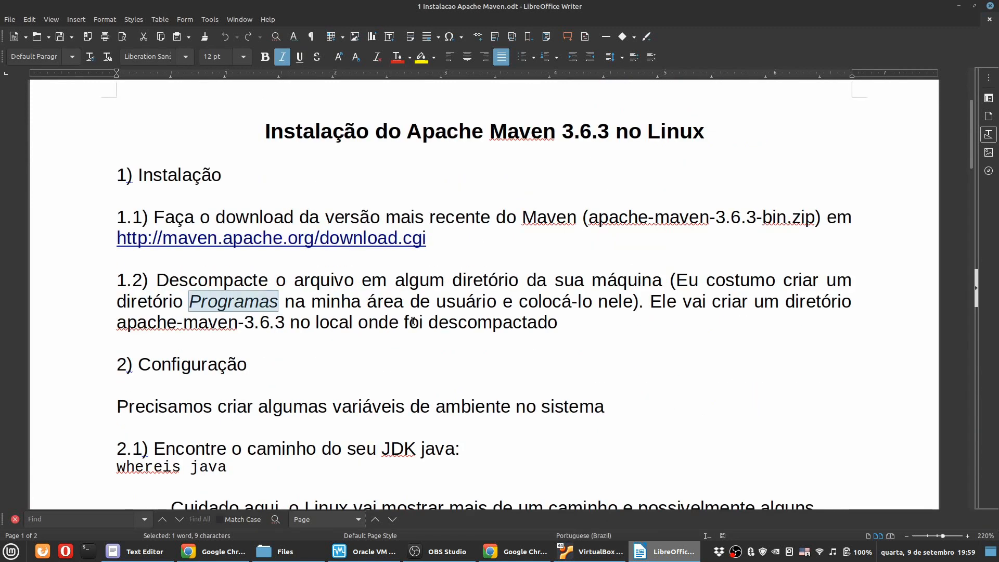
Step: In the virtual machine's home folder, create a folder named Programas and look inside it
{"action": "left_click", "coordinate": [590, 551]}
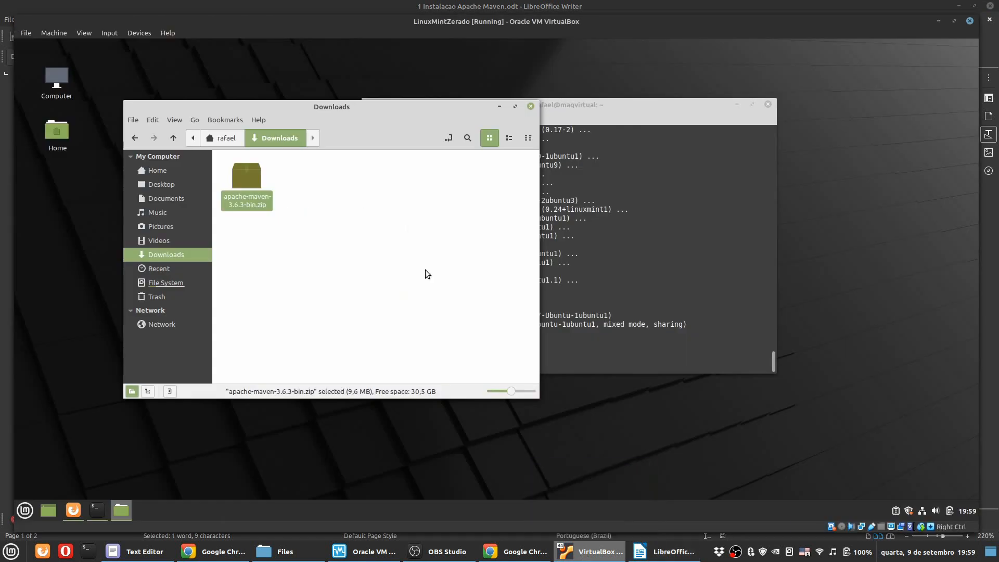
{"action": "left_click", "coordinate": [226, 138]}
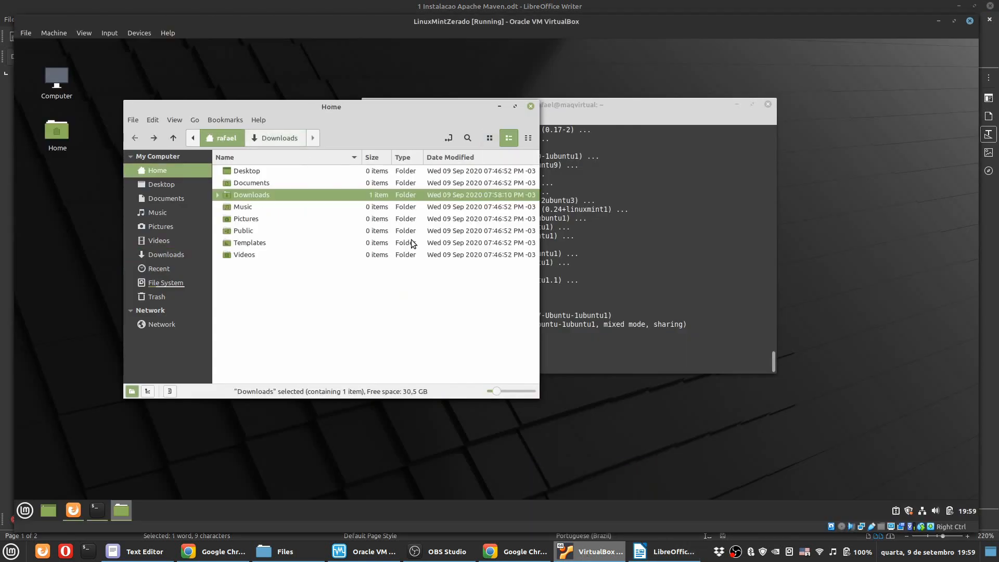
{"action": "left_click", "coordinate": [283, 333]}
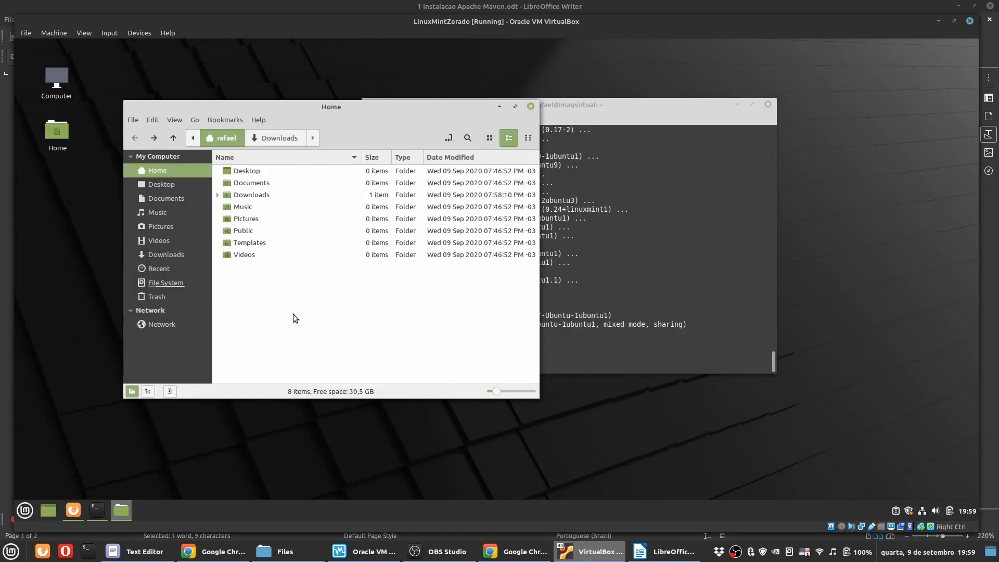
{"action": "right_click", "coordinate": [292, 315]}
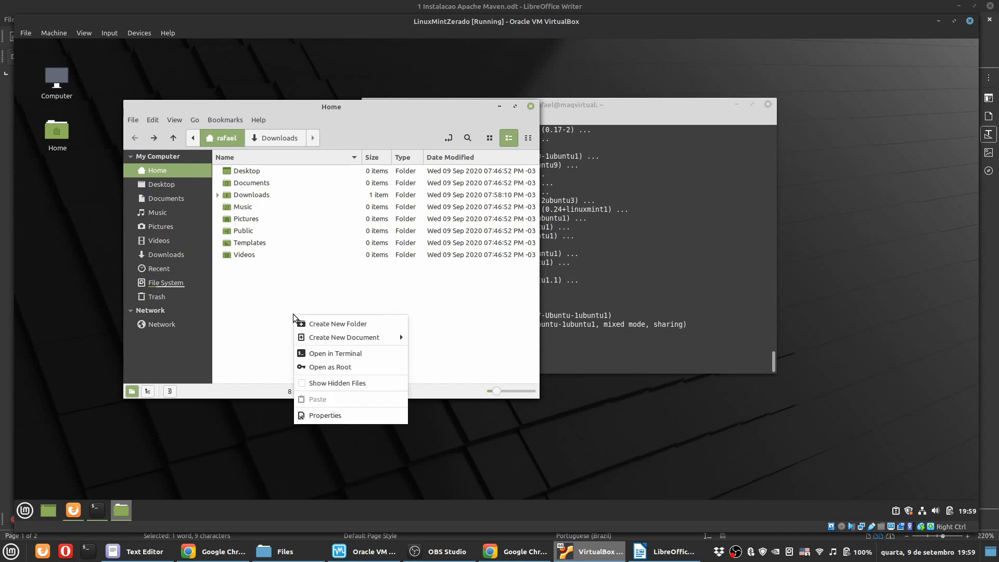
{"action": "left_click", "coordinate": [324, 320]}
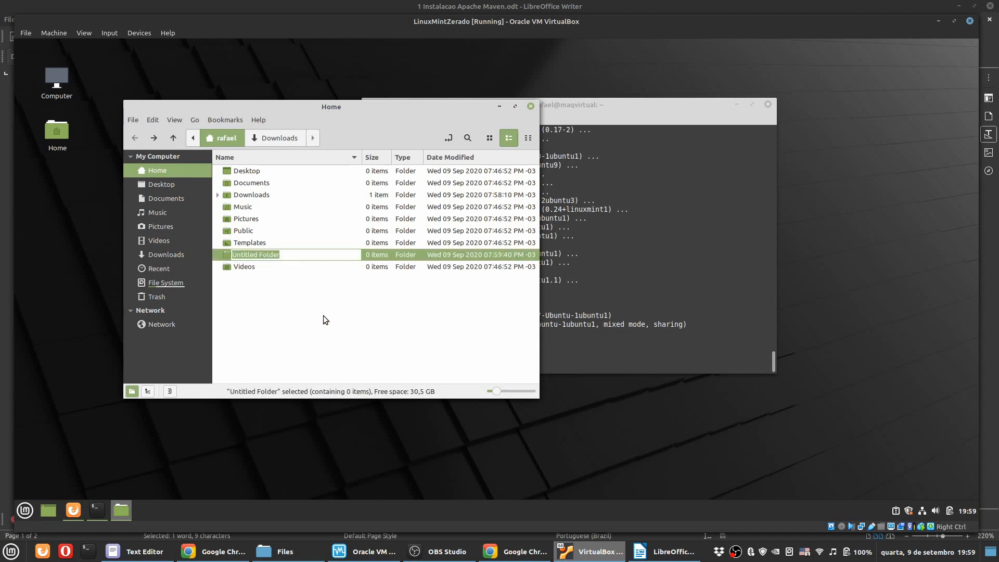
{"action": "type", "text": "Programas"}
{"action": "key", "text": "Return"}
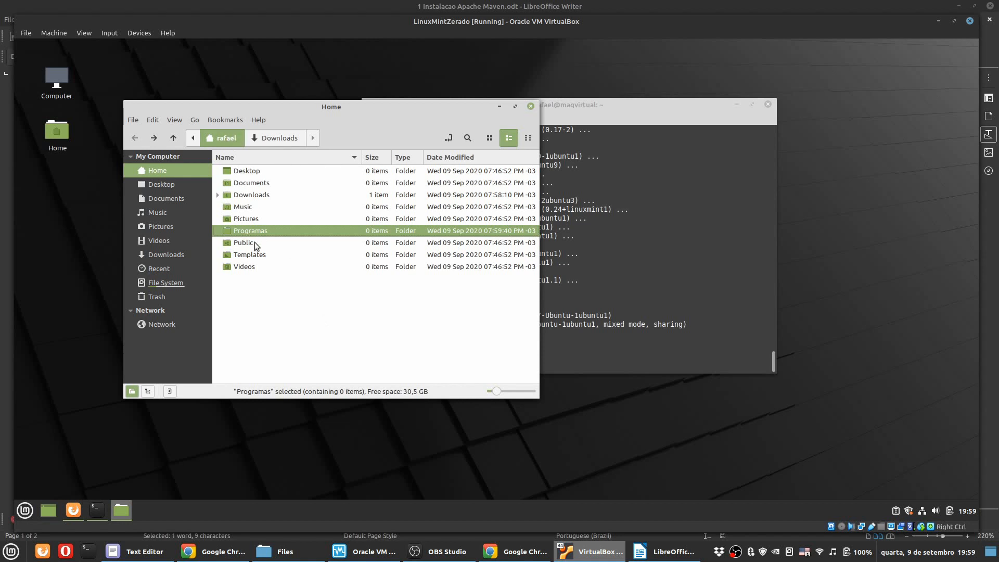
{"action": "double_click", "coordinate": [261, 229]}
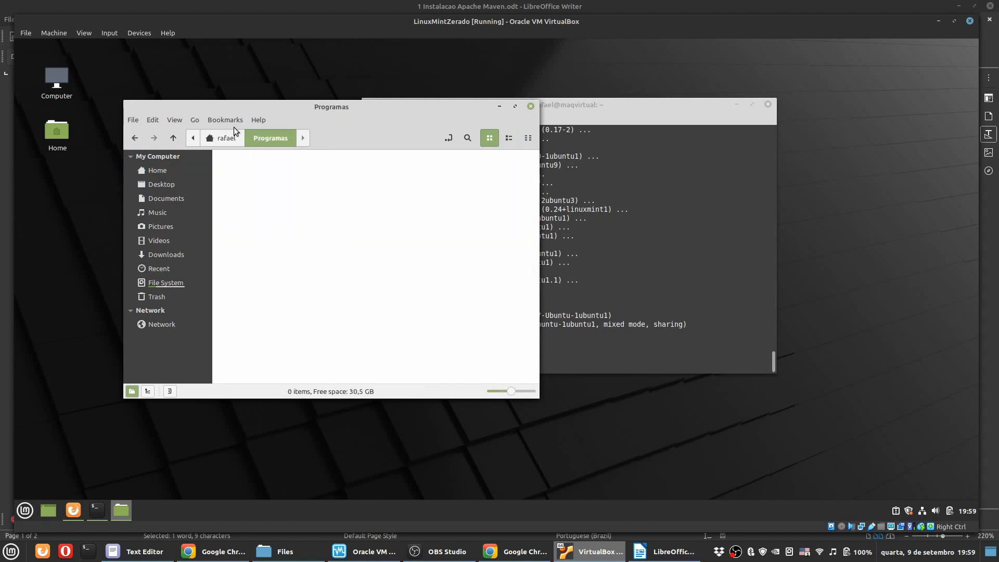
{"action": "key", "text": "BackSpace"}
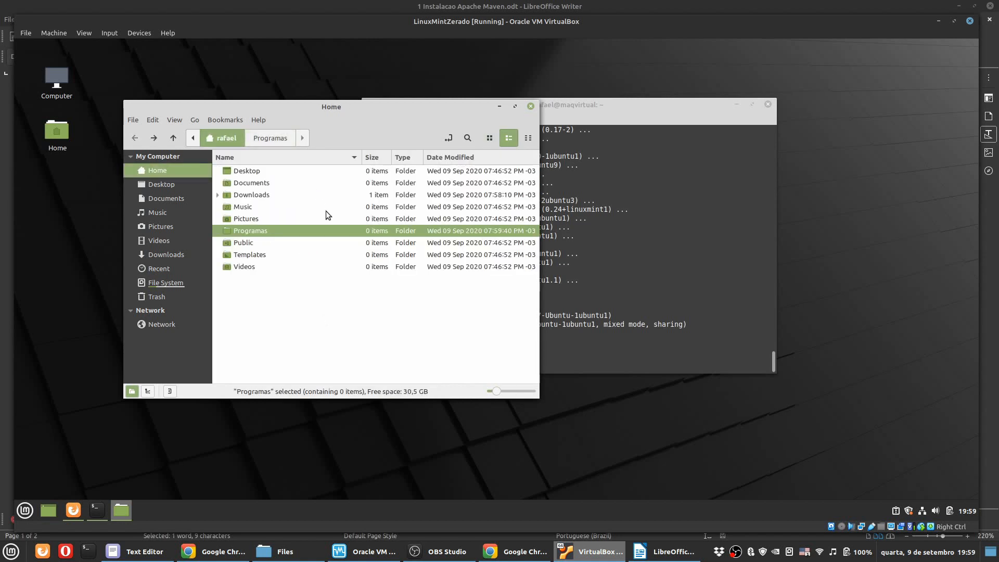
Step: Move apache-maven-3.6.3-bin.zip from Downloads into the Programas folder and extract it there
{"action": "double_click", "coordinate": [257, 195]}
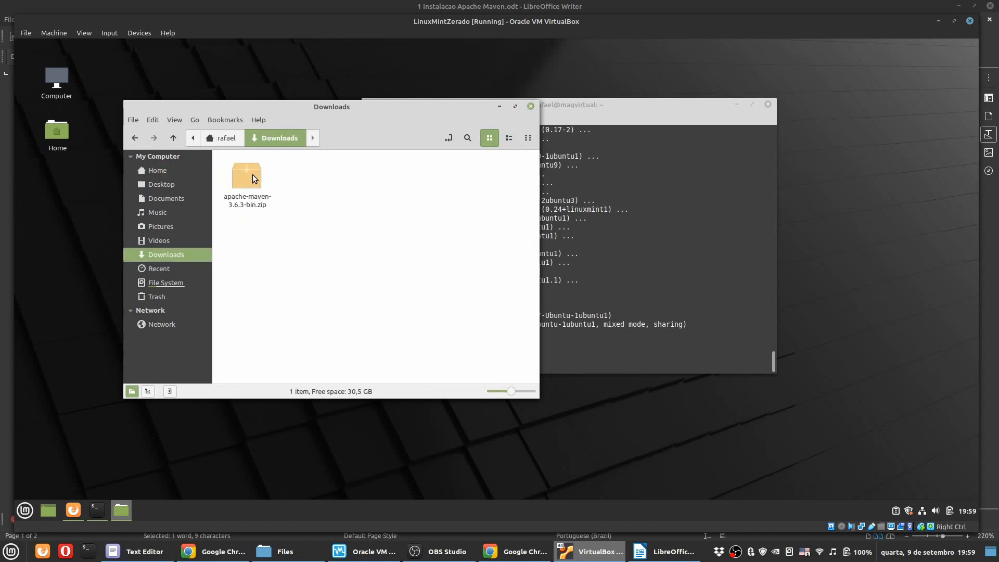
{"action": "left_click", "coordinate": [251, 174]}
{"action": "key", "text": "ctrl+x"}
{"action": "key", "text": "BackSpace"}
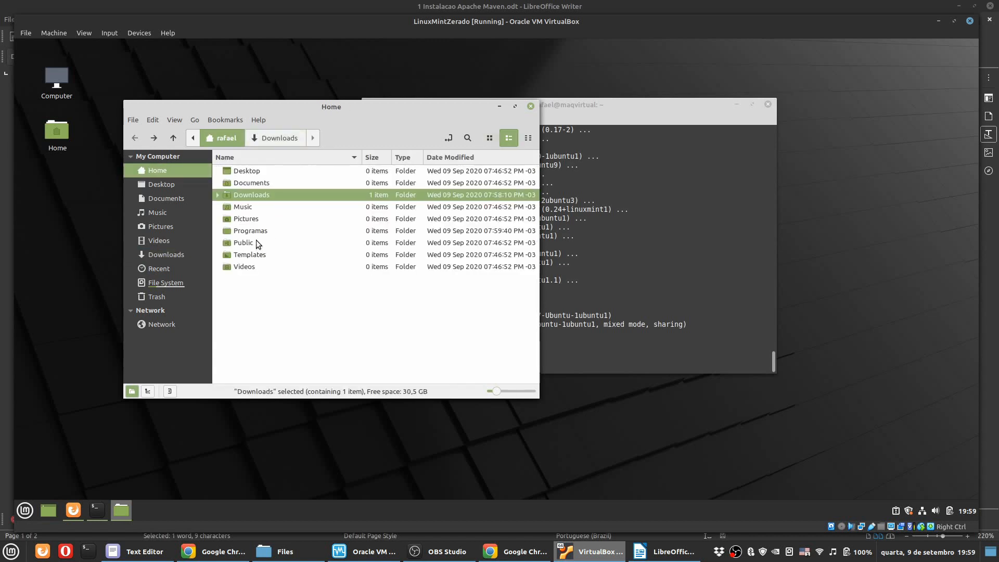
{"action": "double_click", "coordinate": [257, 230]}
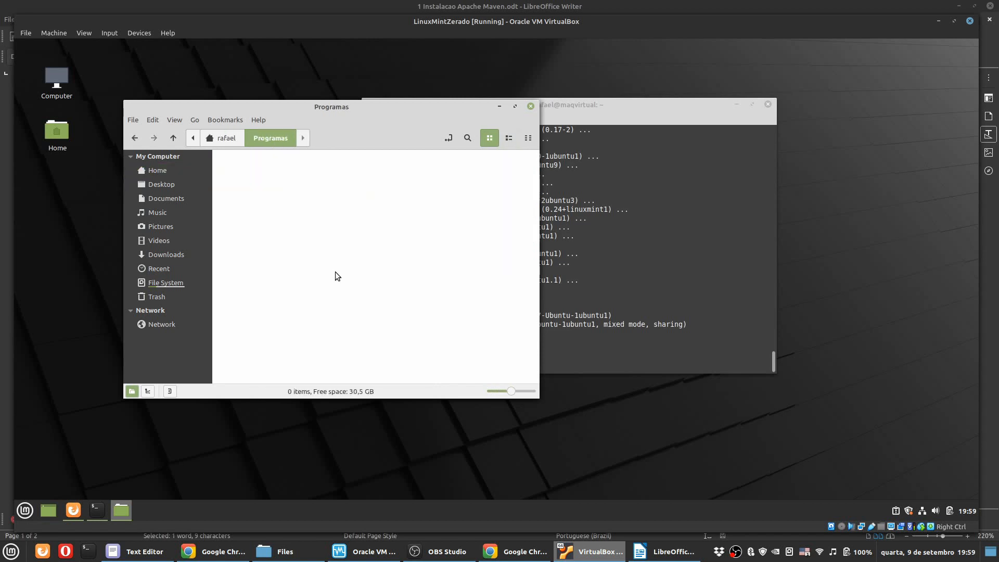
{"action": "left_click", "coordinate": [663, 552]}
{"action": "mouse_move", "coordinate": [545, 555]}
{"action": "left_click", "coordinate": [590, 552]}
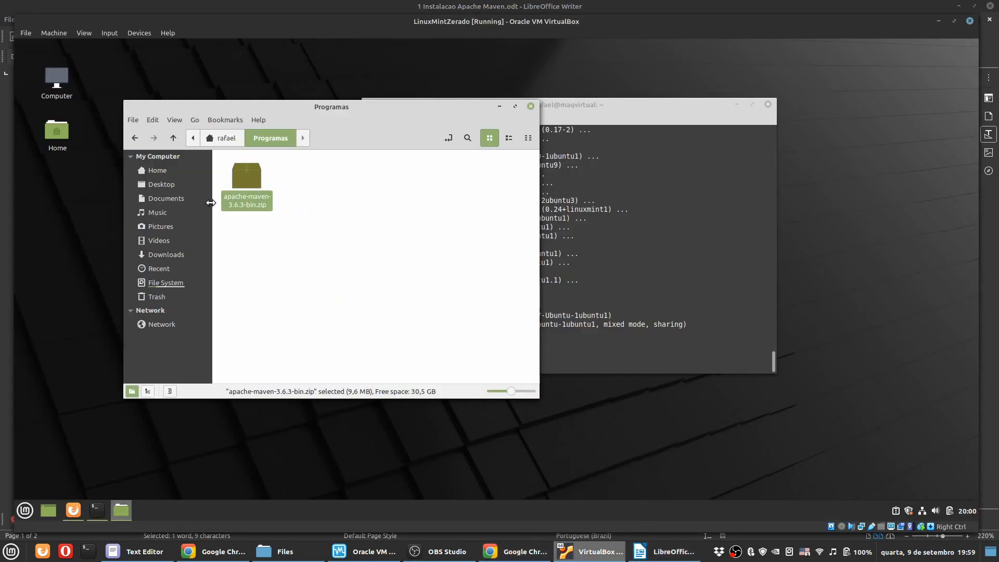
{"action": "right_click", "coordinate": [248, 174]}
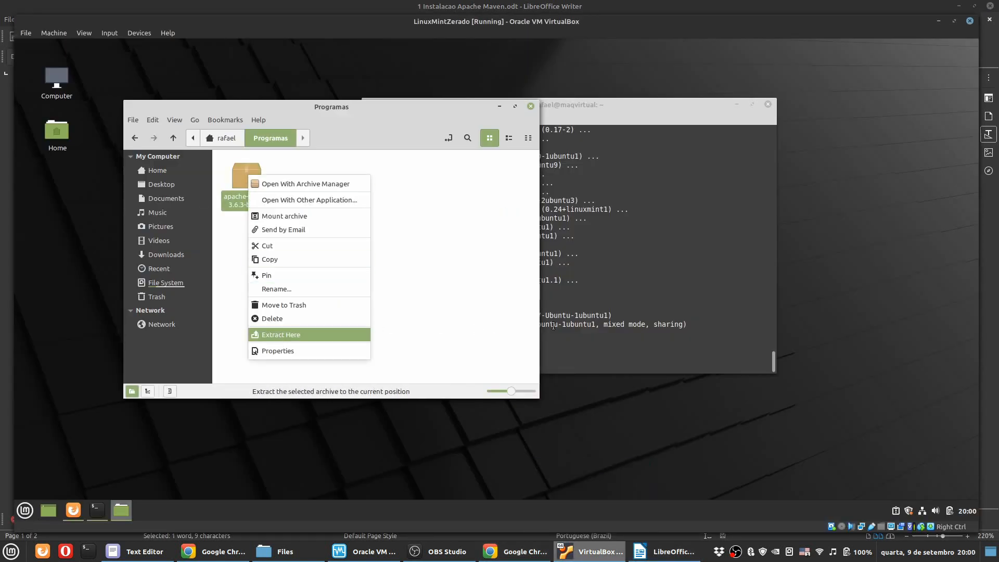
{"action": "left_click", "coordinate": [281, 335]}
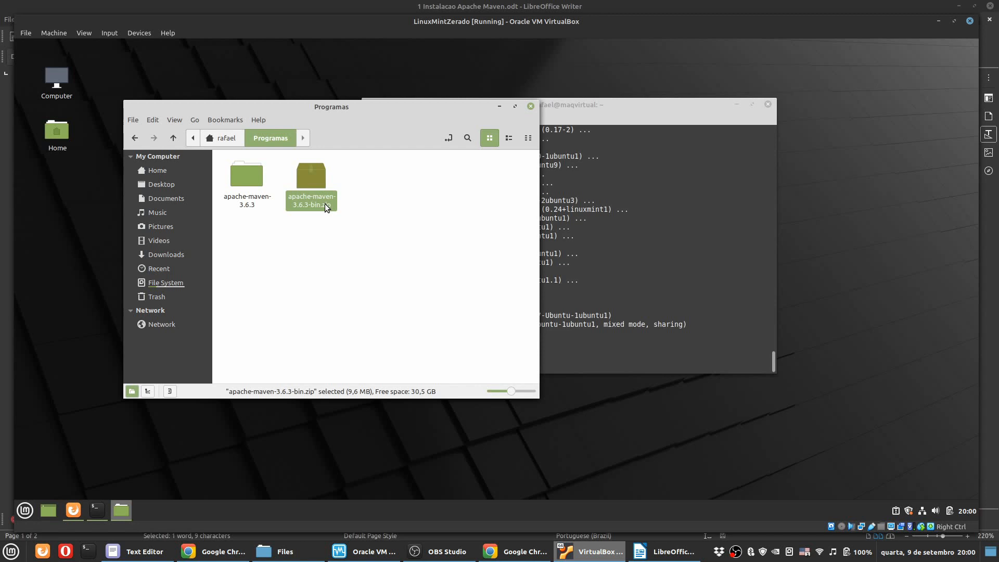
Step: Copy the command xed ~/.bashrc from step 2.2 of the Writer guide and run it in the virtual machine's terminal
{"action": "key", "text": "alt+Tab"}
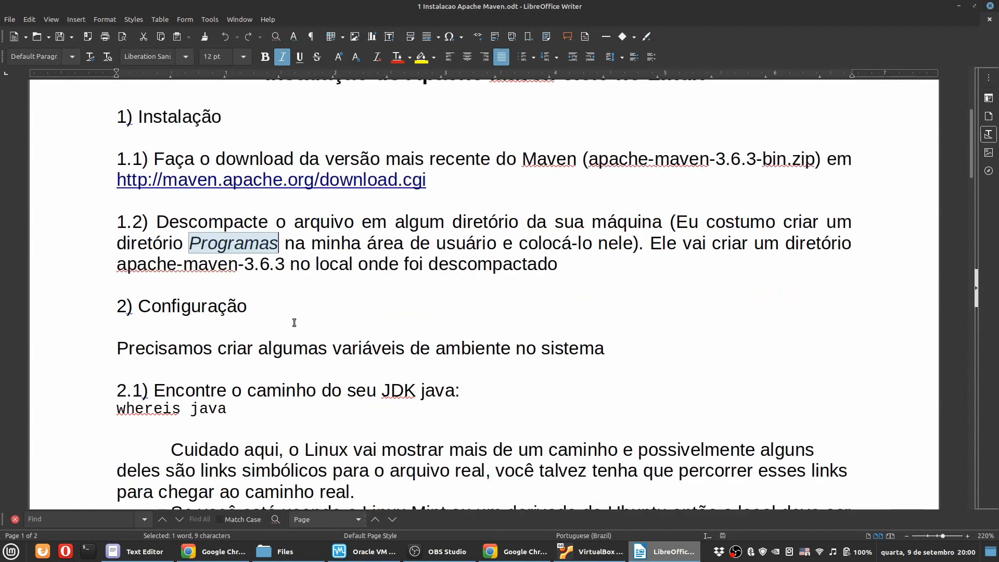
{"action": "scroll", "coordinate": [294, 322], "scroll_direction": "down", "scroll_amount": 3}
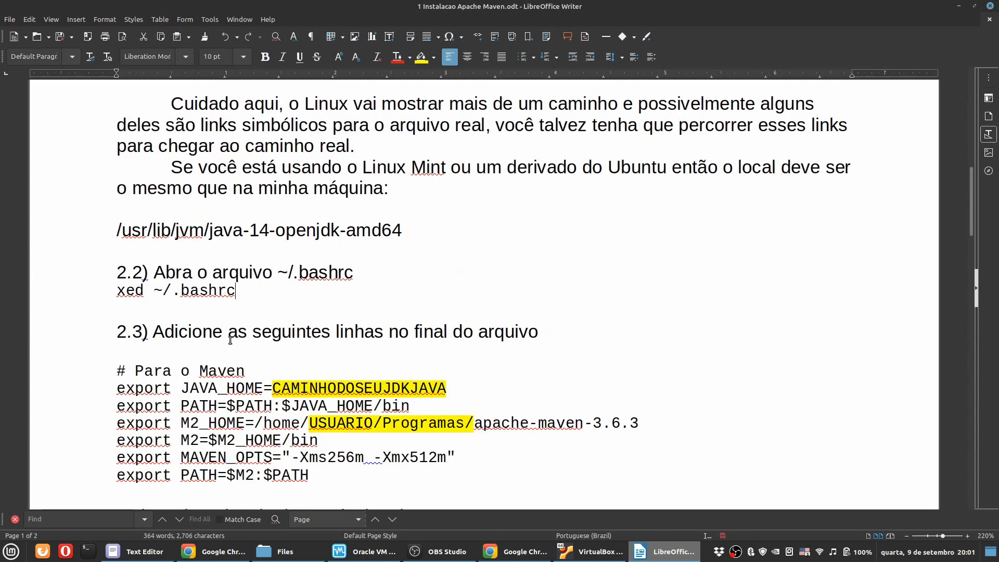
{"action": "triple_click", "coordinate": [206, 286]}
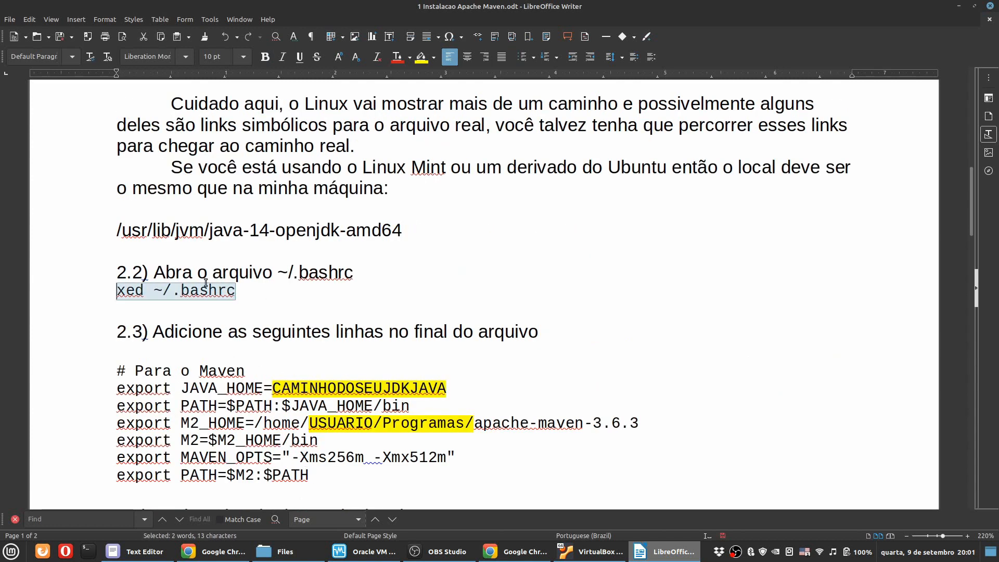
{"action": "double_click", "coordinate": [283, 272]}
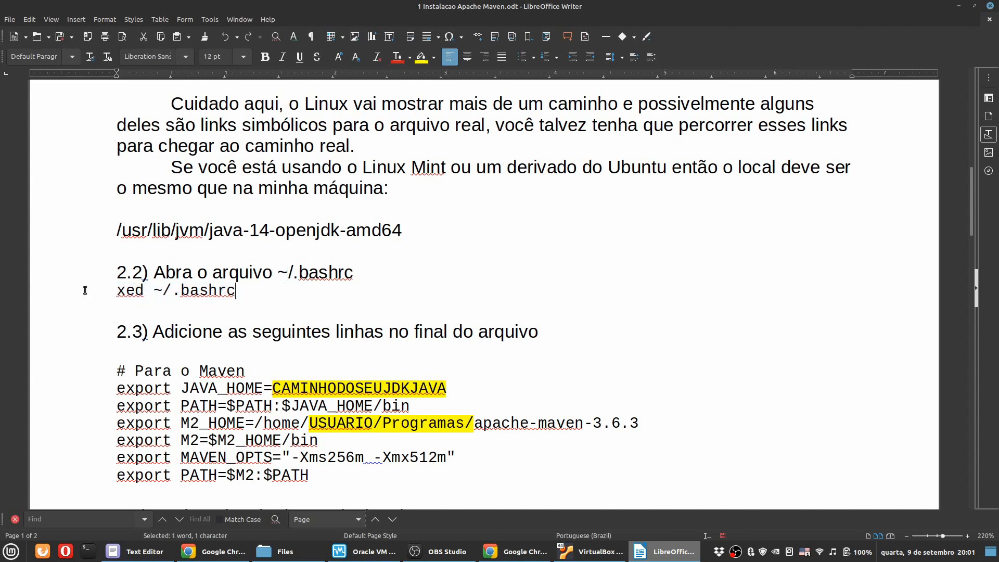
{"action": "triple_click", "coordinate": [245, 295]}
{"action": "left_click", "coordinate": [589, 551]}
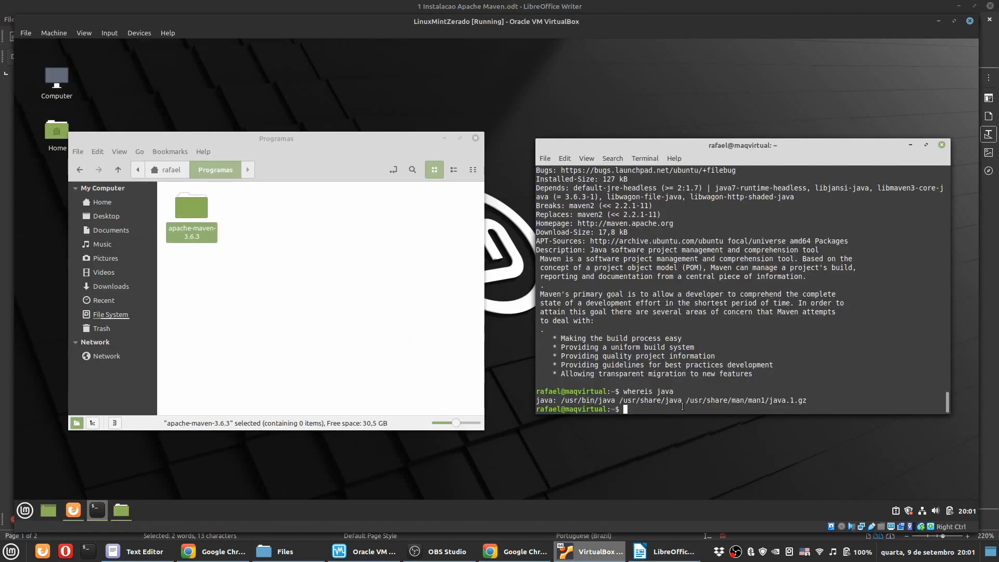
{"action": "key", "text": "ctrl+shift+v"}
{"action": "key", "text": "Return"}
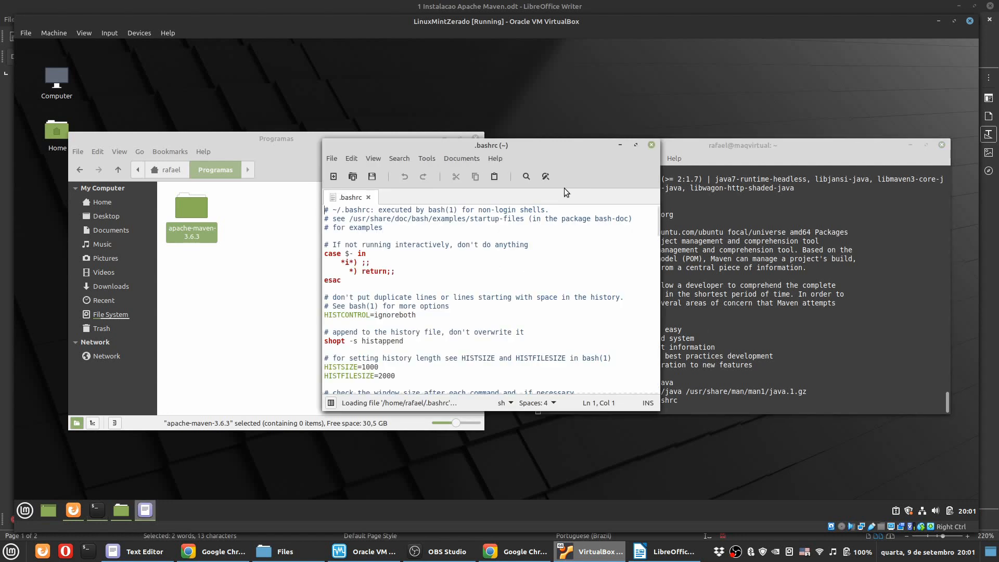
Step: Enlarge the .bashrc editor window and its text, and start a new line after the file's last fi, leaving a blank line between
{"action": "left_click_drag", "start_coordinate": [513, 146], "coordinate": [383, 94]}
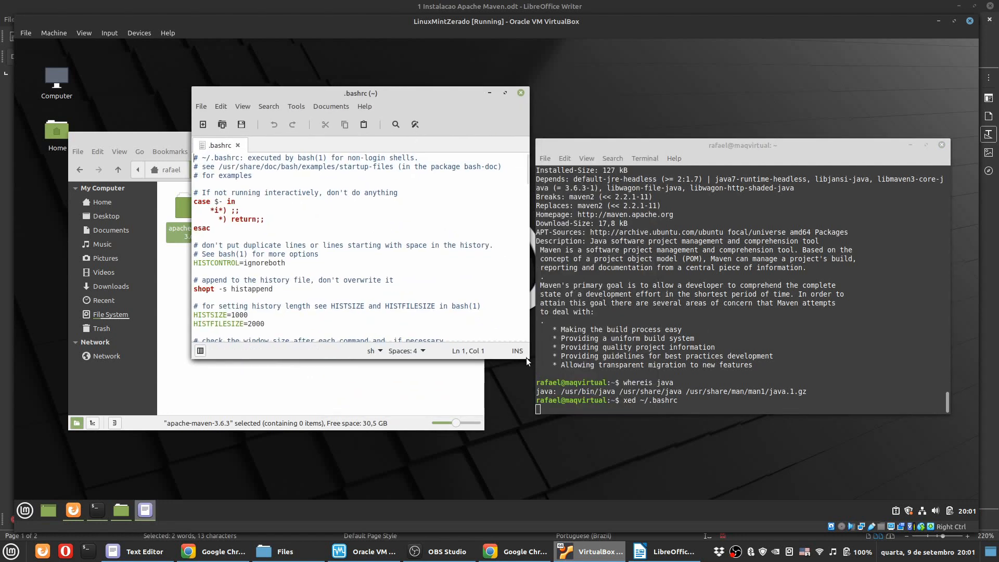
{"action": "left_click_drag", "start_coordinate": [526, 357], "coordinate": [772, 469]}
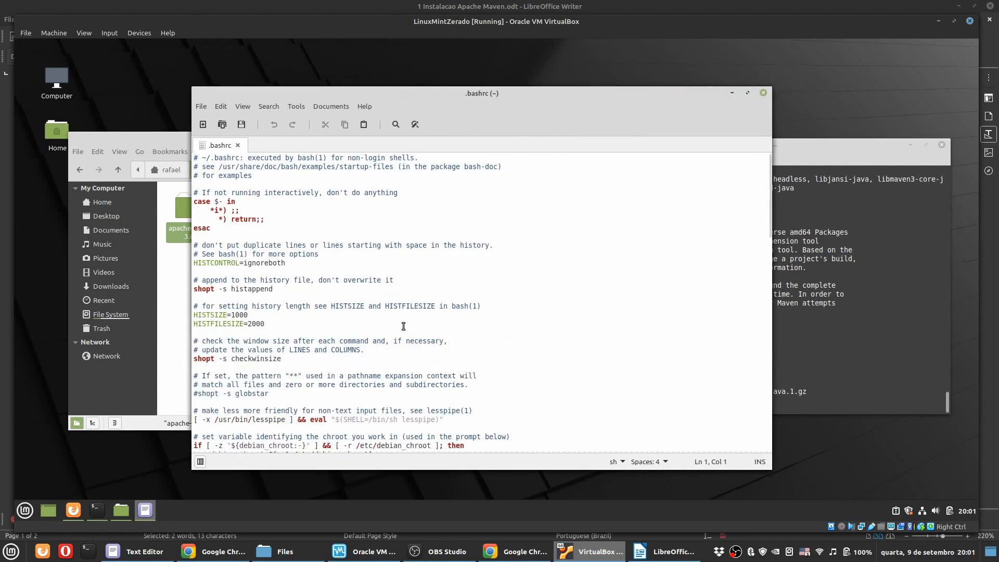
{"action": "key", "text": "ctrl+plus"}
{"action": "scroll", "coordinate": [403, 326], "scroll_direction": "down", "scroll_amount": 20}
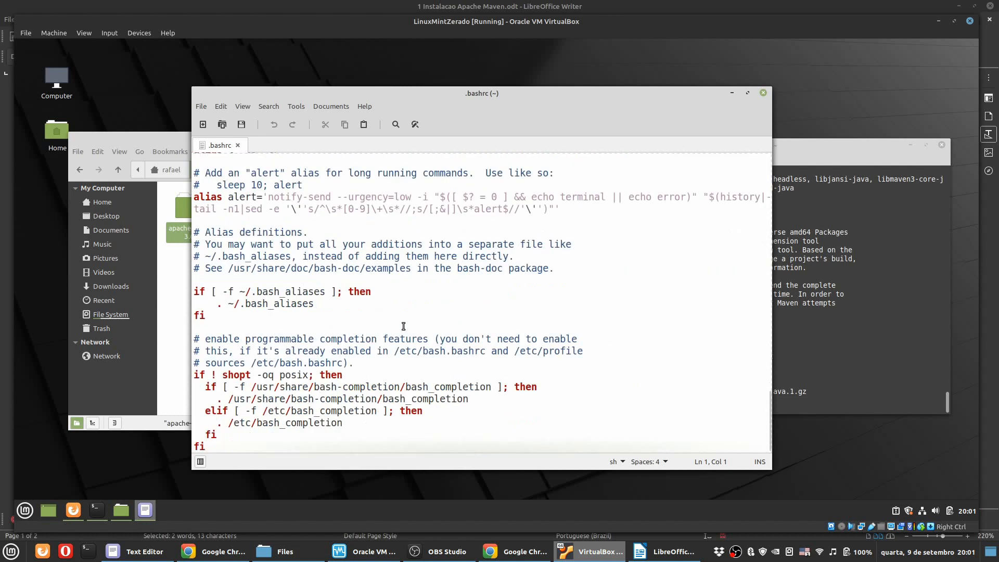
{"action": "left_click", "coordinate": [321, 444]}
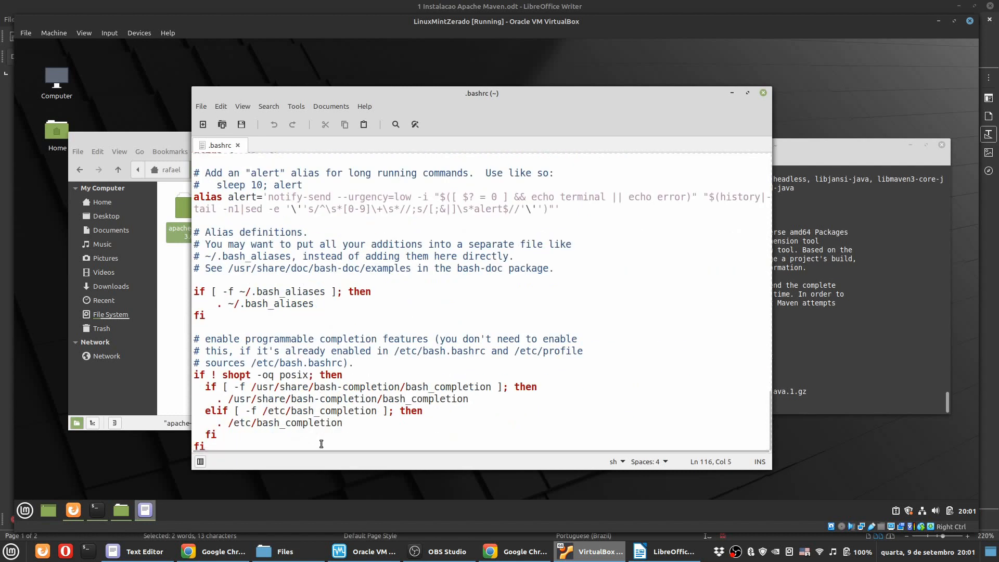
{"action": "scroll", "coordinate": [321, 444], "scroll_direction": "down", "scroll_amount": 2}
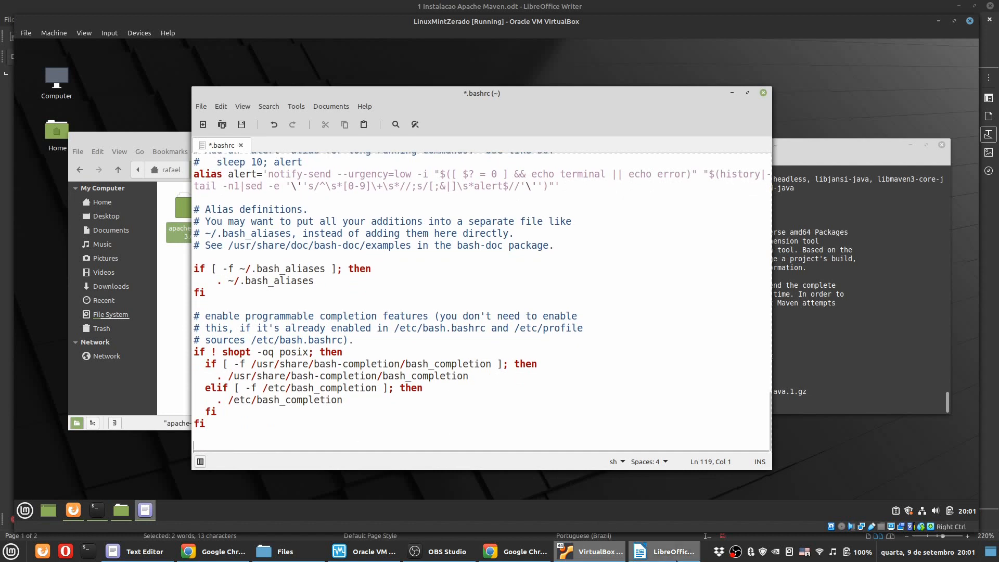
Step: Copy the "# Para o Maven" export lines from the Writer guide's step 2.3 and paste them at the end of .bashrc
{"action": "left_click", "coordinate": [663, 551]}
{"action": "left_click", "coordinate": [107, 373]}
{"action": "left_click", "coordinate": [332, 469], "text": "shift"}
{"action": "key", "text": "ctrl+c"}
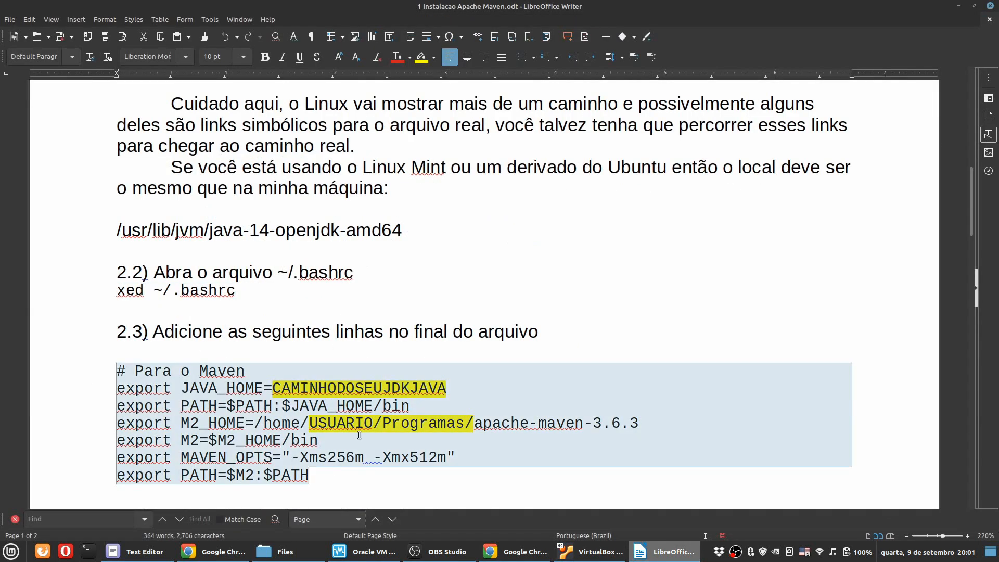
{"action": "scroll", "coordinate": [380, 390], "scroll_direction": "down", "scroll_amount": 3}
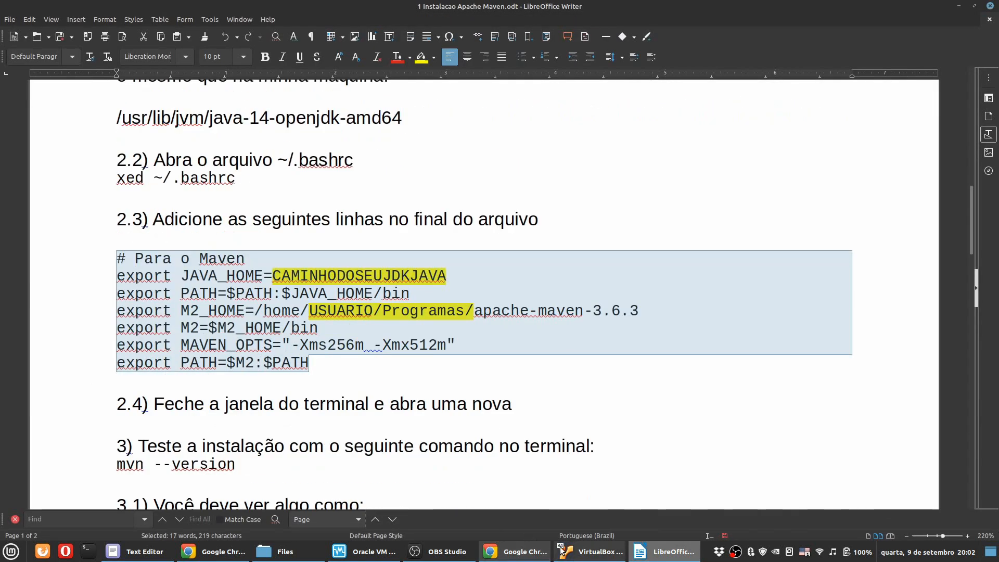
{"action": "left_click", "coordinate": [590, 552]}
{"action": "key", "text": "ctrl+v"}
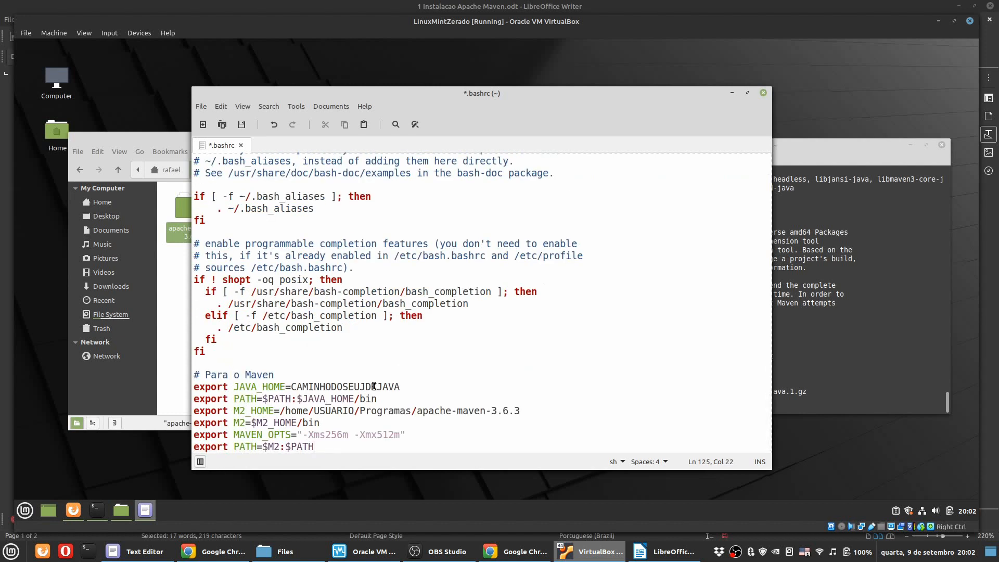
Step: Replace the JAVA_HOME placeholder in .bashrc with the JDK path /usr/lib/jvm/java-14-openjdk-amd64 copied from the host's Text Editor notes
{"action": "left_click", "coordinate": [285, 386]}
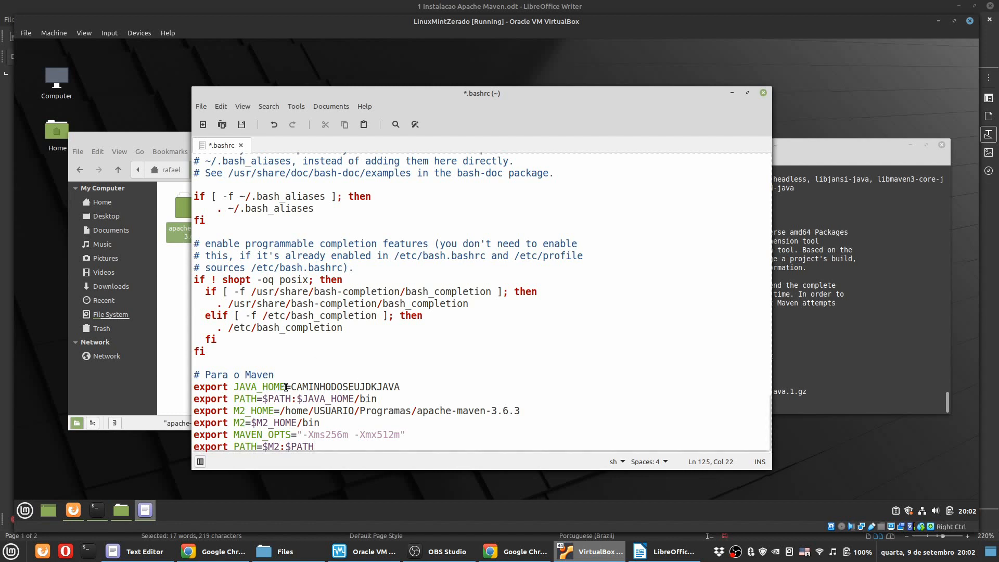
{"action": "double_click", "coordinate": [340, 386]}
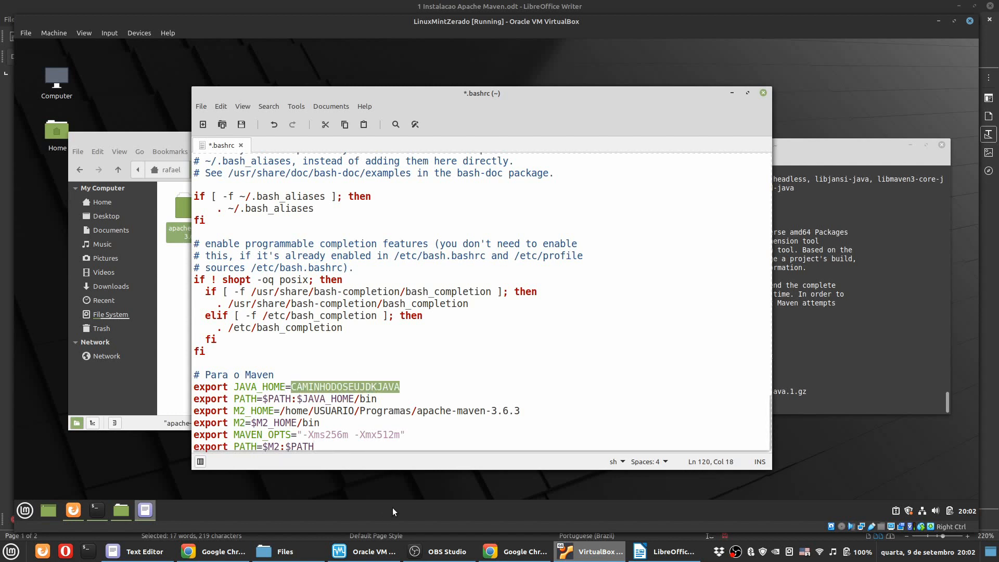
{"action": "left_click", "coordinate": [138, 552]}
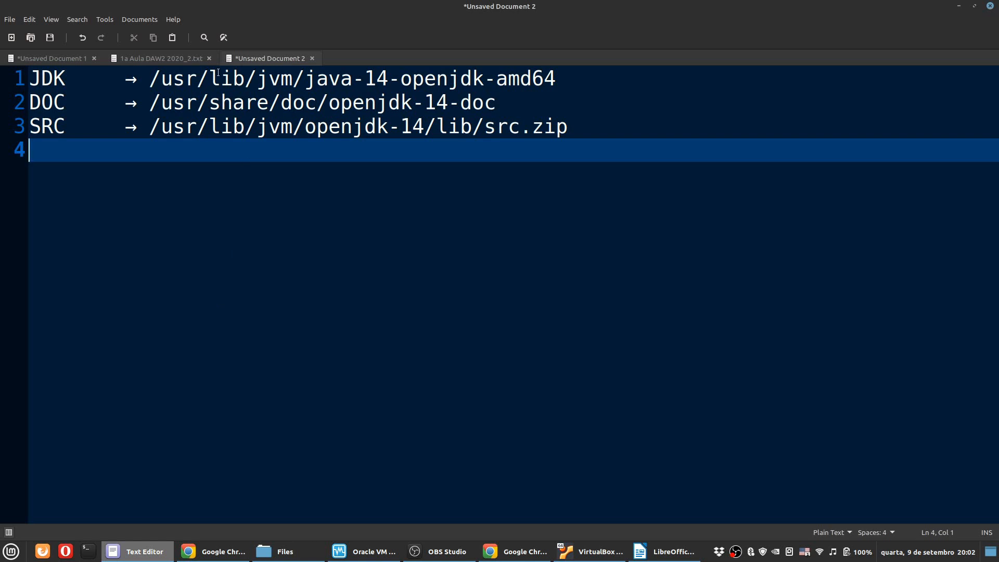
{"action": "left_click", "coordinate": [149, 78]}
{"action": "left_click", "coordinate": [578, 77], "text": "shift"}
{"action": "key", "text": "ctrl+c"}
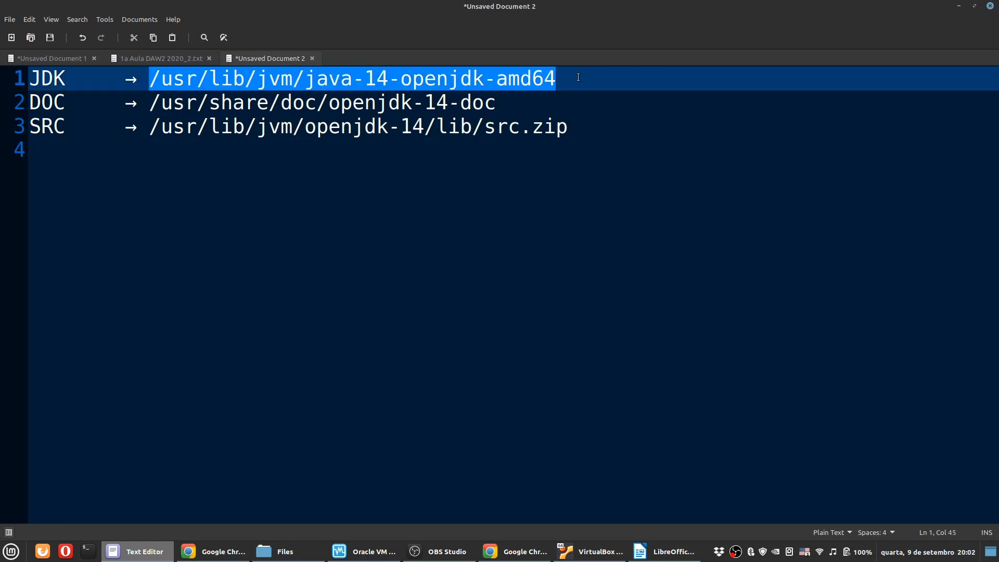
{"action": "left_click", "coordinate": [590, 552]}
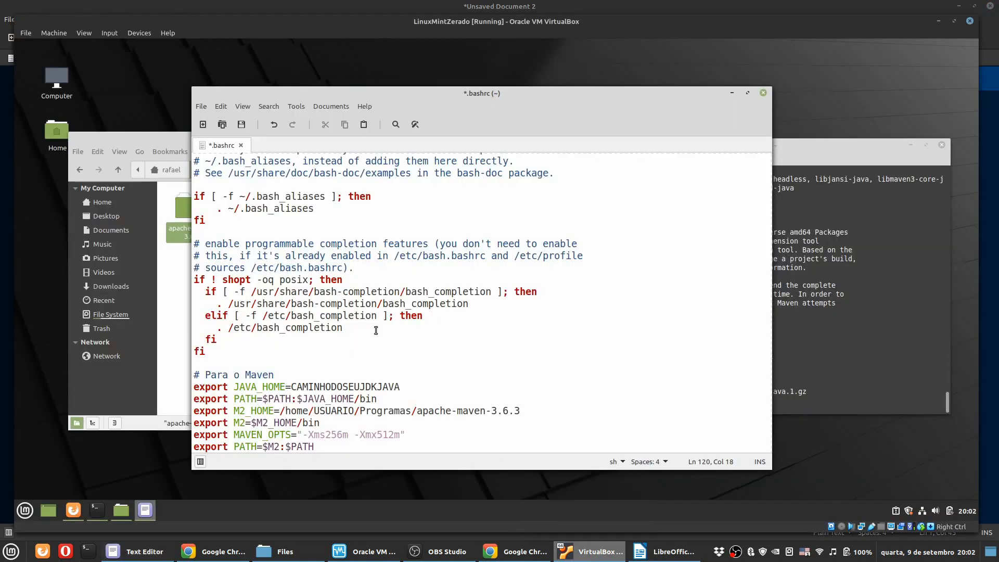
{"action": "key", "text": "shift+End"}
{"action": "key", "text": "ctrl+v"}
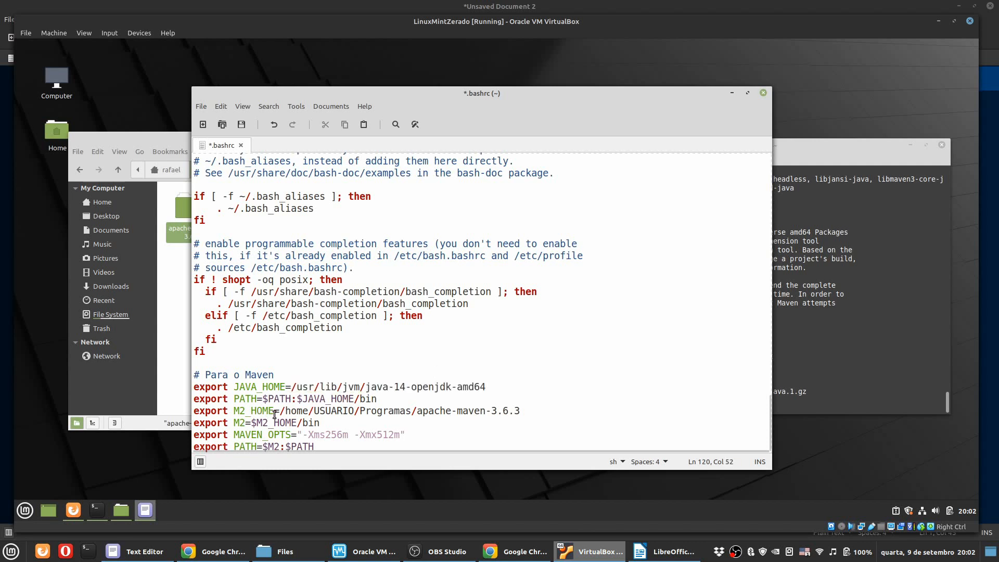
Step: Replace the USUARIO placeholder in the M2_HOME line of .bashrc with the virtual machine account's user name
{"action": "double_click", "coordinate": [336, 410]}
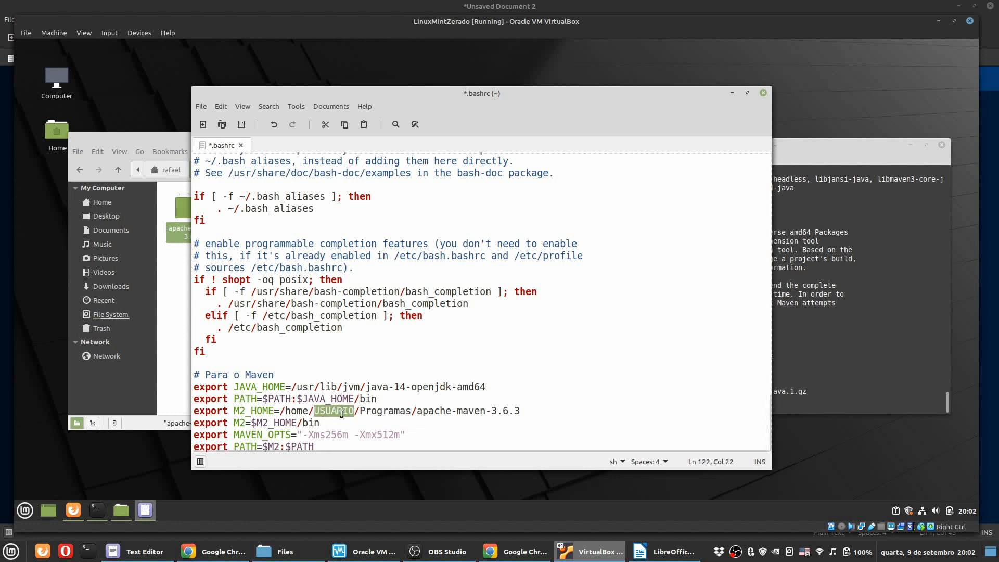
{"action": "type", "text": "rafae"}
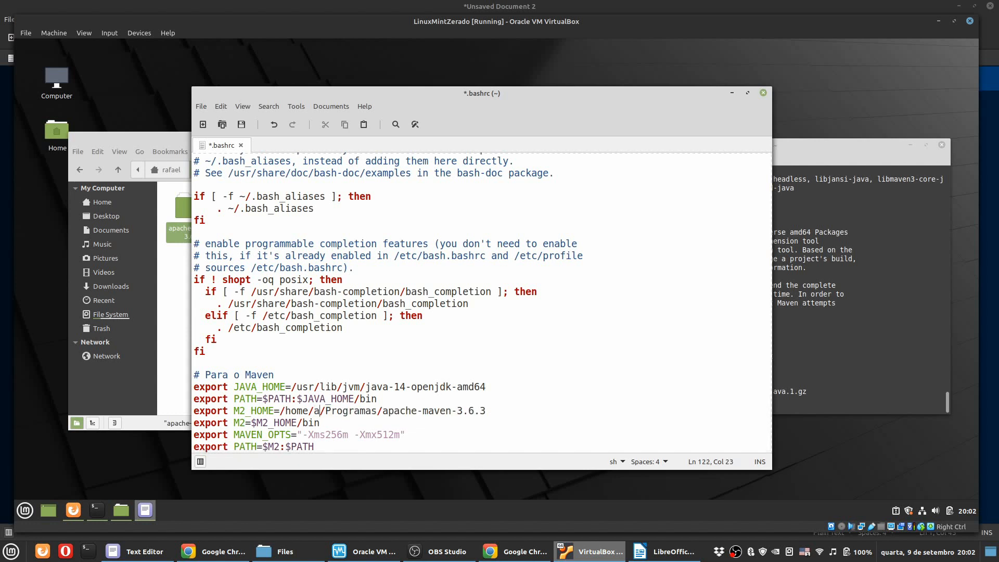
{"action": "type", "text": "l"}
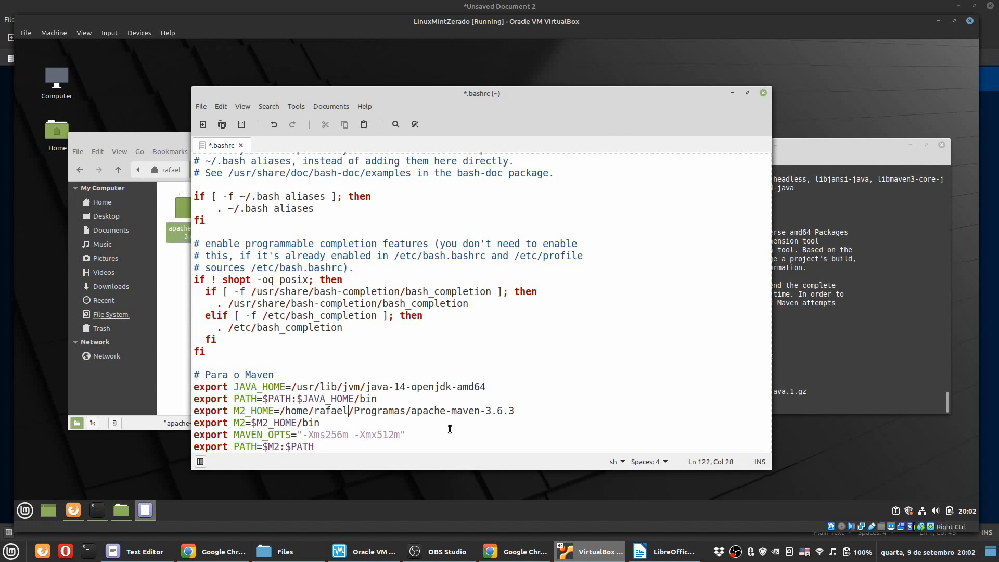
{"action": "left_click", "coordinate": [521, 410]}
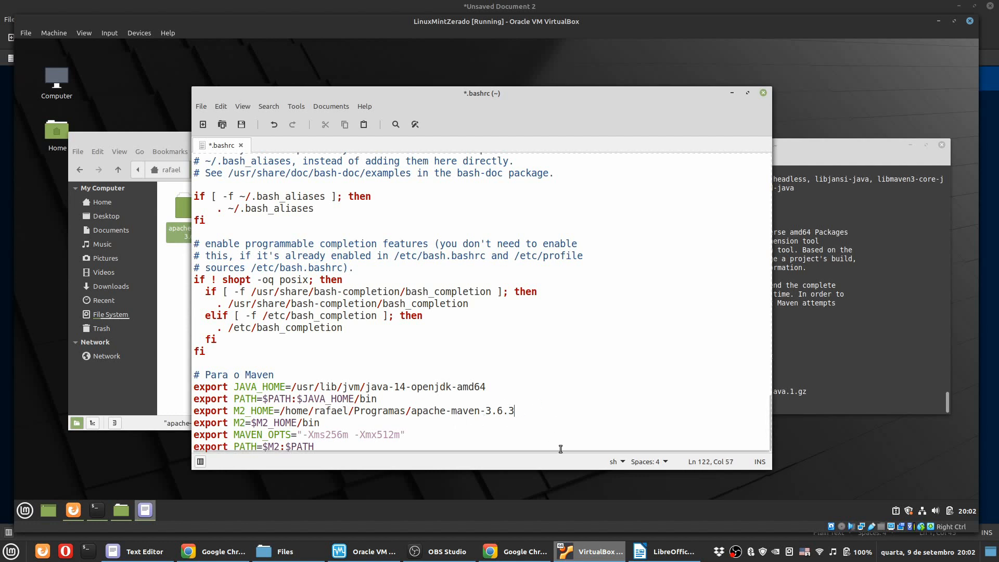
Step: Check the M2_HOME path against the Programas folder holding apache-maven-3.6.3, and review the JAVA_HOME and M2_HOME values in .bashrc
{"action": "left_click", "coordinate": [186, 255]}
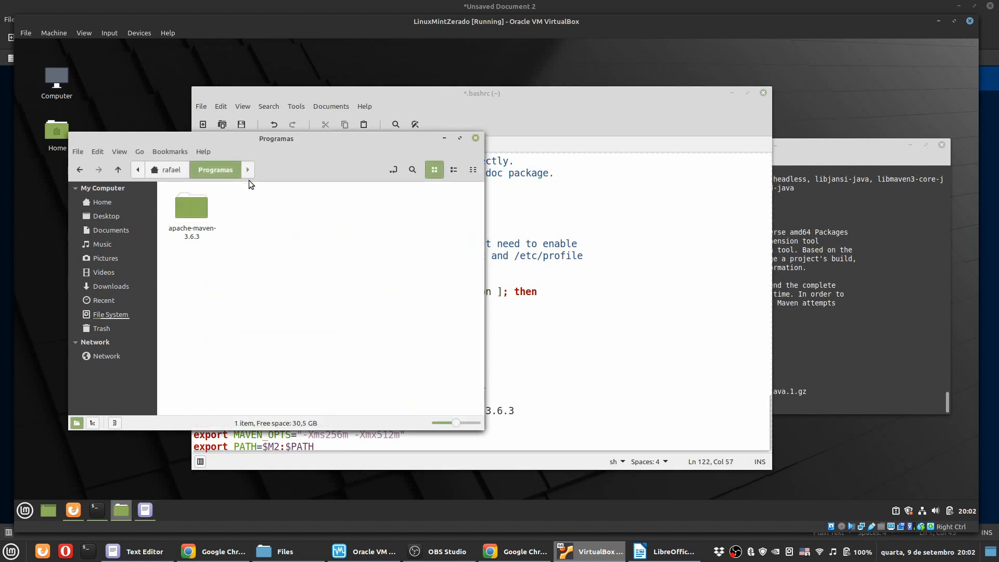
{"action": "left_click", "coordinate": [618, 372]}
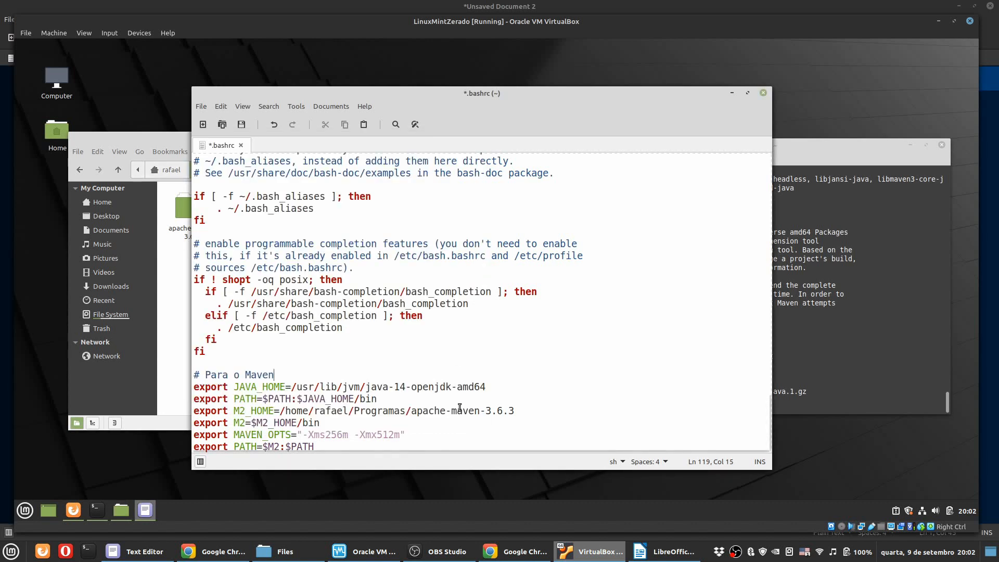
{"action": "left_click", "coordinate": [424, 411]}
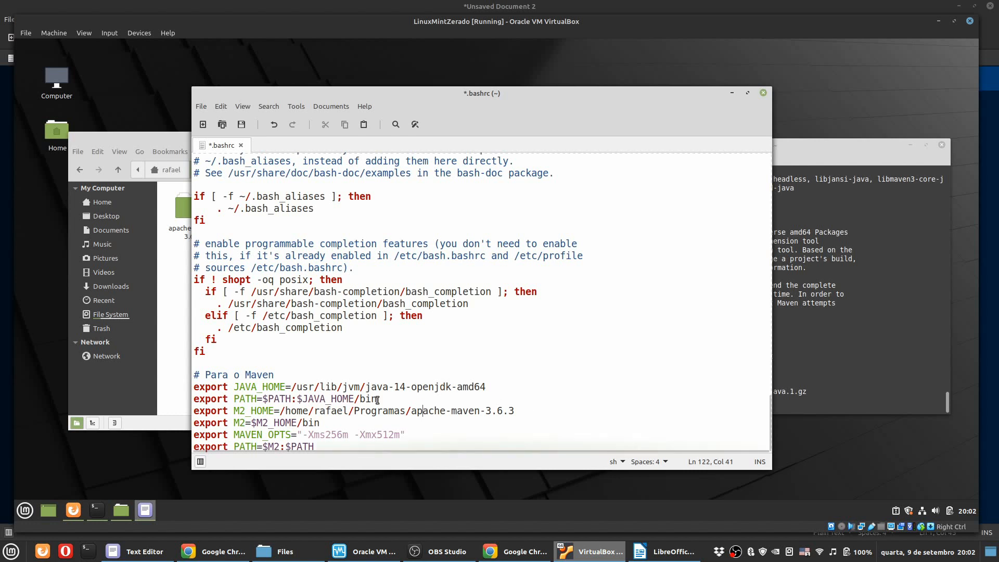
{"action": "left_click", "coordinate": [429, 429]}
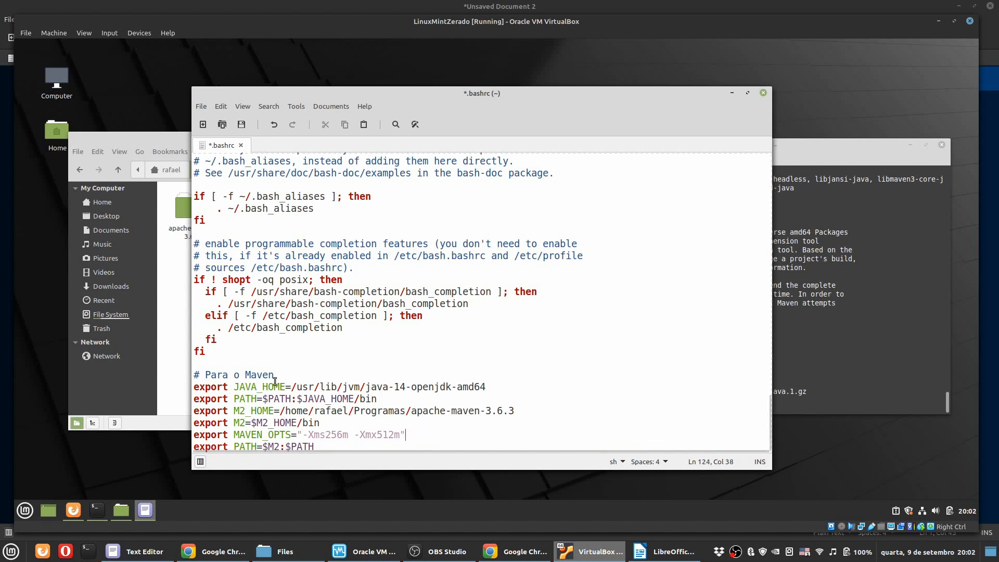
{"action": "left_click", "coordinate": [293, 389]}
{"action": "left_click", "coordinate": [490, 387], "text": "shift"}
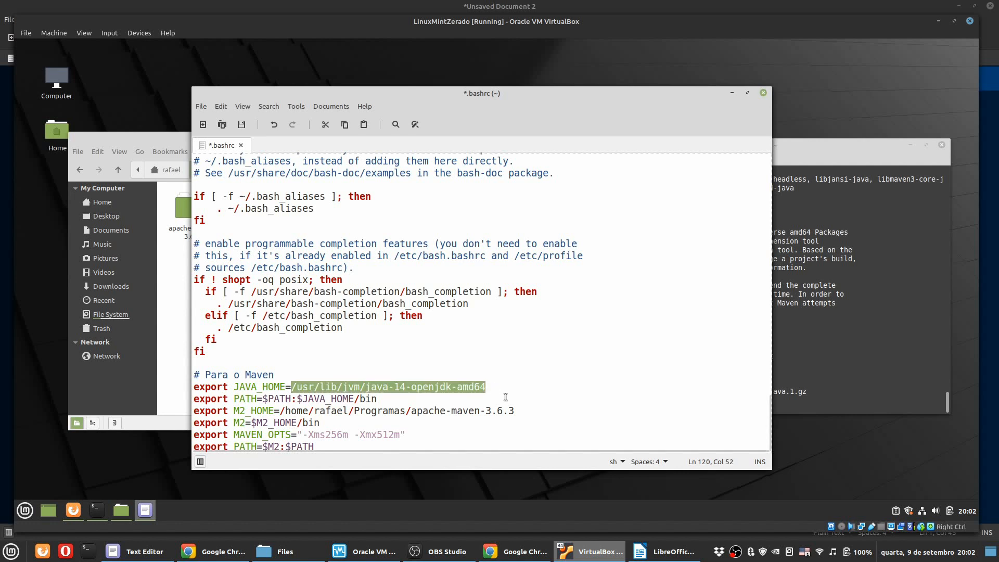
{"action": "left_click", "coordinate": [281, 410]}
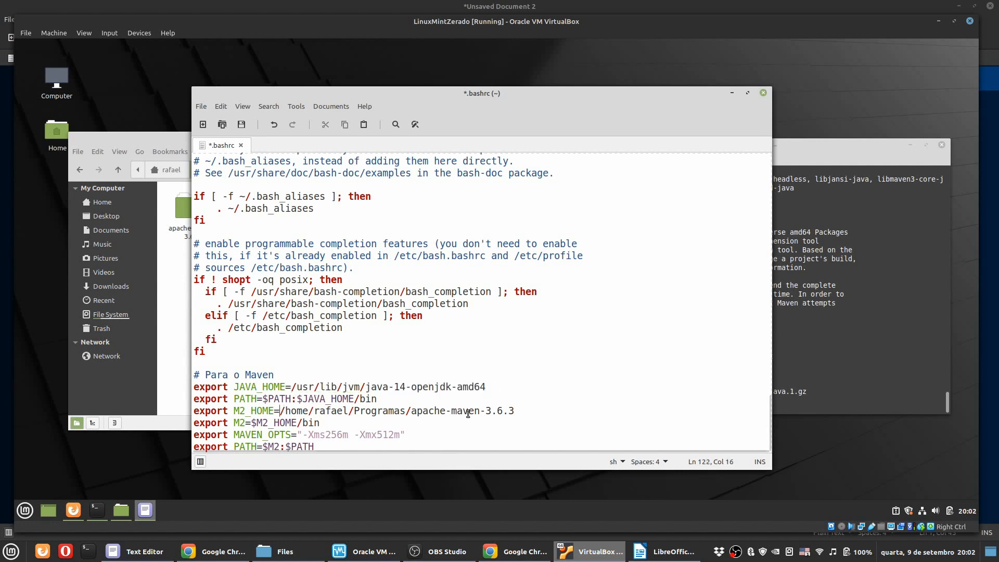
{"action": "left_click", "coordinate": [521, 411], "text": "shift"}
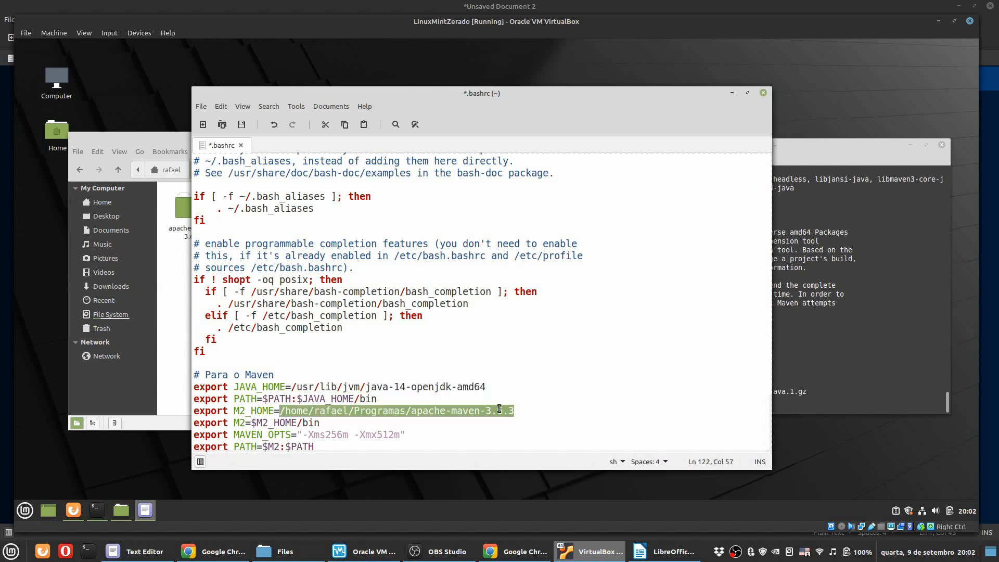
Step: Save .bashrc and close its editor window
{"action": "key", "text": "ctrl+s"}
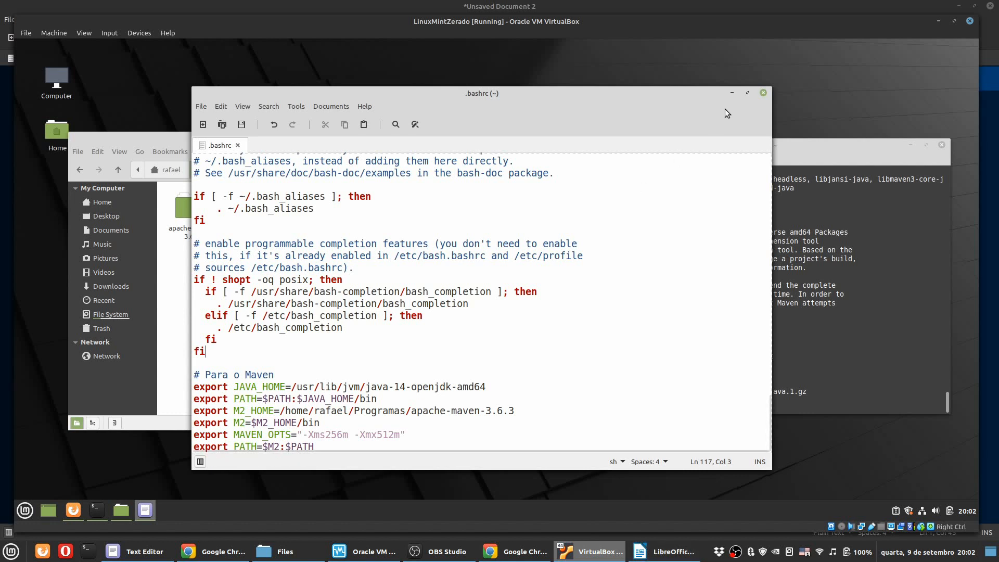
{"action": "left_click", "coordinate": [763, 93]}
{"action": "left_click", "coordinate": [544, 347]}
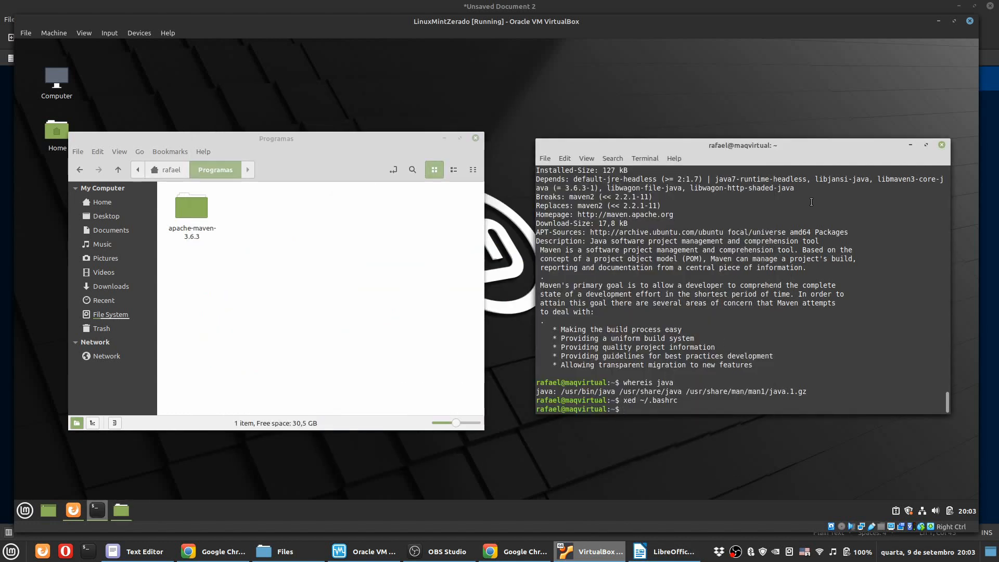
Step: Close the virtual machine's terminal, open a new one beside the Programas window and run mvn --version
{"action": "left_click_drag", "start_coordinate": [752, 150], "coordinate": [723, 152]}
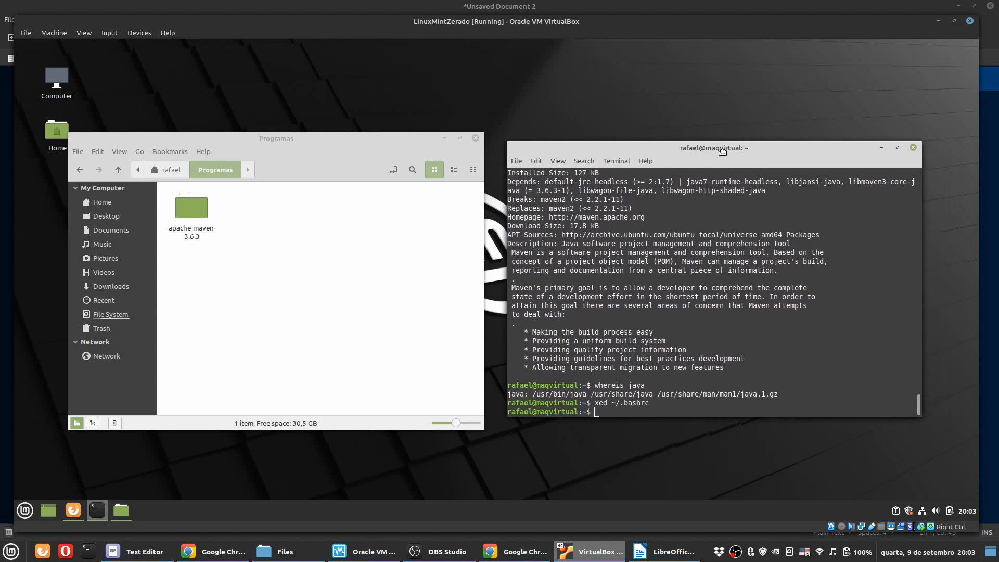
{"action": "left_click", "coordinate": [913, 148]}
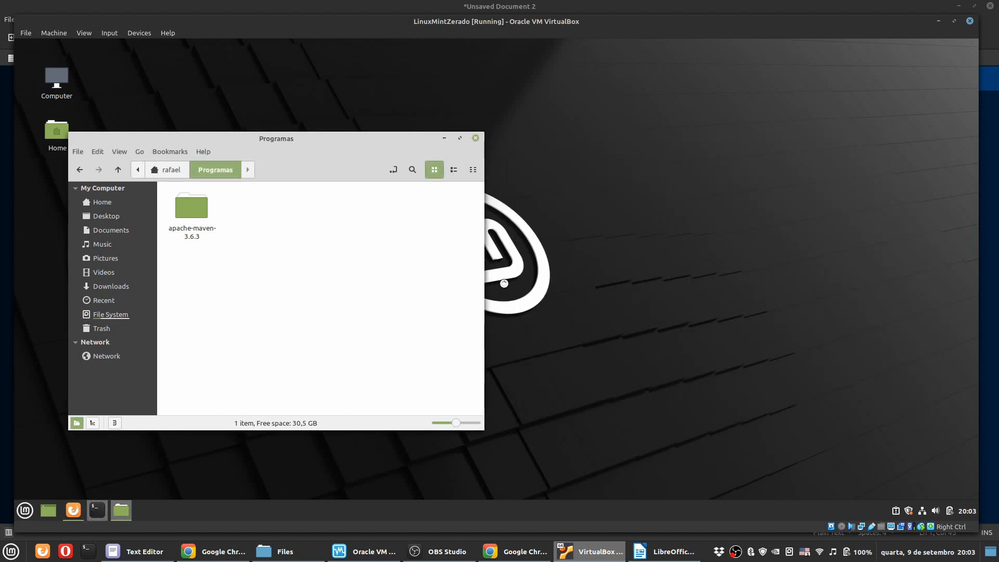
{"action": "left_click_drag", "start_coordinate": [513, 162], "coordinate": [721, 155]}
{"action": "type", "text": "m"}
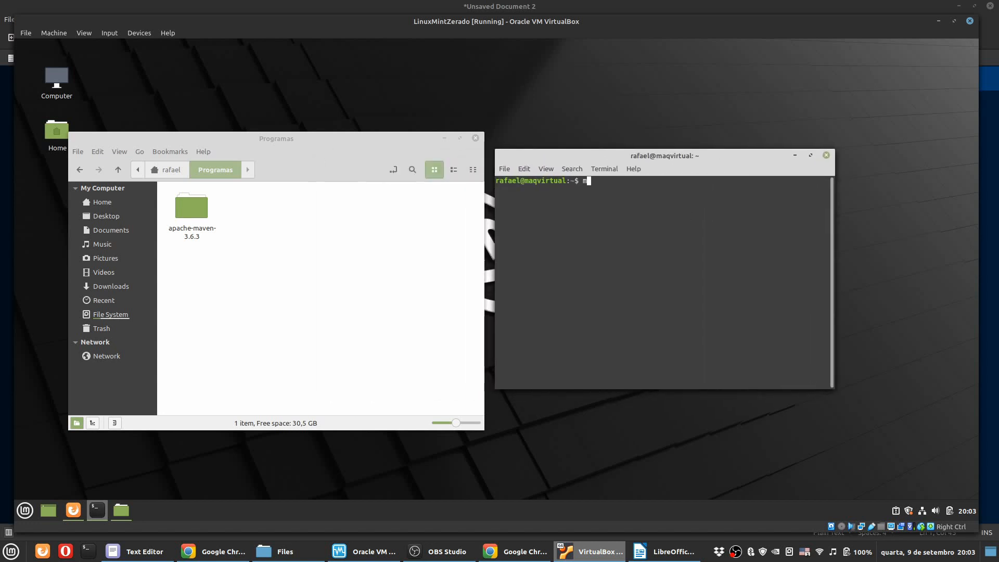
{"action": "type", "text": "vn --version"}
{"action": "key", "text": "Return"}
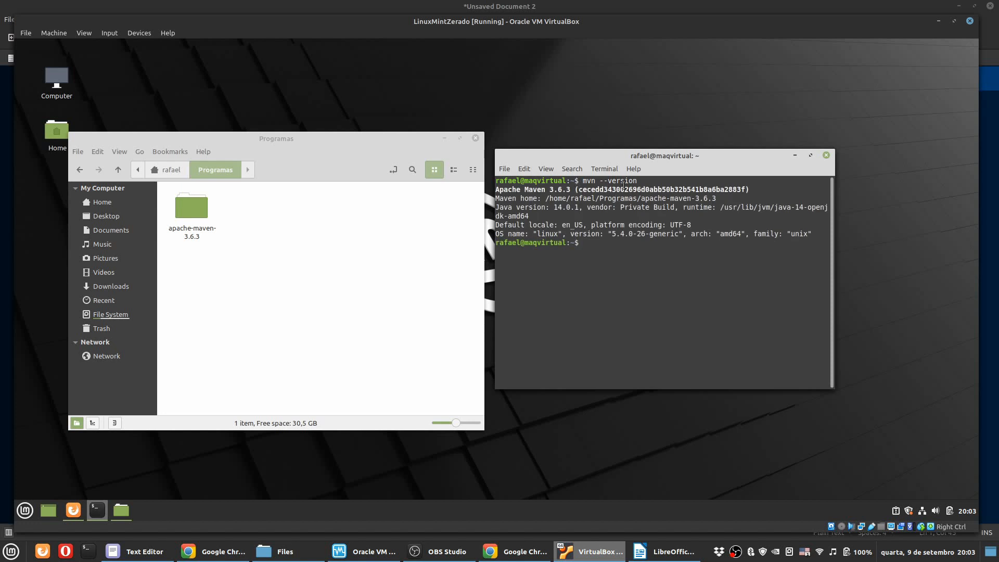
Step: Compare the terminal output with steps 3 and 3.1 of the Writer guide, and read step 3.2 and the .m2 directory note
{"action": "left_click", "coordinate": [643, 553]}
{"action": "scroll", "coordinate": [484, 250], "scroll_direction": "down", "scroll_amount": 2}
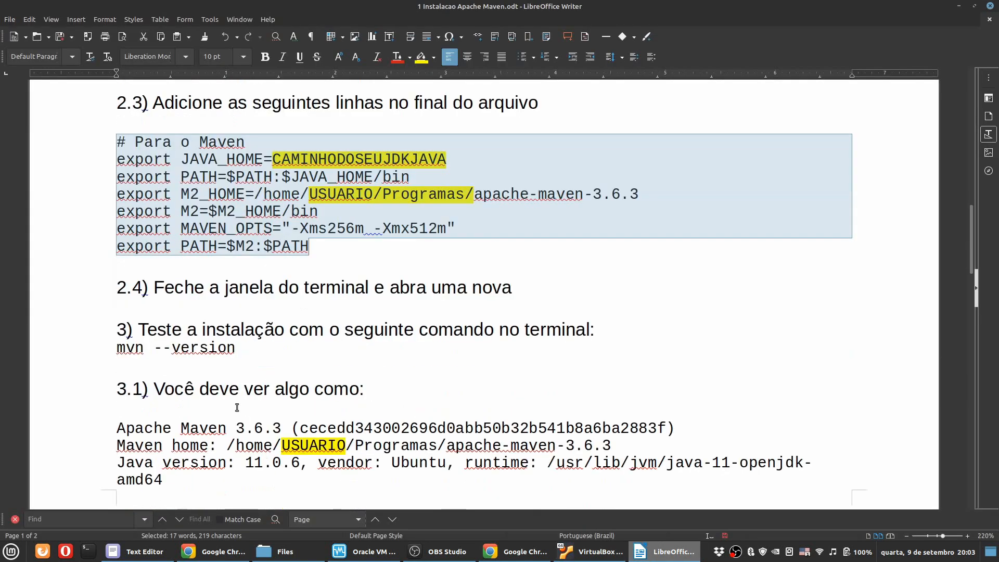
{"action": "left_click", "coordinate": [237, 348]}
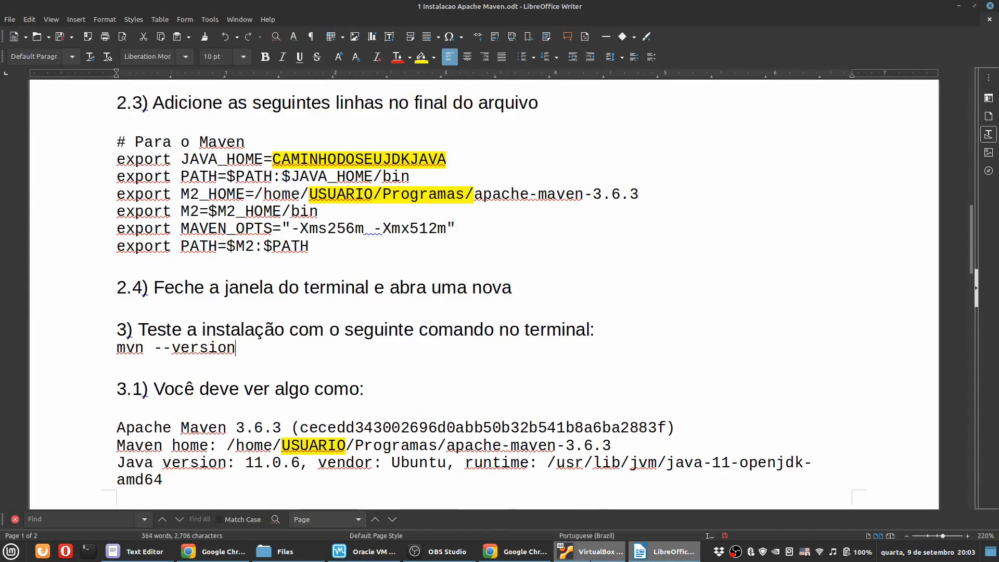
{"action": "left_click", "coordinate": [593, 552]}
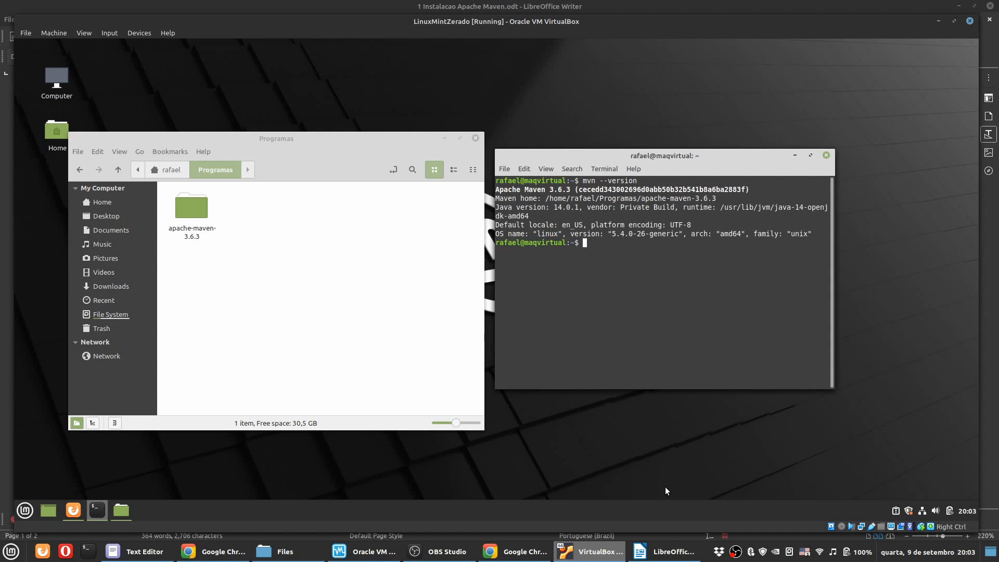
{"action": "left_click", "coordinate": [664, 551]}
{"action": "scroll", "coordinate": [392, 319], "scroll_direction": "down", "scroll_amount": 3}
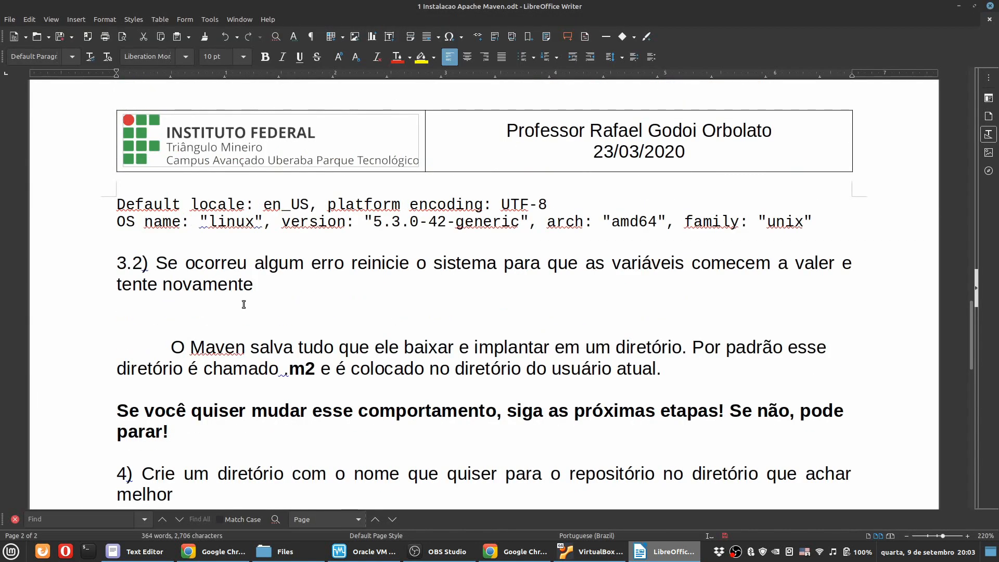
{"action": "scroll", "coordinate": [244, 304], "scroll_direction": "down", "scroll_amount": 2}
{"action": "left_click", "coordinate": [166, 242]}
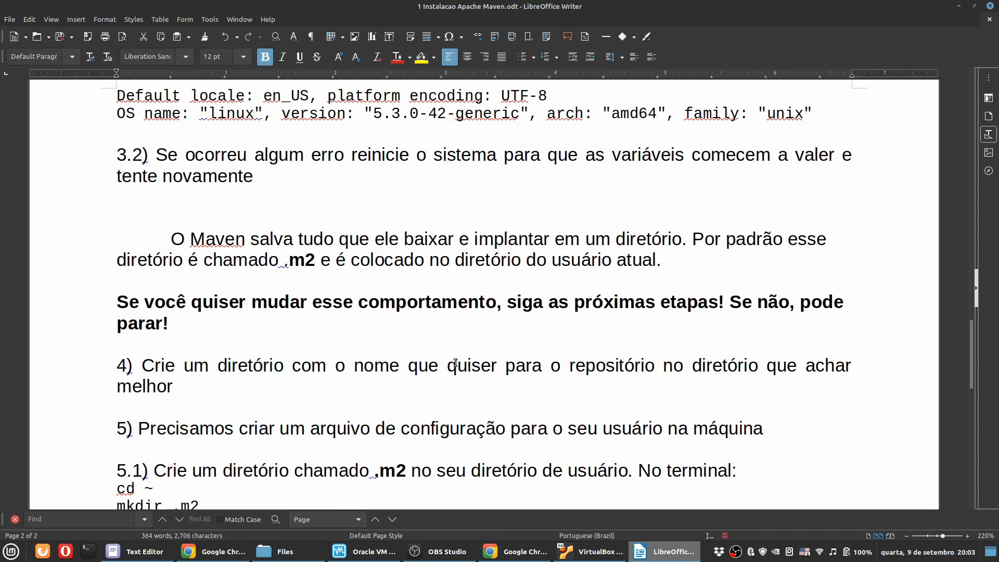
Step: Open the virtual machine's Home folder, show its hidden files, enlarge the window and look for a .m2 directory
{"action": "left_click", "coordinate": [590, 552]}
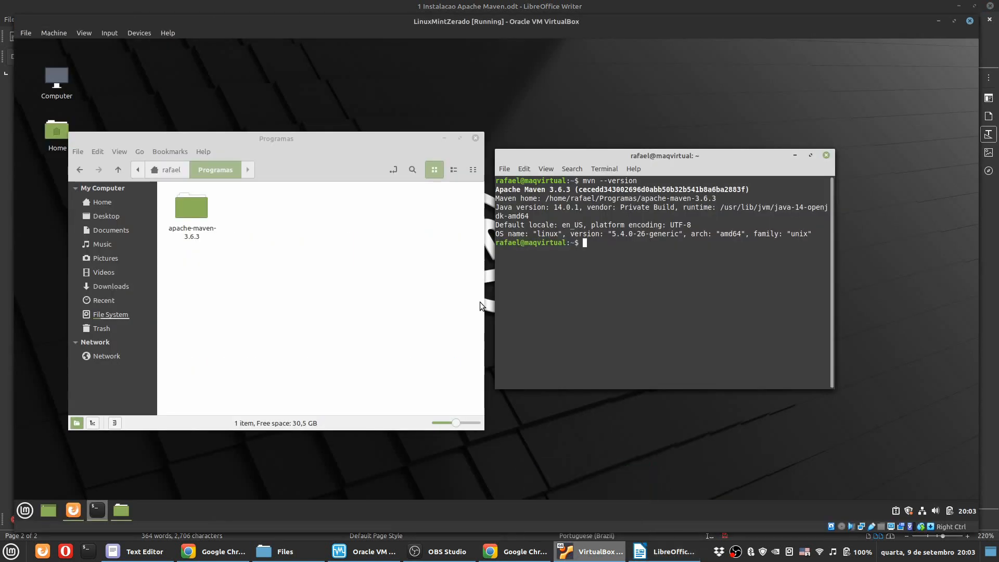
{"action": "left_click", "coordinate": [166, 170]}
{"action": "left_click", "coordinate": [247, 336]}
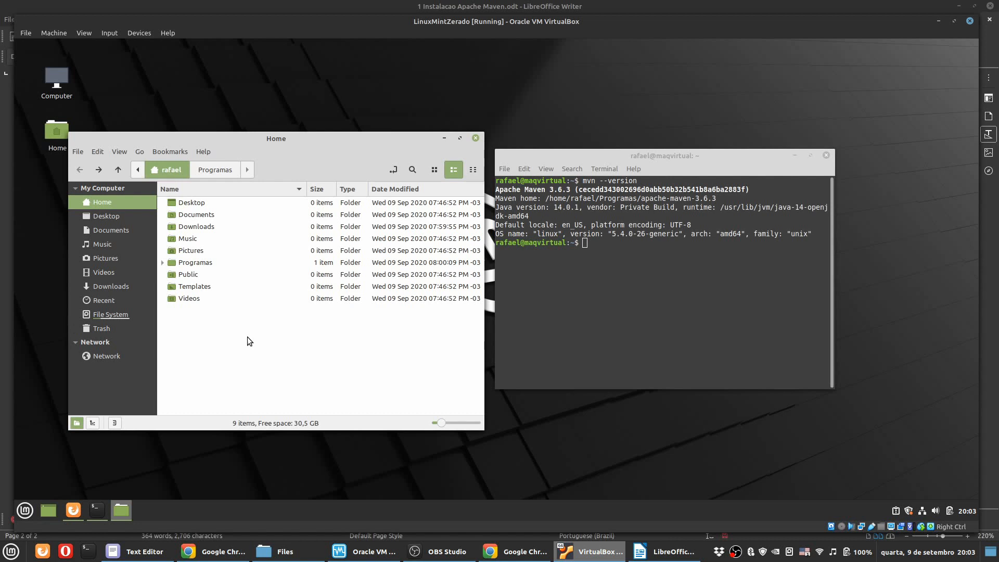
{"action": "key", "text": "ctrl+h"}
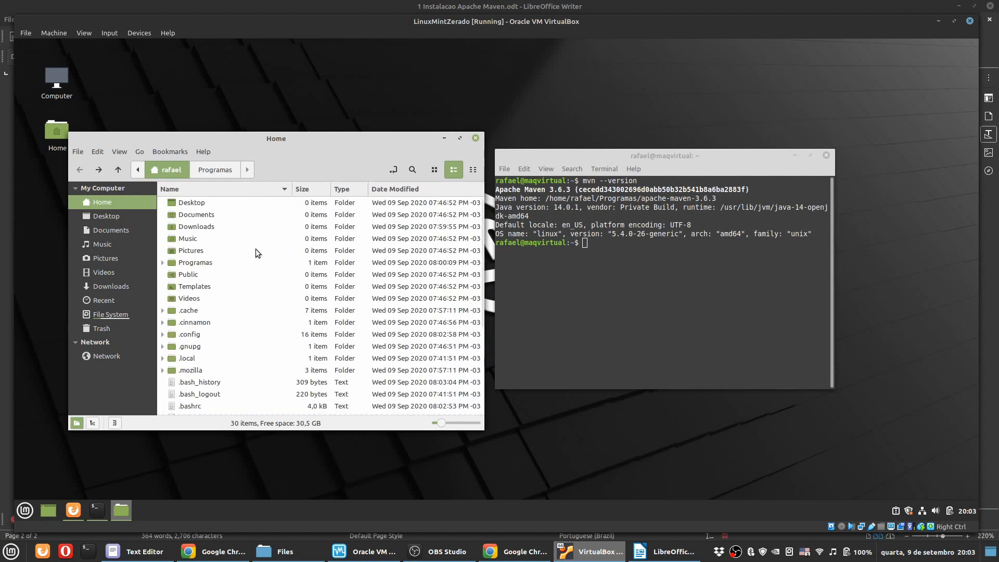
{"action": "left_click_drag", "start_coordinate": [270, 138], "coordinate": [262, 92]}
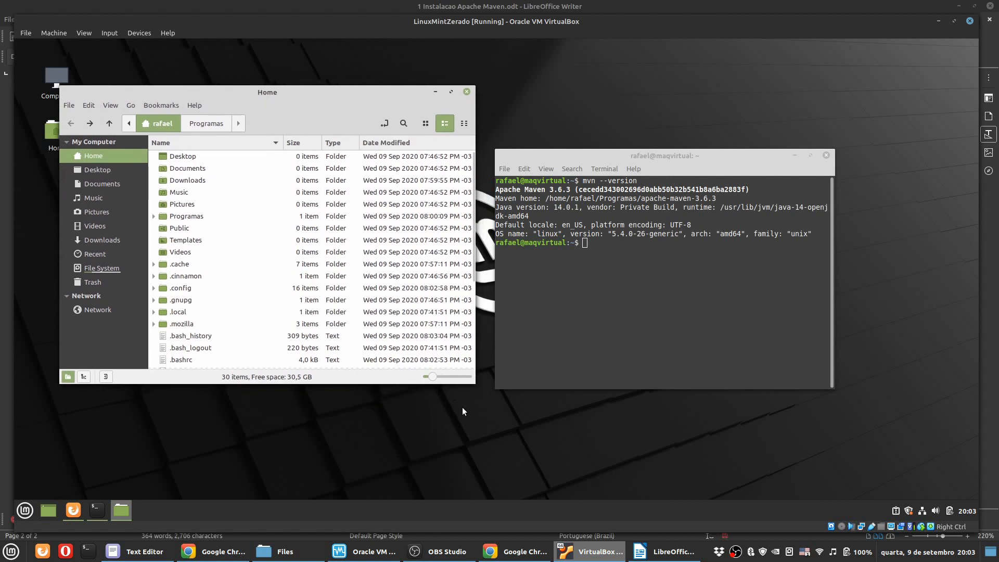
{"action": "left_click_drag", "start_coordinate": [626, 463], "coordinate": [627, 464]}
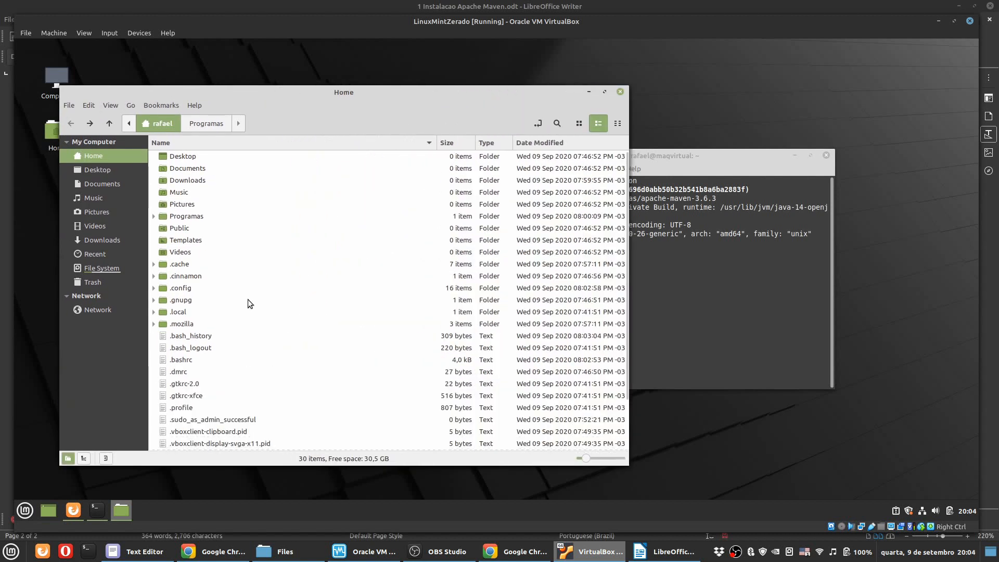
{"action": "scroll", "coordinate": [228, 244], "scroll_direction": "down", "scroll_amount": 3}
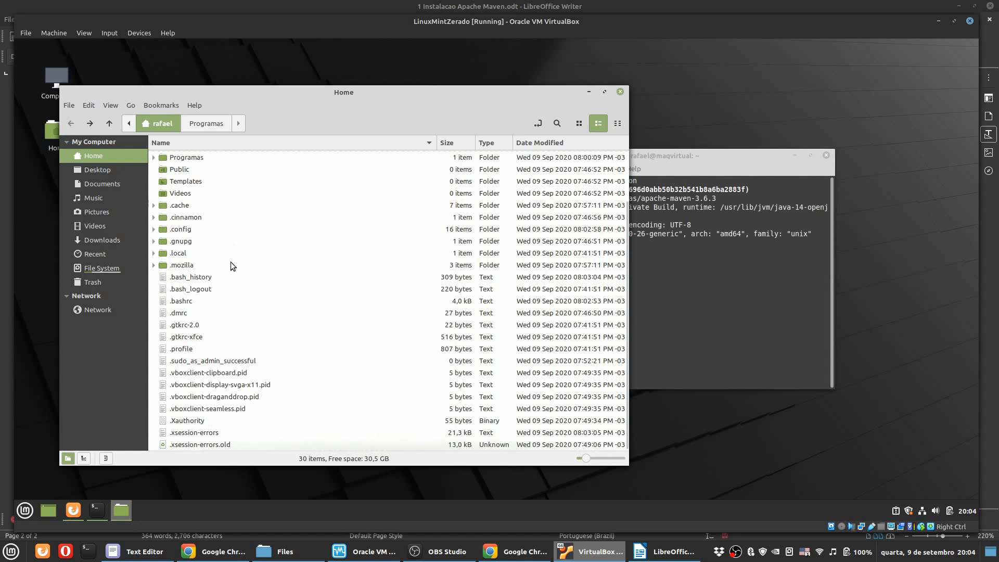
{"action": "scroll", "coordinate": [230, 261], "scroll_direction": "up", "scroll_amount": 3}
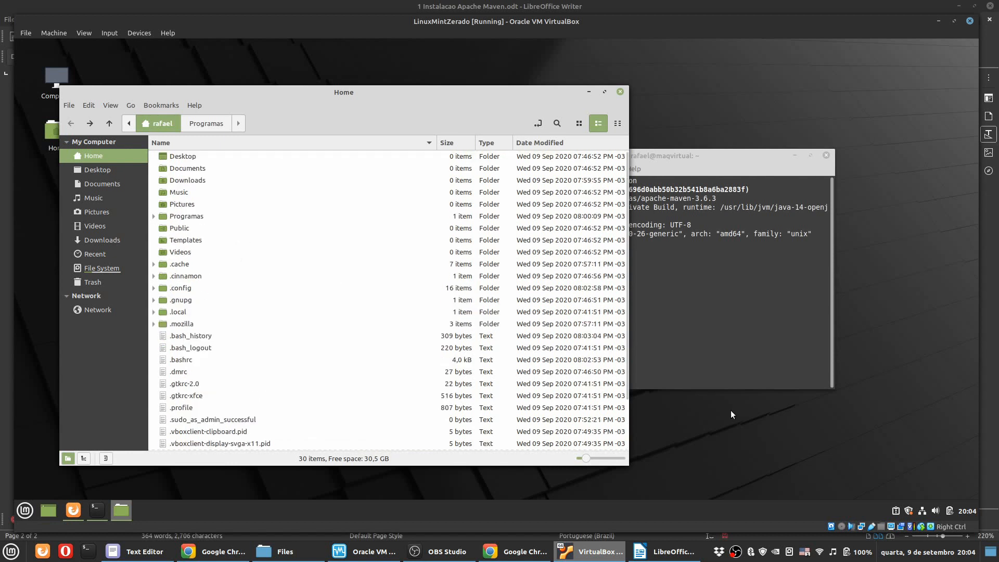
Step: Review the Writer guide's optional steps for changing Maven's default .m2 directory, and return to the virtual machine's terminal
{"action": "left_click", "coordinate": [666, 551]}
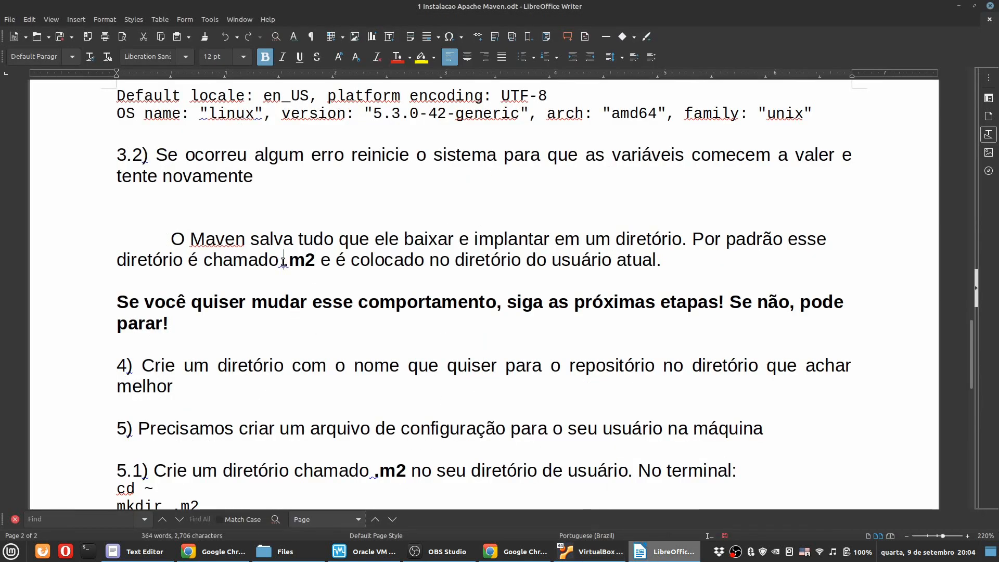
{"action": "left_click", "coordinate": [317, 260]}
{"action": "left_click_drag", "start_coordinate": [113, 304], "coordinate": [201, 326]}
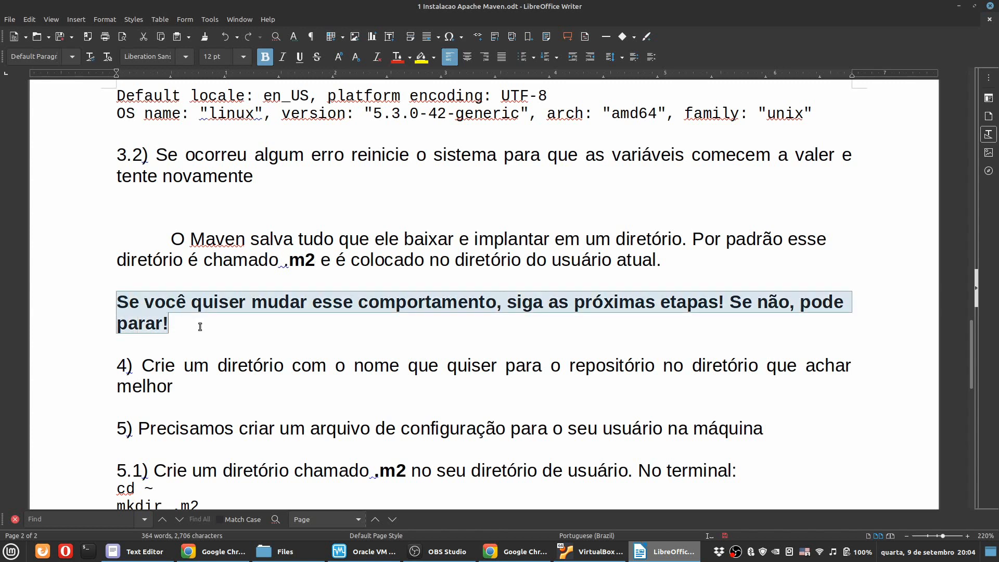
{"action": "scroll", "coordinate": [220, 343], "scroll_direction": "down", "scroll_amount": 3}
{"action": "scroll", "coordinate": [201, 353], "scroll_direction": "down", "scroll_amount": 10}
{"action": "scroll", "coordinate": [201, 353], "scroll_direction": "up", "scroll_amount": 12}
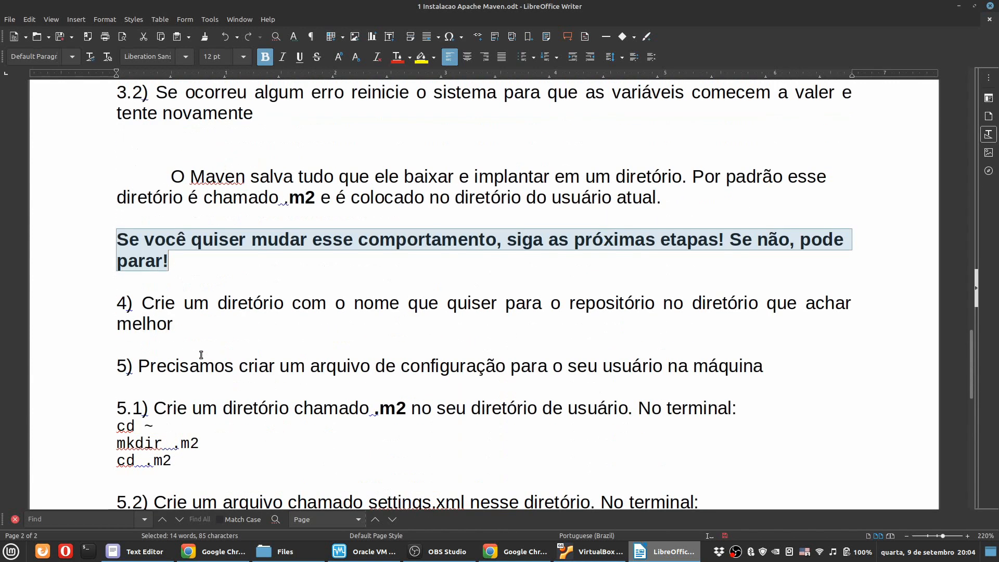
{"action": "left_click", "coordinate": [196, 282]}
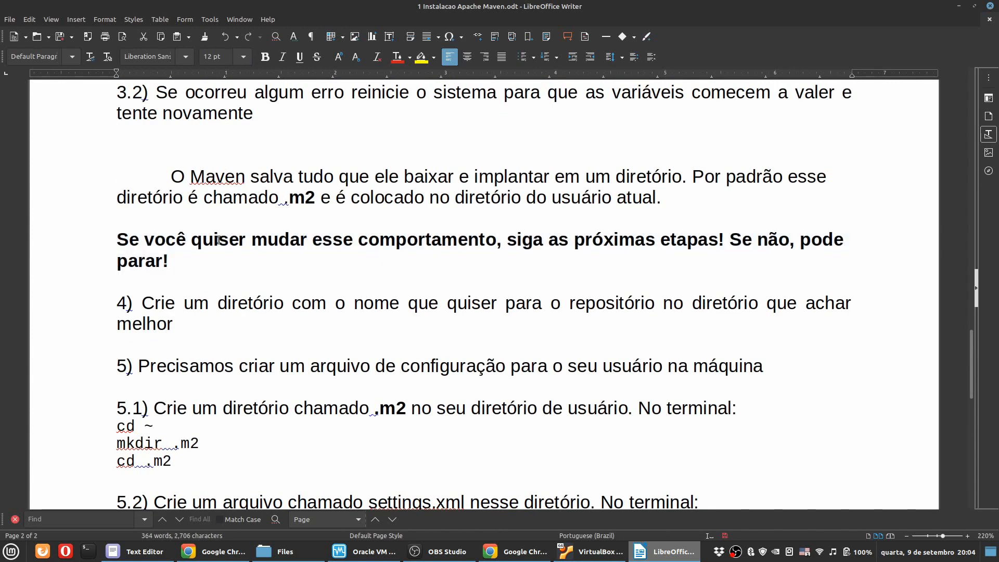
{"action": "scroll", "coordinate": [219, 239], "scroll_direction": "up", "scroll_amount": 3}
{"action": "scroll", "coordinate": [151, 322], "scroll_direction": "up", "scroll_amount": 4}
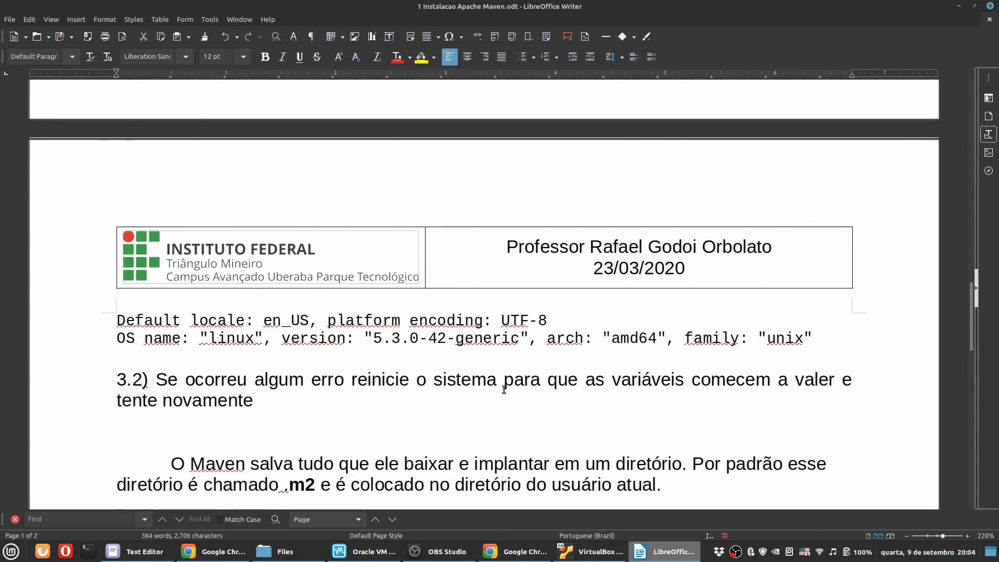
{"action": "left_click", "coordinate": [590, 552]}
{"action": "left_click", "coordinate": [646, 223]}
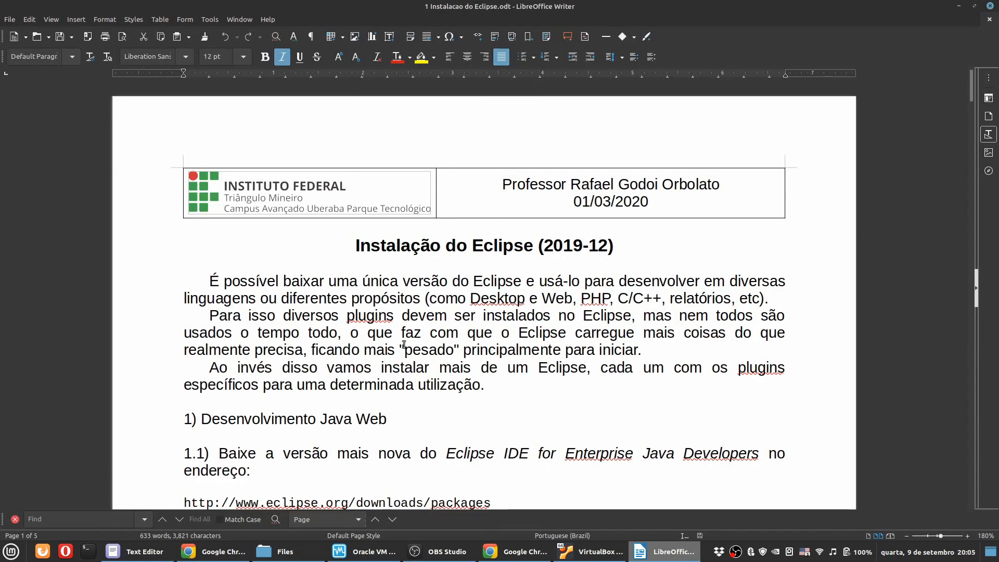
Step: Switch from the Eclipse installation guide to the virtual machine's Firefox, maximize it and search the web for eclipse
{"action": "scroll", "coordinate": [406, 331], "scroll_direction": "down", "scroll_amount": 3}
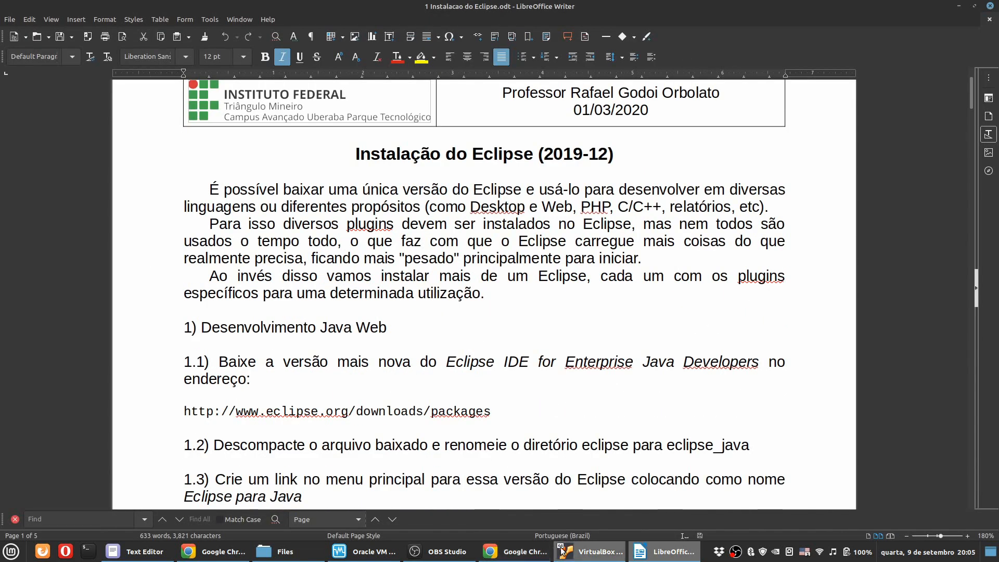
{"action": "key", "text": "alt+Tab"}
{"action": "left_click", "coordinate": [73, 510]}
{"action": "double_click", "coordinate": [520, 72]}
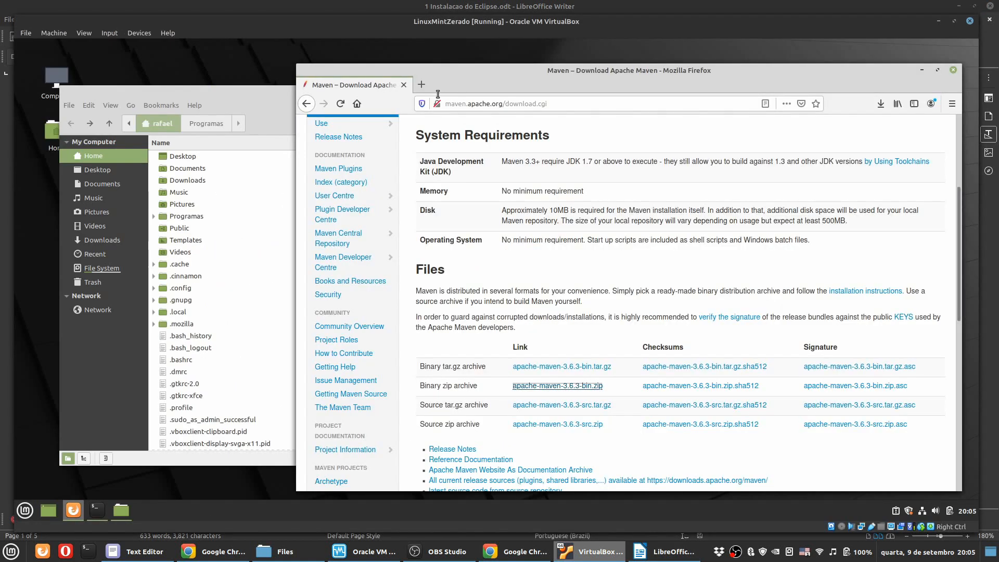
{"action": "left_click", "coordinate": [382, 78]}
{"action": "type", "text": "eclipse"}
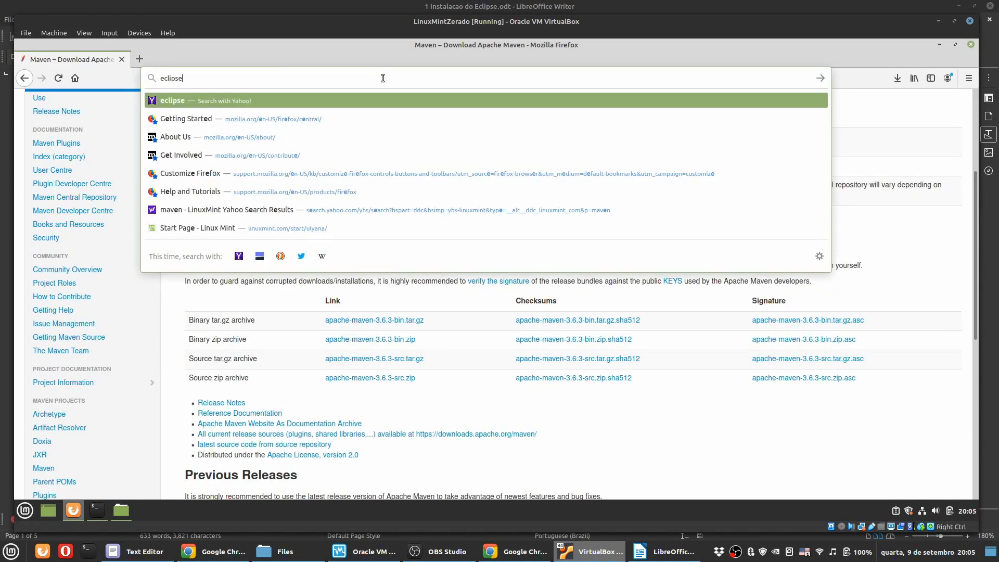
{"action": "key", "text": "Return"}
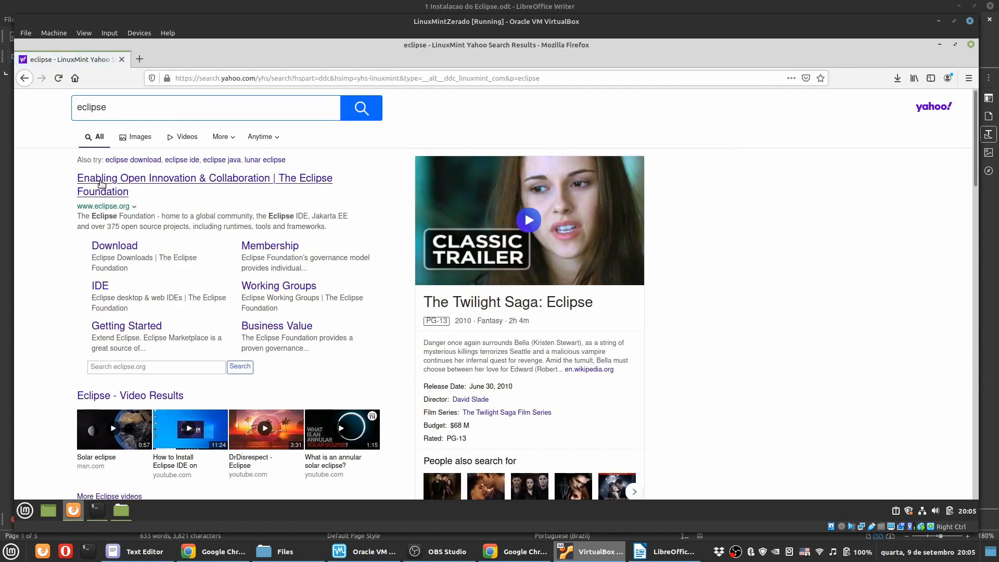
Step: Open the Eclipse Foundation site from the search results, close the results tab and look over the site's downloads page
{"action": "left_click", "coordinate": [103, 192]}
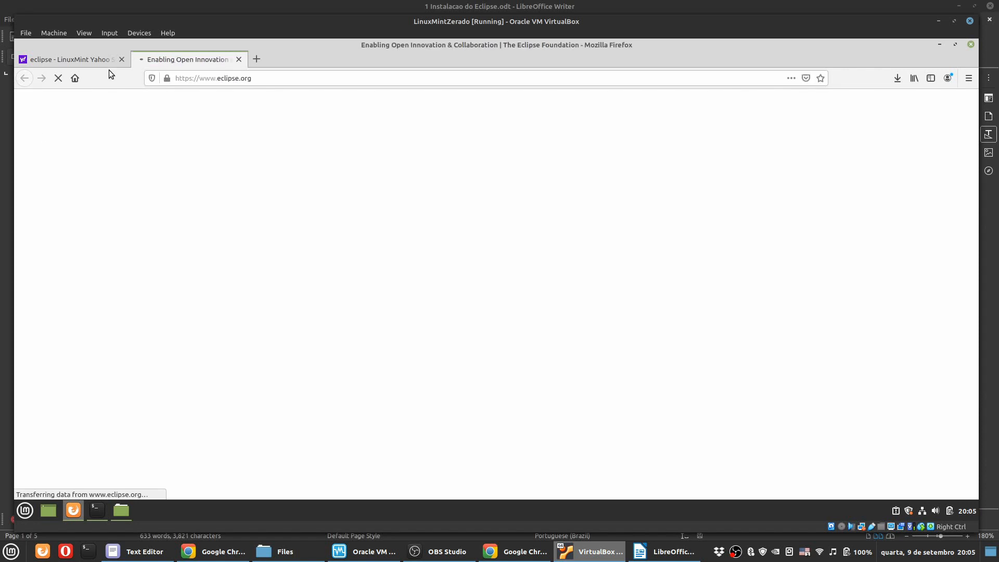
{"action": "left_click", "coordinate": [121, 59]}
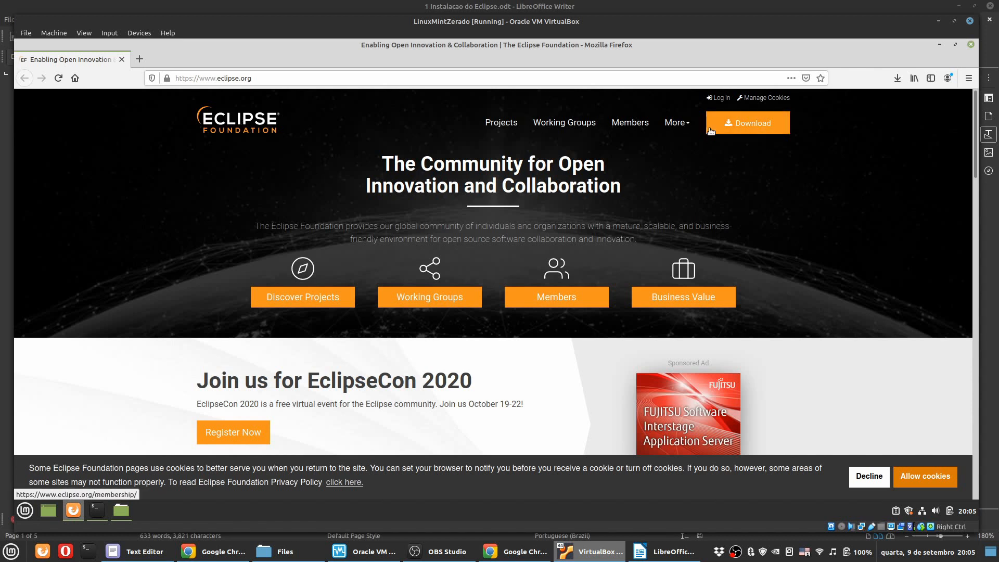
{"action": "left_click", "coordinate": [748, 122]}
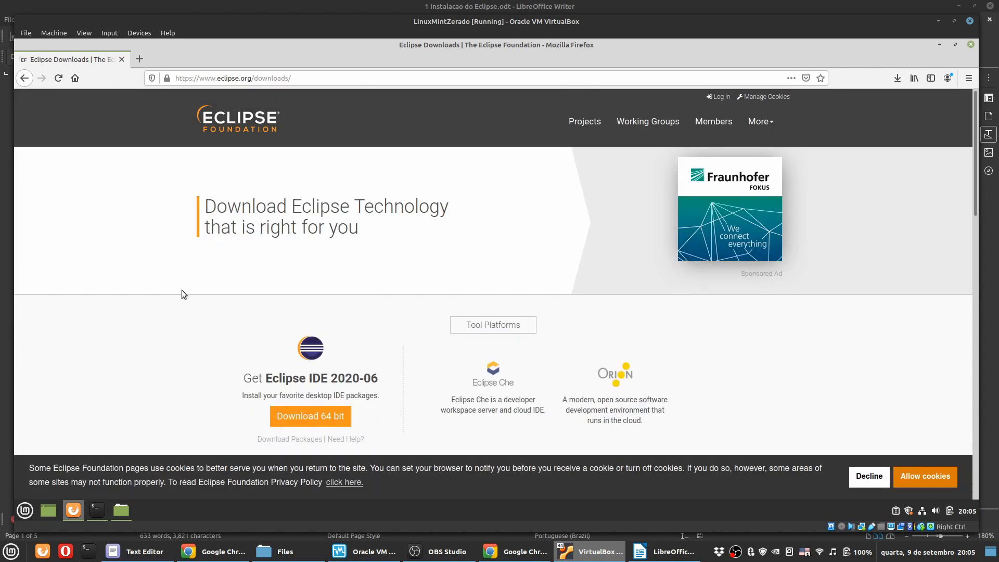
{"action": "scroll", "coordinate": [295, 272], "scroll_direction": "down", "scroll_amount": 3}
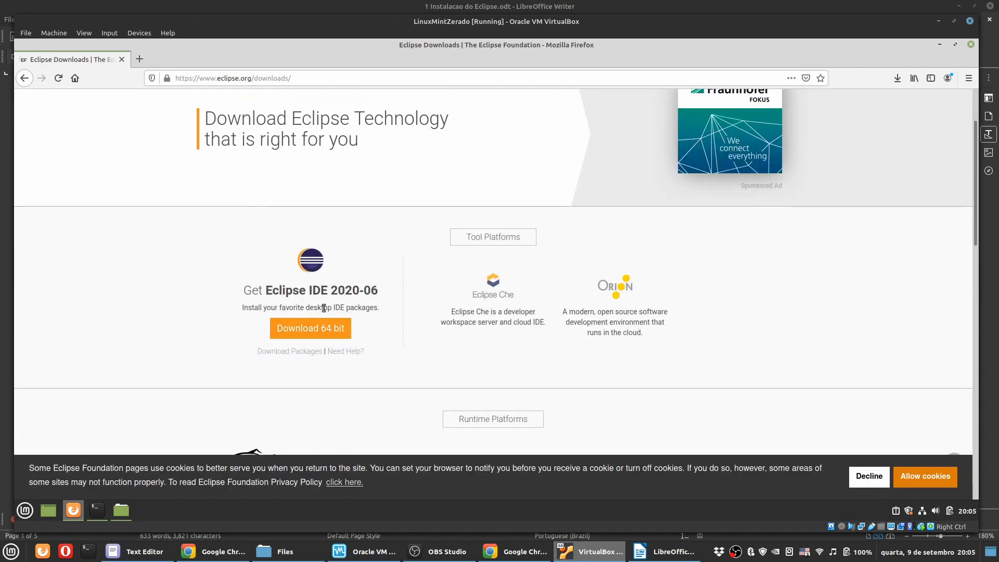
{"action": "scroll", "coordinate": [218, 319], "scroll_direction": "up", "scroll_amount": 3}
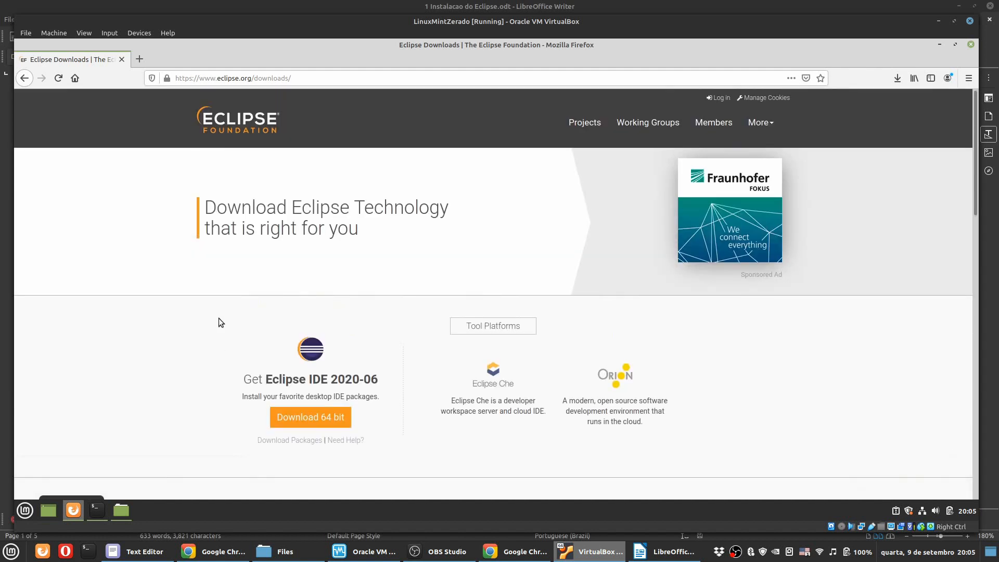
{"action": "left_click", "coordinate": [663, 552]}
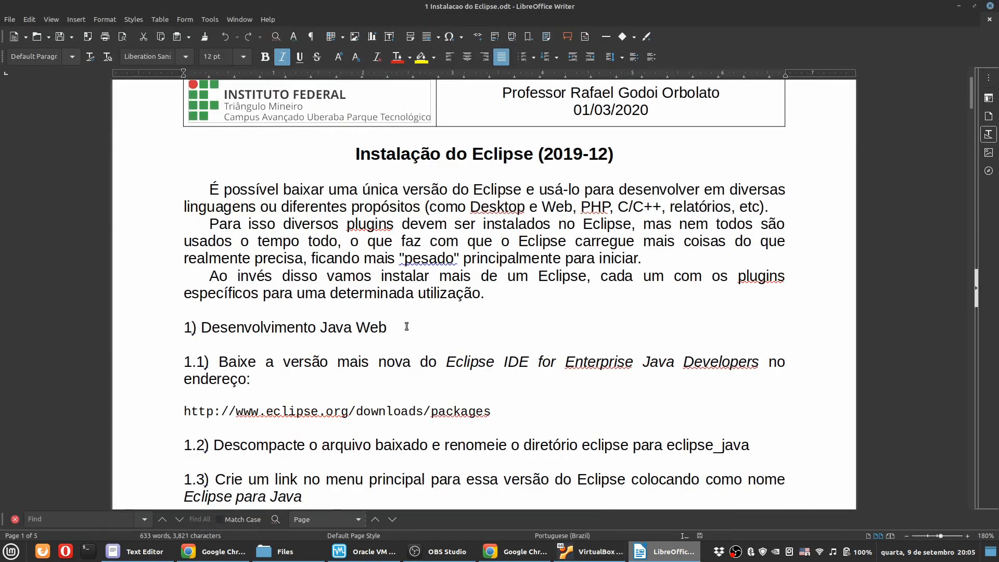
{"action": "scroll", "coordinate": [406, 326], "scroll_direction": "down", "scroll_amount": 1}
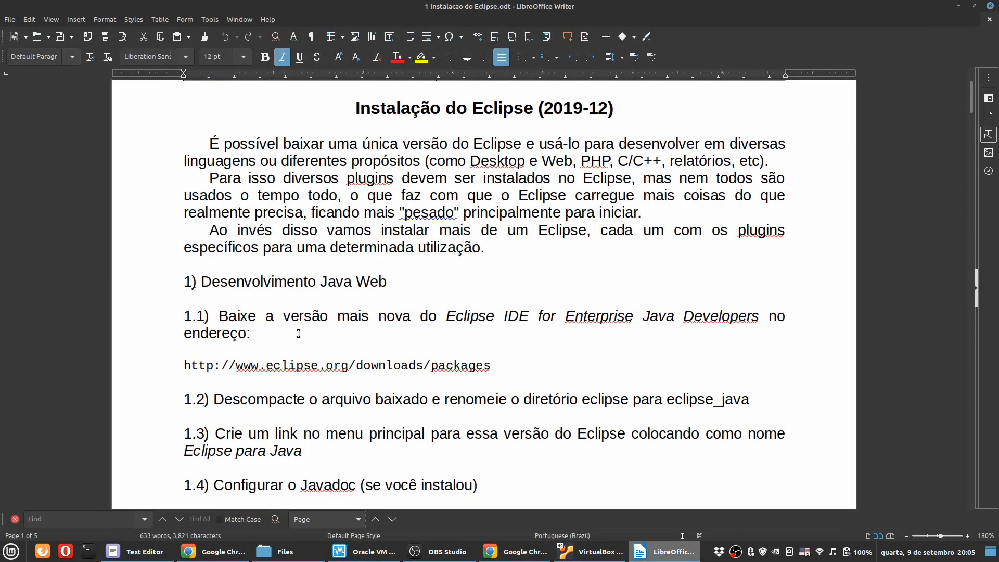
{"action": "left_click", "coordinate": [503, 368]}
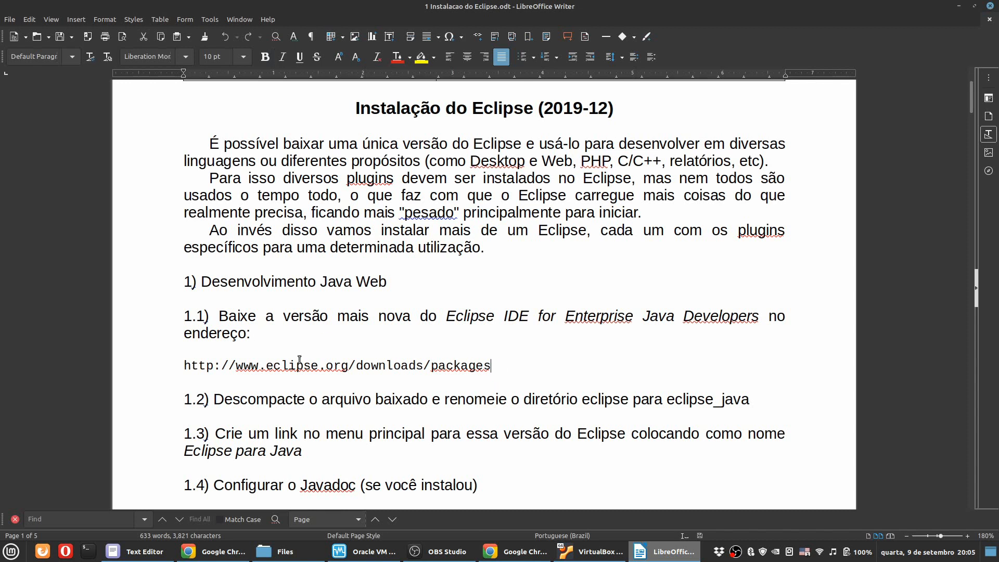
{"action": "left_click", "coordinate": [175, 368], "text": "shift"}
{"action": "key", "text": "ctrl+c"}
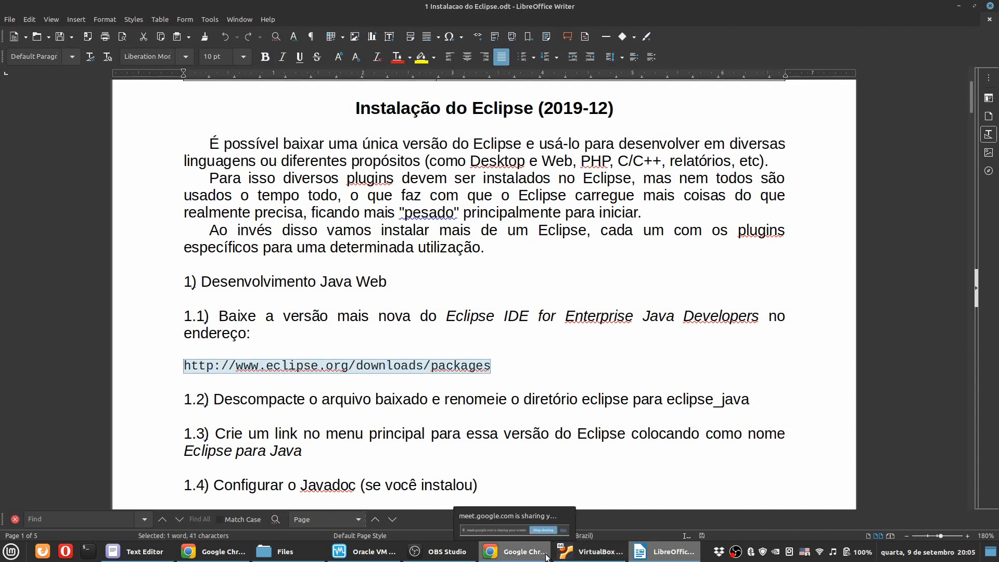
{"action": "left_click", "coordinate": [590, 551]}
{"action": "left_click", "coordinate": [306, 81]}
{"action": "key", "text": "ctrl+v"}
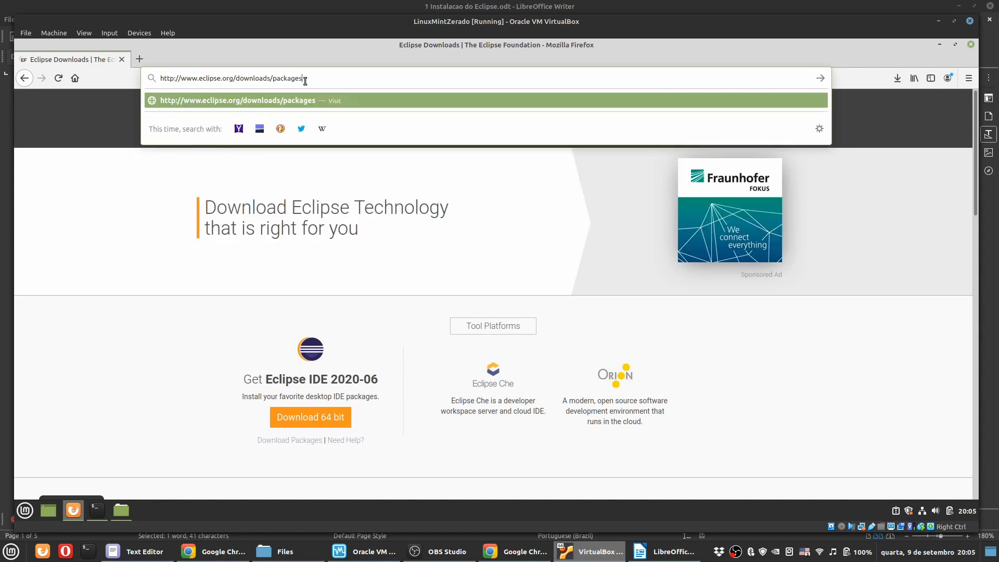
{"action": "key", "text": "Return"}
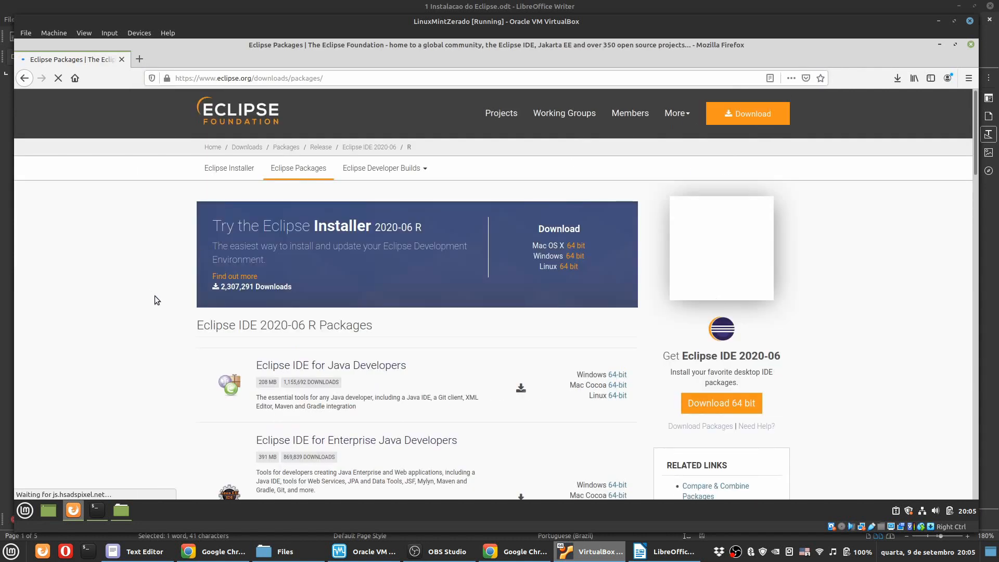
Step: Dismiss the tracking notice and save the Linux 64-bit archive of Eclipse IDE for Enterprise Java Developers 2020-06
{"action": "scroll", "coordinate": [155, 296], "scroll_direction": "down", "scroll_amount": 3}
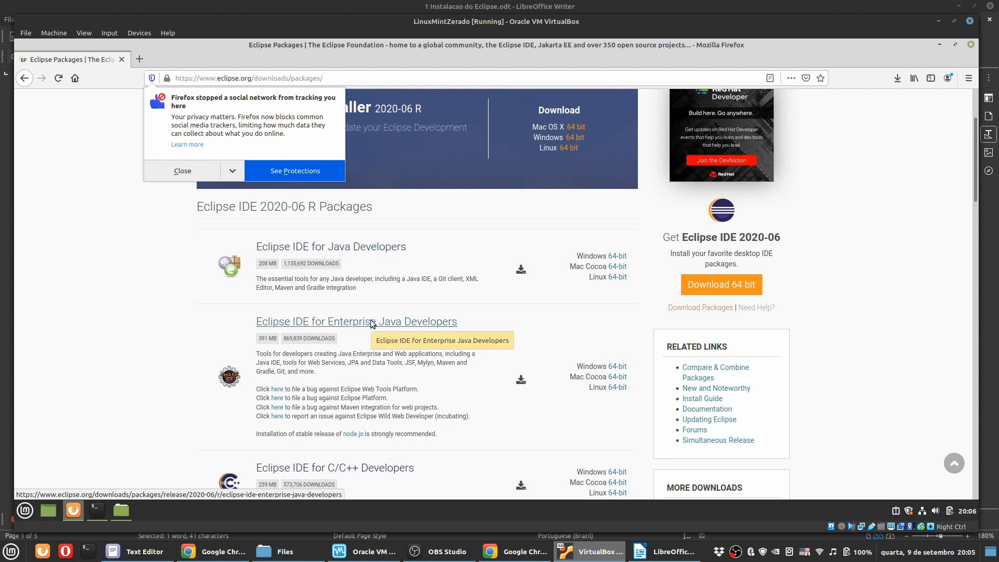
{"action": "scroll", "coordinate": [373, 323], "scroll_direction": "down", "scroll_amount": 2}
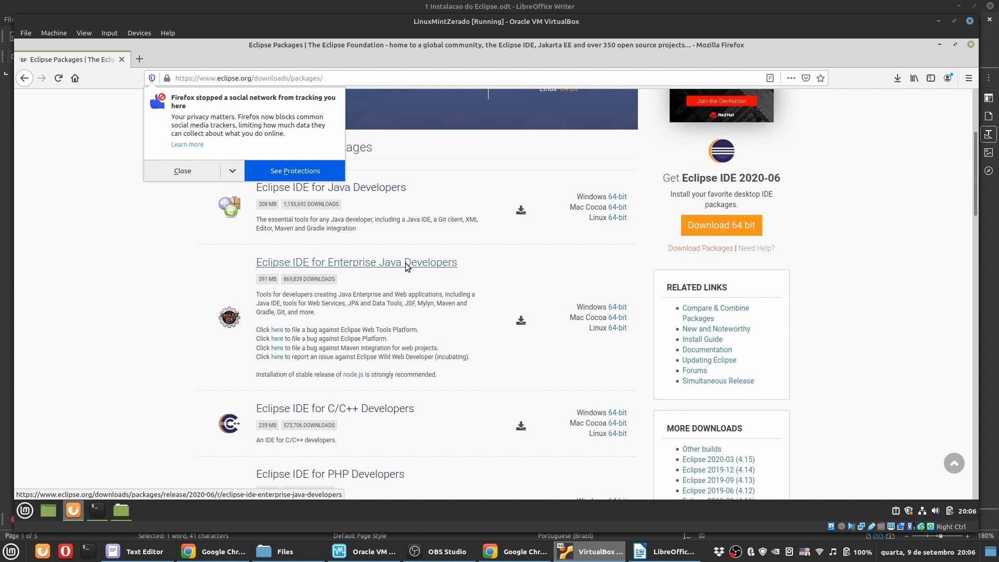
{"action": "left_click", "coordinate": [182, 171]}
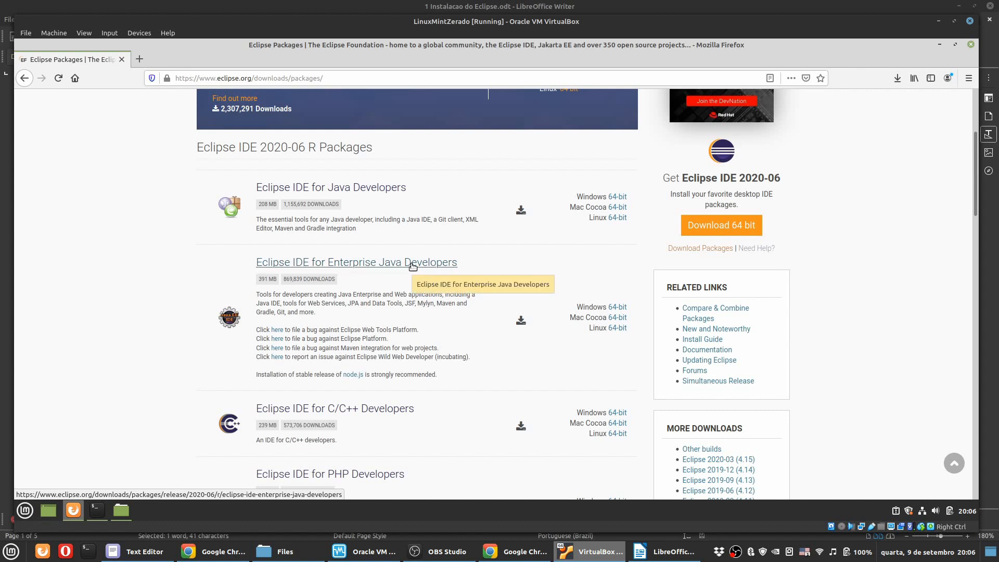
{"action": "left_click", "coordinate": [617, 328]}
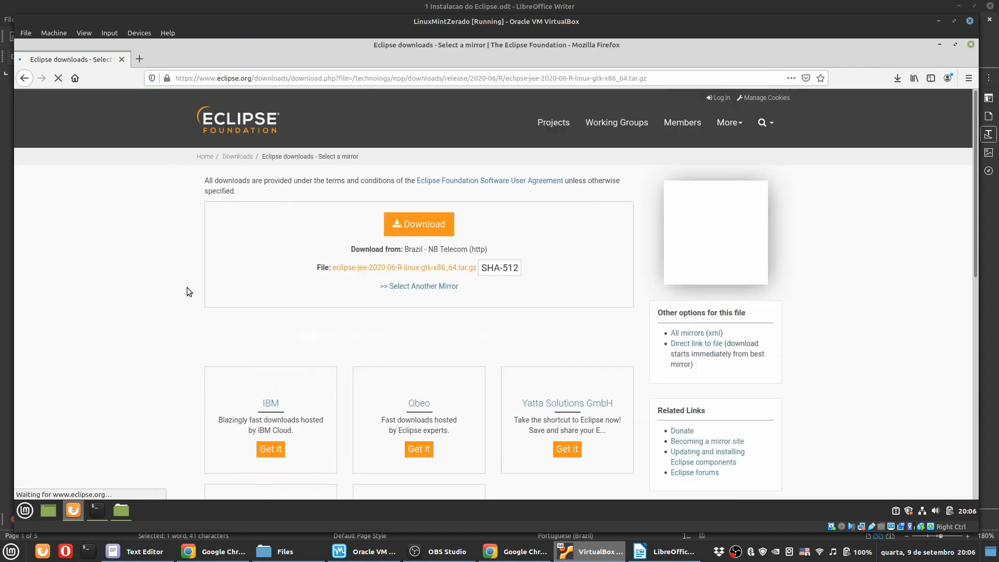
{"action": "left_click", "coordinate": [432, 224]}
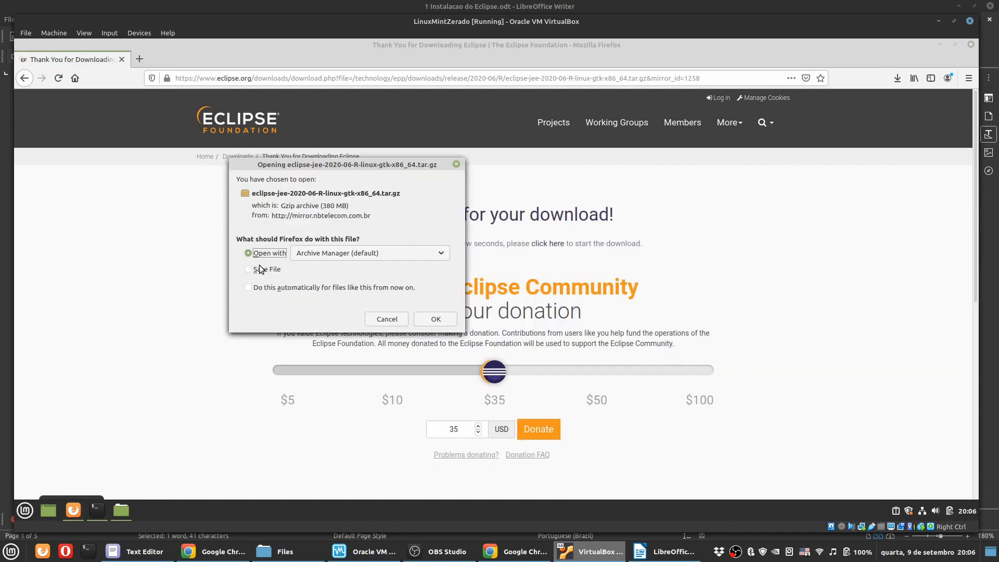
{"action": "left_click", "coordinate": [260, 269]}
{"action": "left_click", "coordinate": [436, 320]}
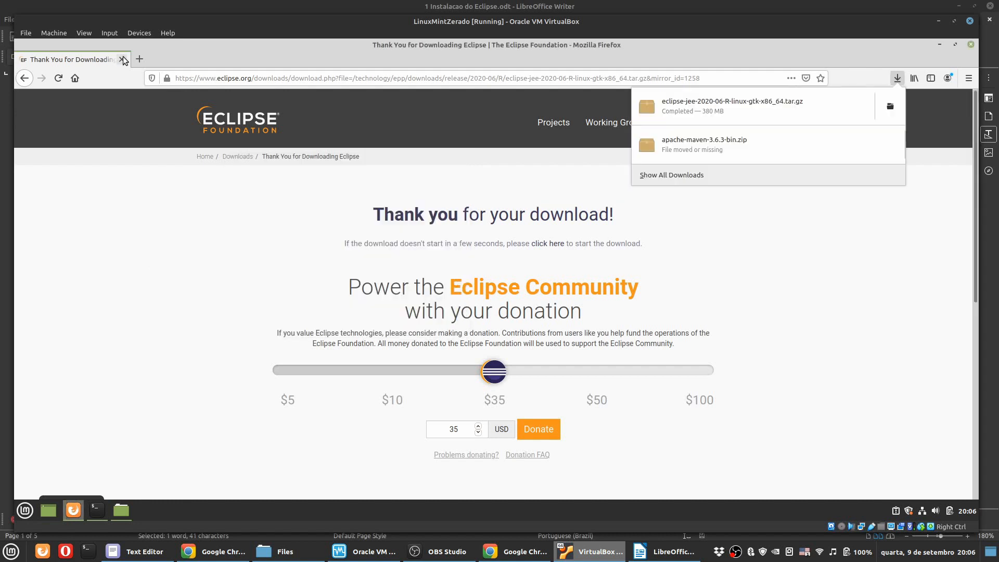
Step: Minimize Firefox and move the eclipse-jee-2020-06-R-linux-gtk-x86_64.tar.gz archive from Downloads to the Programas folder
{"action": "left_click", "coordinate": [939, 44]}
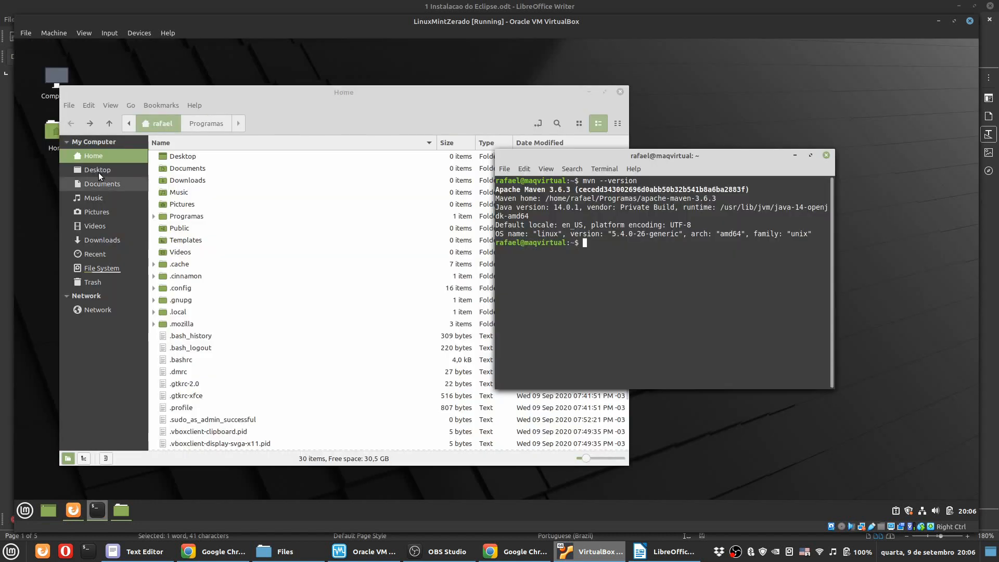
{"action": "left_click", "coordinate": [101, 238]}
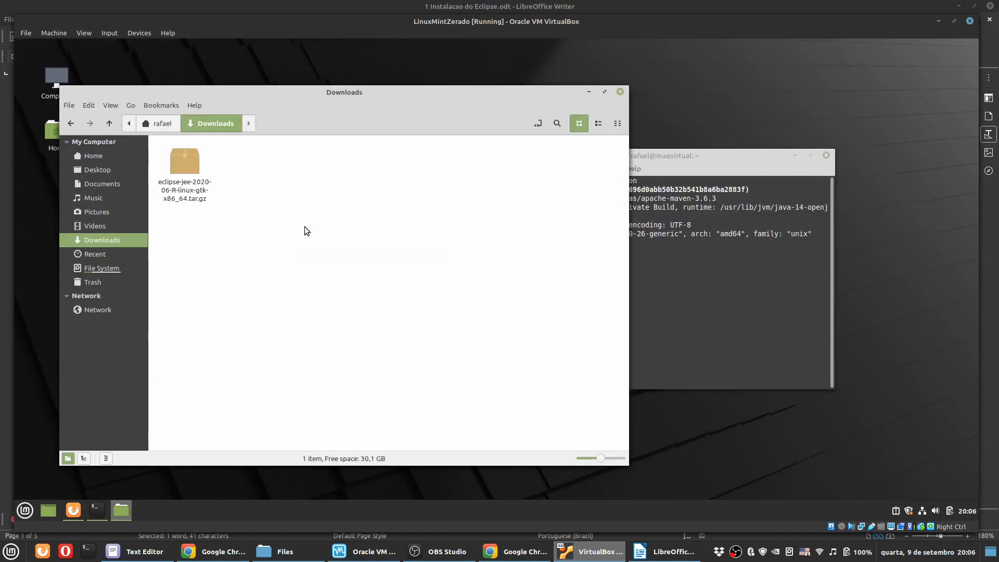
{"action": "left_click", "coordinate": [192, 169]}
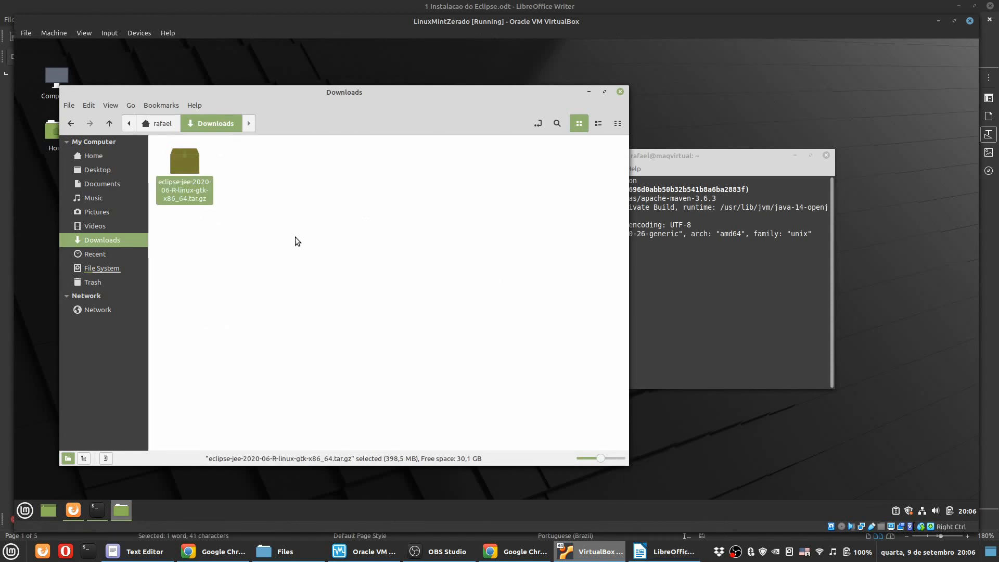
{"action": "key", "text": "ctrl+x"}
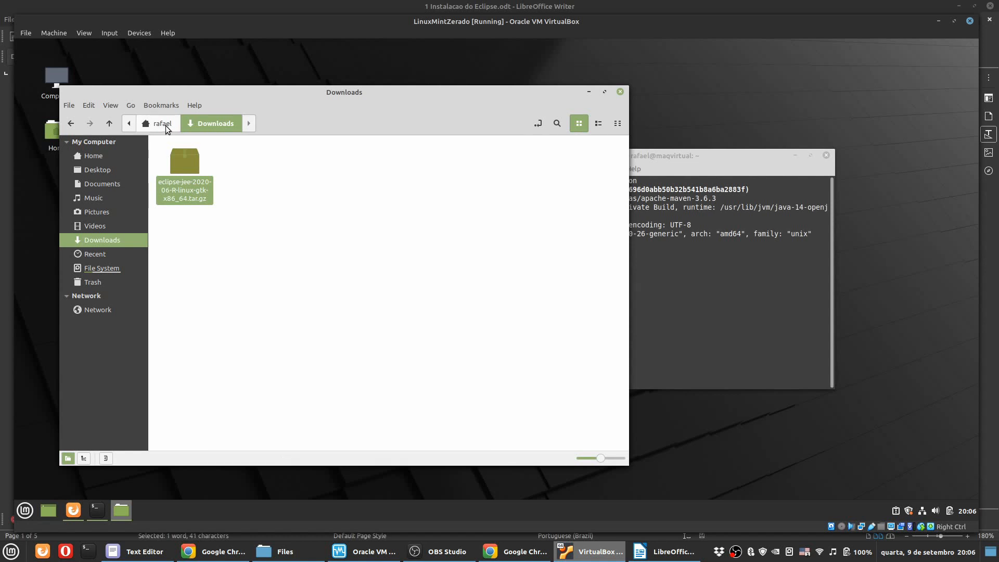
{"action": "left_click", "coordinate": [165, 125]}
{"action": "double_click", "coordinate": [285, 221]}
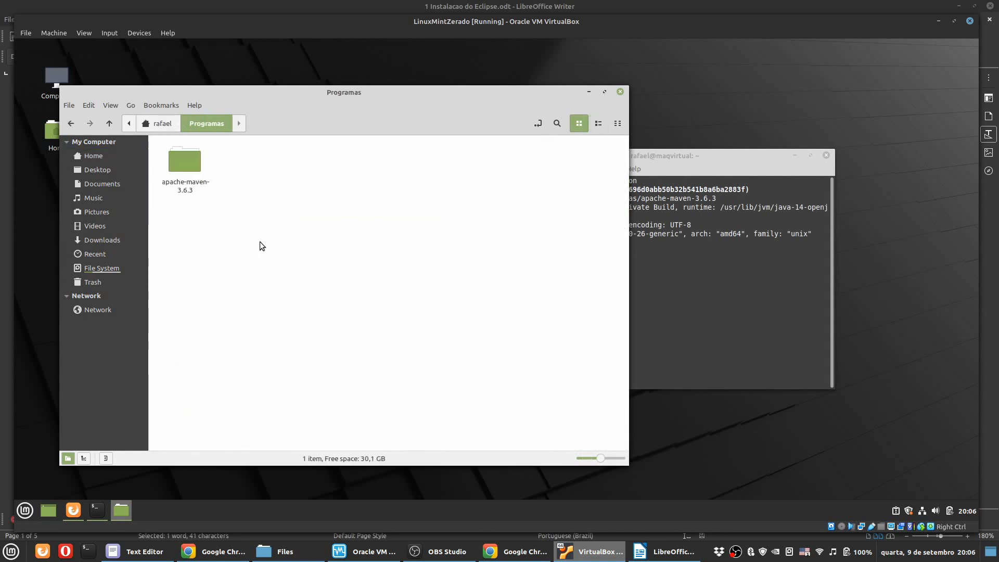
{"action": "key", "text": "ctrl+v"}
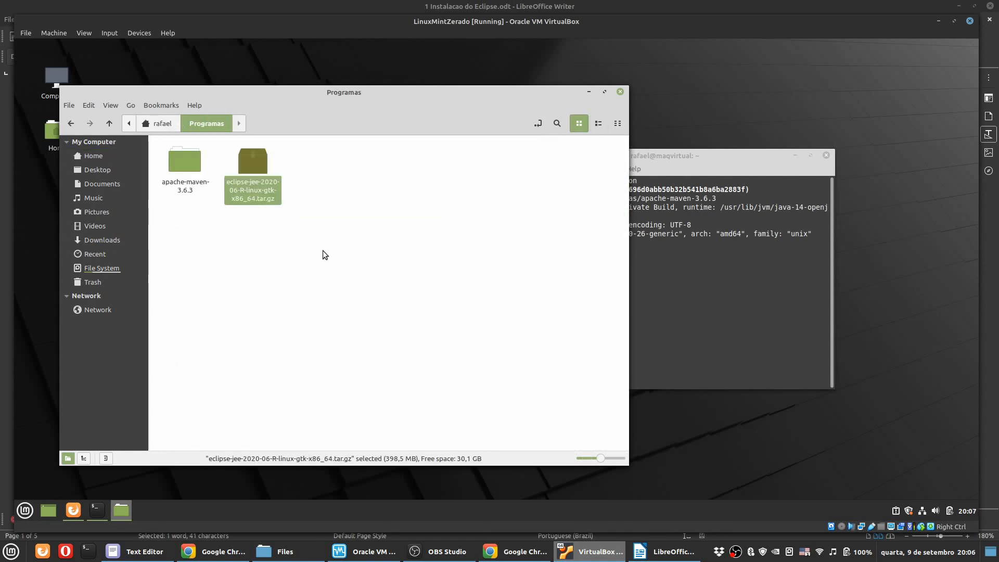
Step: Extract the Eclipse tar.gz archive inside Programas and remove the archive
{"action": "right_click", "coordinate": [254, 162]}
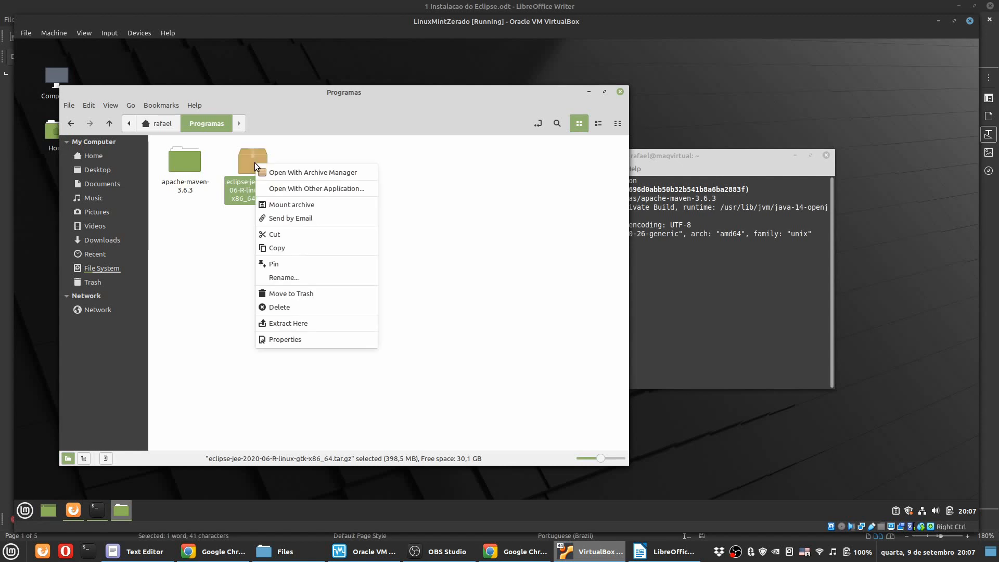
{"action": "left_click", "coordinate": [295, 323]}
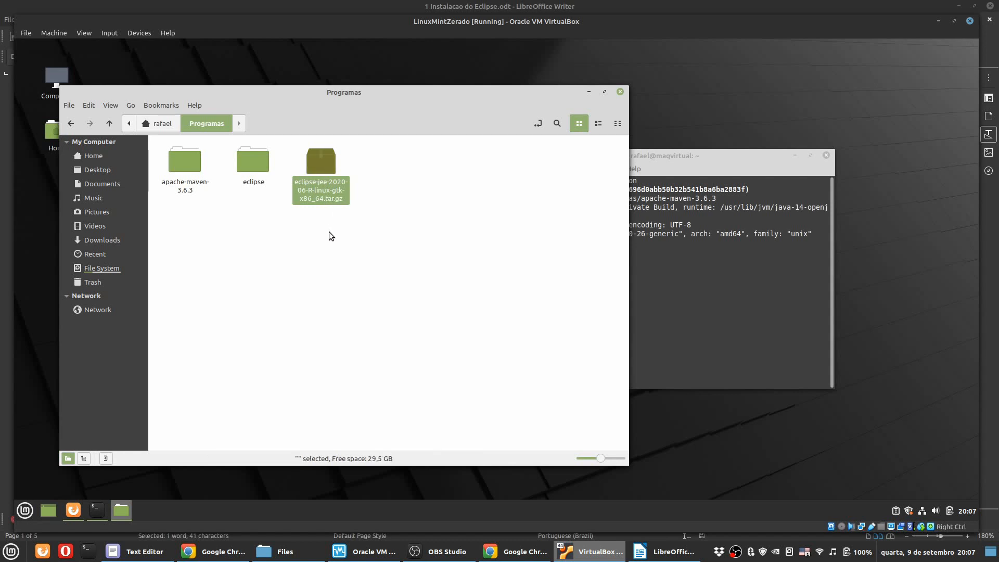
{"action": "key", "text": "Delete"}
Step: Look inside the extracted eclipse folder, test-run its eclipse executable and cancel the workspace selection
{"action": "left_click", "coordinate": [254, 155]}
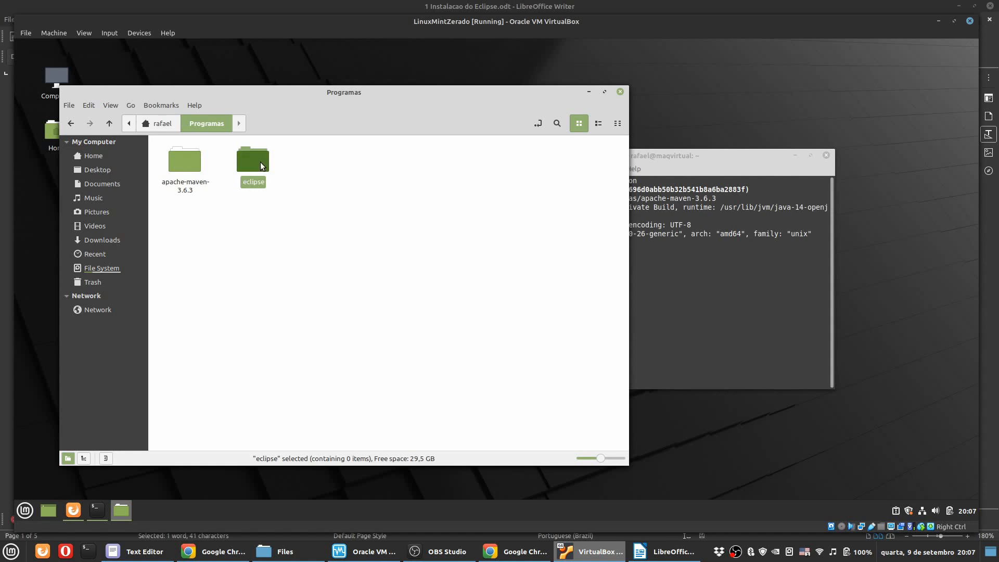
{"action": "double_click", "coordinate": [260, 167]}
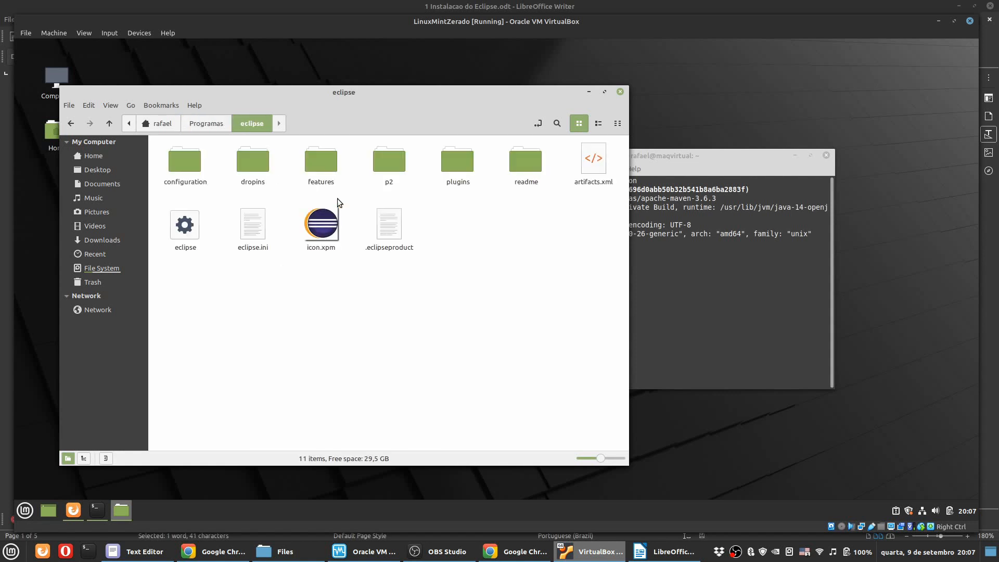
{"action": "left_click", "coordinate": [221, 128]}
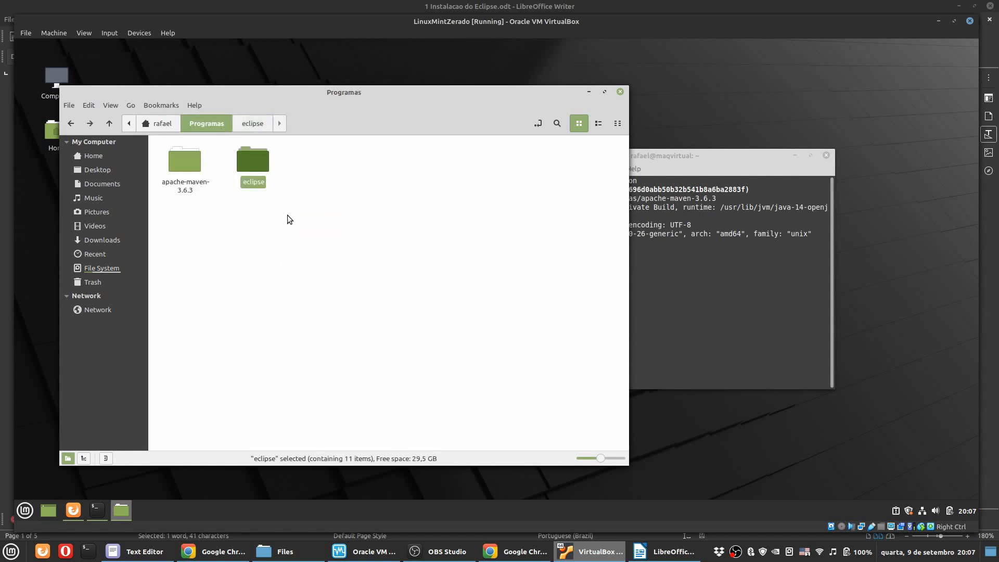
{"action": "double_click", "coordinate": [261, 165]}
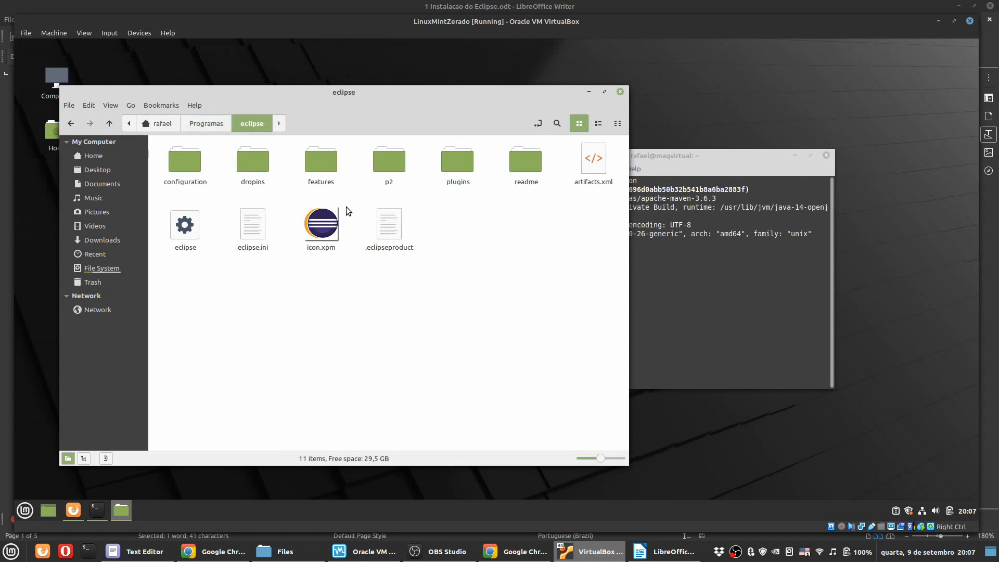
{"action": "left_click", "coordinate": [198, 225]}
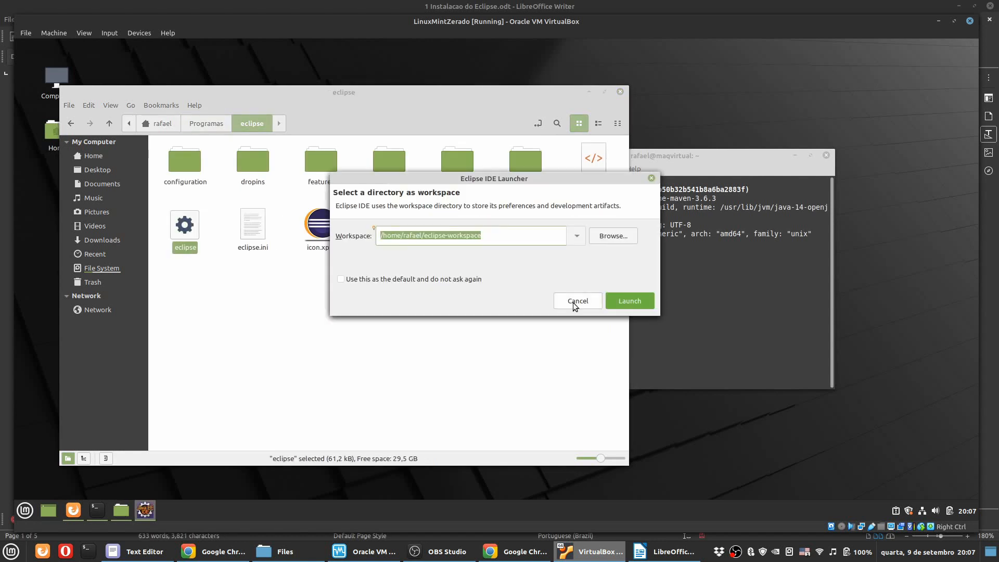
{"action": "left_click", "coordinate": [574, 299]}
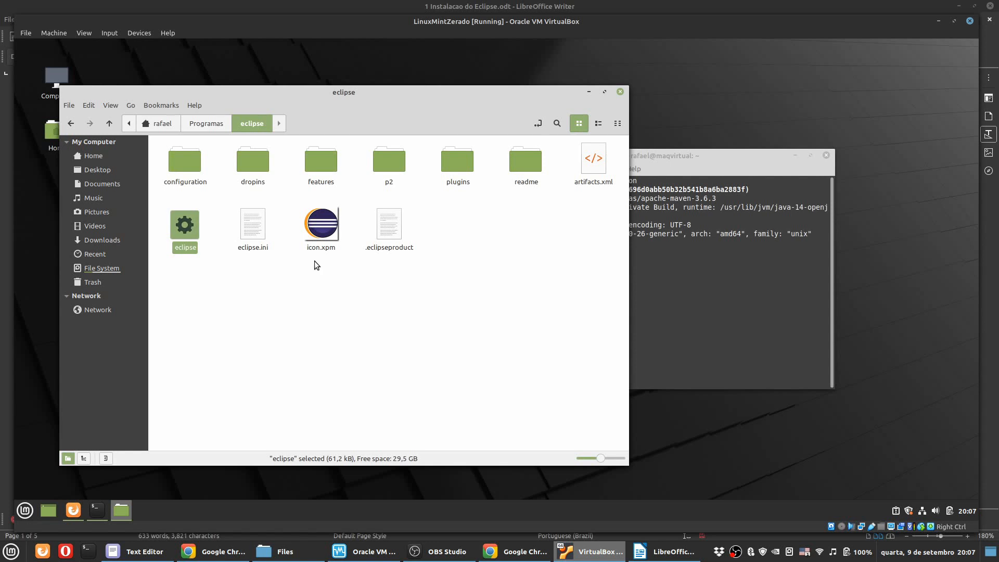
Step: Read the Java Web steps in the LibreOffice Writer Eclipse installation guide and return to the eclipse folder in the virtual machine
{"action": "left_click", "coordinate": [665, 551]}
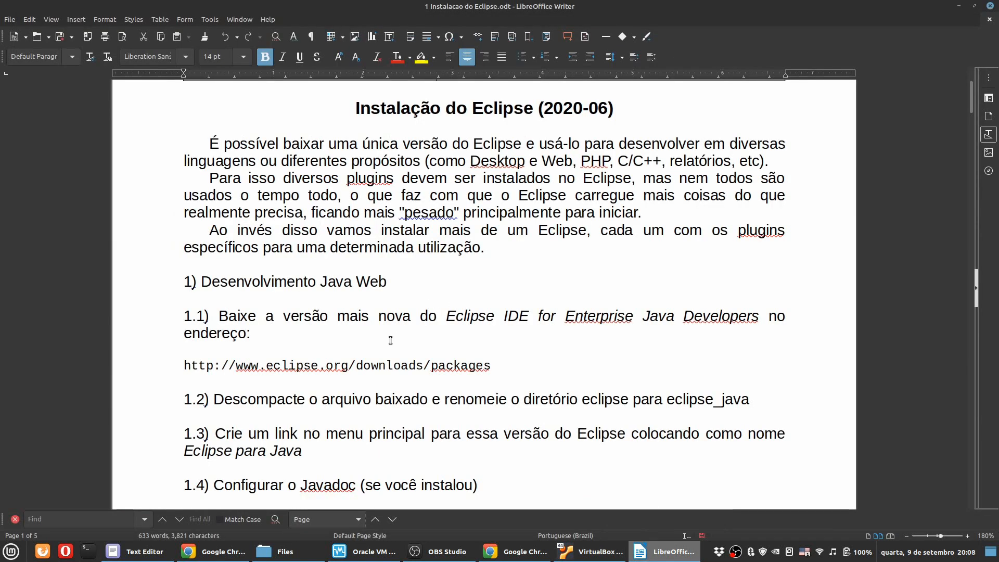
{"action": "scroll", "coordinate": [390, 340], "scroll_direction": "down", "scroll_amount": 3}
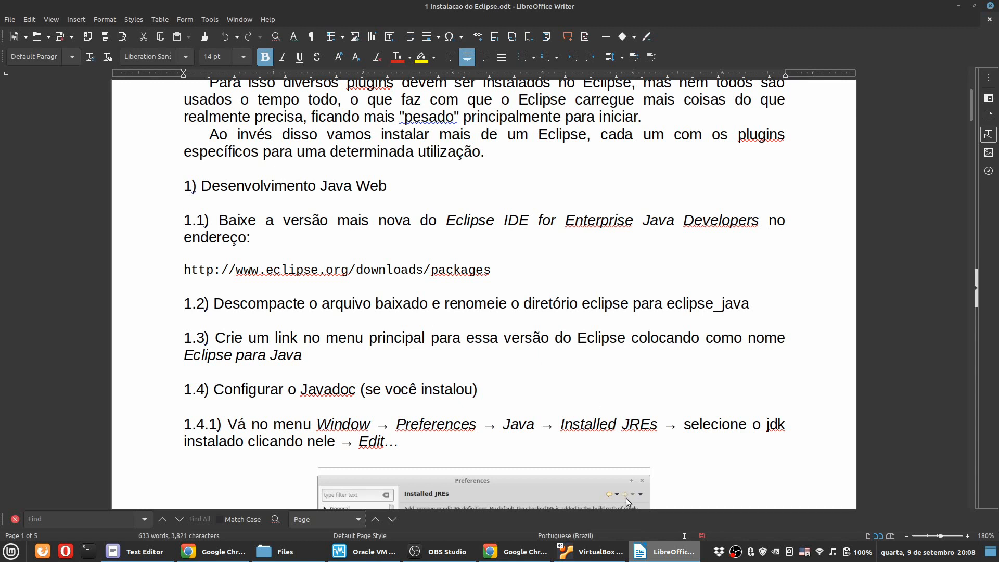
{"action": "left_click", "coordinate": [590, 551]}
{"action": "left_click_drag", "start_coordinate": [224, 92], "coordinate": [327, 90]}
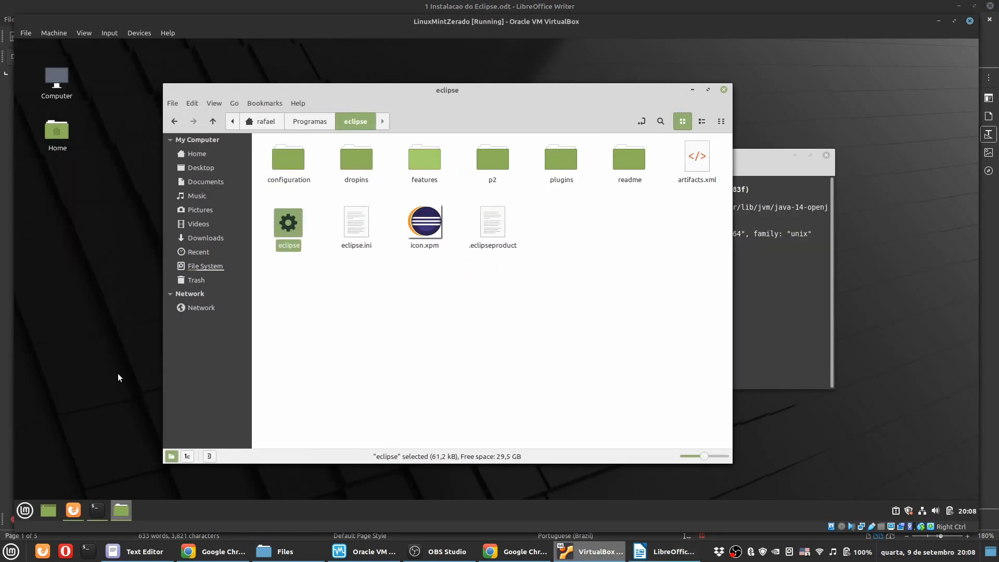
Step: Open the Linux Mint main menu editor from the menu applet's configuration and show the Programming category
{"action": "right_click", "coordinate": [24, 513]}
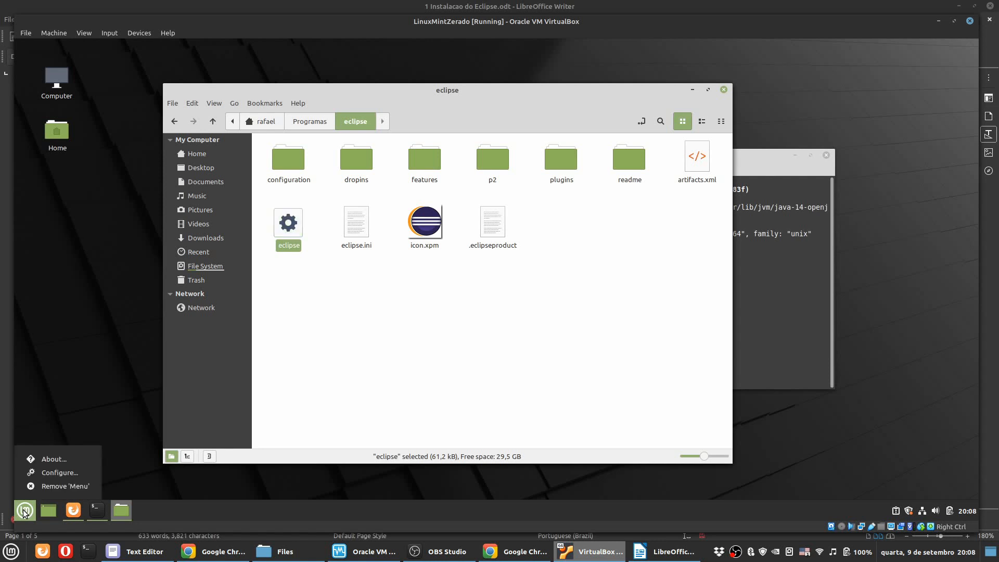
{"action": "left_click", "coordinate": [60, 470]}
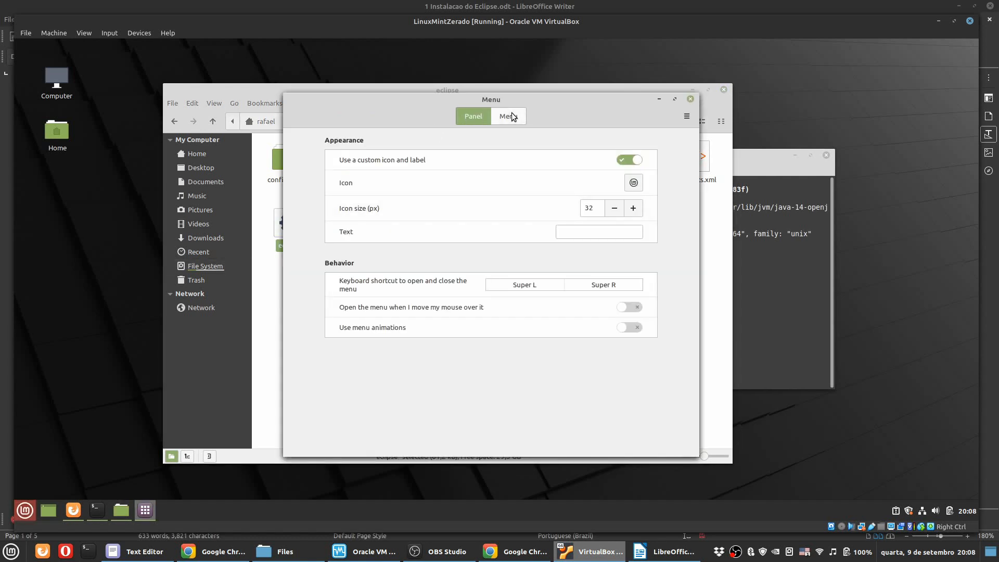
{"action": "left_click", "coordinate": [511, 116]}
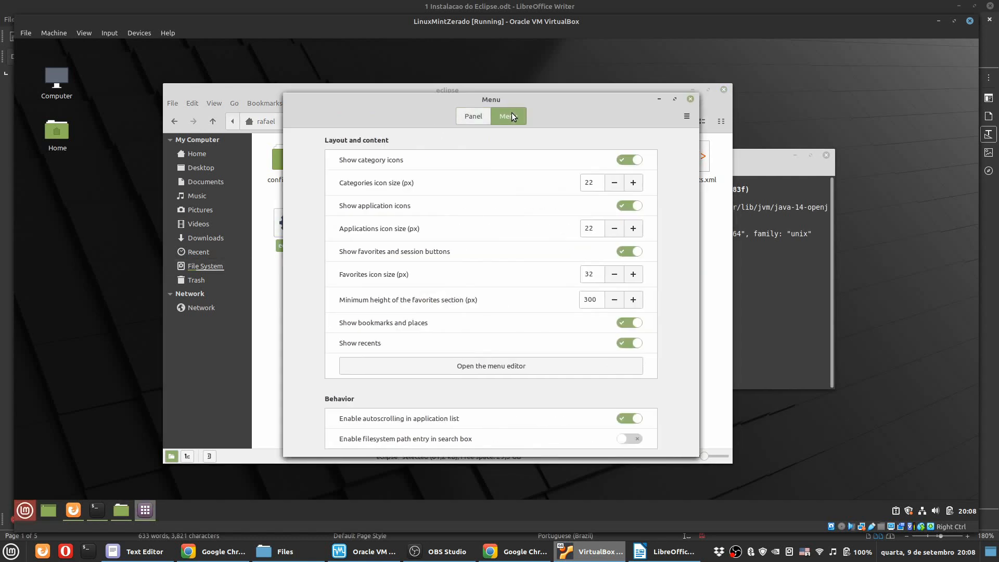
{"action": "left_click", "coordinate": [492, 367]}
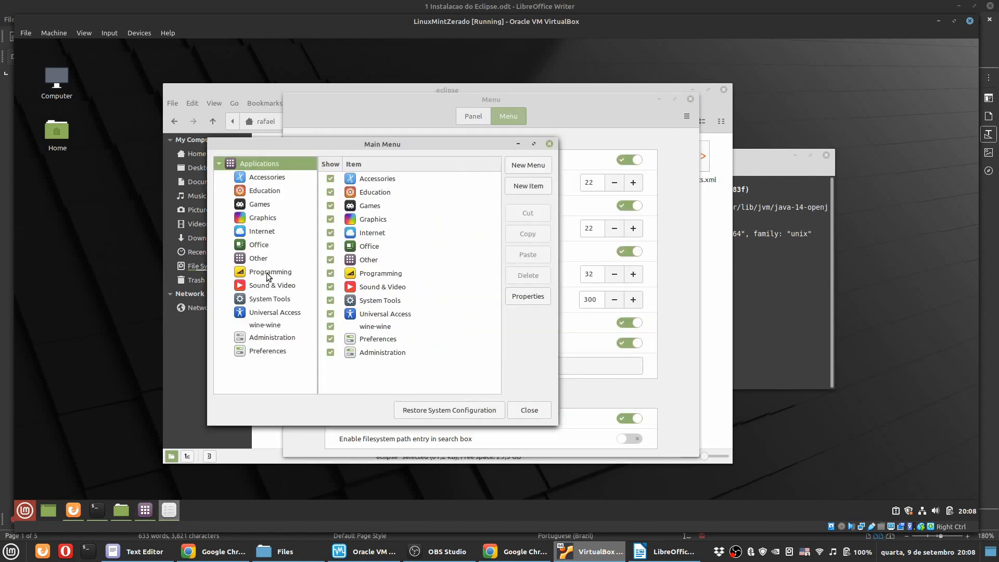
{"action": "left_click", "coordinate": [265, 275]}
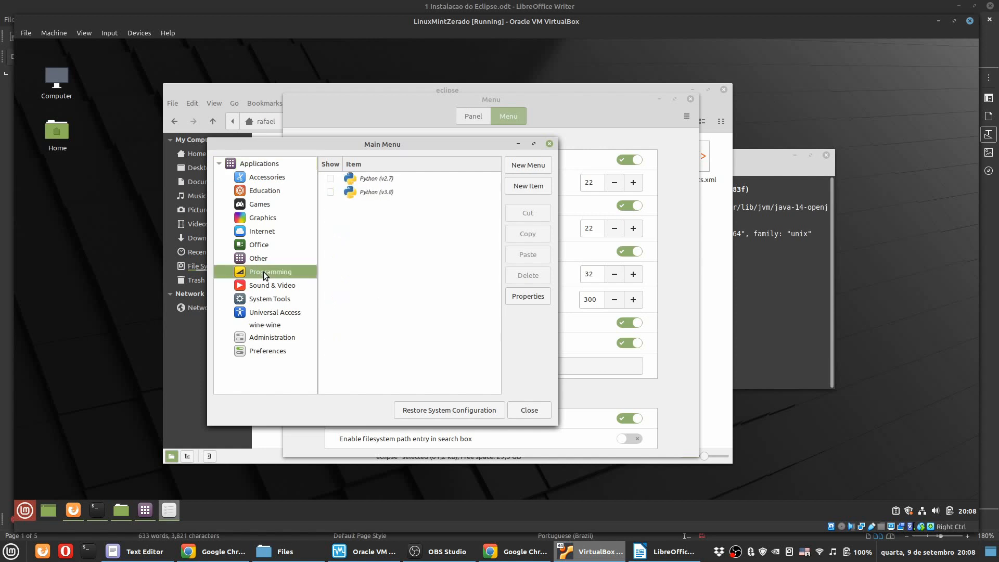
Step: Create a Programming menu launcher named Eclipse 2020-06 whose command is the eclipse executable in Programas/eclipse
{"action": "left_click", "coordinate": [535, 189]}
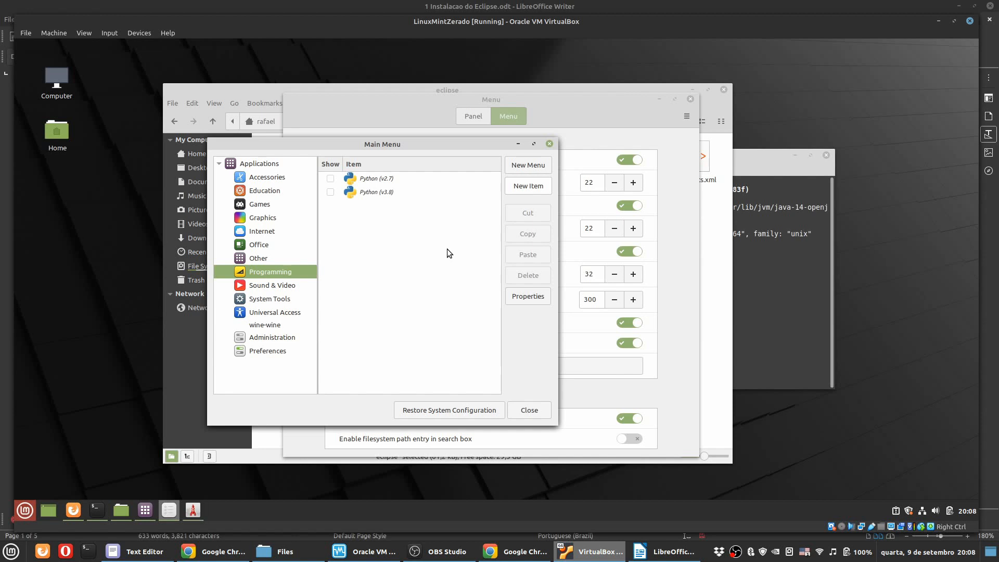
{"action": "type", "text": "E"}
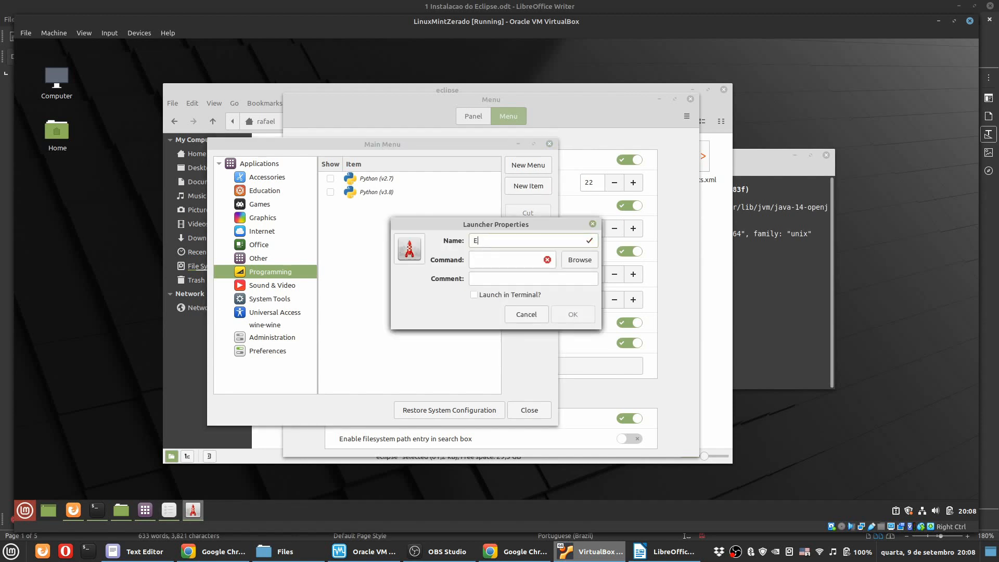
{"action": "type", "text": "clipse 2020-06"}
{"action": "left_click", "coordinate": [581, 261]}
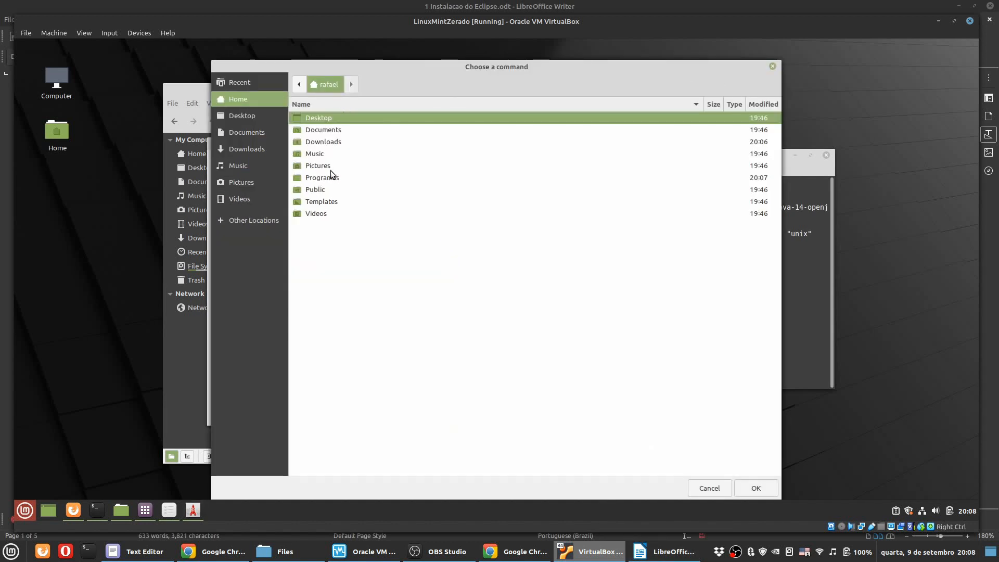
{"action": "double_click", "coordinate": [332, 179]}
{"action": "double_click", "coordinate": [331, 129]}
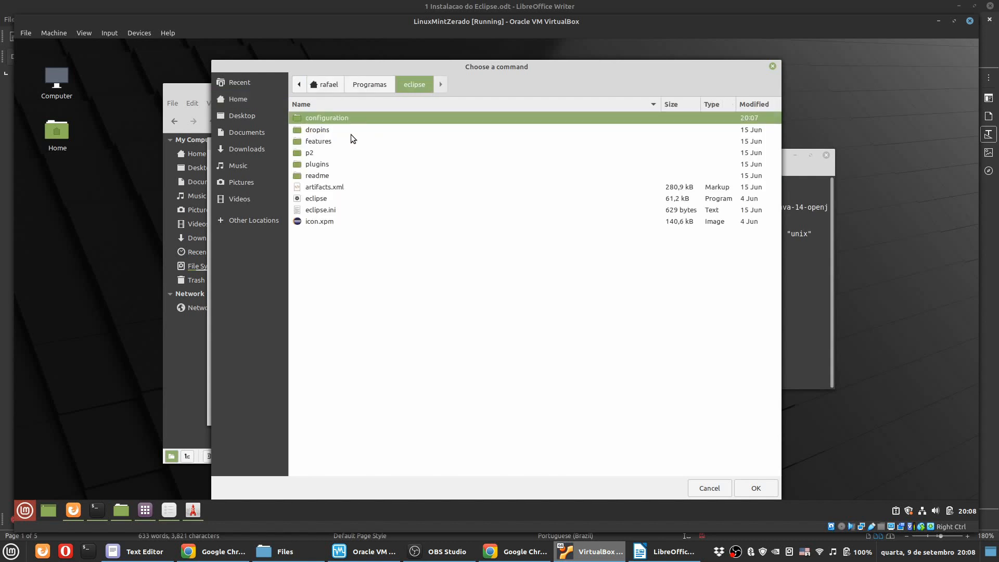
{"action": "left_click", "coordinate": [336, 200]}
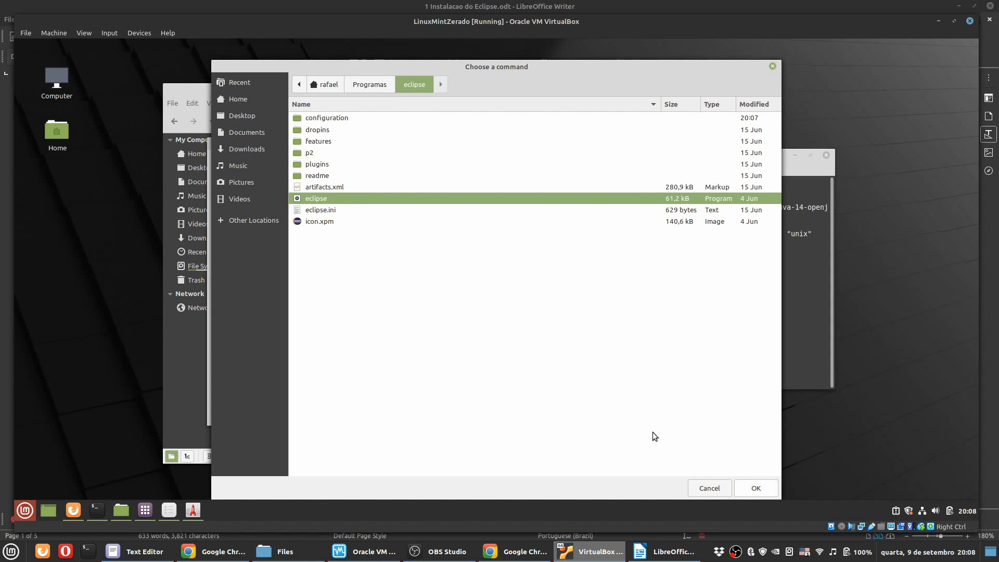
{"action": "left_click", "coordinate": [756, 488]}
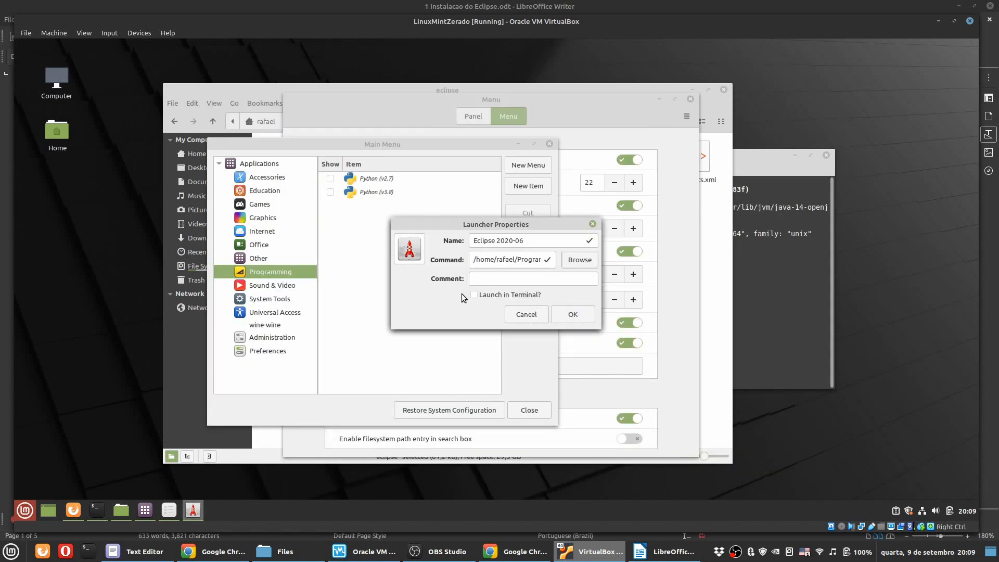
Step: Set the launcher's icon to icon.xpm from Programas/eclipse, save the launcher and close the menu editor and its settings
{"action": "left_click", "coordinate": [410, 249]}
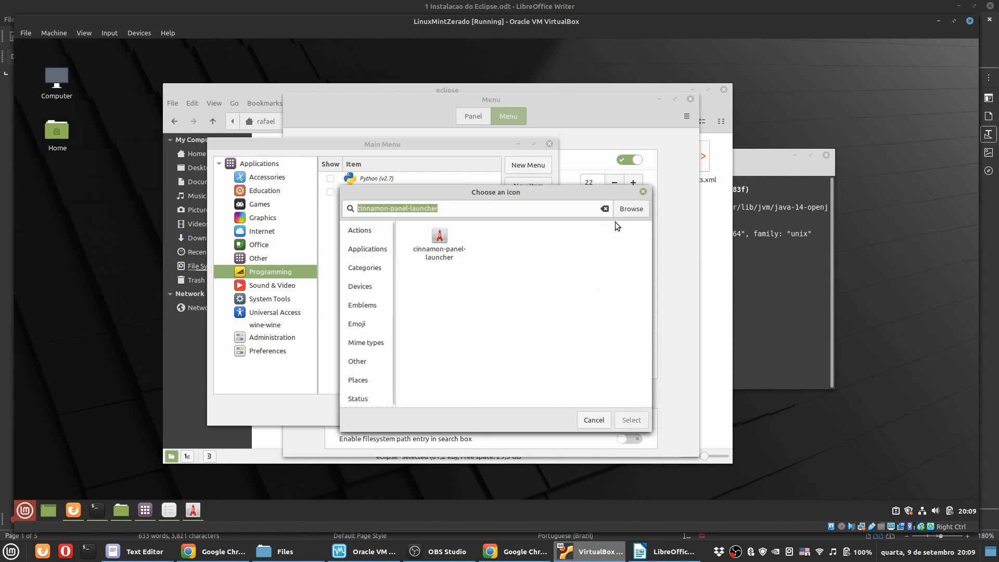
{"action": "left_click", "coordinate": [631, 209]}
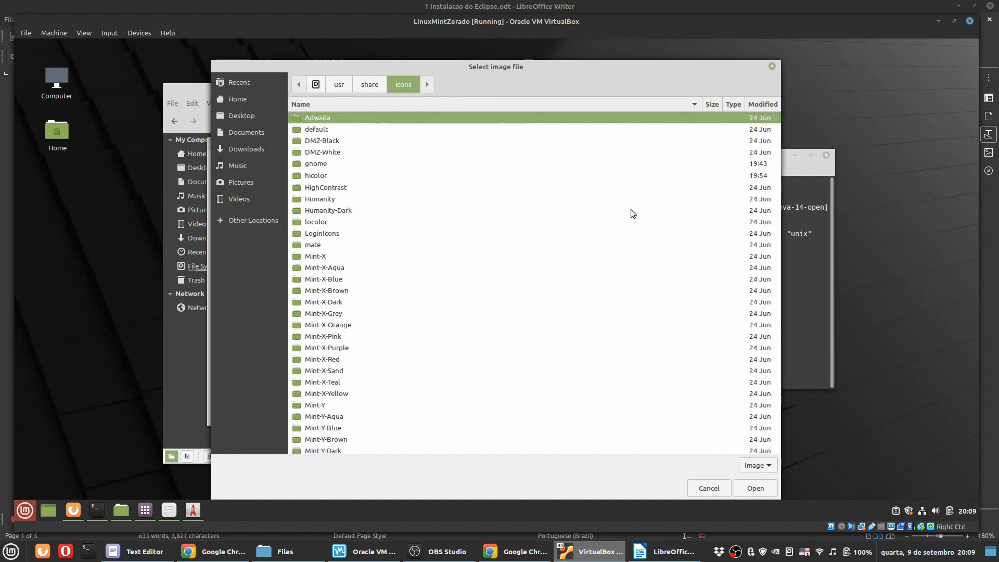
{"action": "left_click", "coordinate": [249, 101]}
{"action": "double_click", "coordinate": [327, 177]}
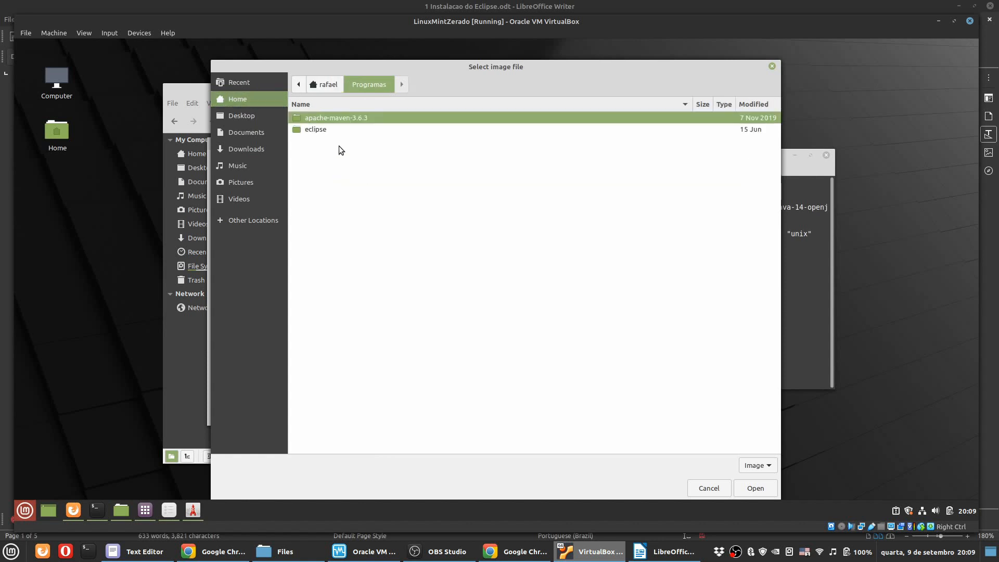
{"action": "double_click", "coordinate": [331, 134]}
{"action": "left_click", "coordinate": [318, 188]}
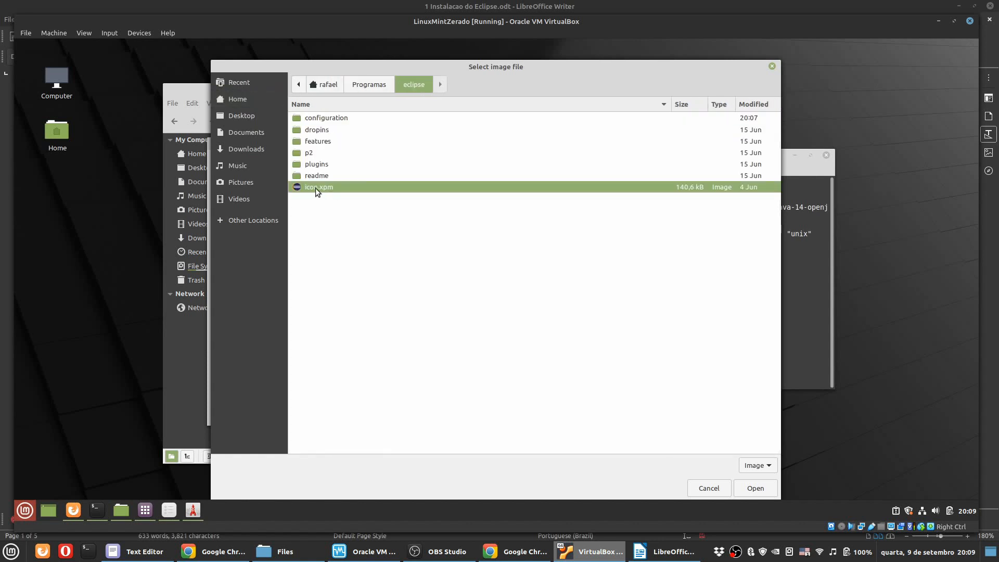
{"action": "left_click", "coordinate": [754, 488]}
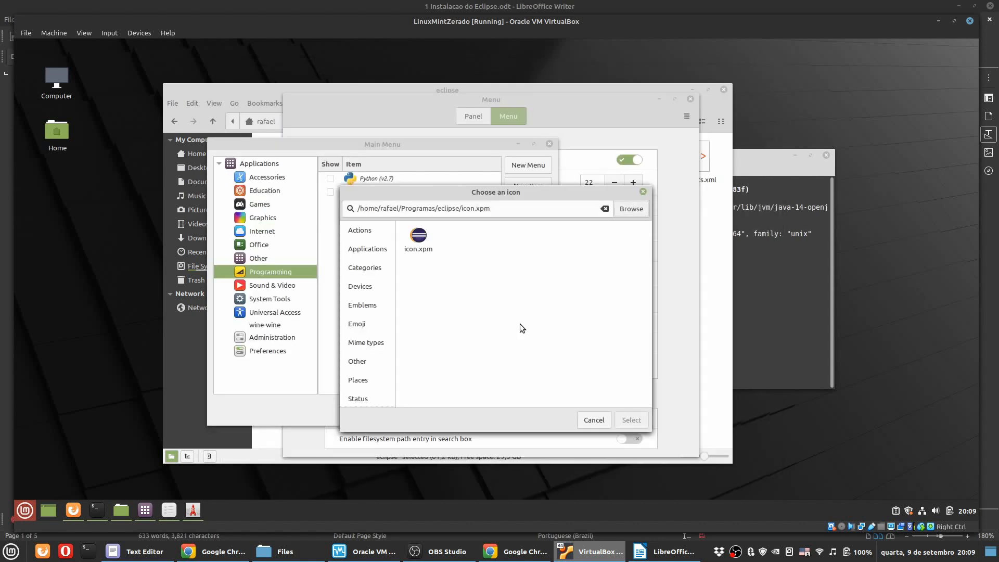
{"action": "left_click", "coordinate": [428, 248]}
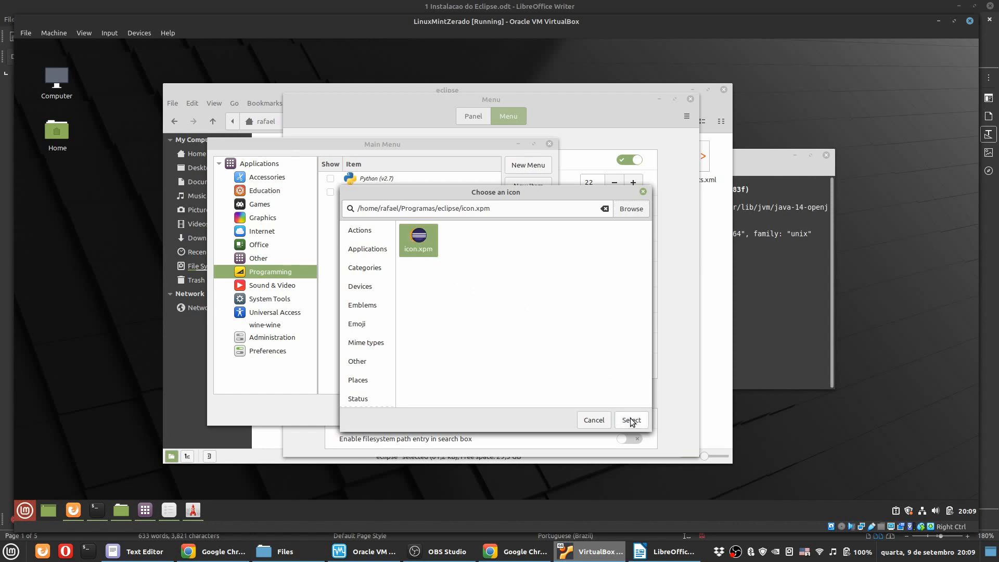
{"action": "left_click", "coordinate": [631, 419]}
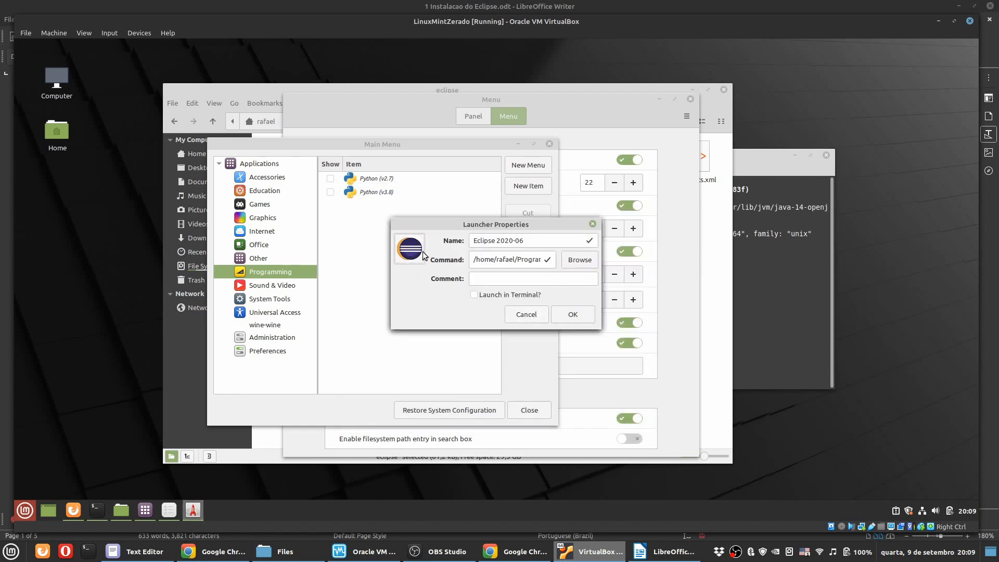
{"action": "left_click", "coordinate": [576, 313]}
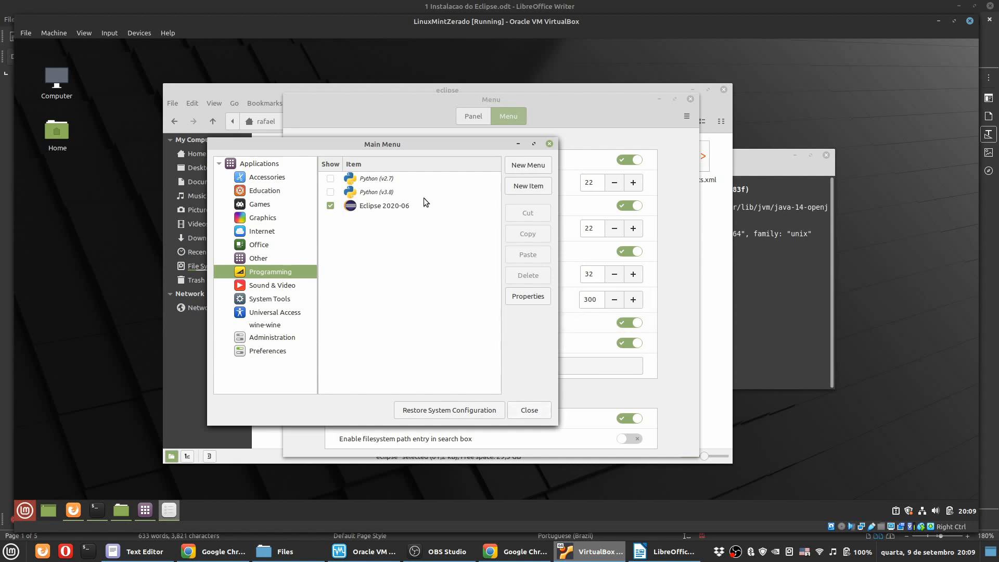
{"action": "left_click", "coordinate": [529, 412]}
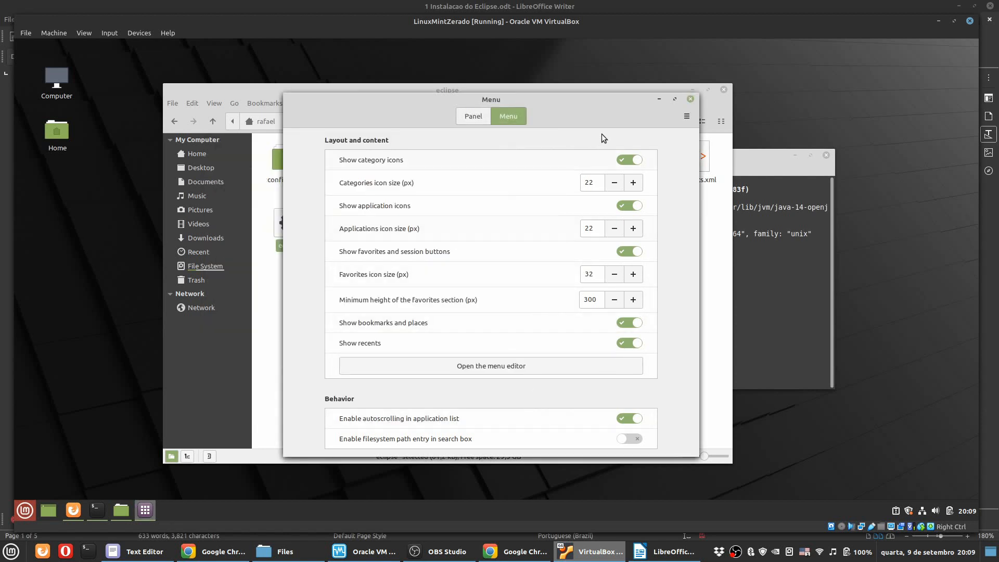
{"action": "left_click", "coordinate": [689, 99]}
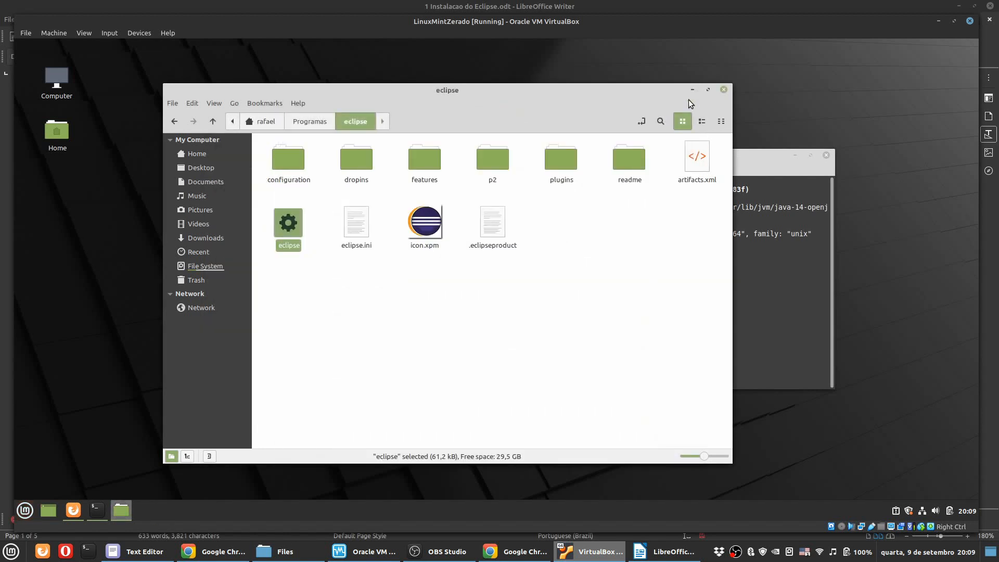
Step: Start Eclipse 2020-06 from the Programming category of the Linux Mint application menu
{"action": "left_click", "coordinate": [25, 509]}
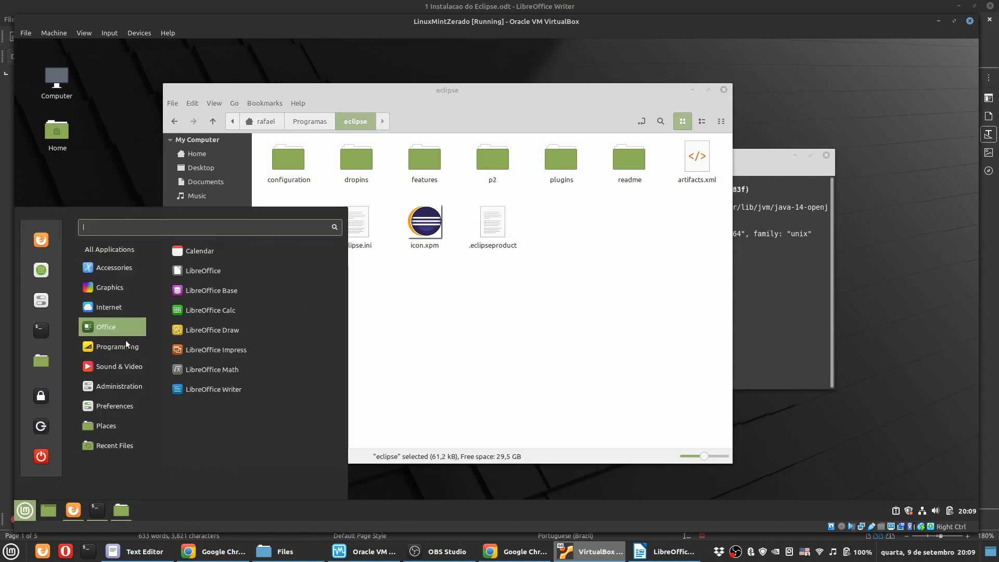
{"action": "mouse_move", "coordinate": [126, 339]}
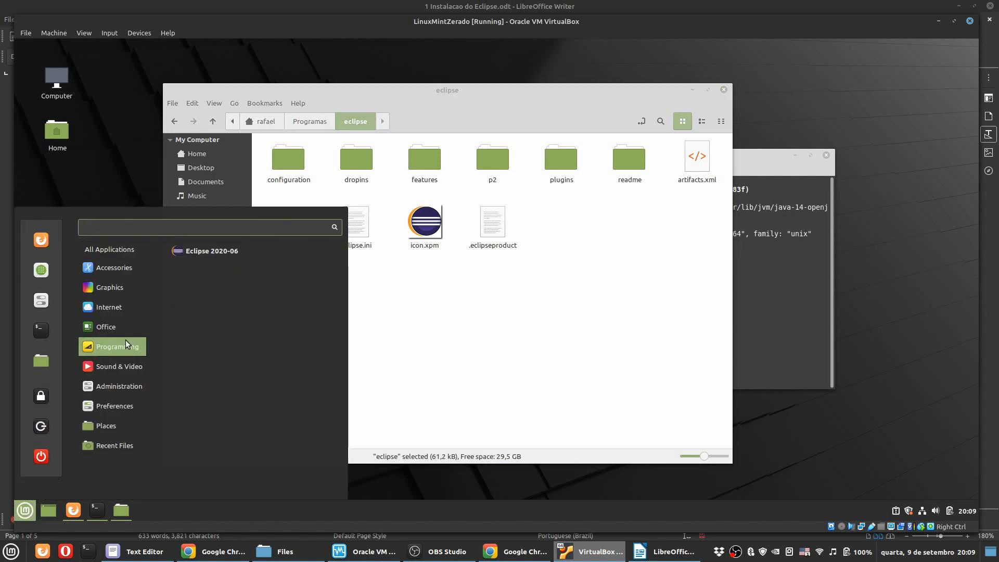
{"action": "left_click", "coordinate": [231, 250]}
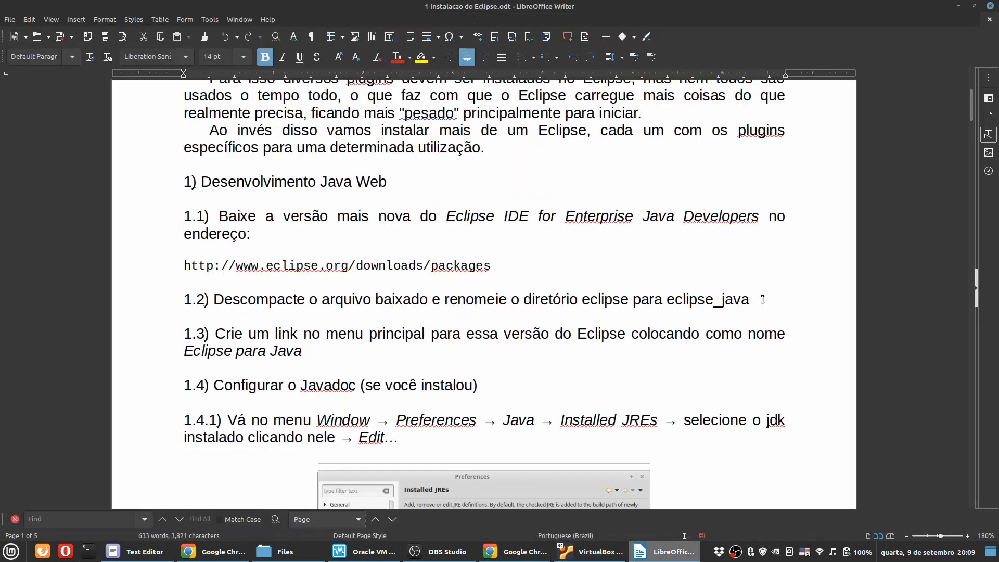
Step: Highlight "para eclipse_java" in item 1.2 of the guide, and launch Eclipse with the suggested eclipse-workspace directory
{"action": "left_click_drag", "start_coordinate": [750, 300], "coordinate": [627, 300]}
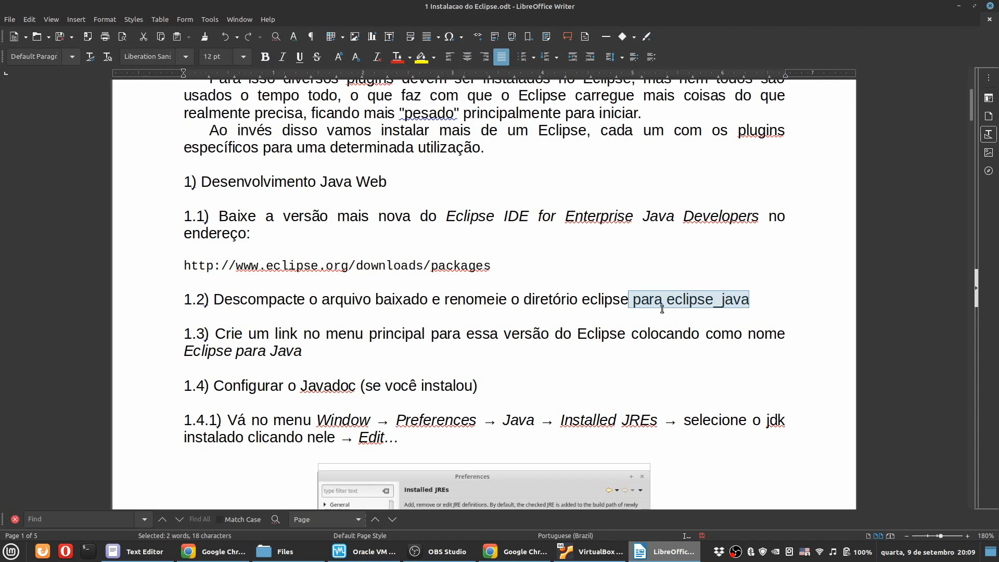
{"action": "scroll", "coordinate": [393, 318], "scroll_direction": "down", "scroll_amount": 2}
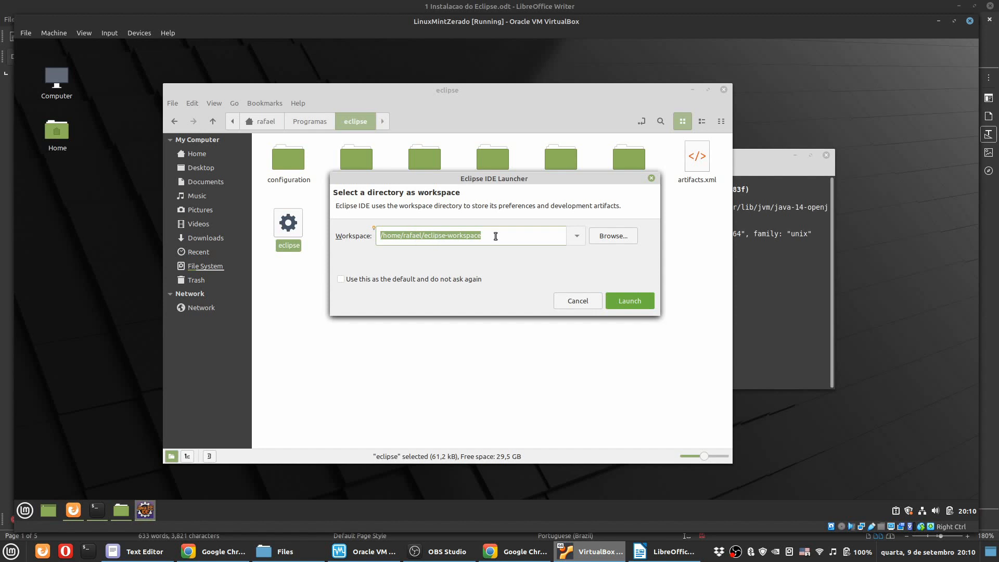
{"action": "left_click", "coordinate": [632, 302]}
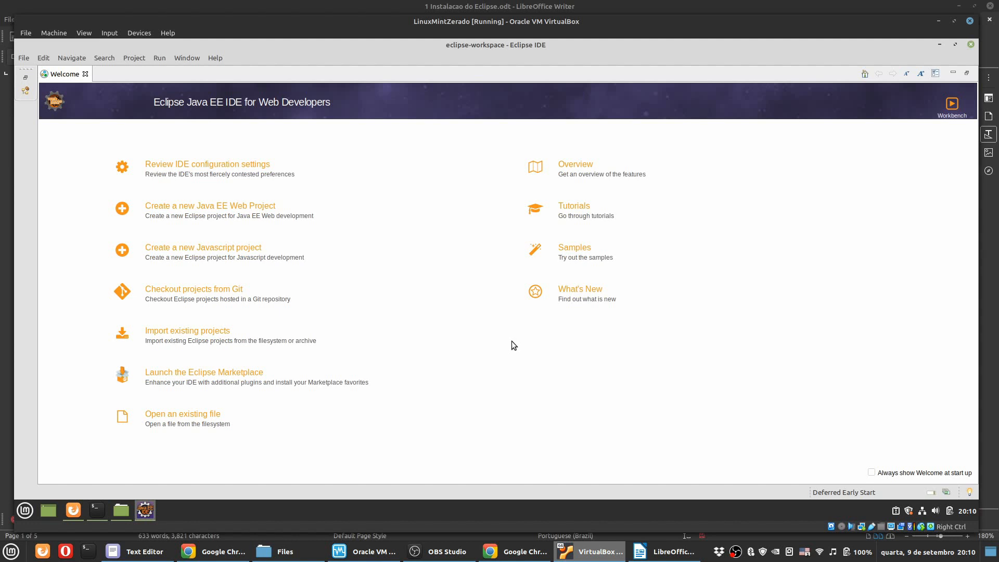
Step: Complete the IDE configuration review, accepting automatic refresh, line numbers, background jobs, UTF-8 encoding and the preference recorder, but declining spell checking
{"action": "left_click", "coordinate": [200, 165]}
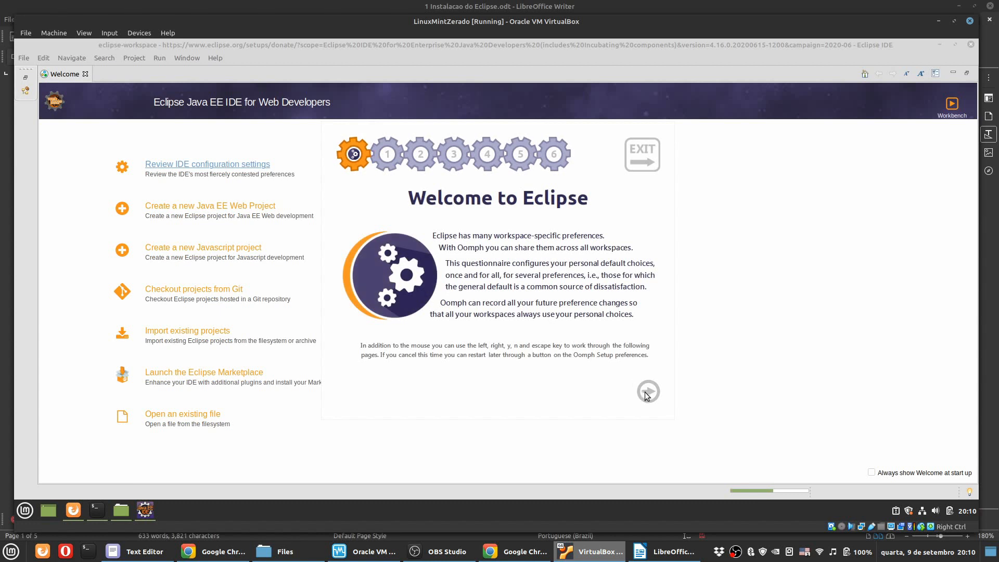
{"action": "left_click", "coordinate": [649, 392]}
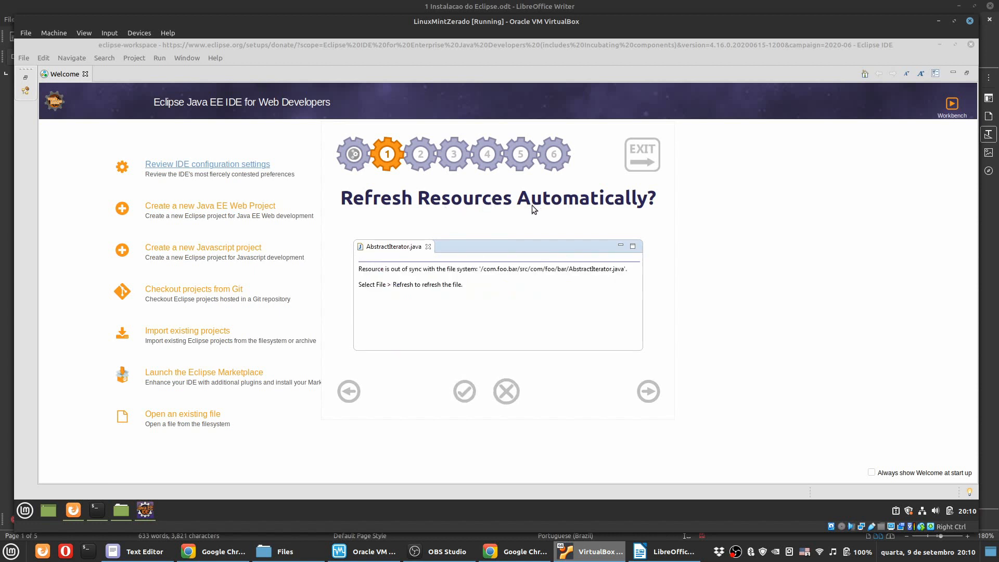
{"action": "left_click", "coordinate": [464, 393]}
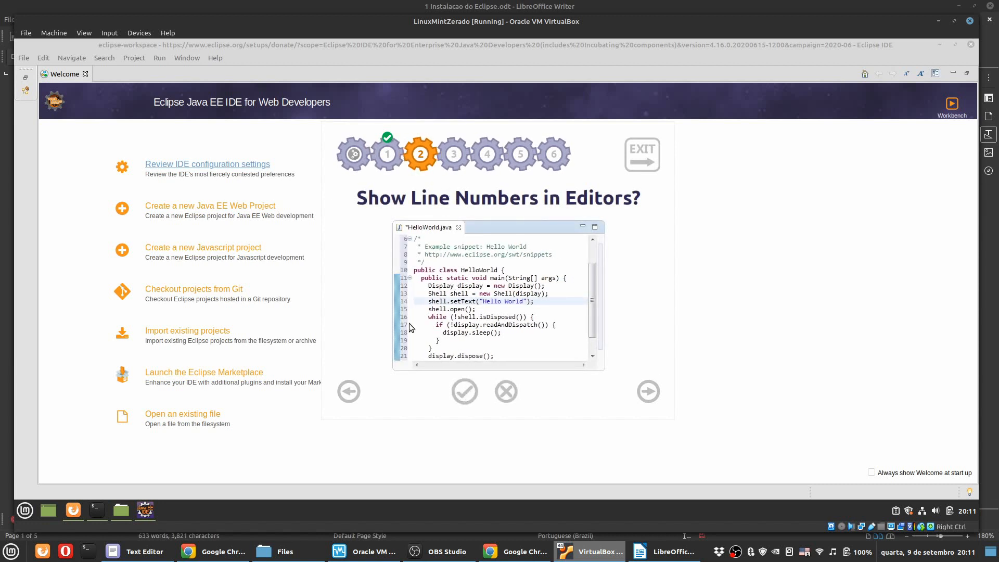
{"action": "left_click", "coordinate": [464, 393]}
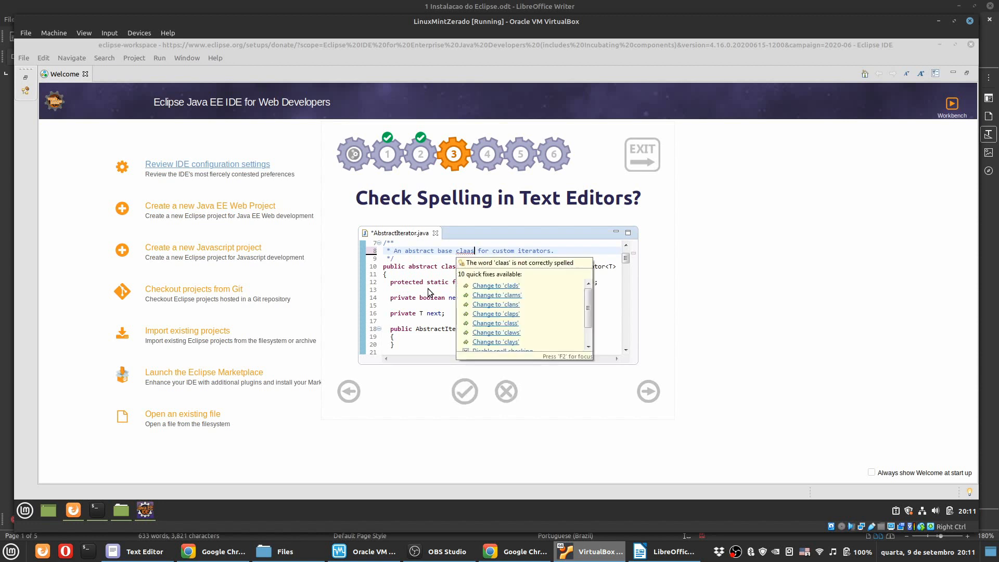
{"action": "left_click", "coordinate": [508, 393]}
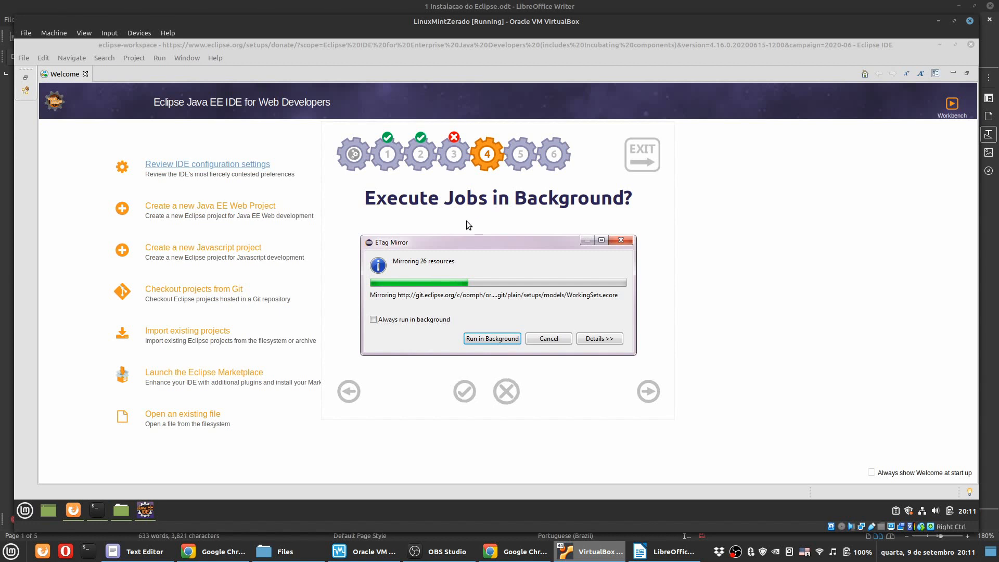
{"action": "left_click", "coordinate": [466, 394]}
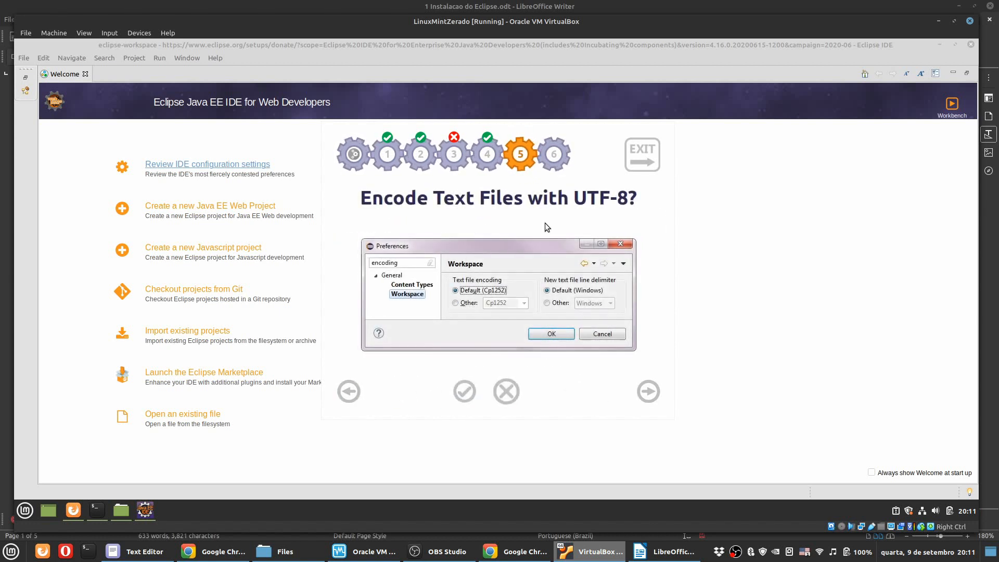
{"action": "left_click", "coordinate": [464, 394]}
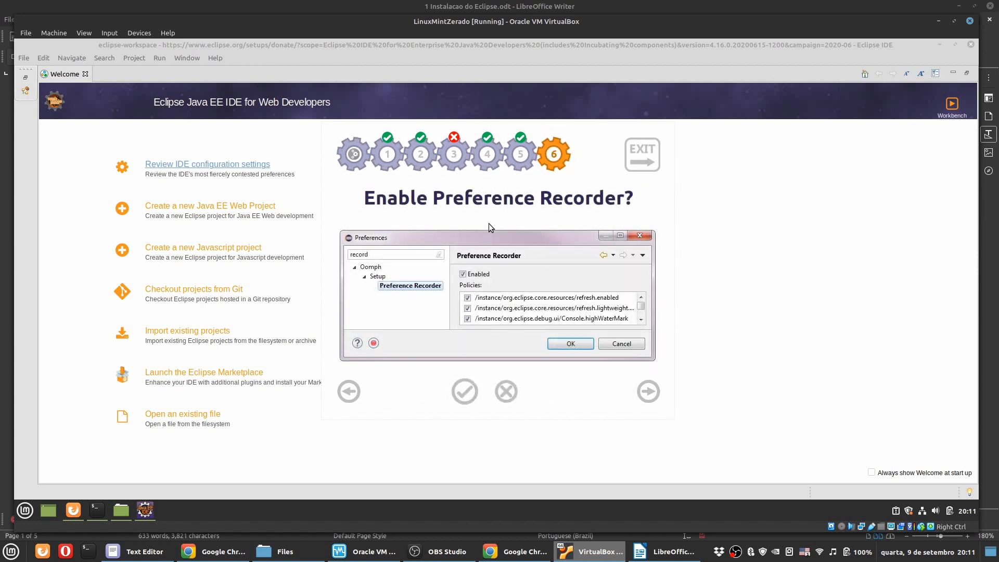
{"action": "left_click", "coordinate": [458, 391]}
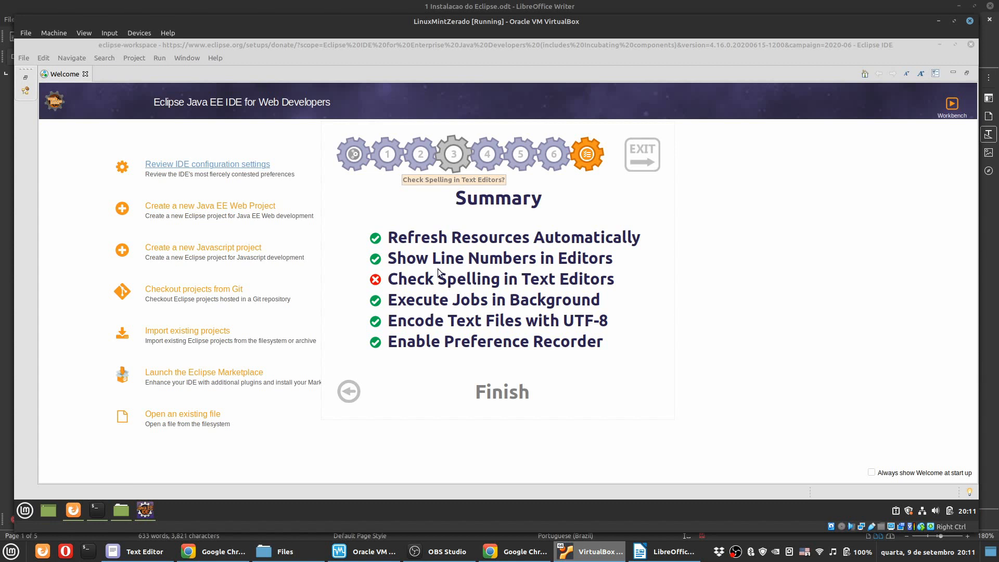
{"action": "left_click", "coordinate": [498, 393]}
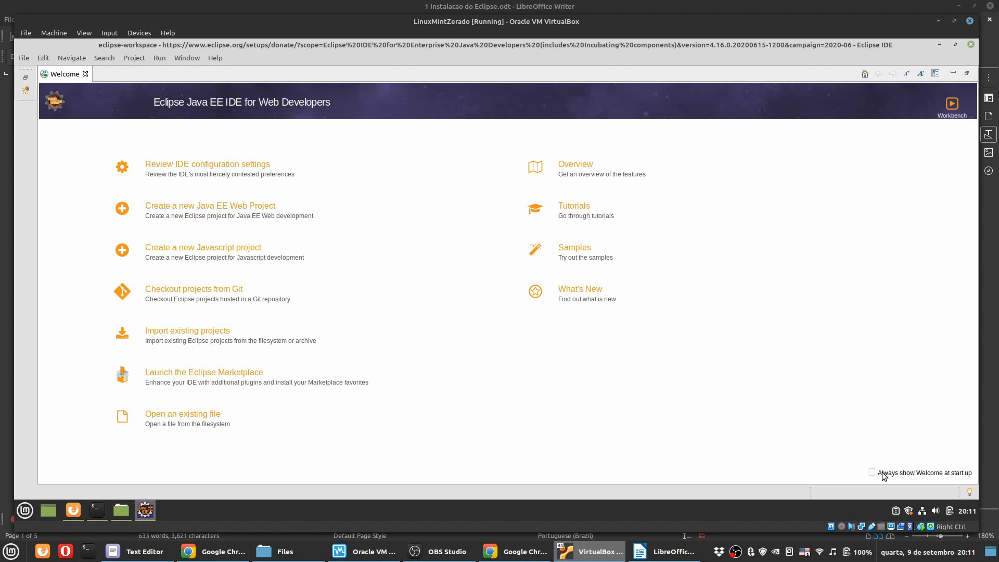
Step: Close the Welcome page and the Donate page to leave the workbench editor area empty
{"action": "left_click", "coordinate": [85, 73]}
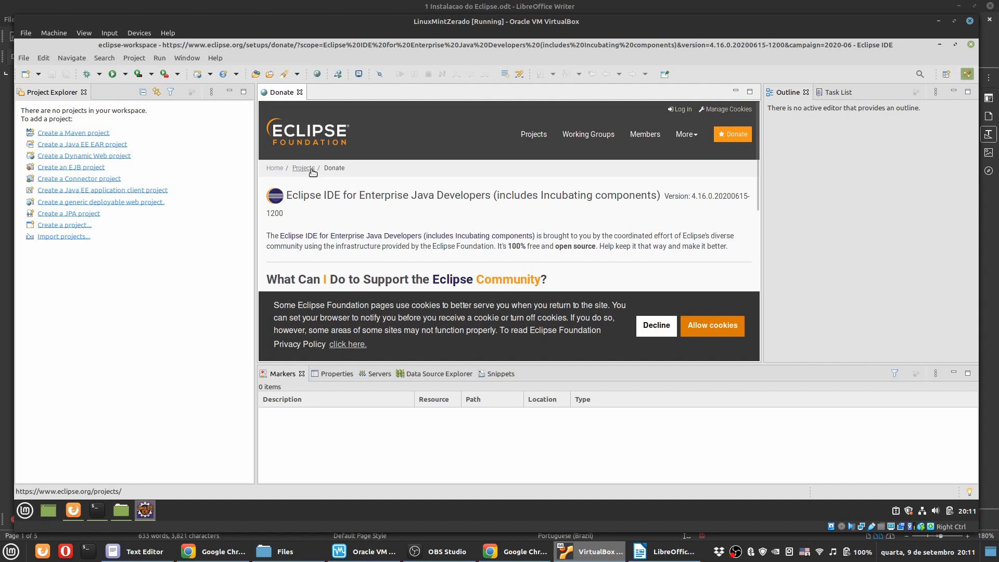
{"action": "left_click", "coordinate": [299, 92]}
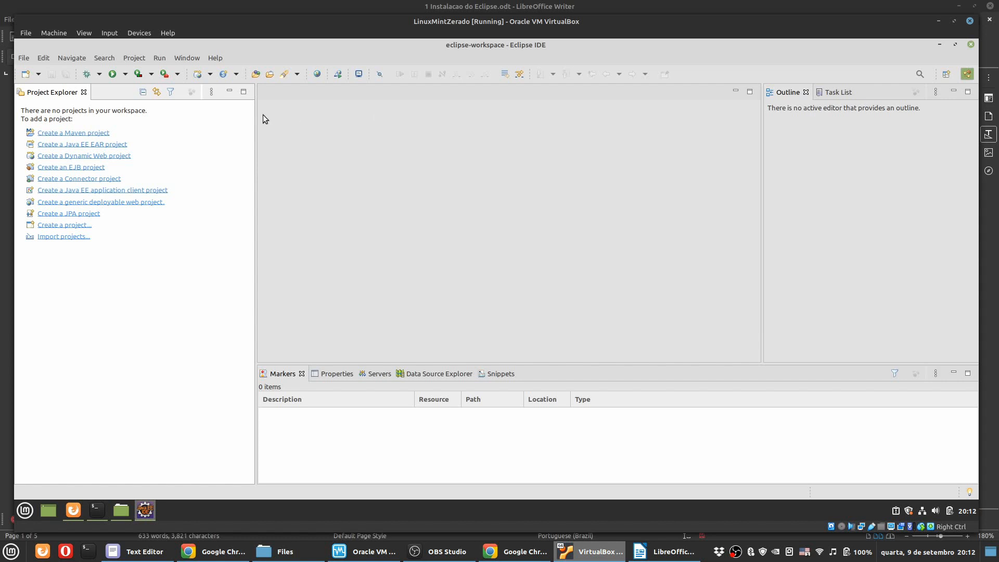
Step: Switch the workbench to the Java perspective and close its Task List and Outline views
{"action": "left_click", "coordinate": [185, 58]}
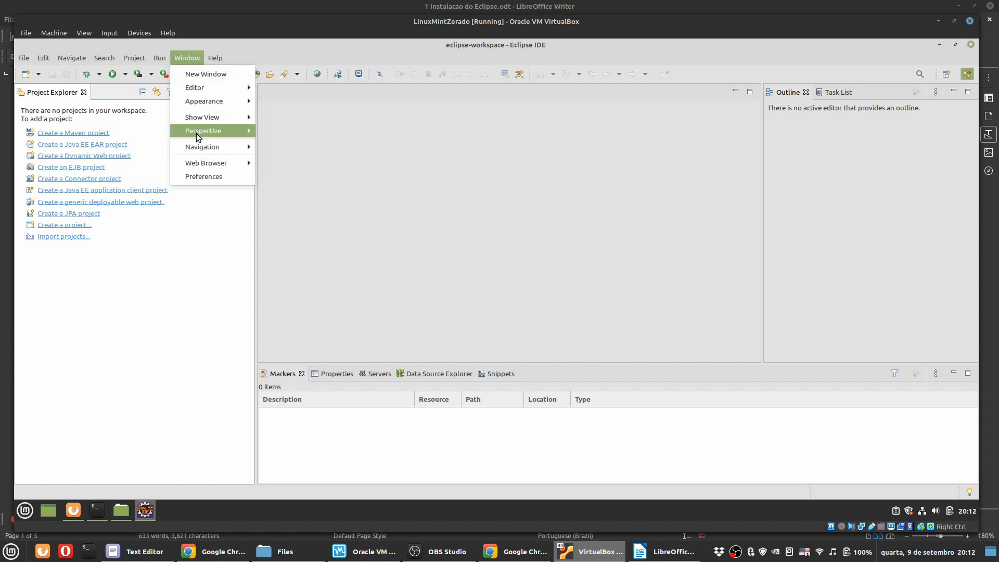
{"action": "mouse_move", "coordinate": [201, 131]}
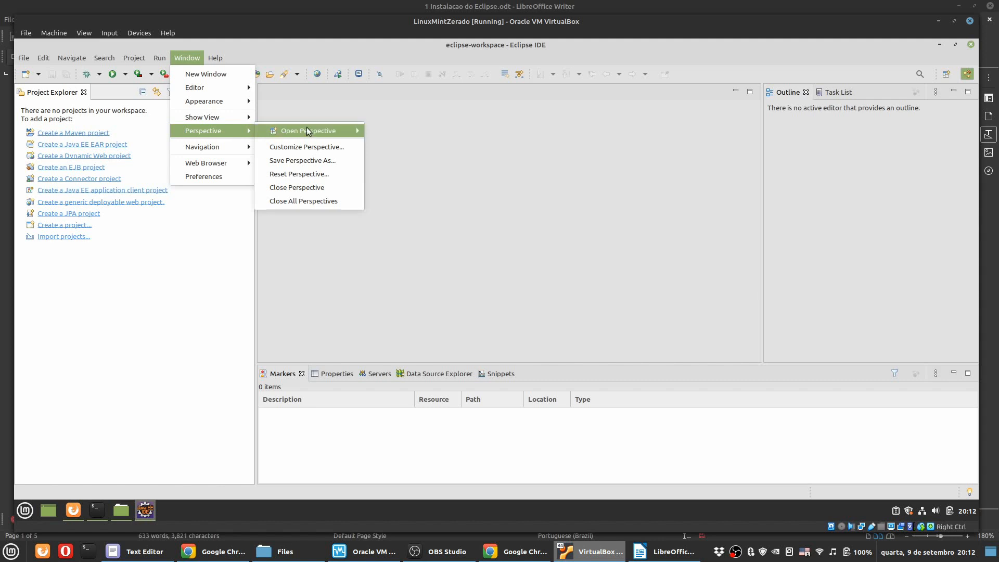
{"action": "mouse_move", "coordinate": [333, 130]}
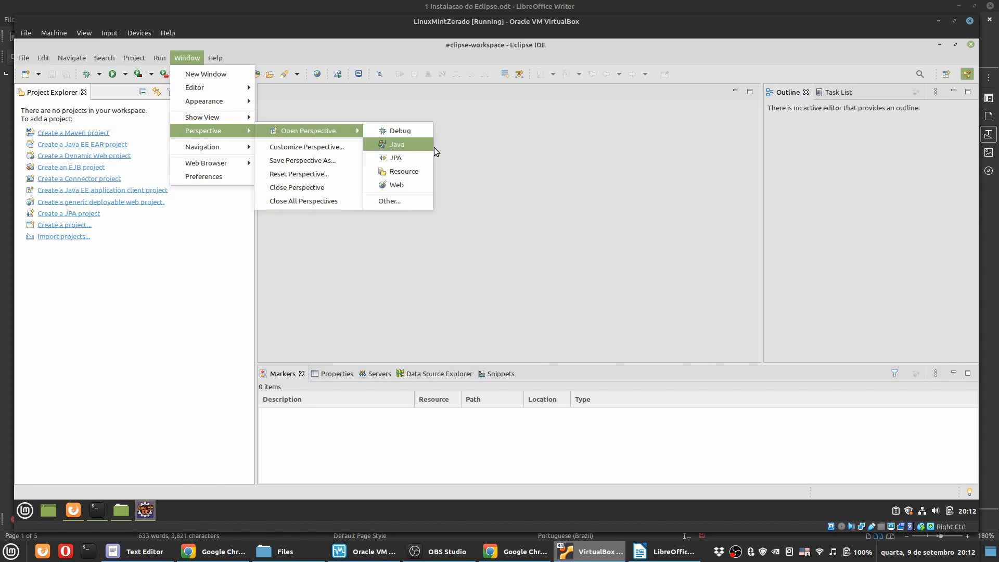
{"action": "left_click", "coordinate": [401, 145]}
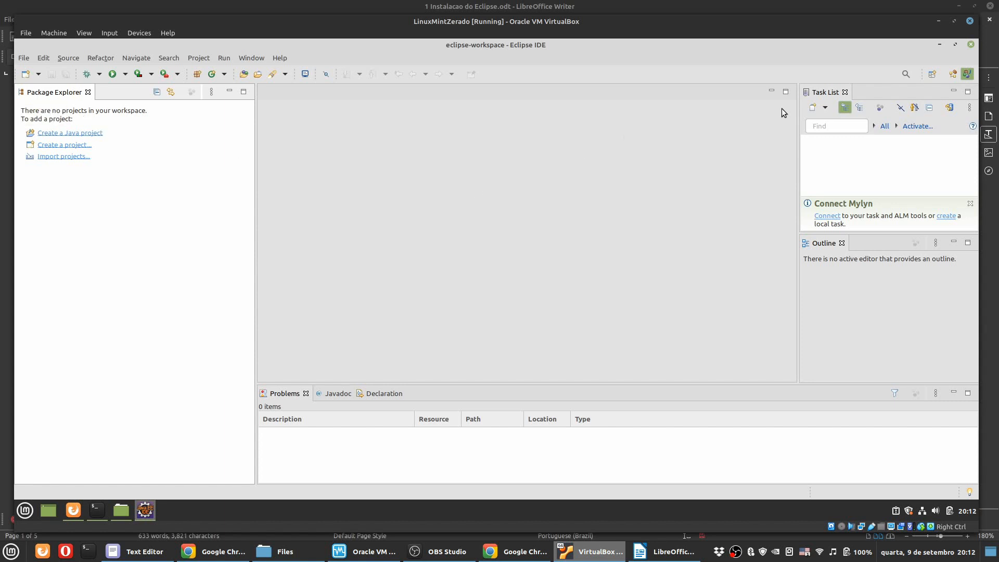
{"action": "left_click", "coordinate": [845, 93]}
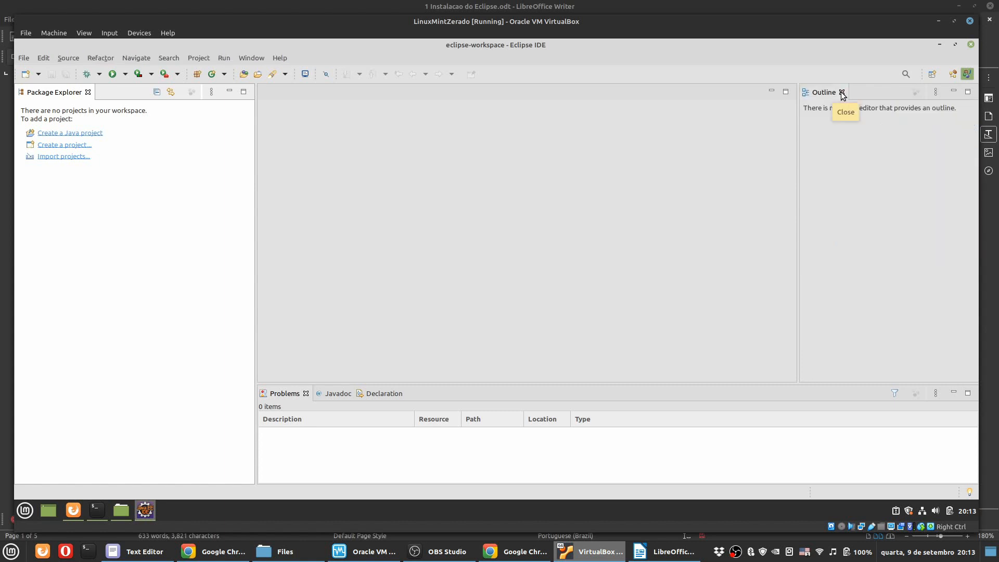
{"action": "left_click", "coordinate": [842, 92]}
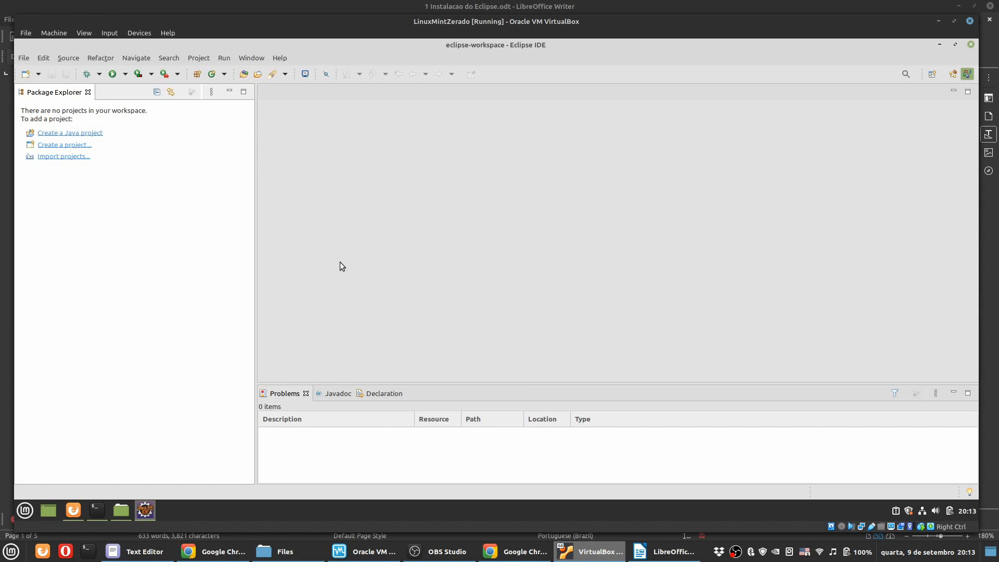
Step: Following item 1.4.1 of the LibreOffice Writer guide, open Eclipse's Installed JREs preferences under Java and widen the dialog to show every column
{"action": "left_click", "coordinate": [664, 551]}
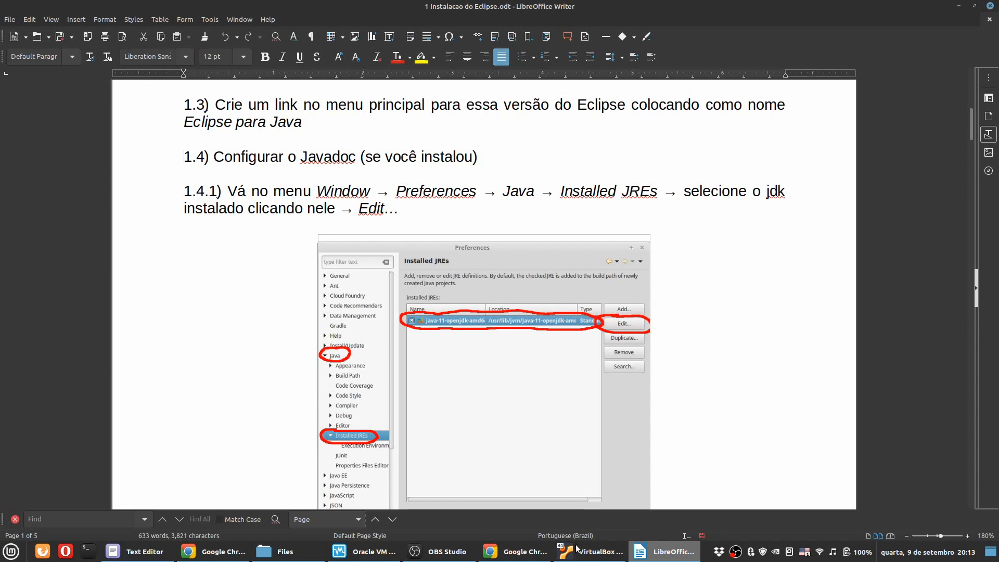
{"action": "key", "text": "alt+Tab"}
{"action": "left_click", "coordinate": [248, 58]}
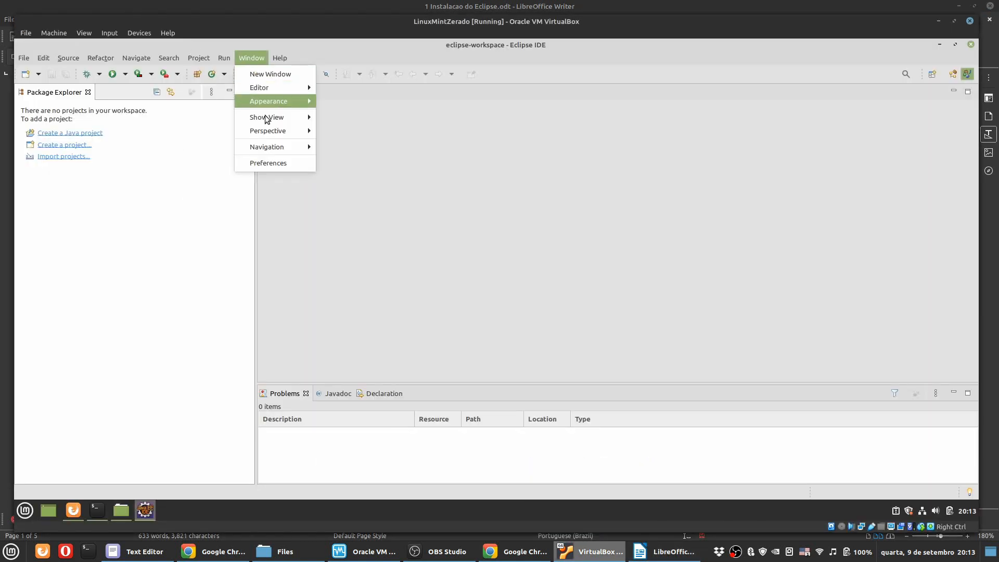
{"action": "left_click", "coordinate": [274, 163]}
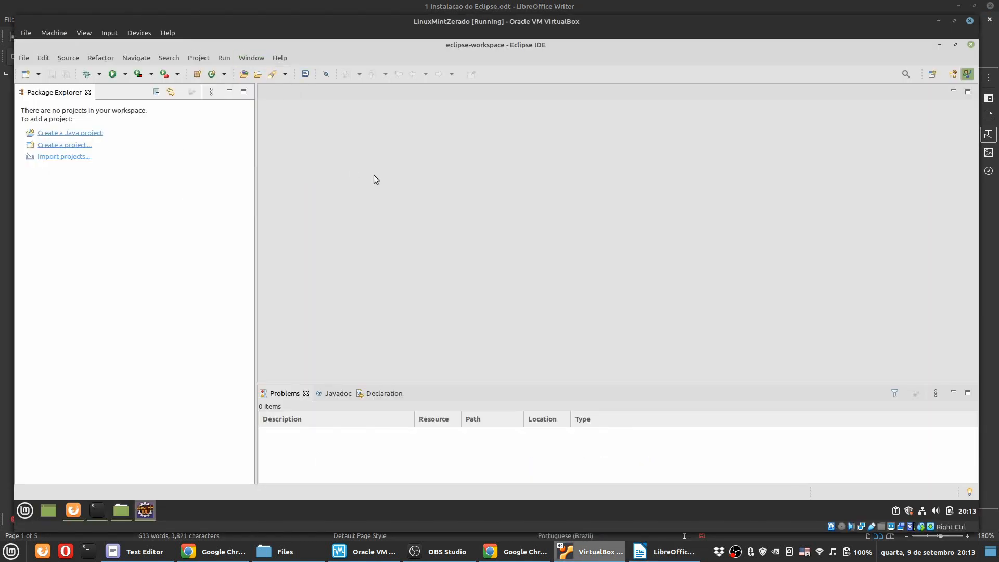
{"action": "double_click", "coordinate": [364, 200]}
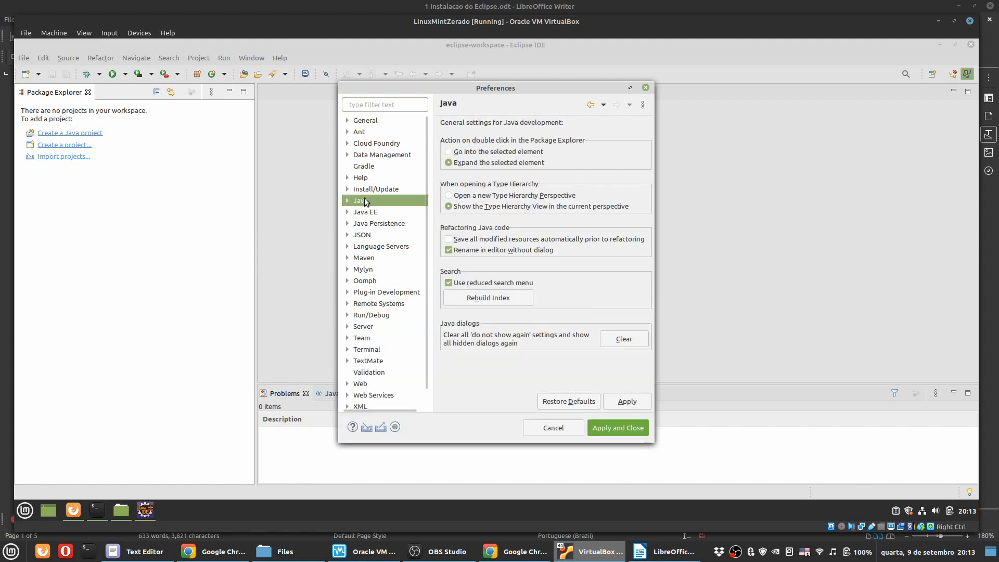
{"action": "left_click", "coordinate": [641, 554]}
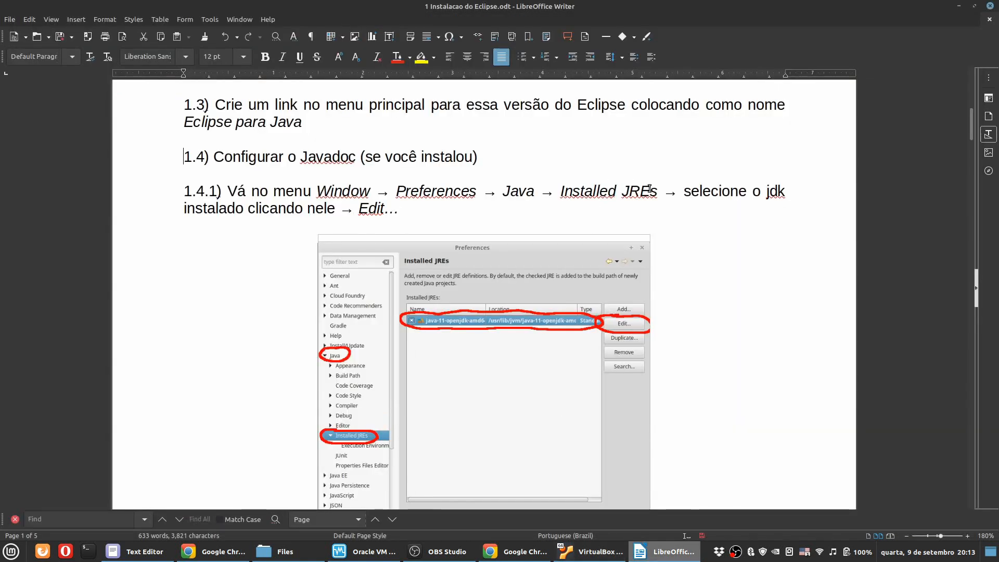
{"action": "left_click", "coordinate": [590, 551]}
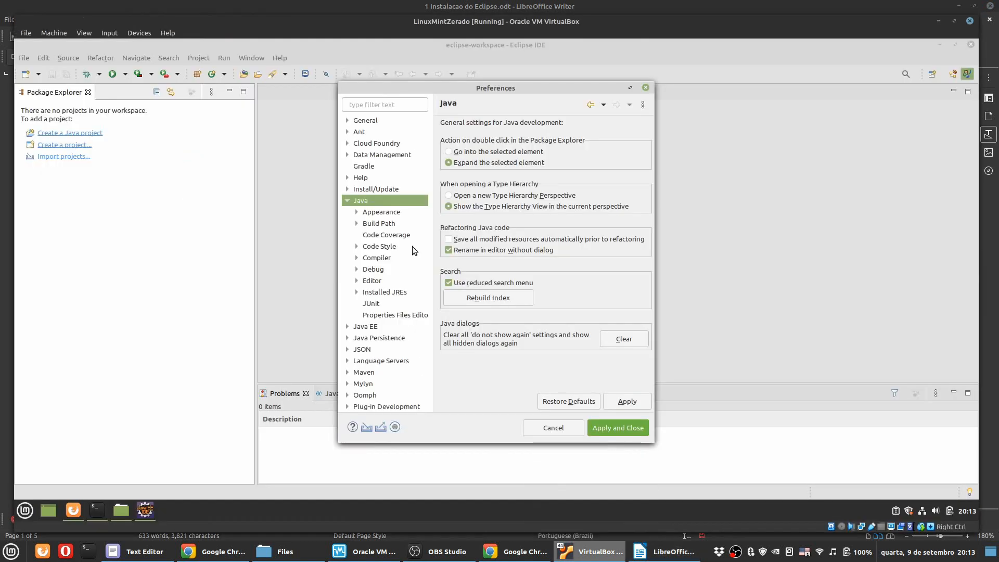
{"action": "left_click", "coordinate": [390, 292]}
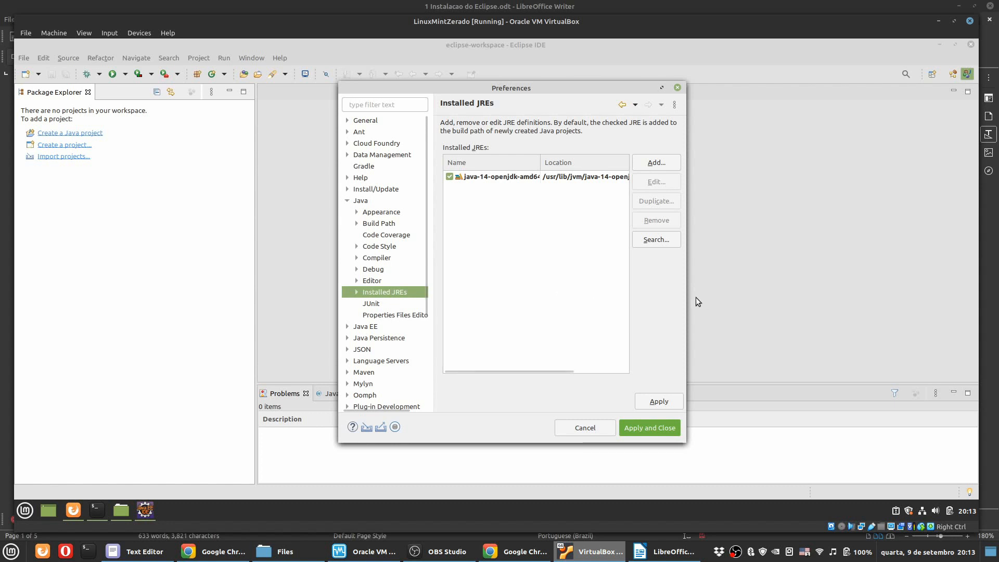
{"action": "left_click_drag", "start_coordinate": [684, 293], "coordinate": [762, 292]}
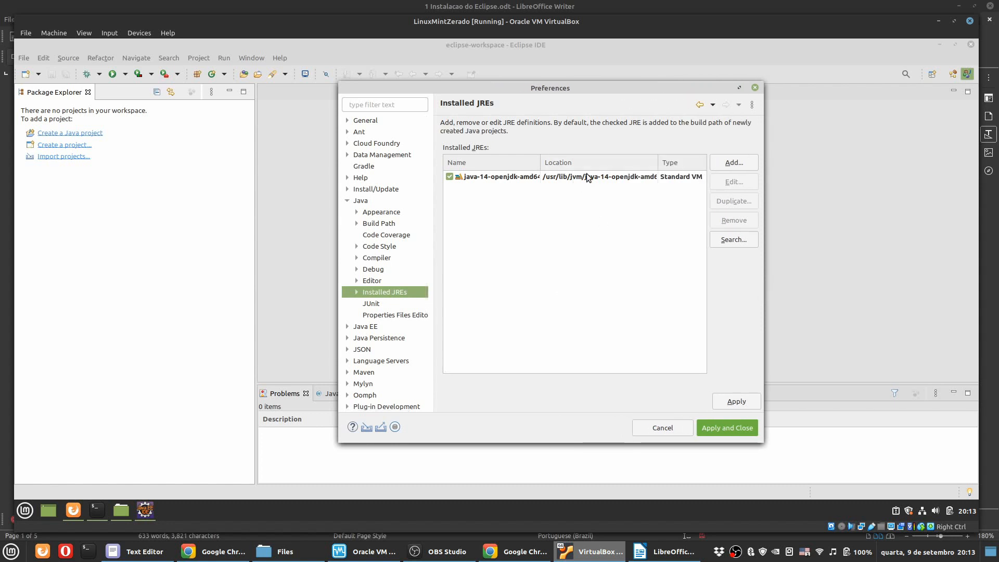
Step: Recheck item 1.4.1 of the guide and open the java-14-openjdk-amd64 JRE definition for editing
{"action": "left_click", "coordinate": [663, 551]}
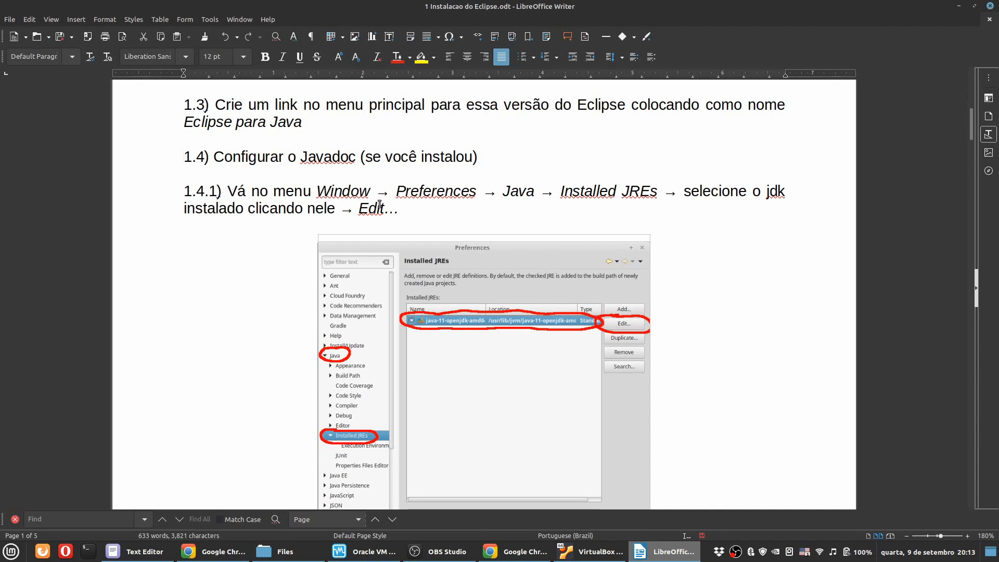
{"action": "left_click", "coordinate": [589, 552]}
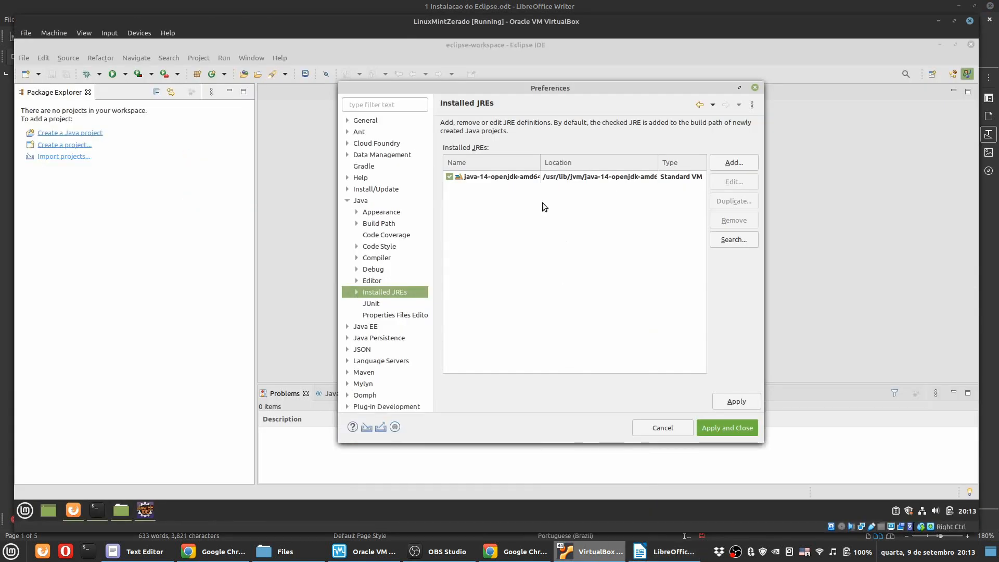
{"action": "left_click", "coordinate": [526, 179]}
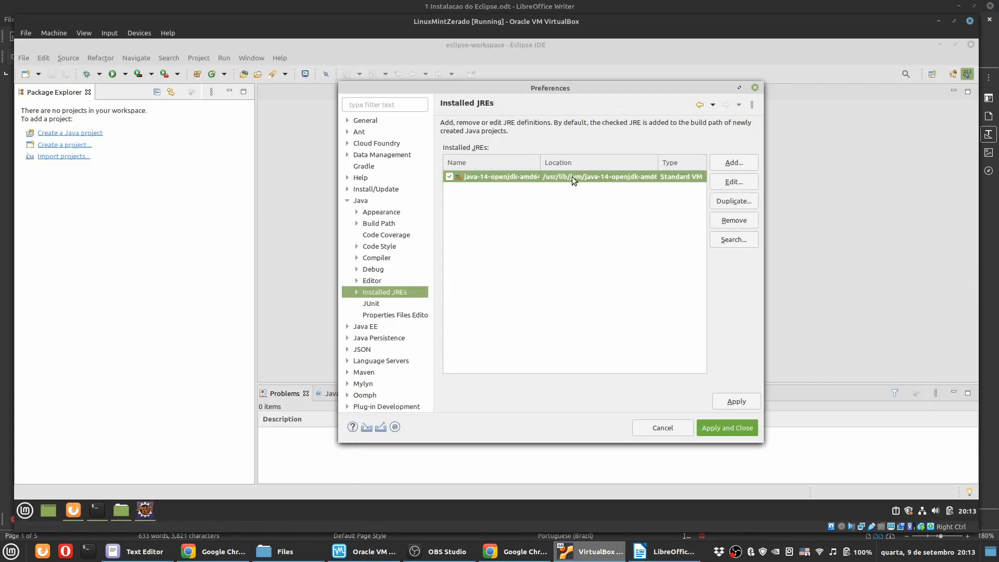
{"action": "left_click", "coordinate": [733, 182]}
{"action": "left_click_drag", "start_coordinate": [491, 62], "coordinate": [433, 120]}
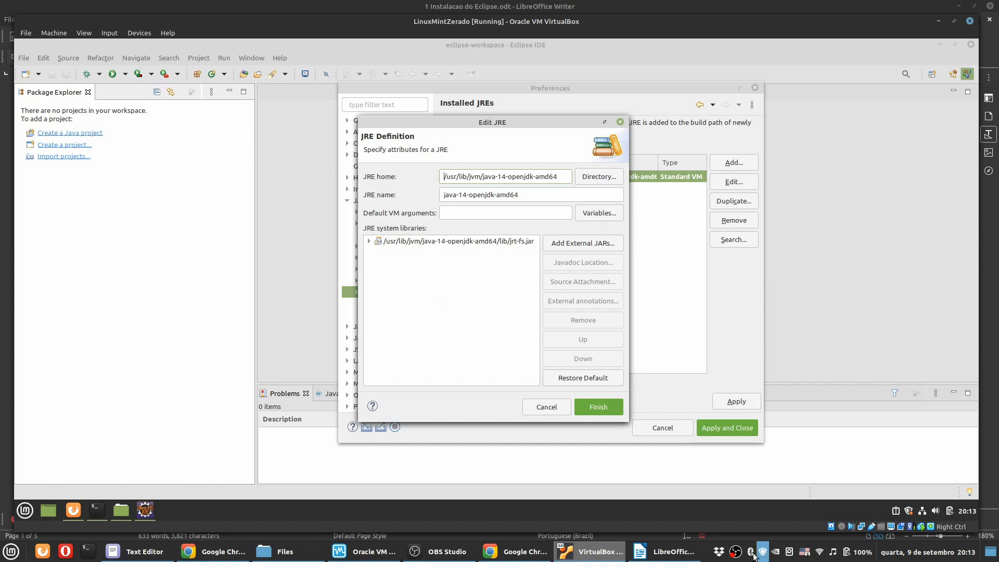
Step: Following item 1.4.2 of the guide, open the Javadoc location settings for jrt-fs.jar in the JRE system libraries
{"action": "left_click", "coordinate": [663, 551]}
{"action": "scroll", "coordinate": [345, 325], "scroll_direction": "down", "scroll_amount": 10}
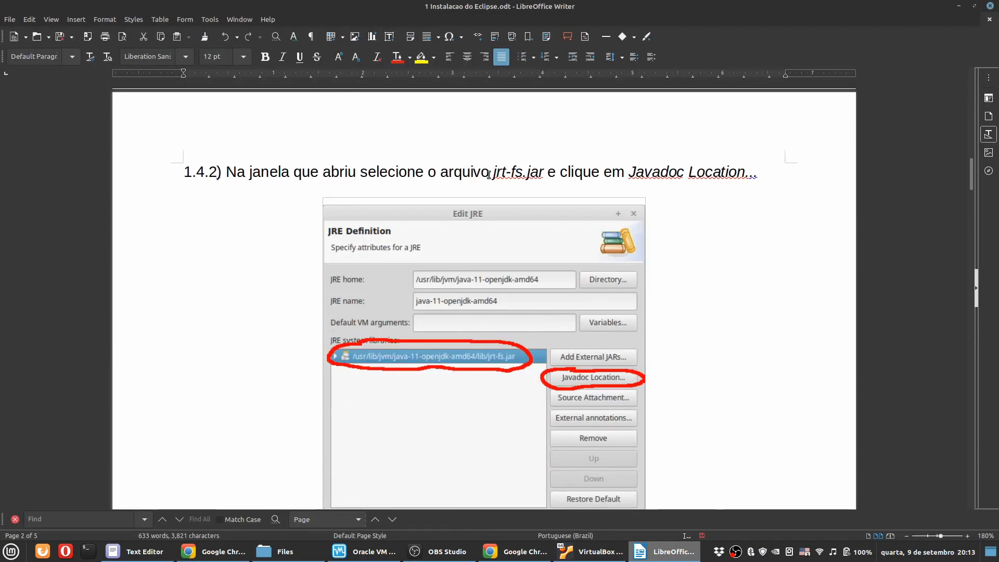
{"action": "left_click", "coordinate": [590, 552]}
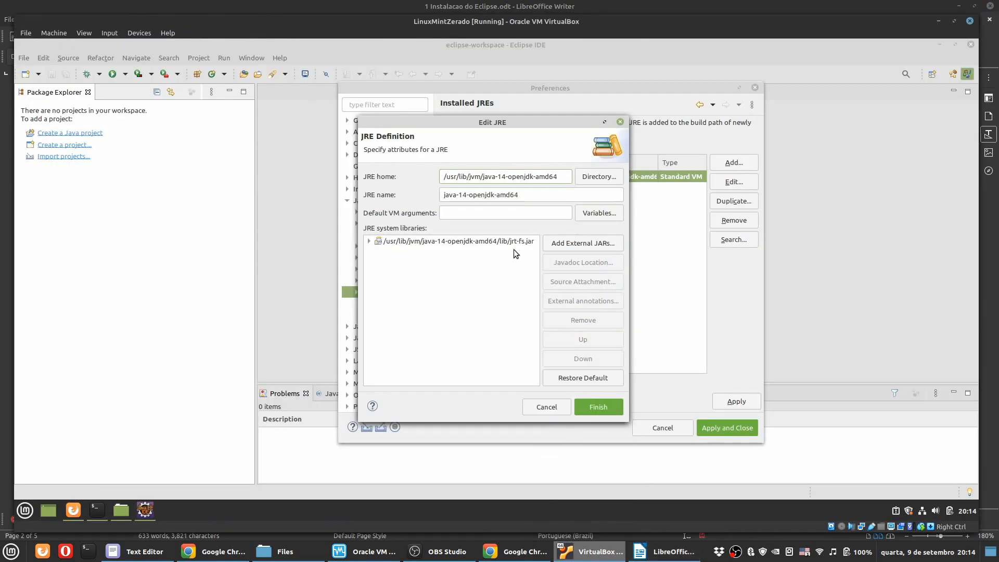
{"action": "left_click", "coordinate": [507, 242]}
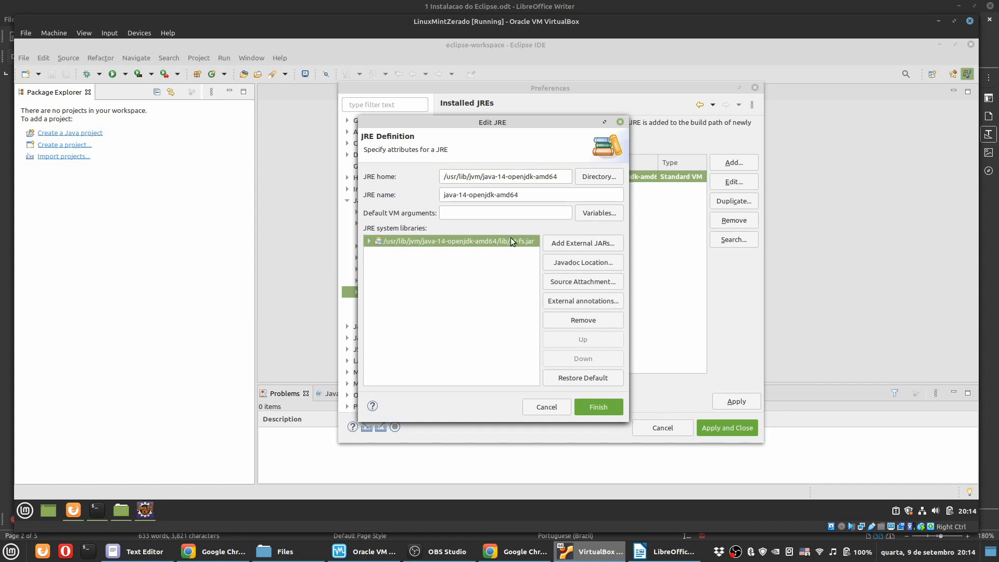
{"action": "left_click", "coordinate": [655, 550]}
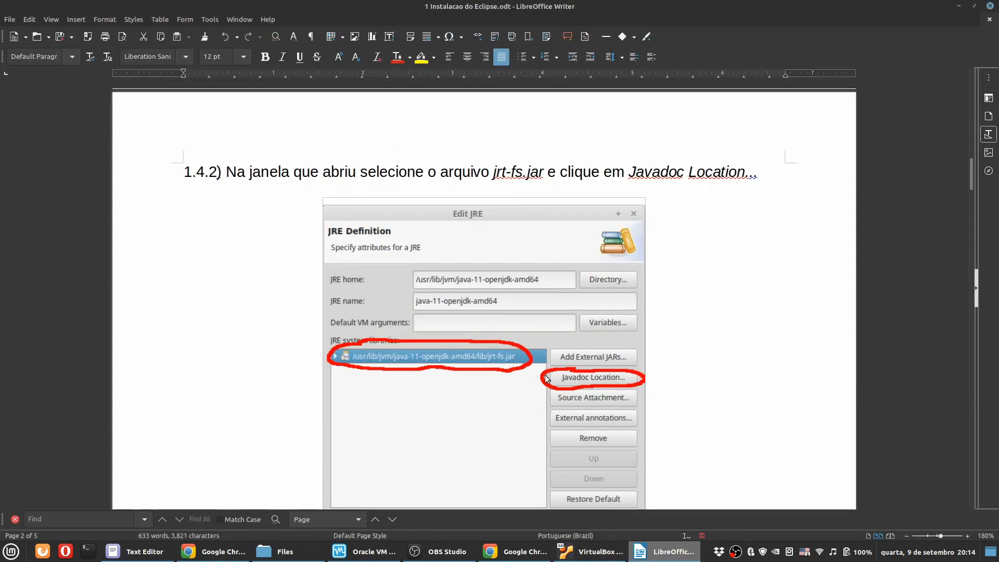
{"action": "left_click", "coordinate": [590, 551]}
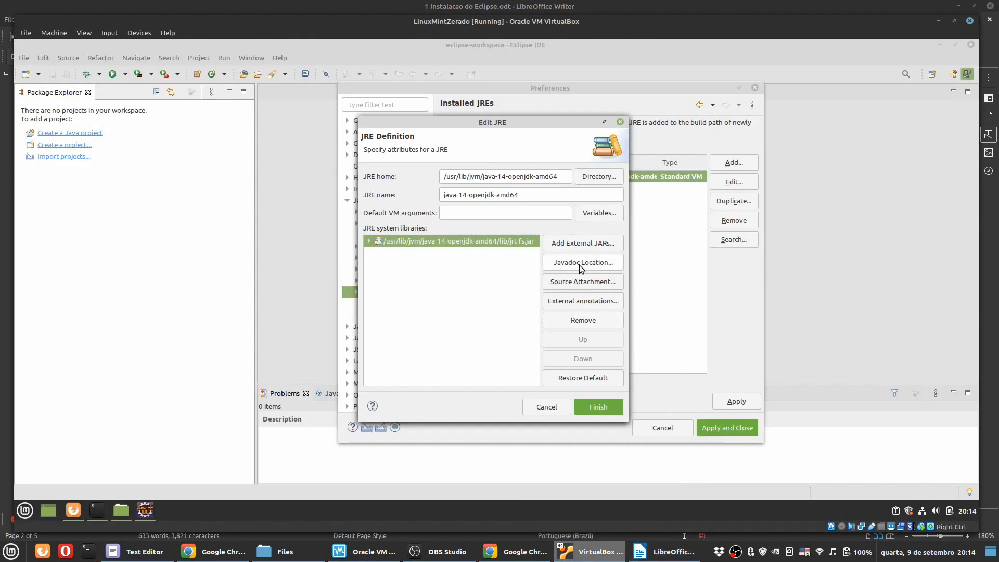
{"action": "left_click", "coordinate": [610, 267]}
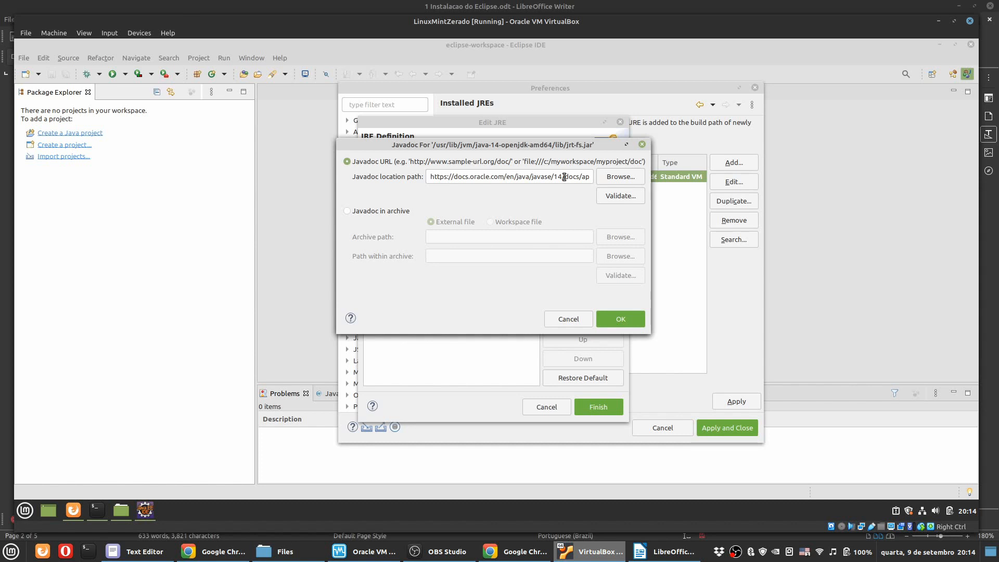
Step: Check the DOC path in the Text Editor notes and change the guide's item 1.4.3 path to file:/usr/share/doc/openjdk-14-doc
{"action": "left_click", "coordinate": [664, 551]}
{"action": "scroll", "coordinate": [513, 311], "scroll_direction": "down", "scroll_amount": 5}
{"action": "scroll", "coordinate": [508, 316], "scroll_direction": "down", "scroll_amount": 3}
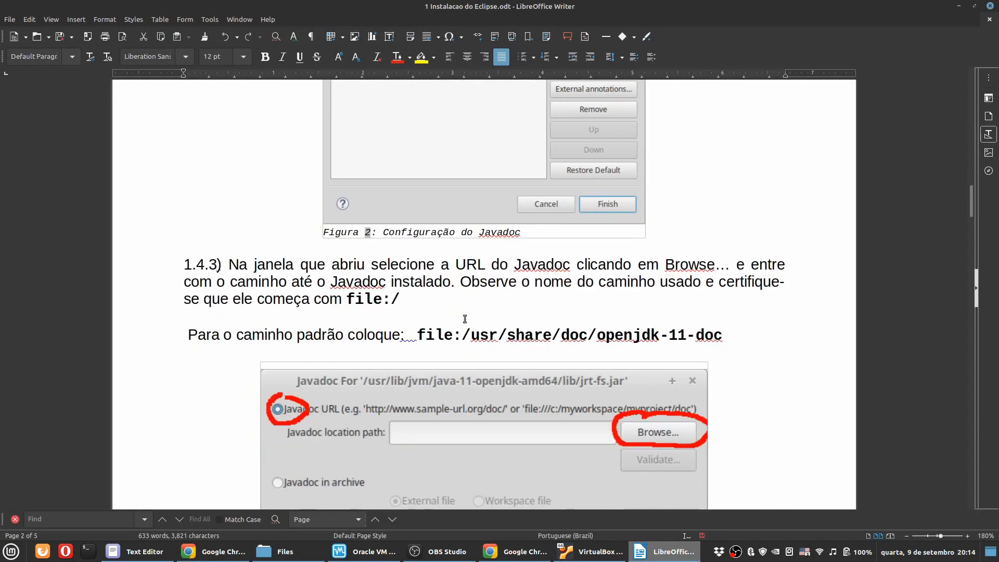
{"action": "left_click", "coordinate": [418, 334]}
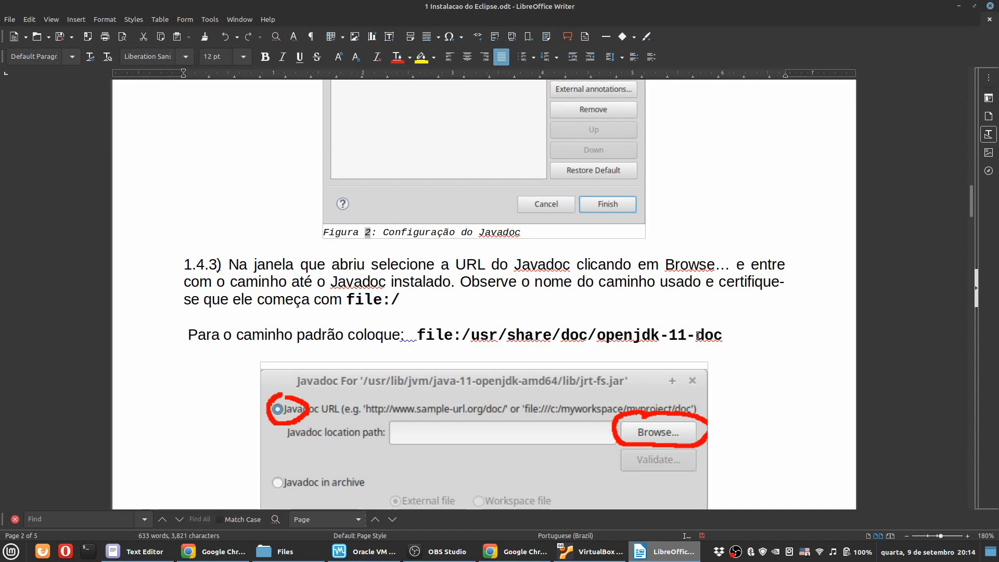
{"action": "left_click", "coordinate": [136, 552]}
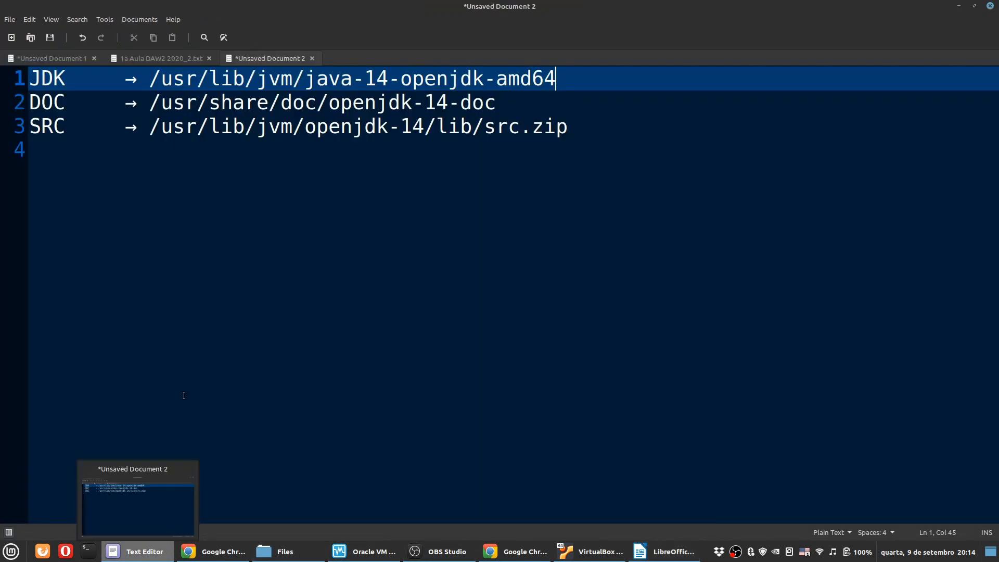
{"action": "left_click", "coordinate": [150, 103]}
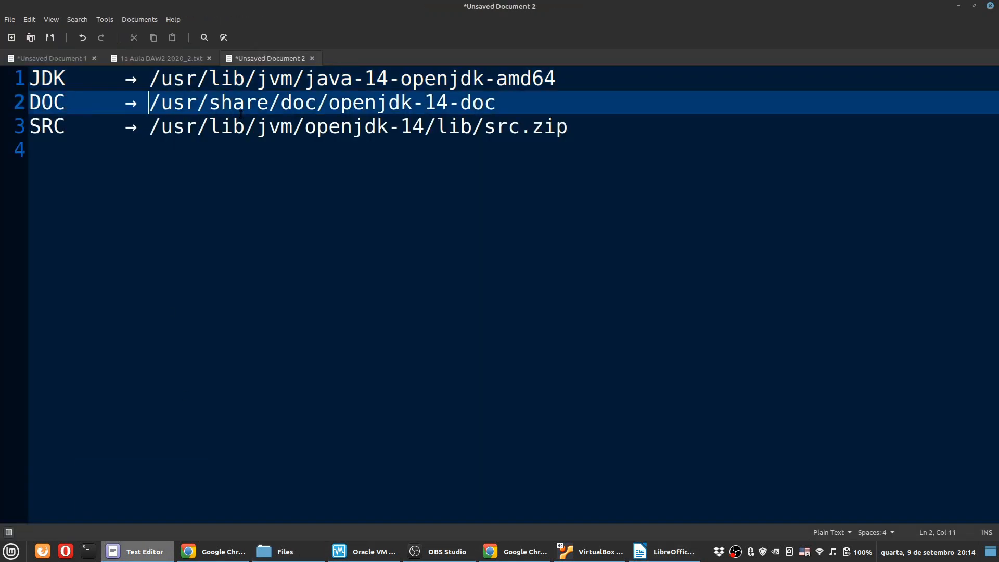
{"action": "left_click", "coordinate": [517, 102], "text": "shift"}
{"action": "key", "text": "alt+Tab"}
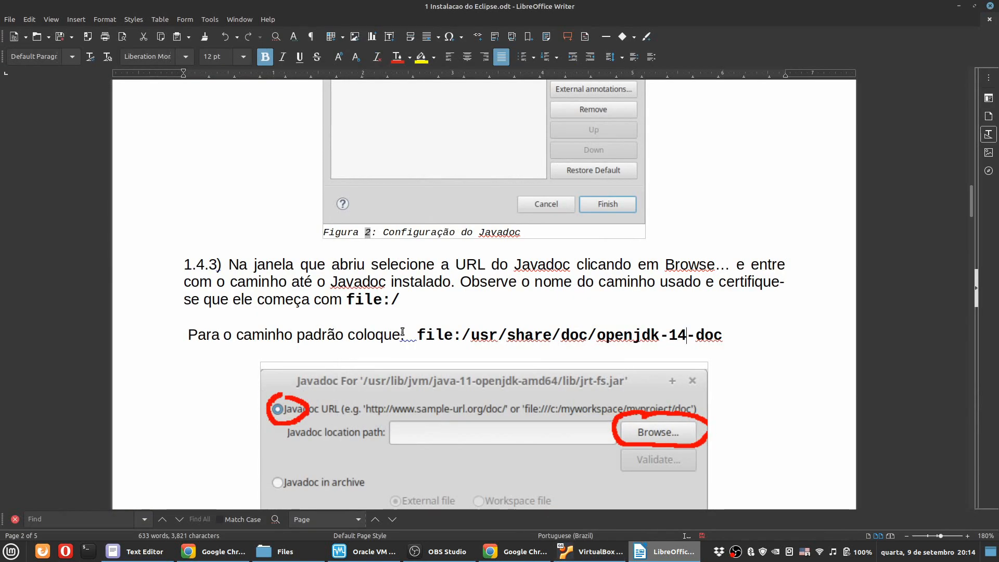
Step: Copy the corrected path from the guide and set Eclipse's Javadoc location for jrt-fs.jar to file:/usr/share/doc/openjdk-14-doc
{"action": "left_click", "coordinate": [726, 338]}
{"action": "left_click", "coordinate": [453, 337]}
{"action": "double_click", "coordinate": [421, 334]}
{"action": "key", "text": "ctrl+c"}
{"action": "left_click", "coordinate": [581, 550]}
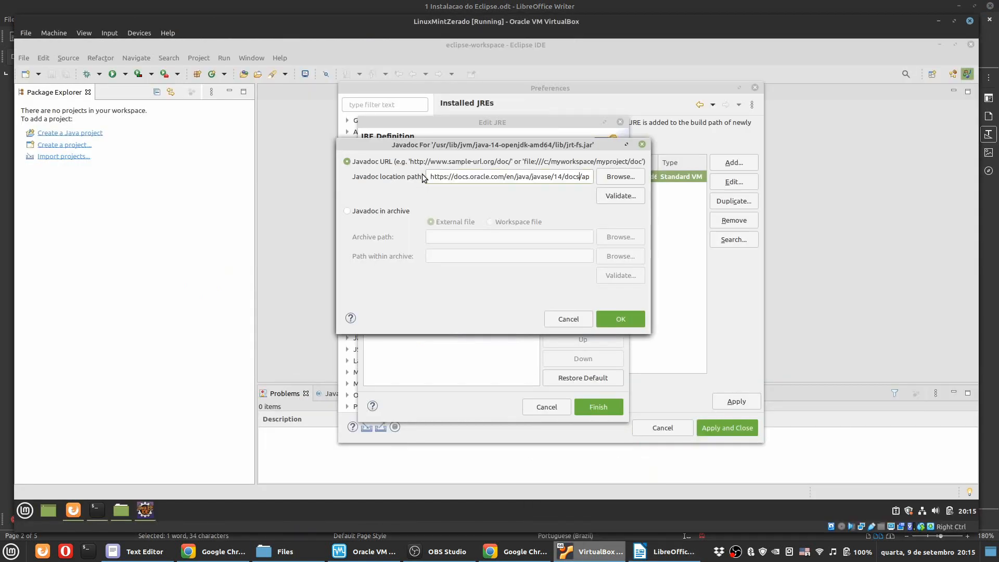
{"action": "left_click_drag", "start_coordinate": [430, 177], "coordinate": [625, 177]}
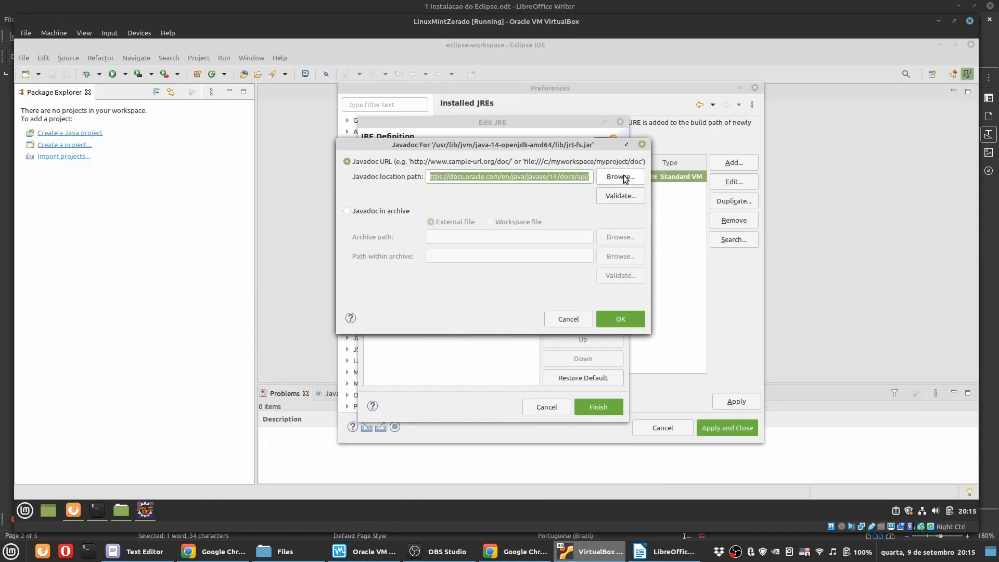
{"action": "key", "text": "ctrl+v"}
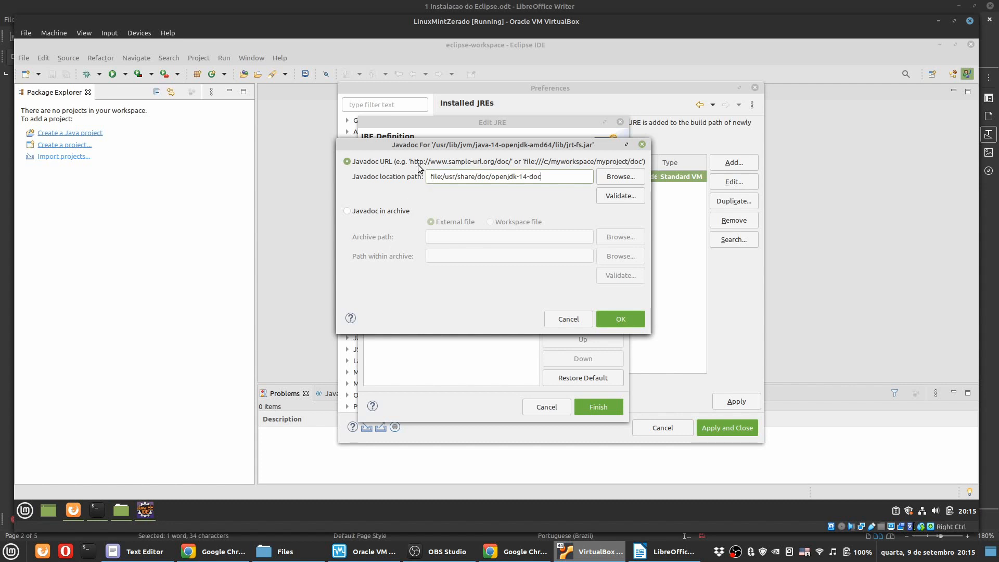
{"action": "left_click", "coordinate": [625, 319]}
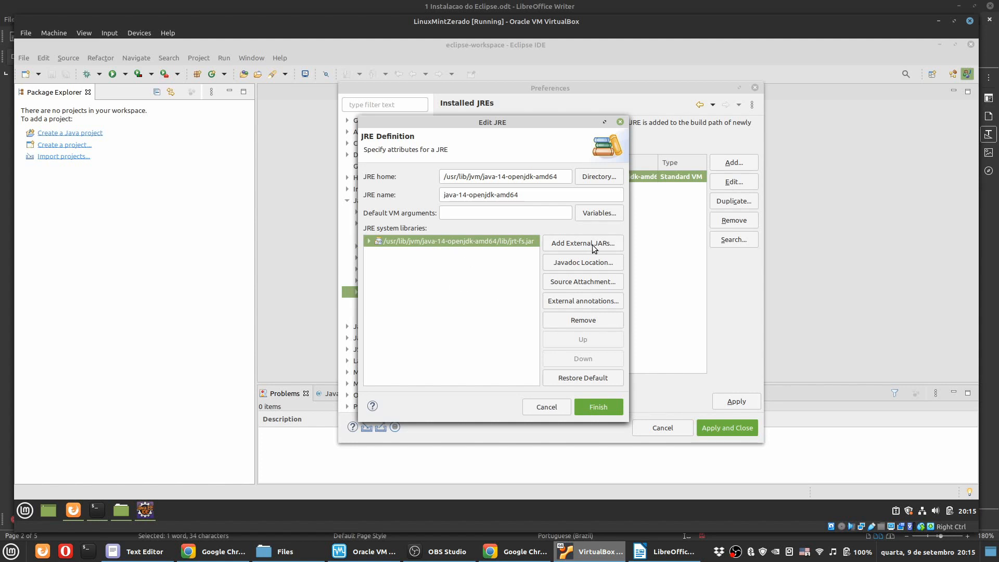
Step: Following item 1.5 of the LibreOffice Writer guide, open the source attachment settings for jrt-fs.jar in Eclipse
{"action": "left_click", "coordinate": [664, 552]}
{"action": "scroll", "coordinate": [358, 328], "scroll_direction": "down", "scroll_amount": 10}
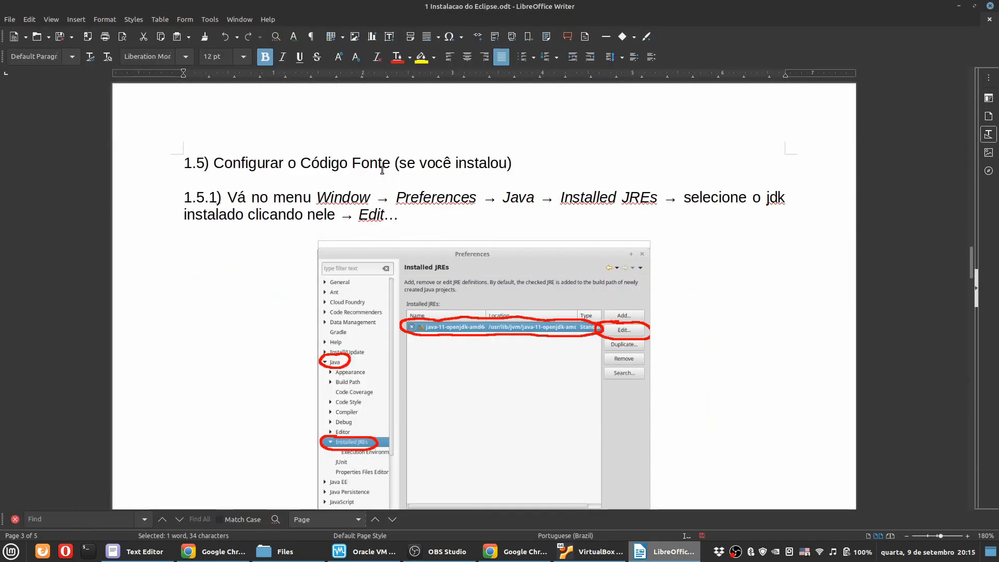
{"action": "left_click", "coordinate": [590, 551]}
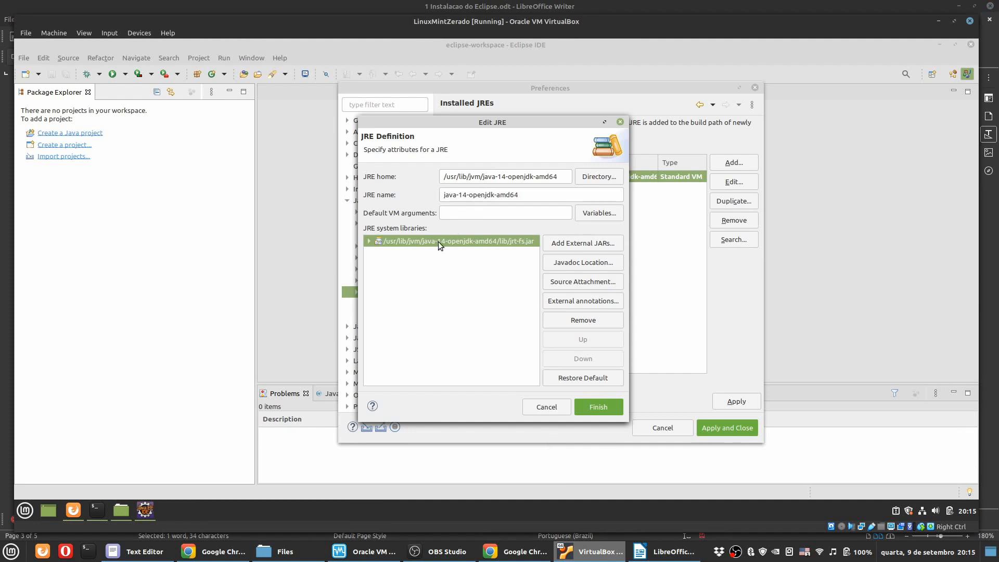
{"action": "left_click", "coordinate": [584, 282]}
Step: Copy the SRC path from the Text Editor notes, set /usr/lib/jvm/openjdk-14/lib/src.zip as the external source location in Eclipse, and finish the JRE definition
{"action": "left_click", "coordinate": [665, 552]}
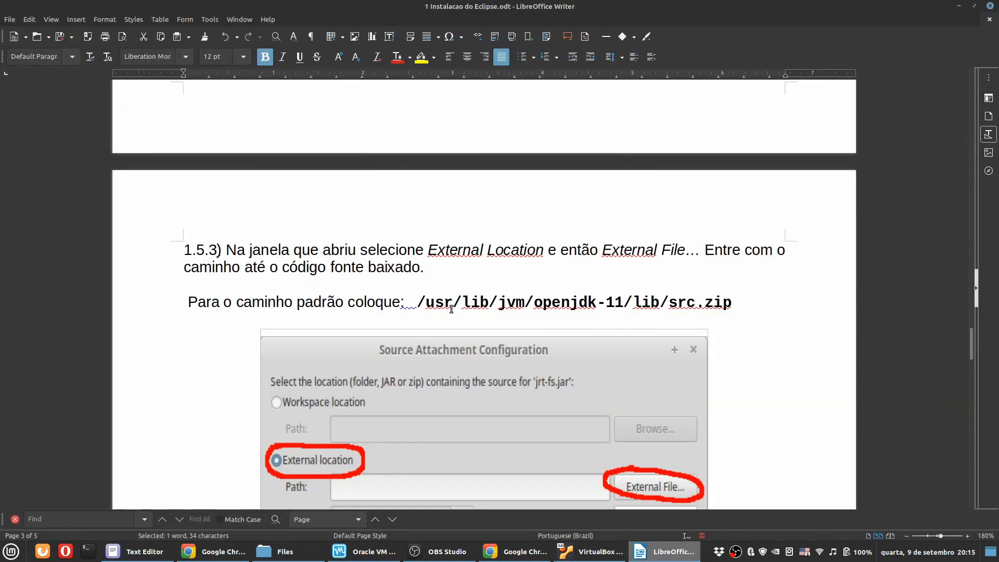
{"action": "left_click", "coordinate": [141, 542]}
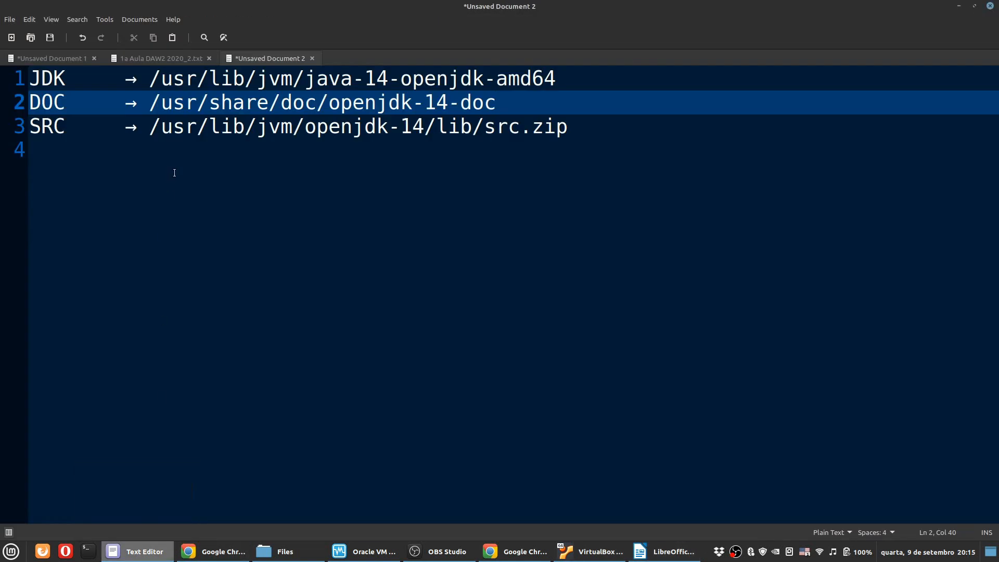
{"action": "left_click", "coordinate": [150, 126]}
{"action": "left_click_drag", "start_coordinate": [150, 126], "coordinate": [595, 131]}
{"action": "key", "text": "ctrl+c"}
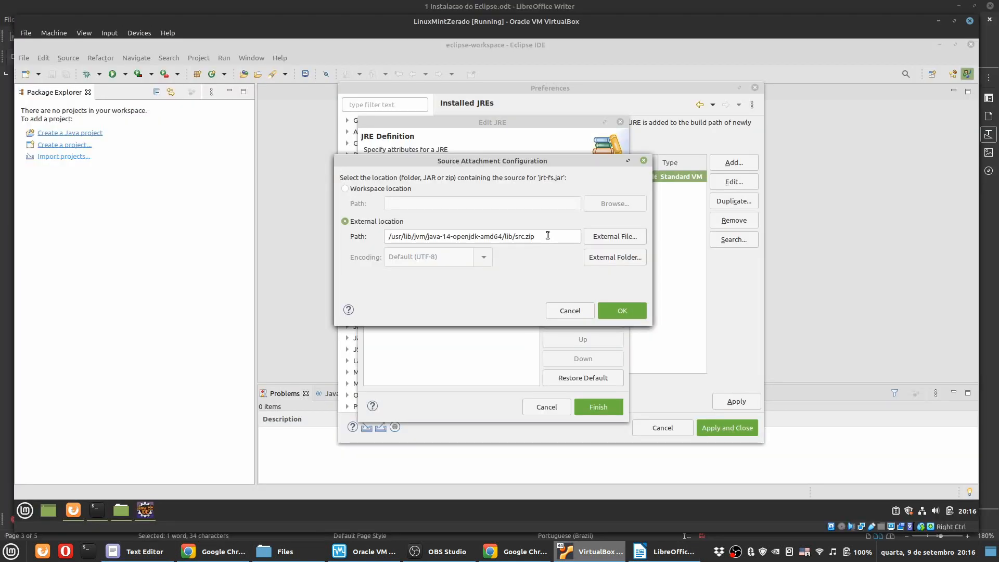
{"action": "left_click_drag", "start_coordinate": [546, 235], "coordinate": [370, 237]}
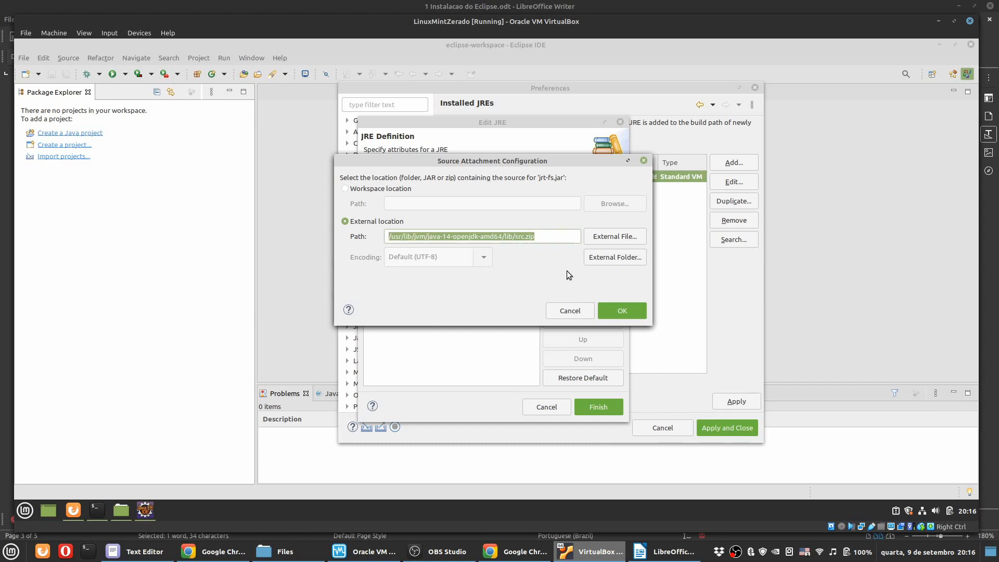
{"action": "key", "text": "ctrl+v"}
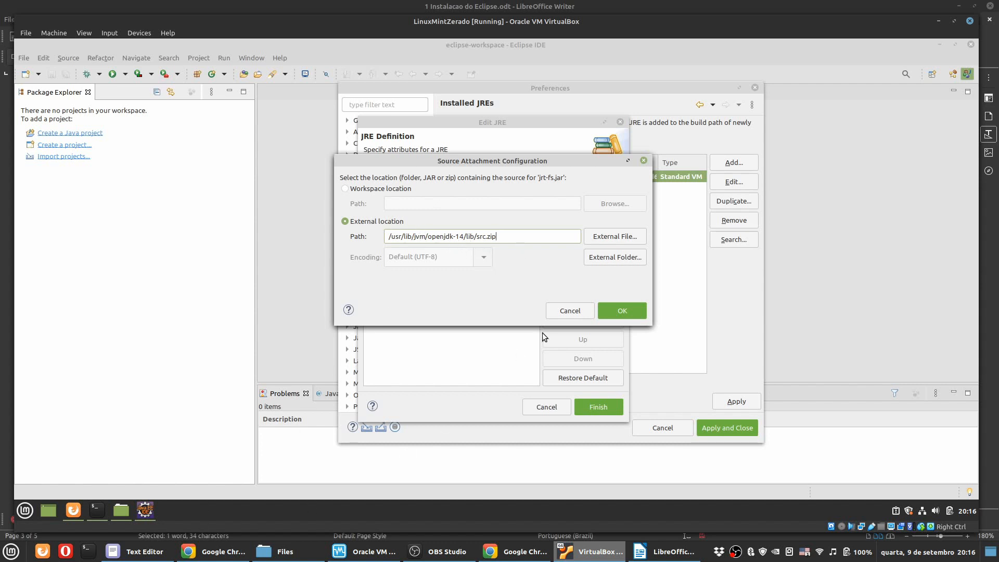
{"action": "left_click", "coordinate": [622, 310]}
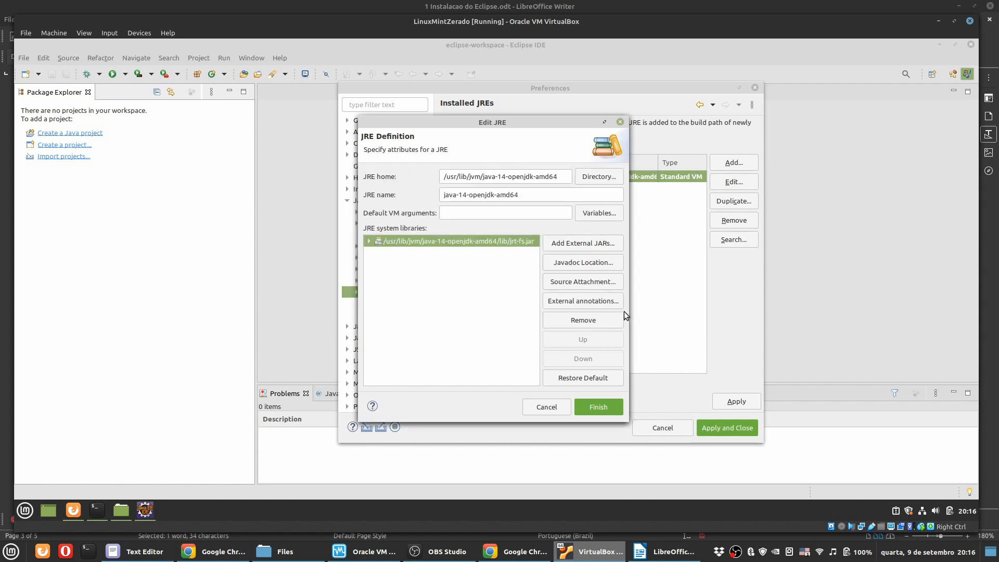
{"action": "left_click", "coordinate": [603, 405]}
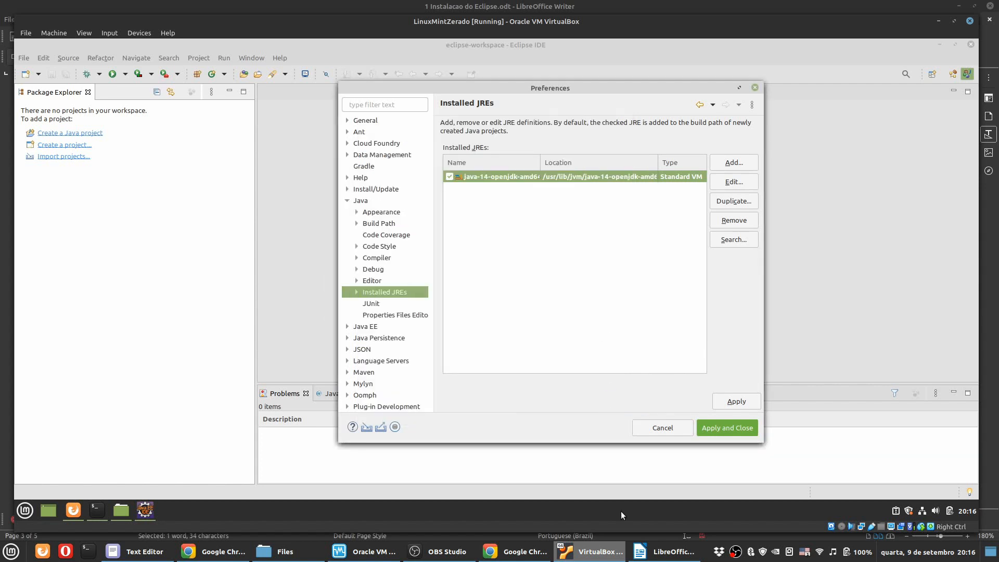
Step: Read item 2 of the guide on post-installation preferences and open the Validation page in Eclipse's Preferences
{"action": "left_click", "coordinate": [663, 551]}
{"action": "scroll", "coordinate": [427, 292], "scroll_direction": "down", "scroll_amount": 5}
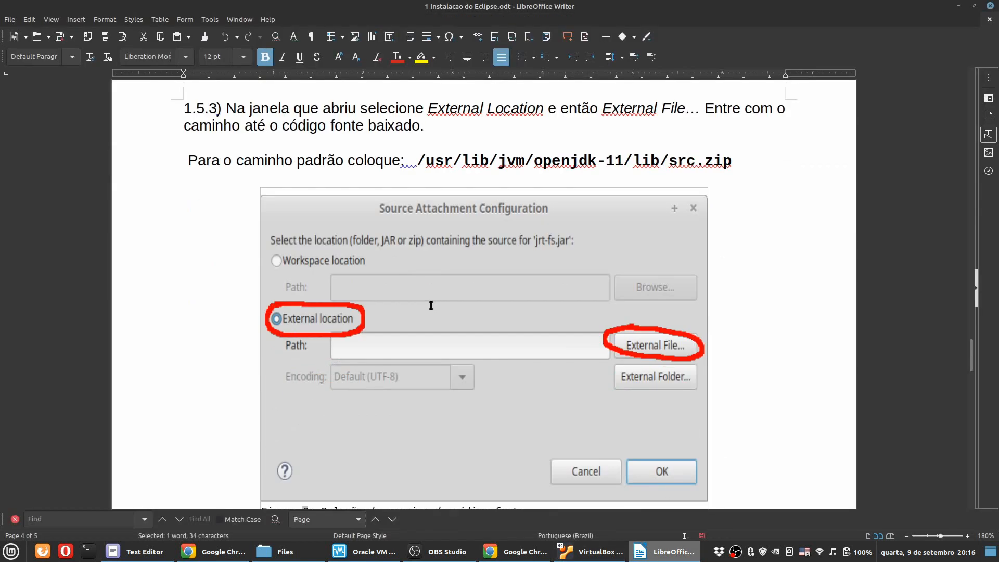
{"action": "scroll", "coordinate": [423, 291], "scroll_direction": "down", "scroll_amount": 4}
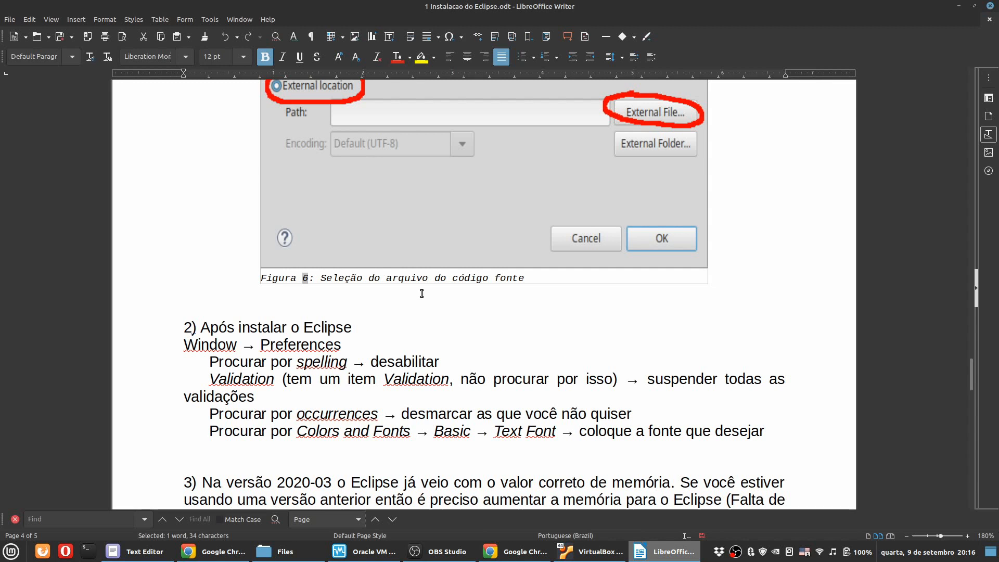
{"action": "scroll", "coordinate": [422, 293], "scroll_direction": "down", "scroll_amount": 3}
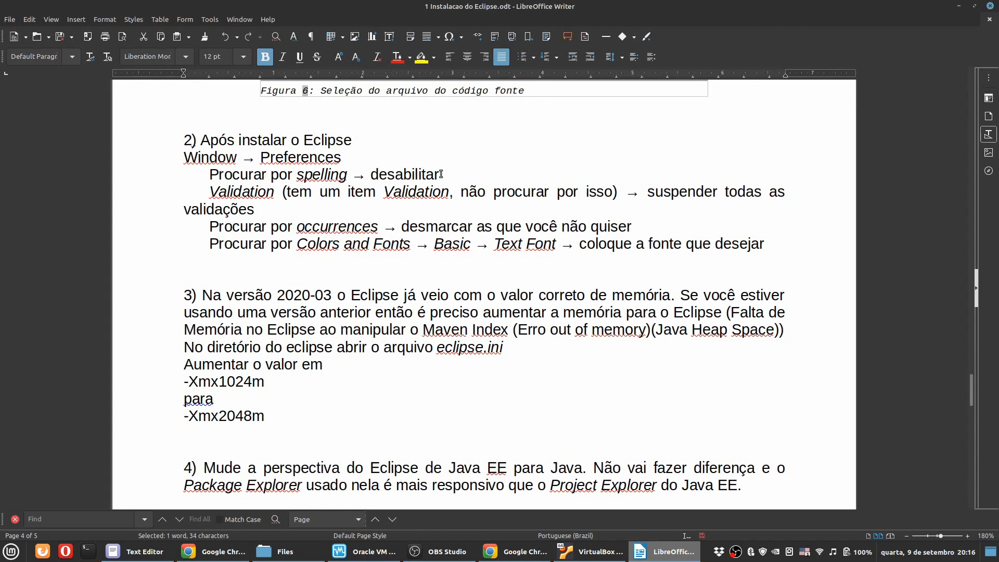
{"action": "left_click_drag", "start_coordinate": [440, 175], "coordinate": [207, 175]}
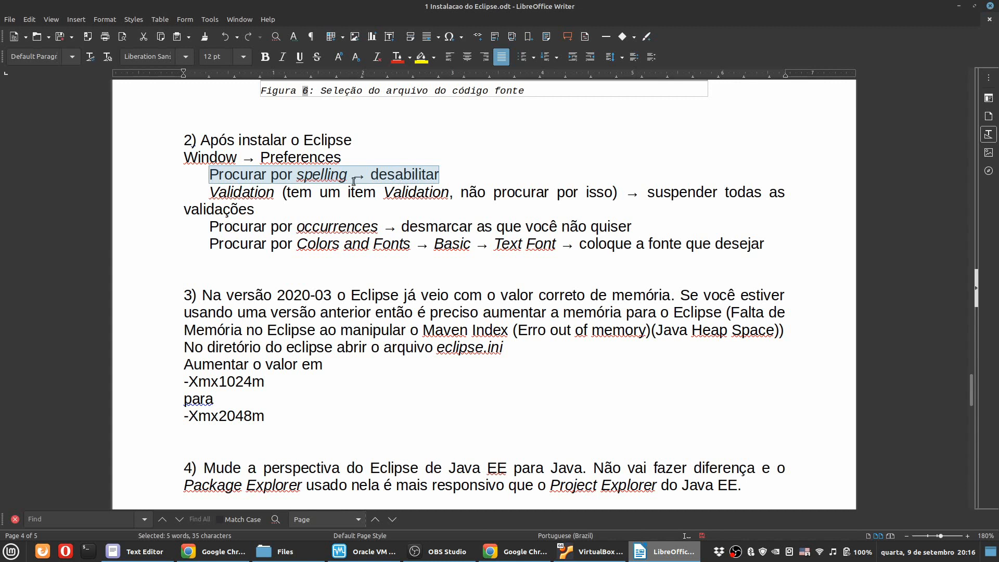
{"action": "double_click", "coordinate": [246, 190]}
{"action": "key", "text": "alt+Tab"}
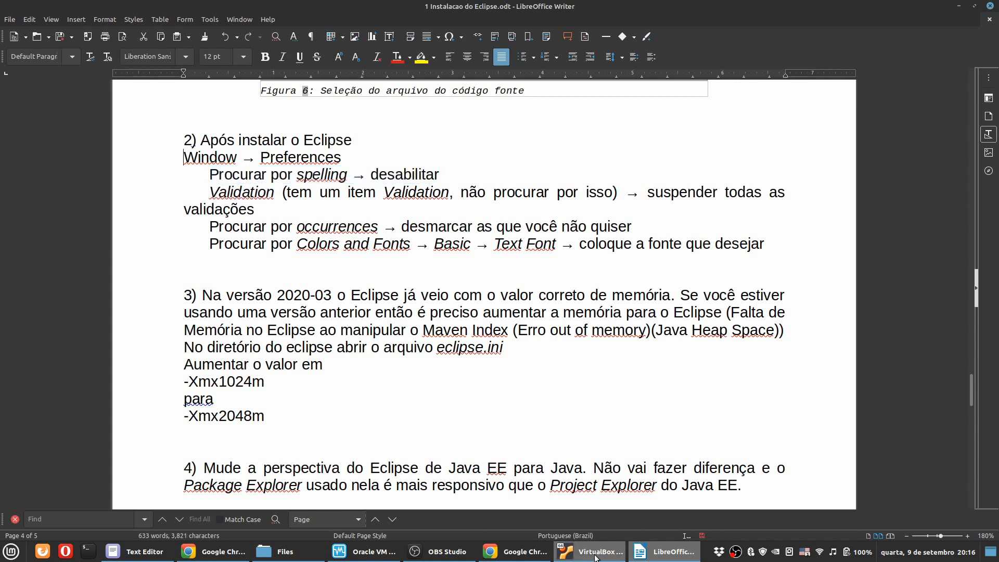
{"action": "left_click", "coordinate": [348, 200]}
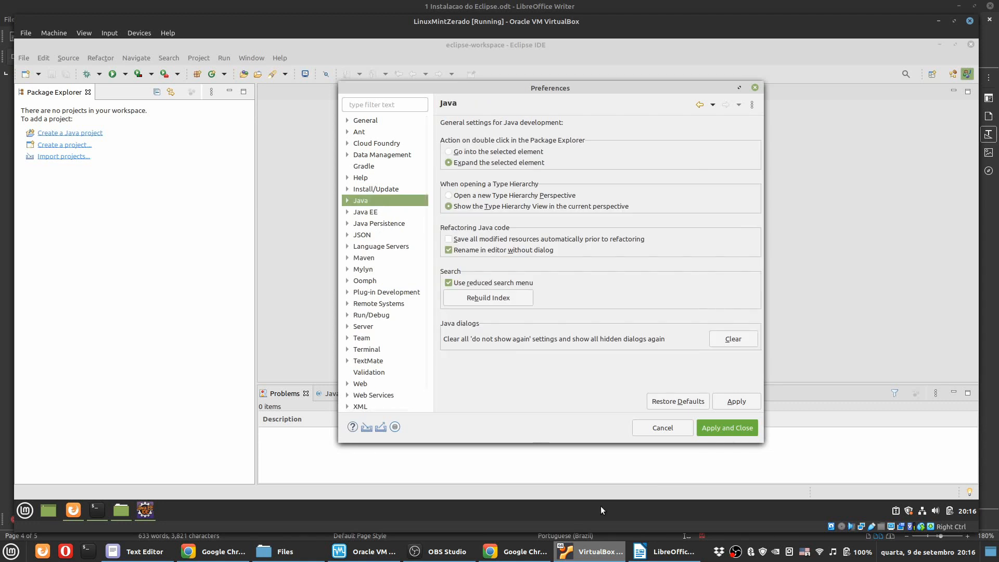
{"action": "left_click", "coordinate": [377, 371]}
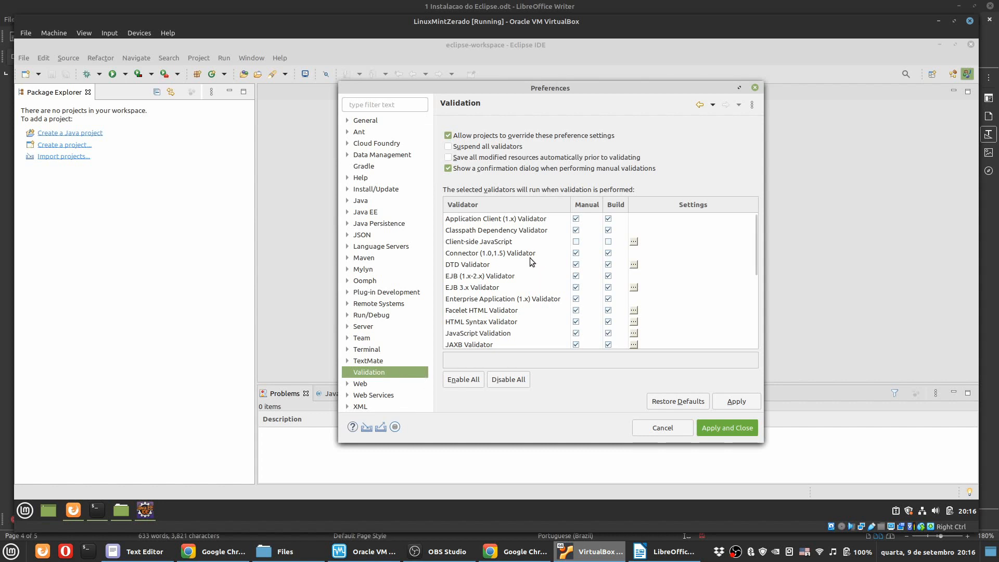
Step: Review the validator list, recheck the guide, and suspend all validators in Eclipse's Validation preferences
{"action": "scroll", "coordinate": [494, 326], "scroll_direction": "down", "scroll_amount": 3}
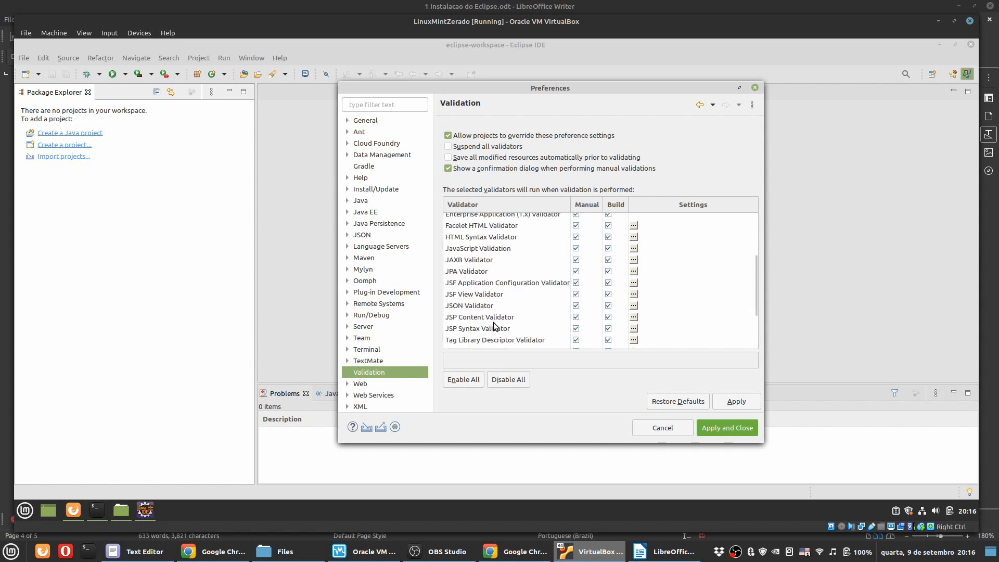
{"action": "scroll", "coordinate": [494, 326], "scroll_direction": "up", "scroll_amount": 3}
{"action": "left_click", "coordinate": [675, 554]}
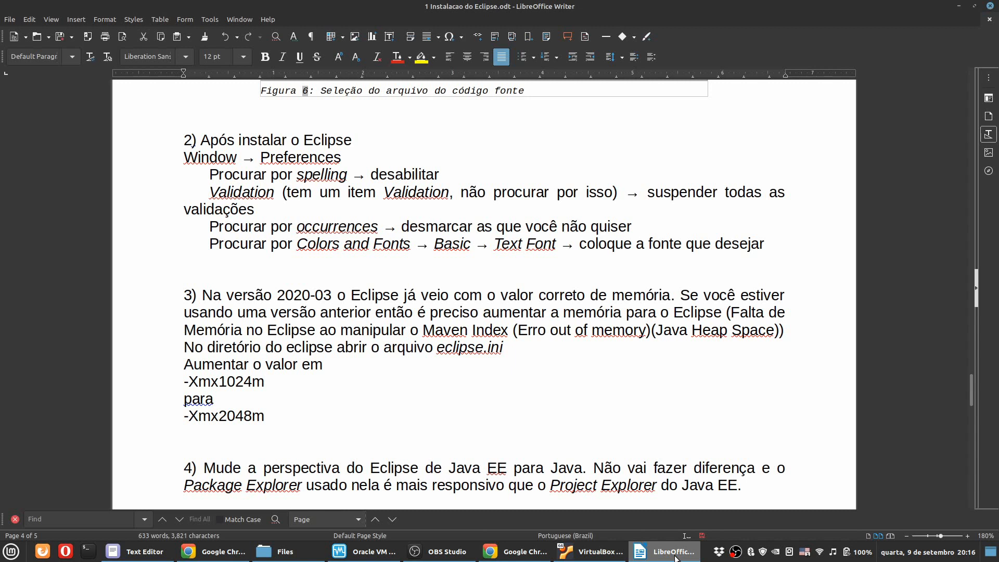
{"action": "left_click", "coordinate": [675, 554]}
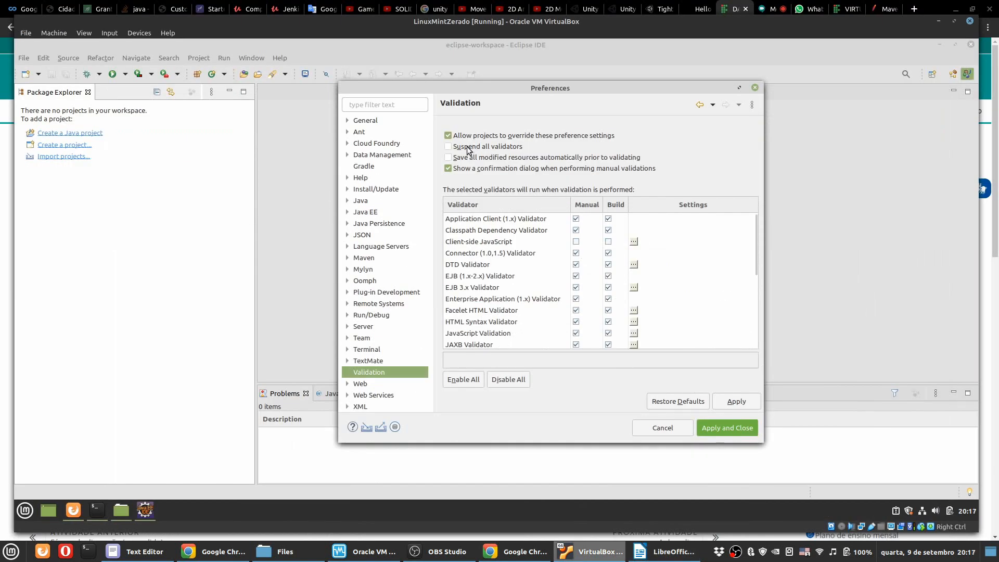
{"action": "left_click", "coordinate": [467, 147]}
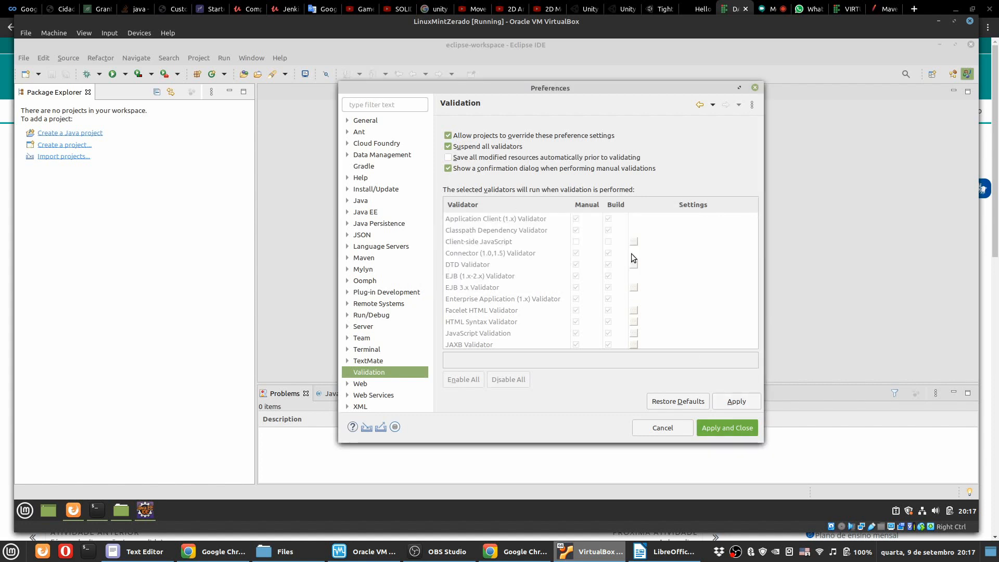
Step: Consult the guide's item on occurrences and filter Eclipse's Preferences by "occurrences"
{"action": "left_click", "coordinate": [663, 551]}
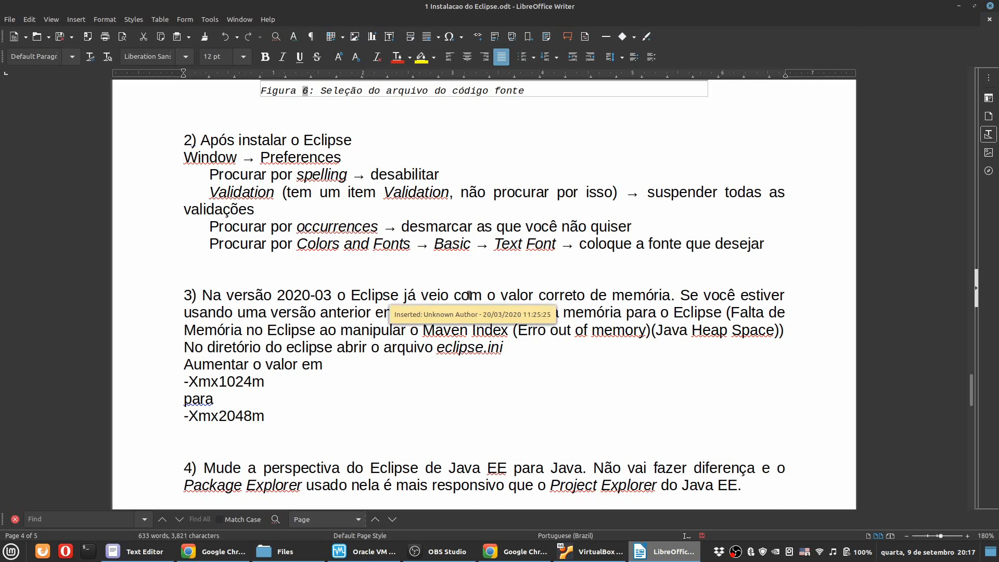
{"action": "left_click", "coordinate": [368, 207]}
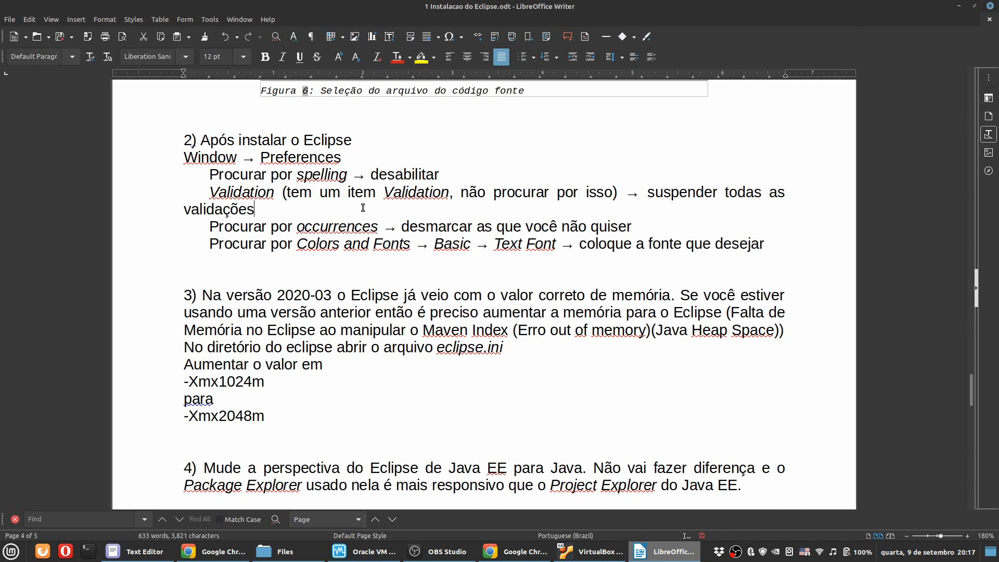
{"action": "double_click", "coordinate": [338, 227]}
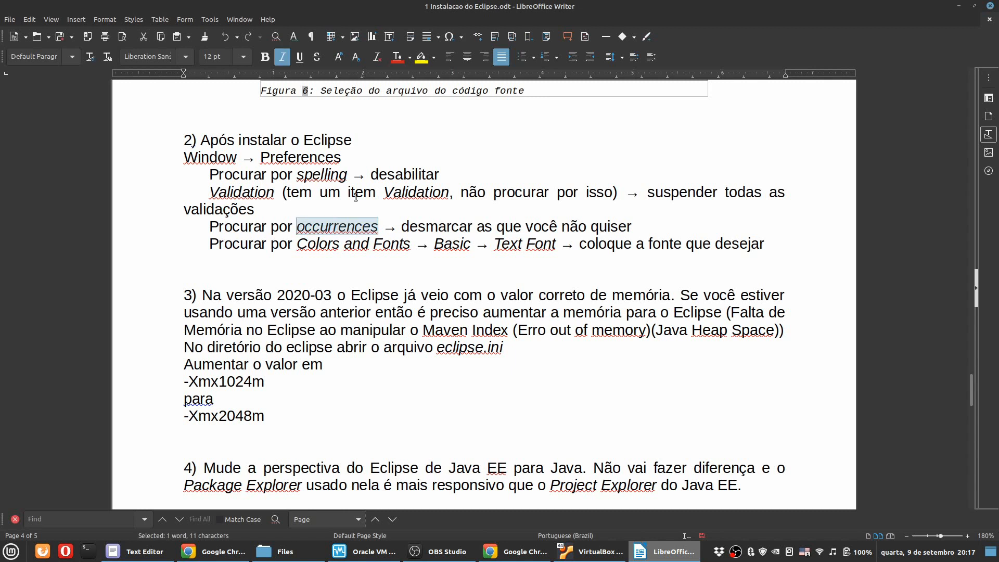
{"action": "left_click", "coordinate": [590, 552]}
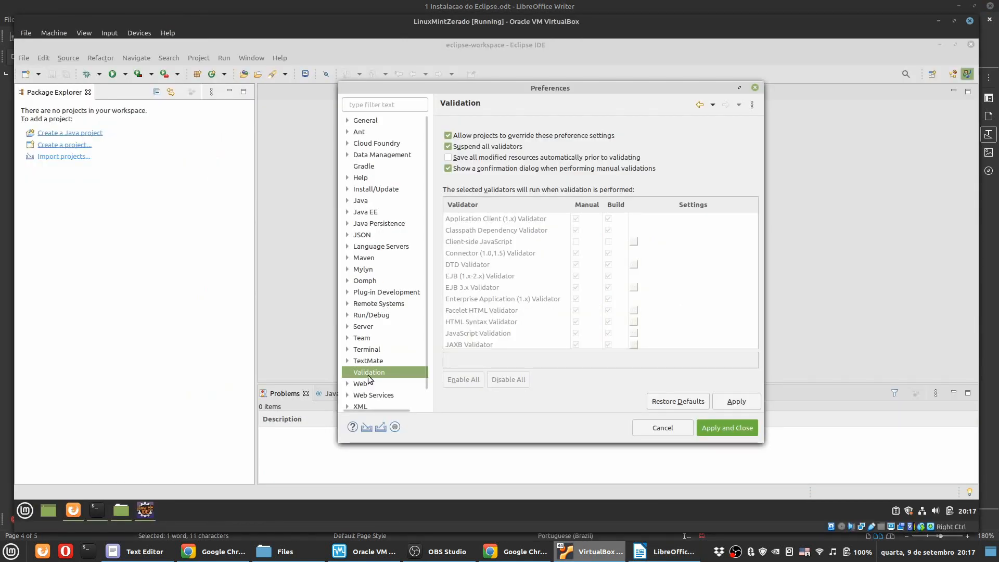
{"action": "left_click", "coordinate": [650, 552]}
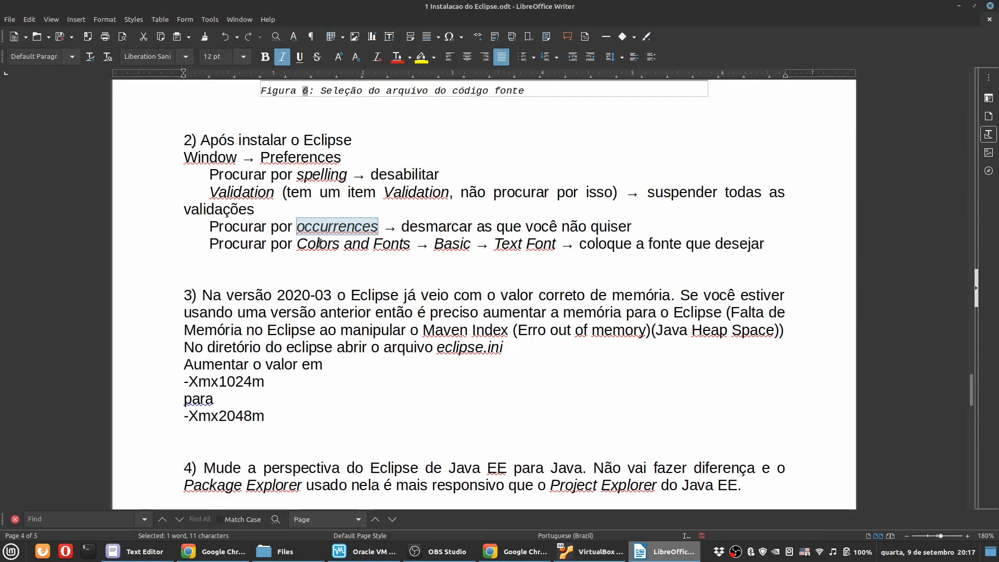
{"action": "left_click", "coordinate": [591, 551]}
{"action": "left_click", "coordinate": [367, 104]}
{"action": "type", "text": "occurrences"}
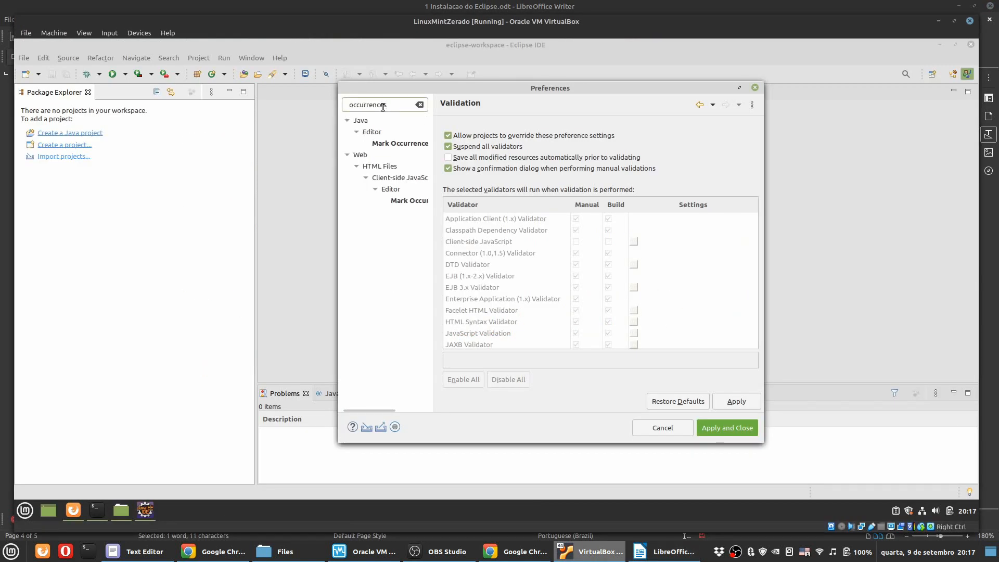
Step: Turn off marking occurrences of the selected element for the Java editor and apply the change
{"action": "left_click", "coordinate": [392, 144]}
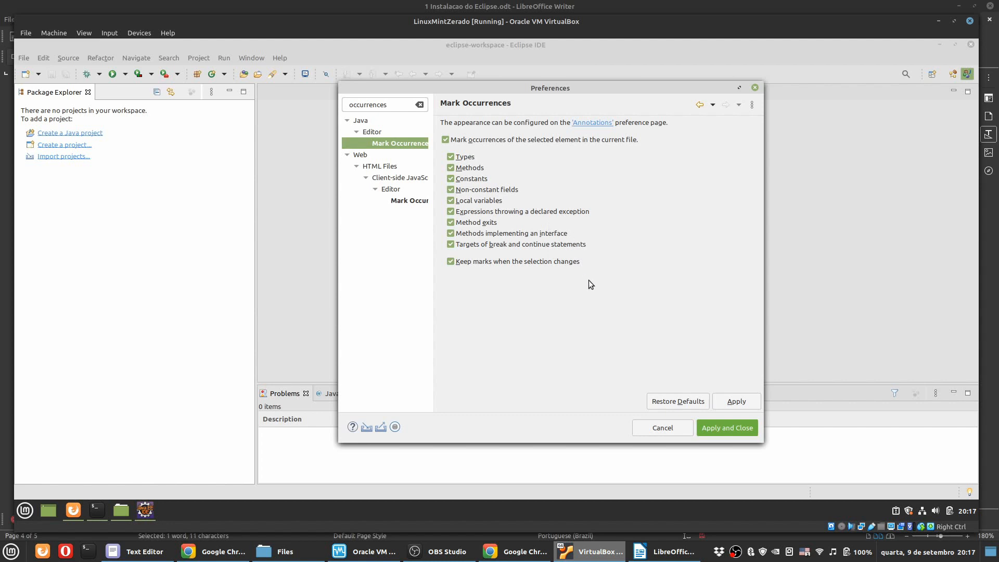
{"action": "left_click", "coordinate": [491, 140]}
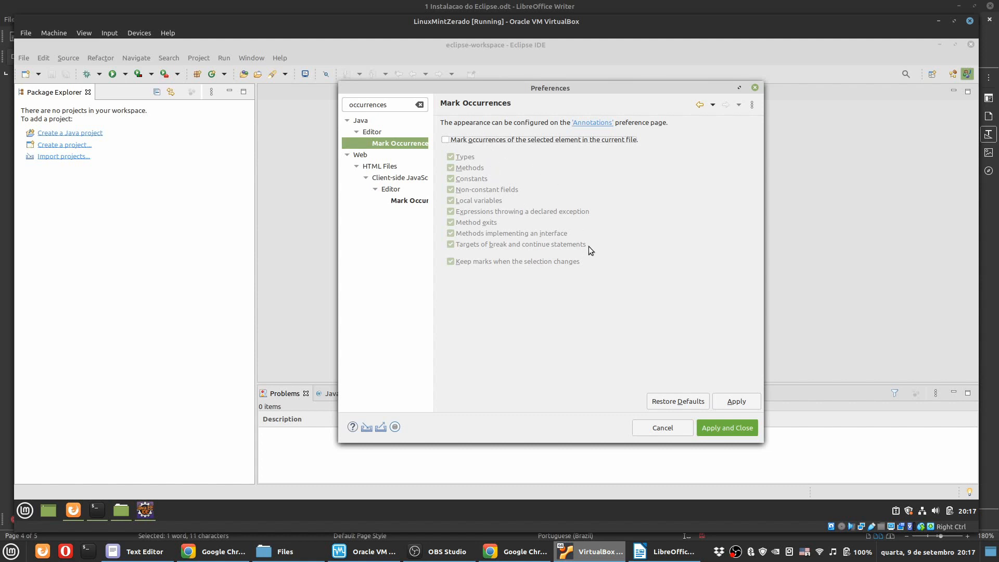
{"action": "left_click", "coordinate": [725, 394]}
Step: Copy "Colors and Fonts" from the guide in LibreOffice Writer, filter Eclipse's Preferences by it, and open the Colors and Fonts page
{"action": "left_click", "coordinate": [639, 550]}
{"action": "left_click", "coordinate": [297, 243]}
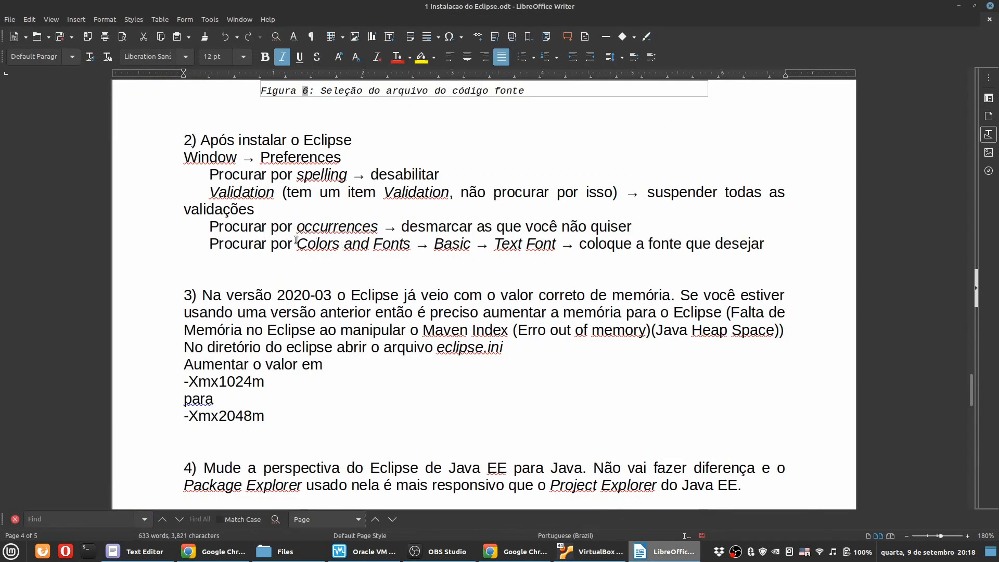
{"action": "left_click", "coordinate": [617, 555]}
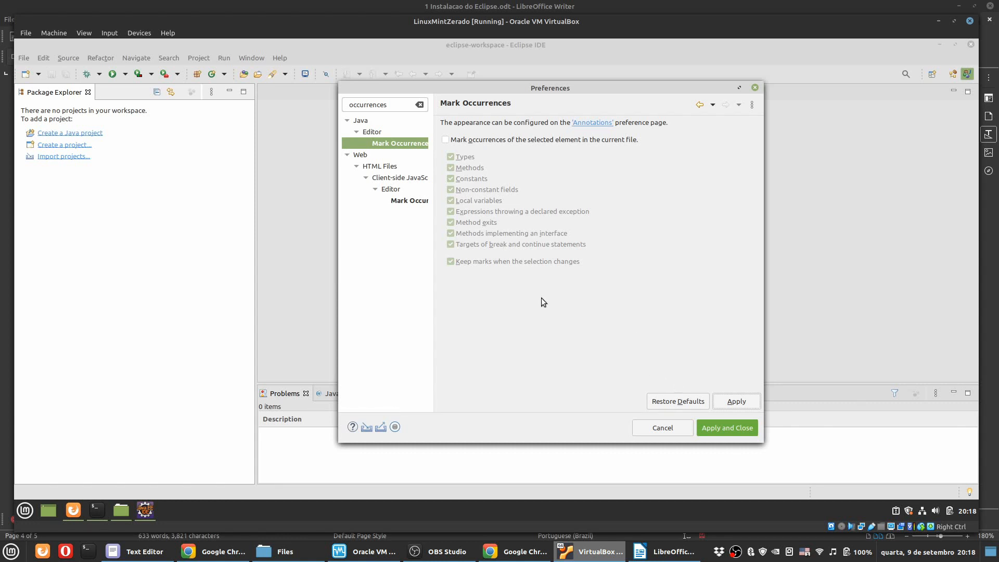
{"action": "left_click", "coordinate": [650, 551]}
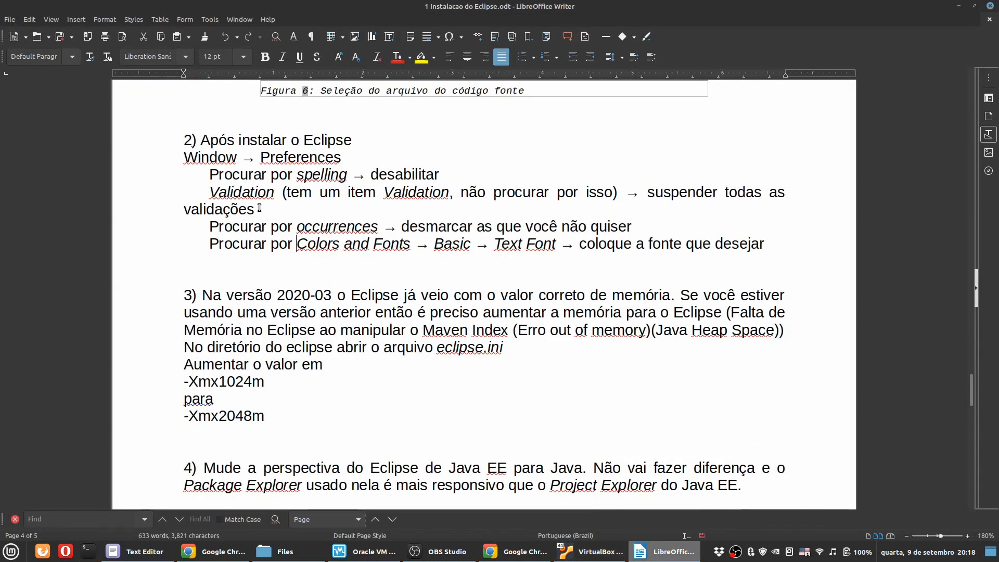
{"action": "left_click", "coordinate": [411, 245], "text": "shift"}
{"action": "key", "text": "ctrl+c"}
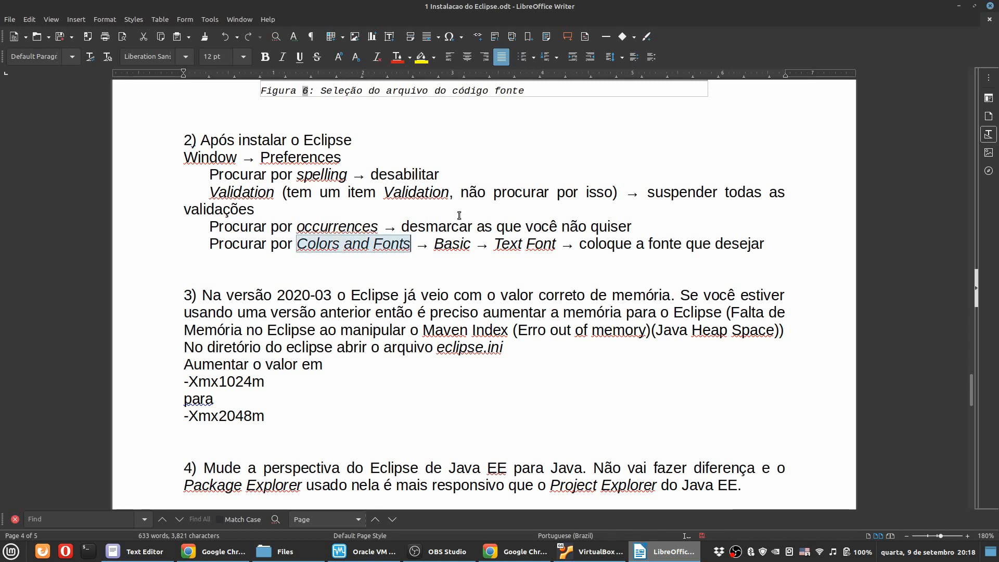
{"action": "left_click", "coordinate": [593, 552]}
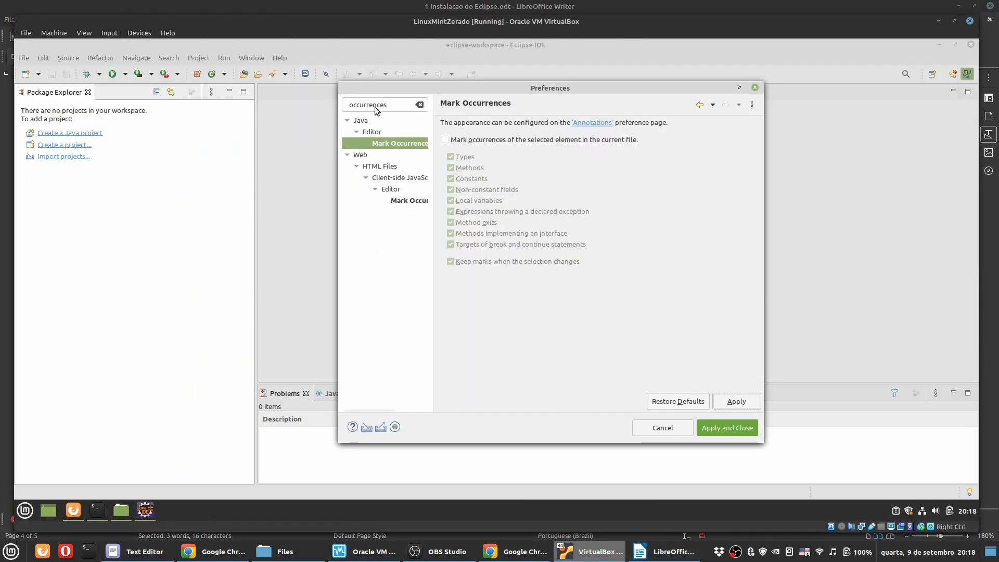
{"action": "double_click", "coordinate": [375, 106]}
{"action": "key", "text": "ctrl+v"}
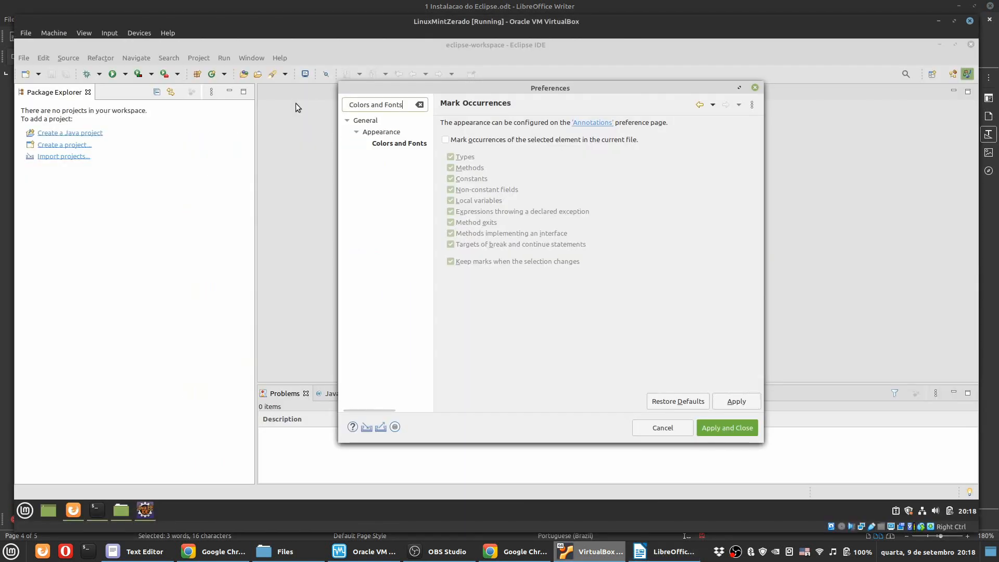
{"action": "left_click", "coordinate": [385, 144]}
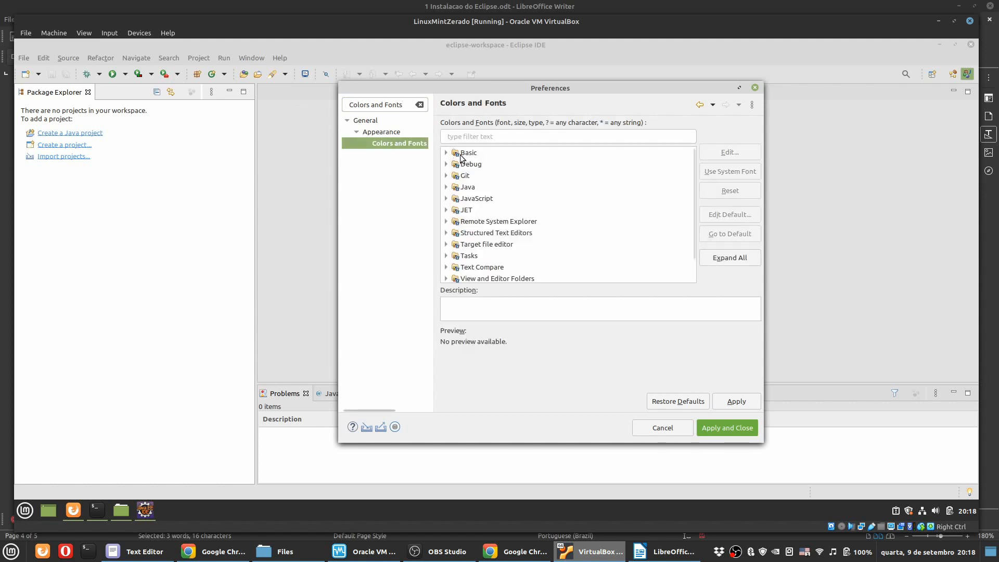
Step: Set the Basic category's Text Font to size 16, and apply and close the preferences
{"action": "left_click", "coordinate": [445, 152]}
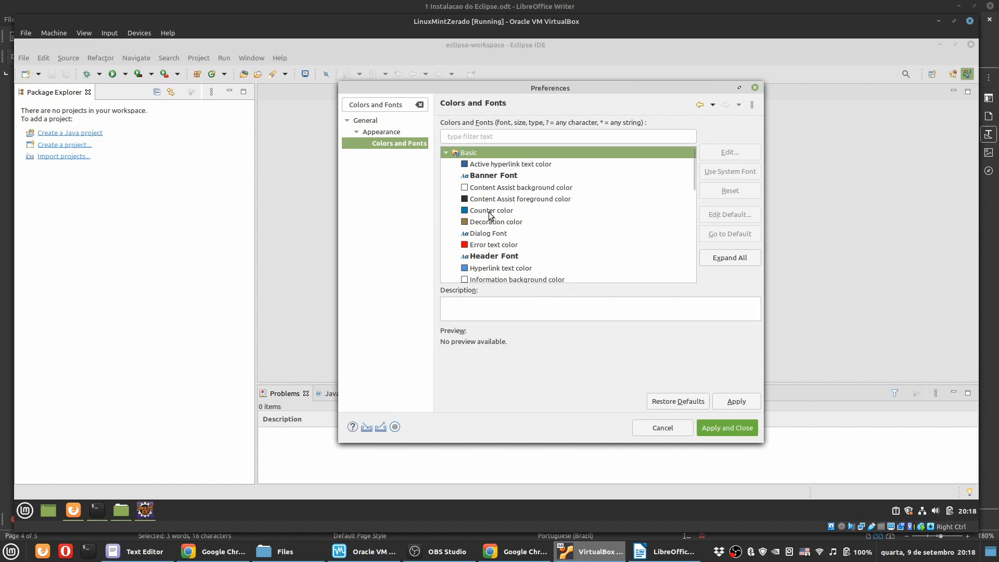
{"action": "scroll", "coordinate": [492, 216], "scroll_direction": "down", "scroll_amount": 5}
{"action": "left_click", "coordinate": [488, 245]}
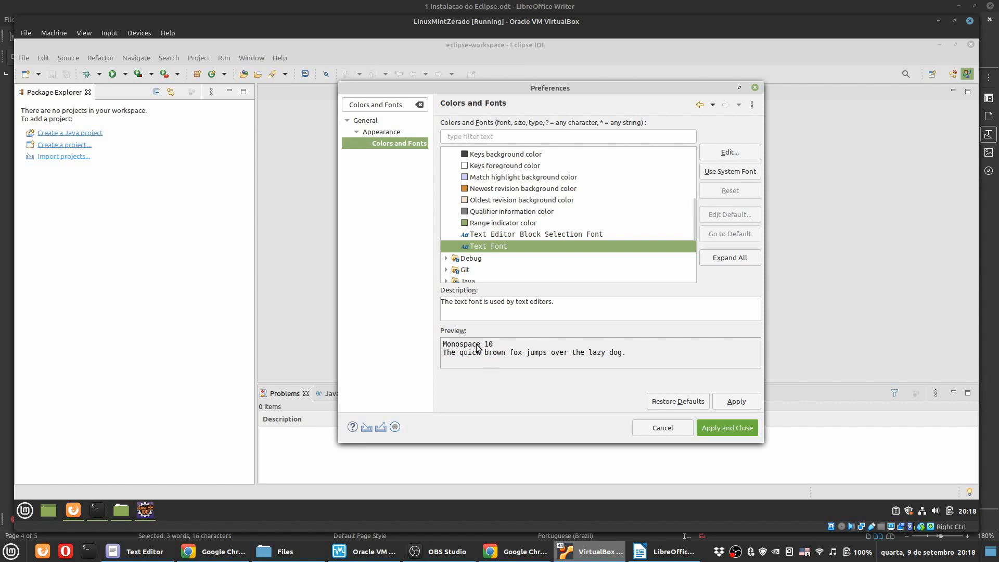
{"action": "left_click", "coordinate": [718, 151]}
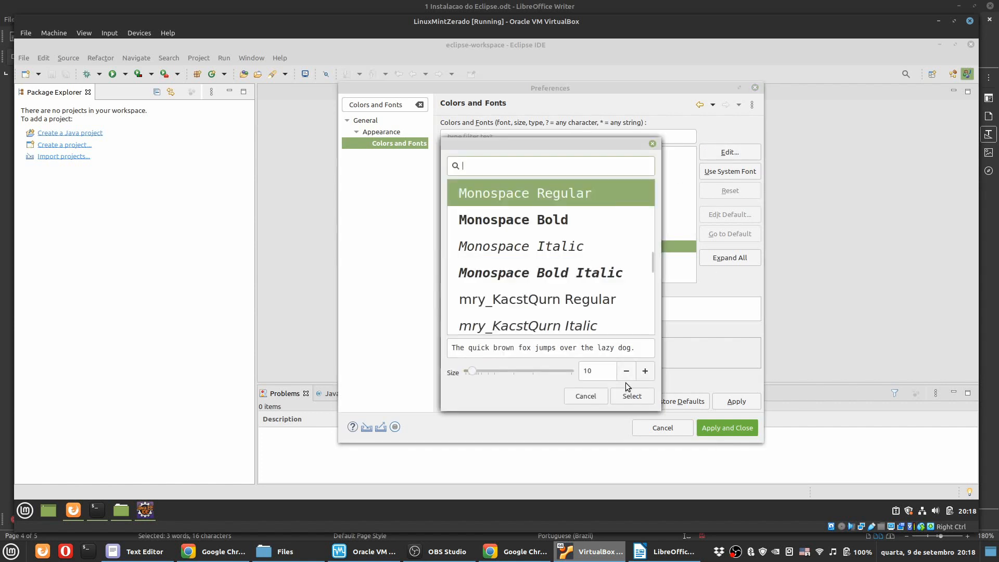
{"action": "left_click", "coordinate": [644, 371]}
{"action": "left_click", "coordinate": [644, 372]}
{"action": "left_click", "coordinate": [645, 372]}
{"action": "left_click", "coordinate": [645, 372]}
{"action": "left_click", "coordinate": [644, 371]}
{"action": "left_click", "coordinate": [645, 371]}
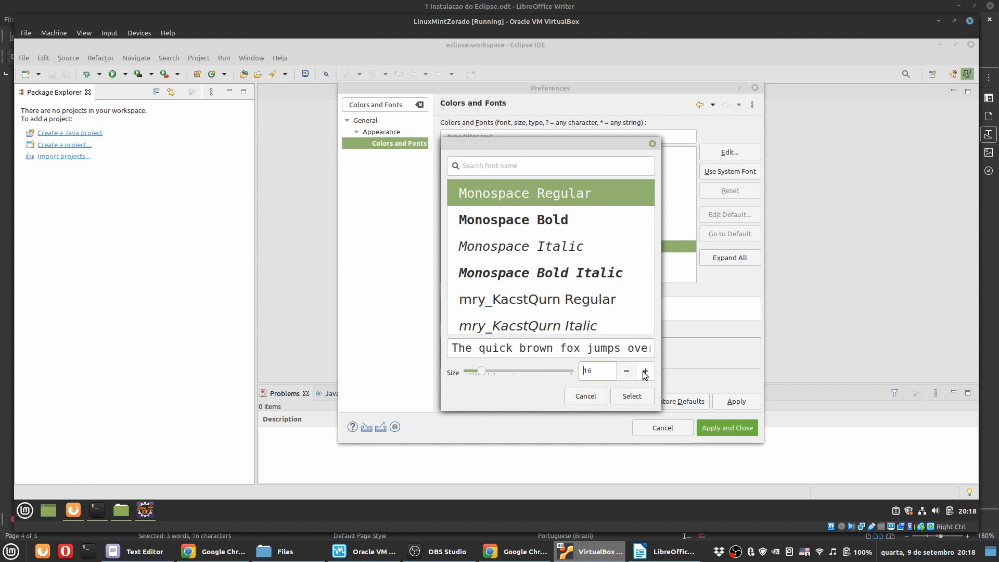
{"action": "left_click", "coordinate": [631, 396]}
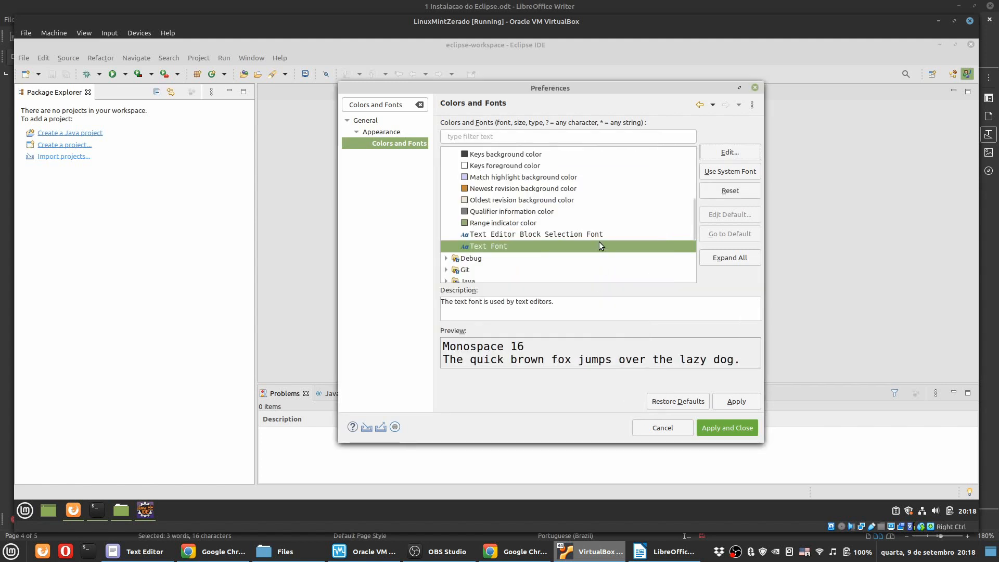
{"action": "left_click", "coordinate": [738, 404]}
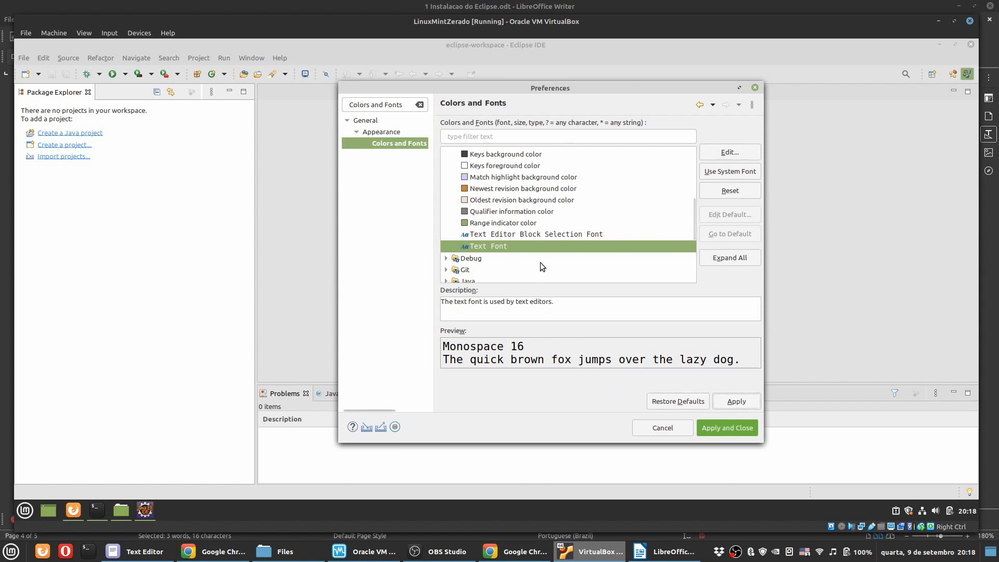
{"action": "mouse_move", "coordinate": [653, 539]}
{"action": "left_click", "coordinate": [713, 429]}
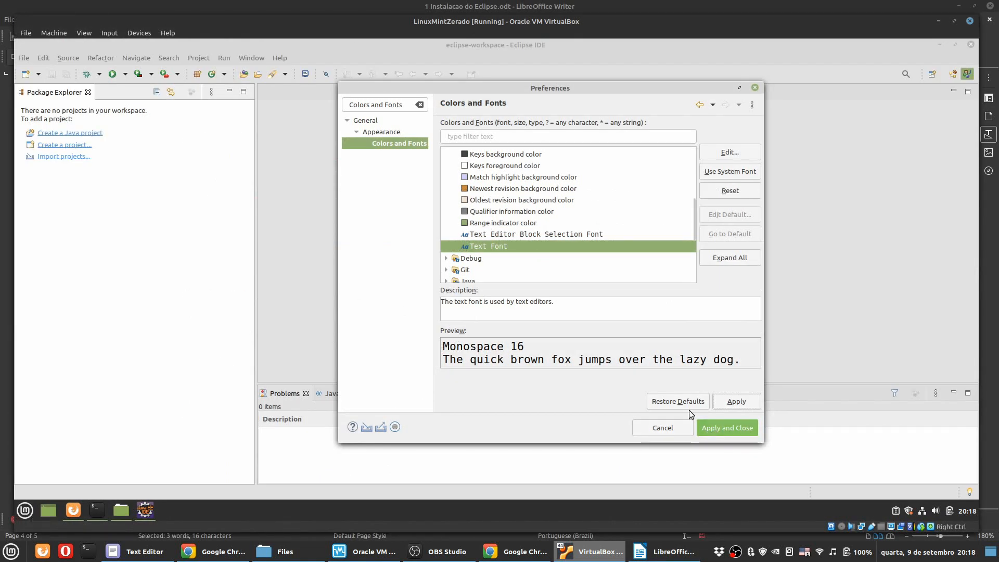
Step: Check the guide's item 3, open eclipse.ini from the virtual machine's eclipse folder, and examine its -Xms and -Xmx memory lines
{"action": "left_click", "coordinate": [660, 272]}
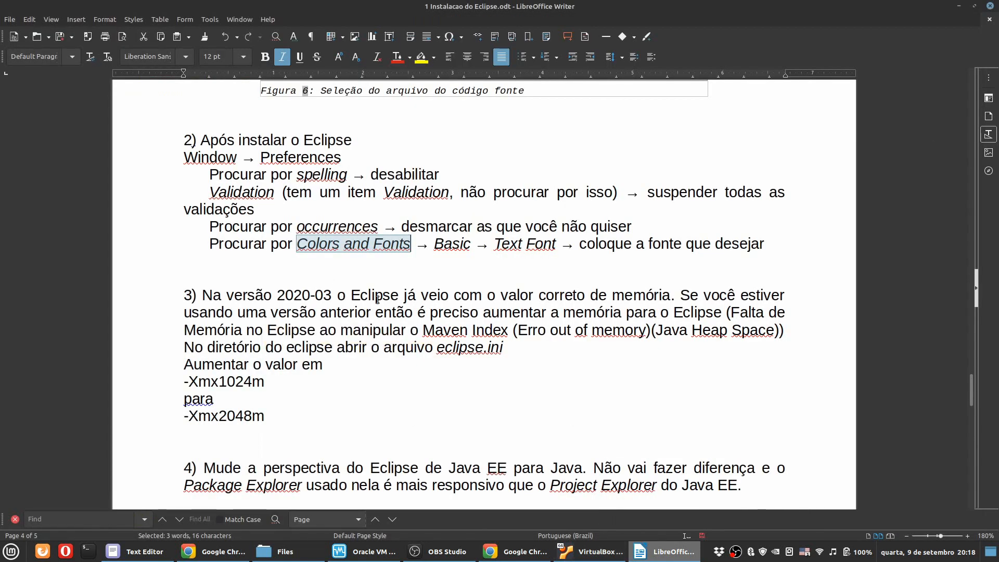
{"action": "key", "text": "alt+Tab"}
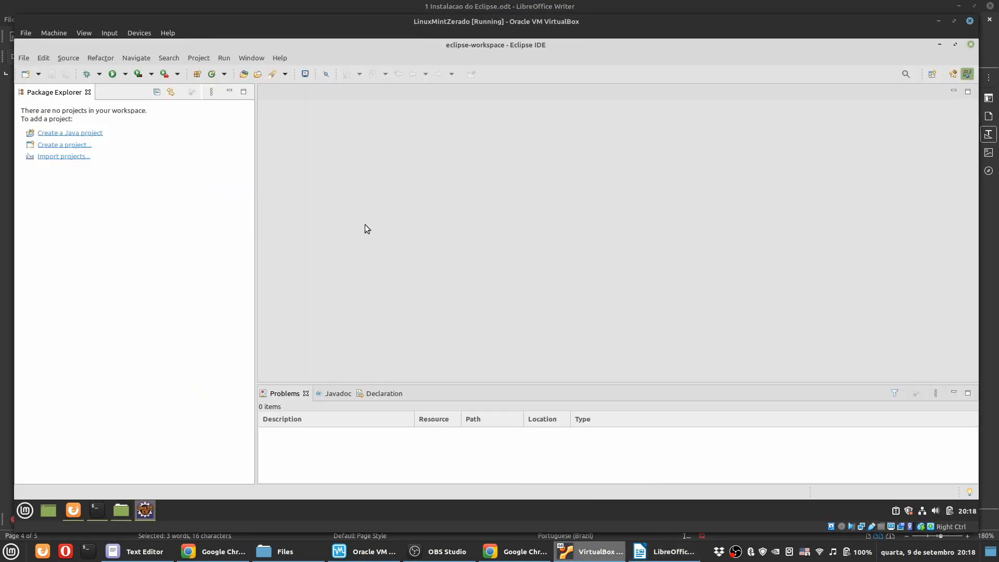
{"action": "left_click", "coordinate": [121, 510]}
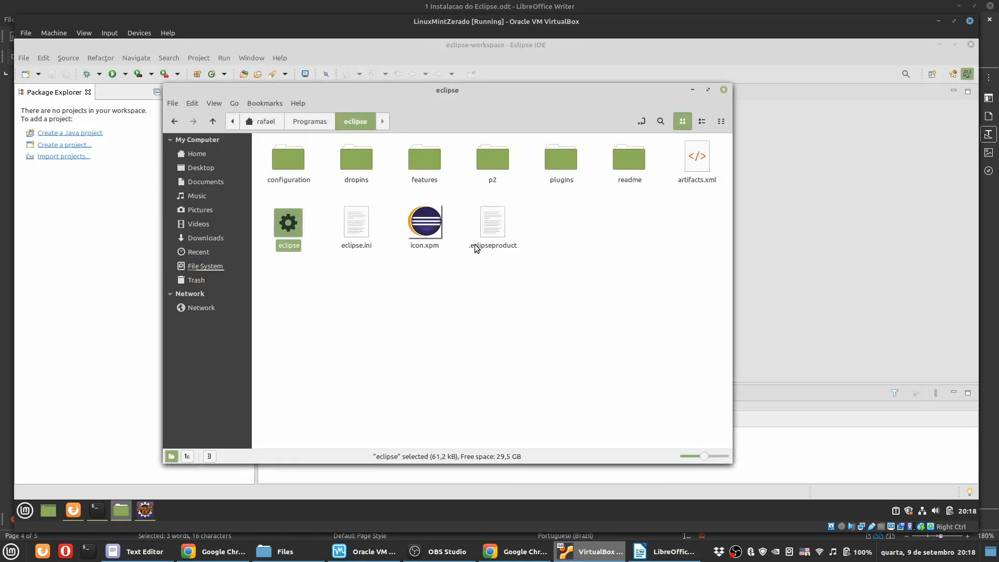
{"action": "double_click", "coordinate": [356, 222]}
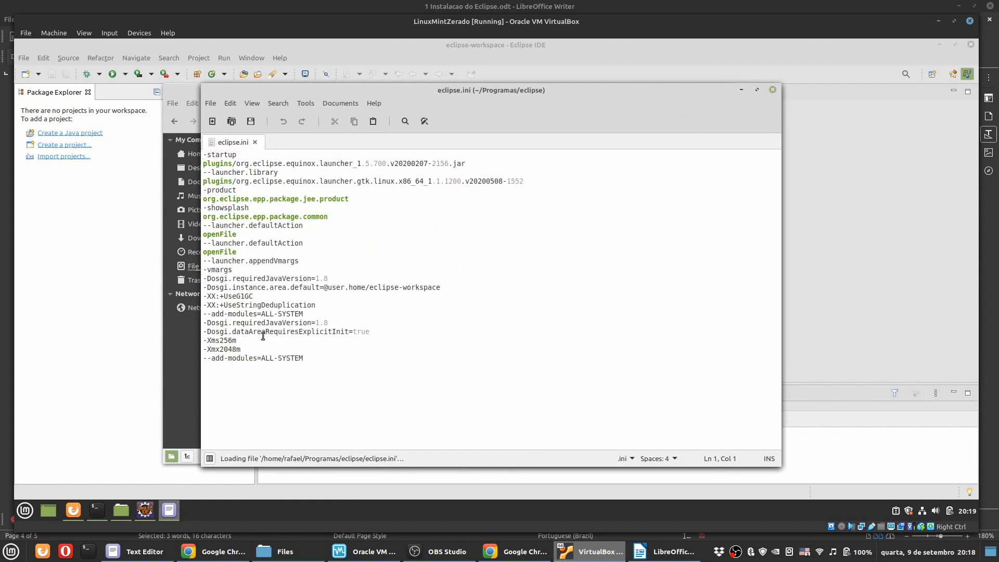
{"action": "left_click_drag", "start_coordinate": [241, 350], "coordinate": [203, 341]}
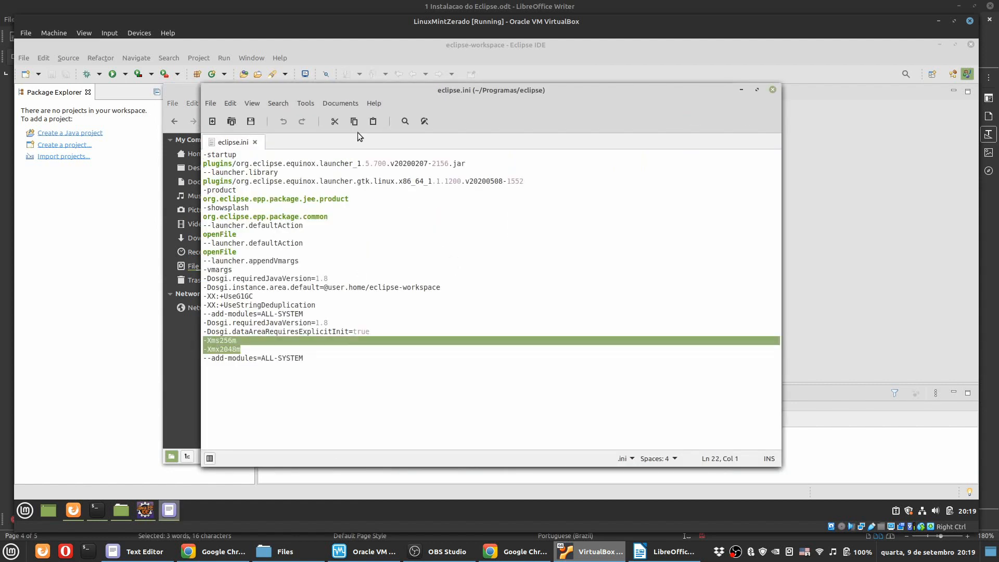
Step: Change the Eclipse version named in item 3 of the Writer guide to 2020-06
{"action": "left_click", "coordinate": [664, 552]}
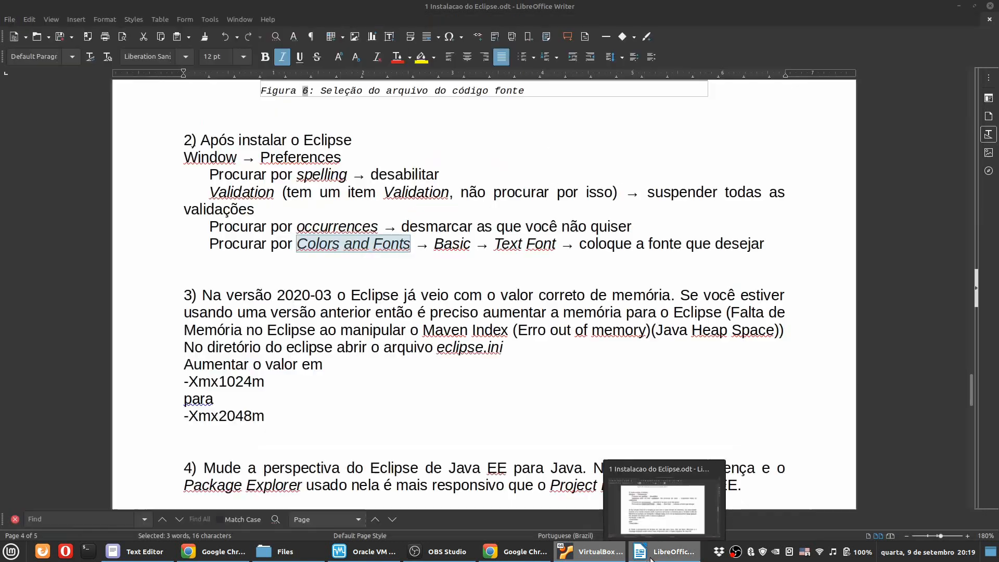
{"action": "left_click", "coordinate": [331, 294]}
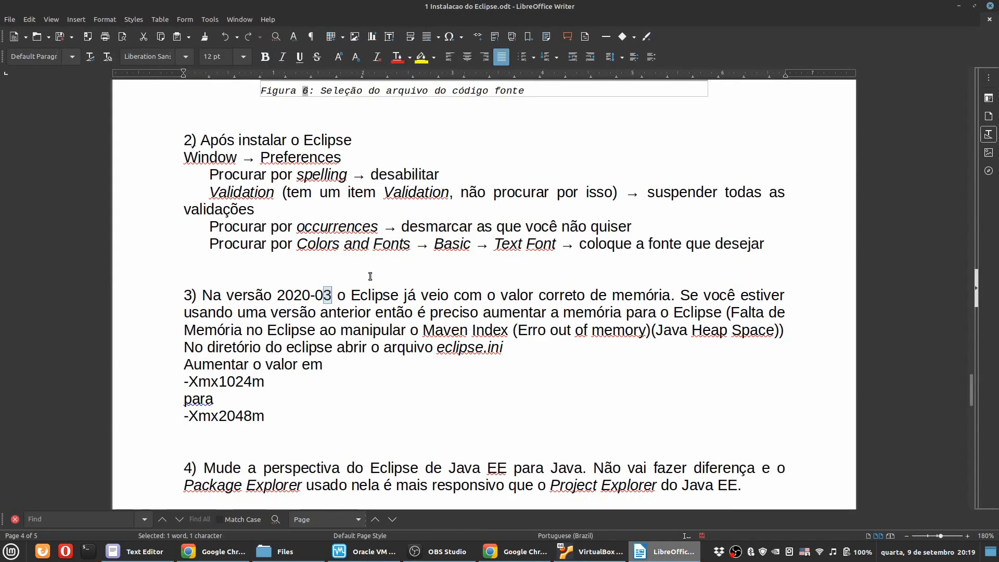
{"action": "type", "text": "6"}
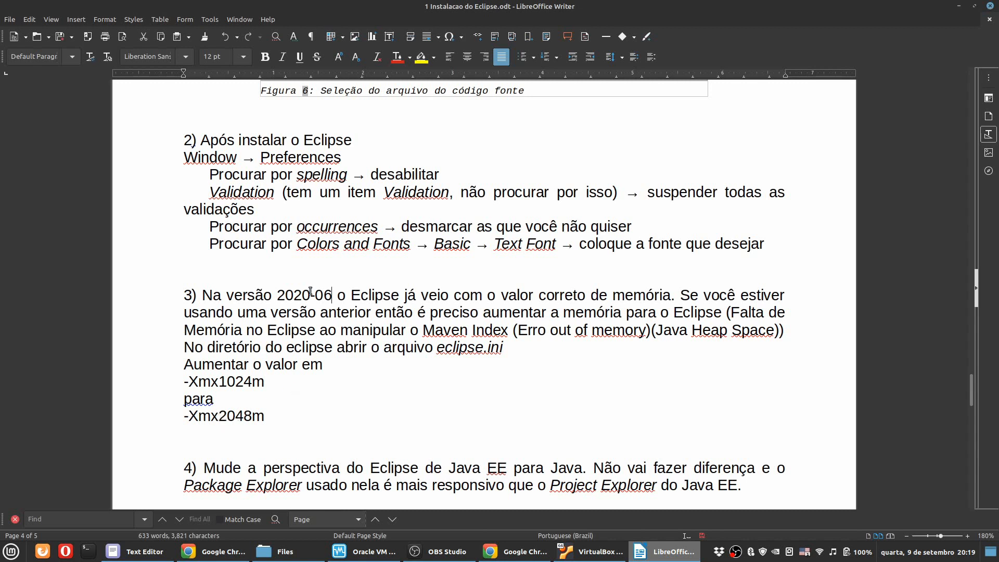
Step: Review the guide's advice on raising -Xmx1024m to -Xmx2048m and its items 4 and 5 on perspective and package organization
{"action": "left_click", "coordinate": [266, 379]}
{"action": "left_click", "coordinate": [168, 380], "text": "shift"}
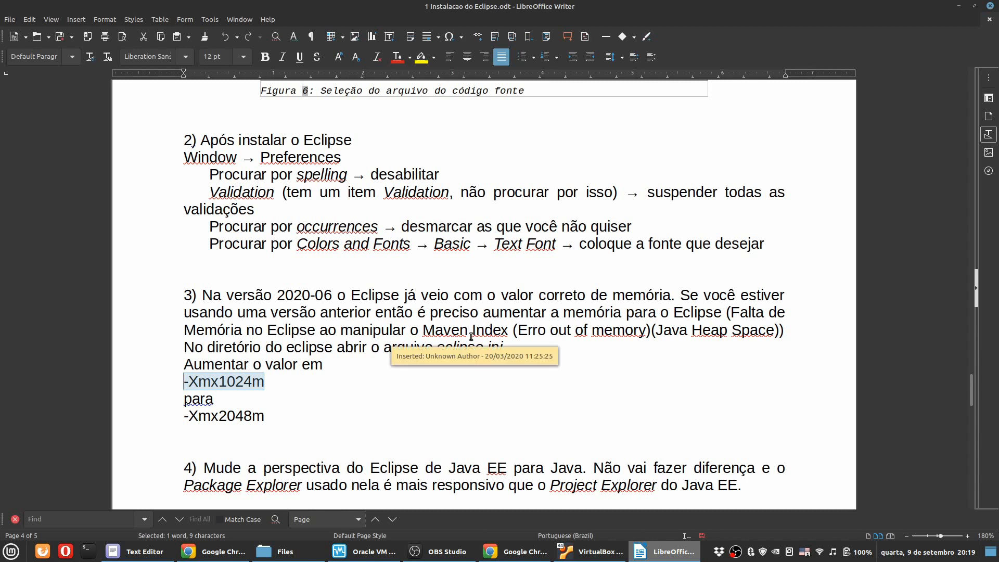
{"action": "left_click", "coordinate": [269, 412]}
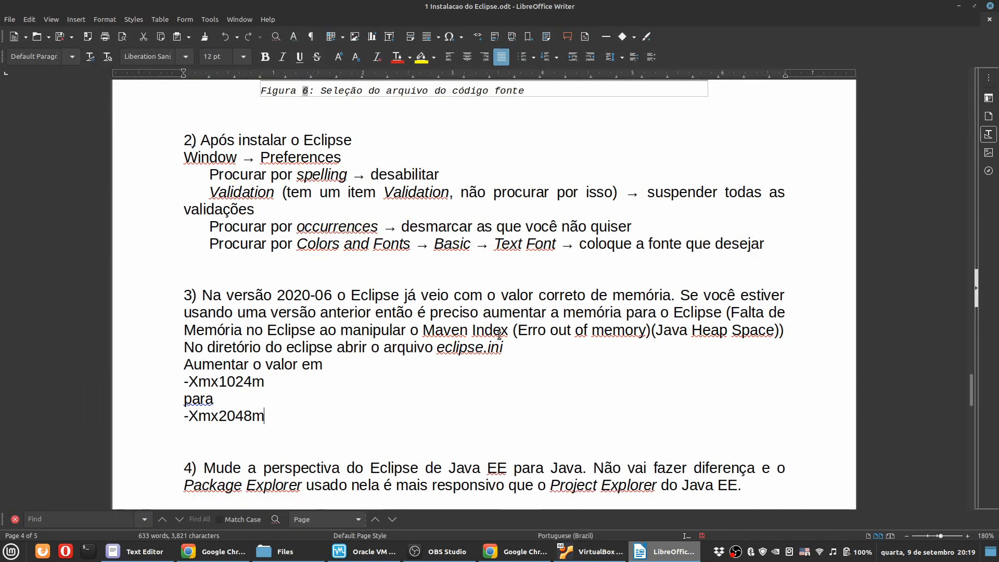
{"action": "left_click_drag", "start_coordinate": [267, 416], "coordinate": [183, 416]}
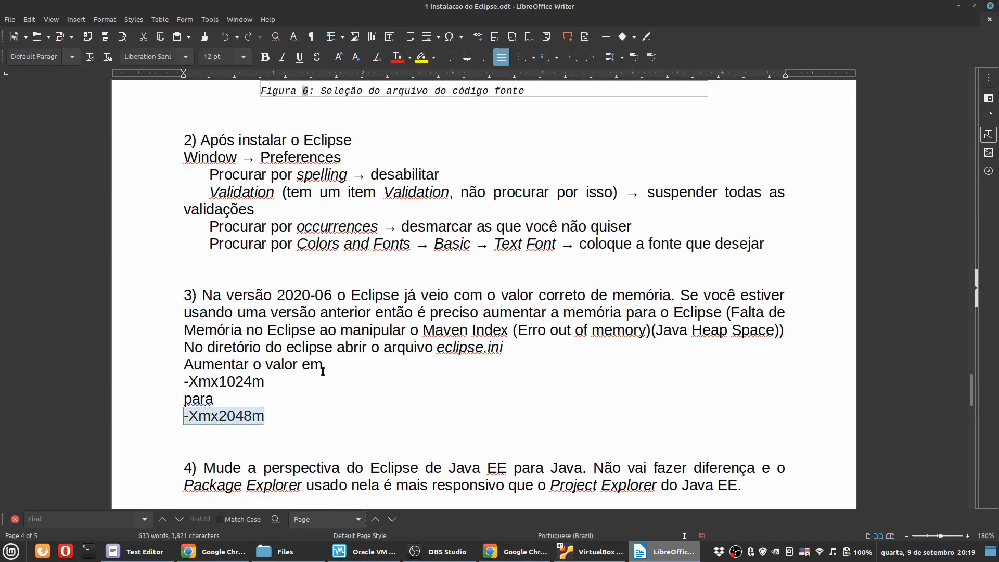
{"action": "scroll", "coordinate": [304, 285], "scroll_direction": "down", "scroll_amount": 3}
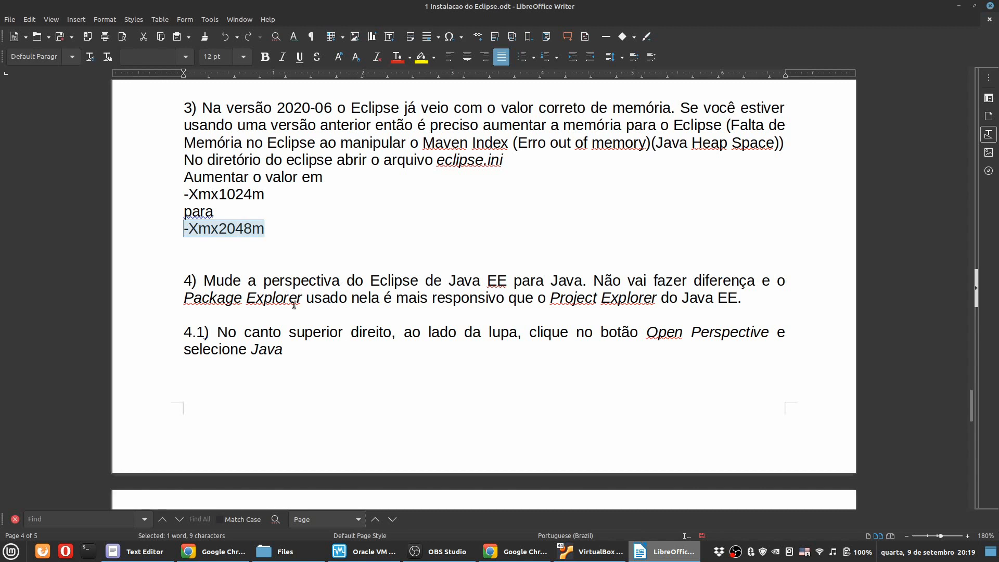
{"action": "scroll", "coordinate": [304, 298], "scroll_direction": "down", "scroll_amount": 5}
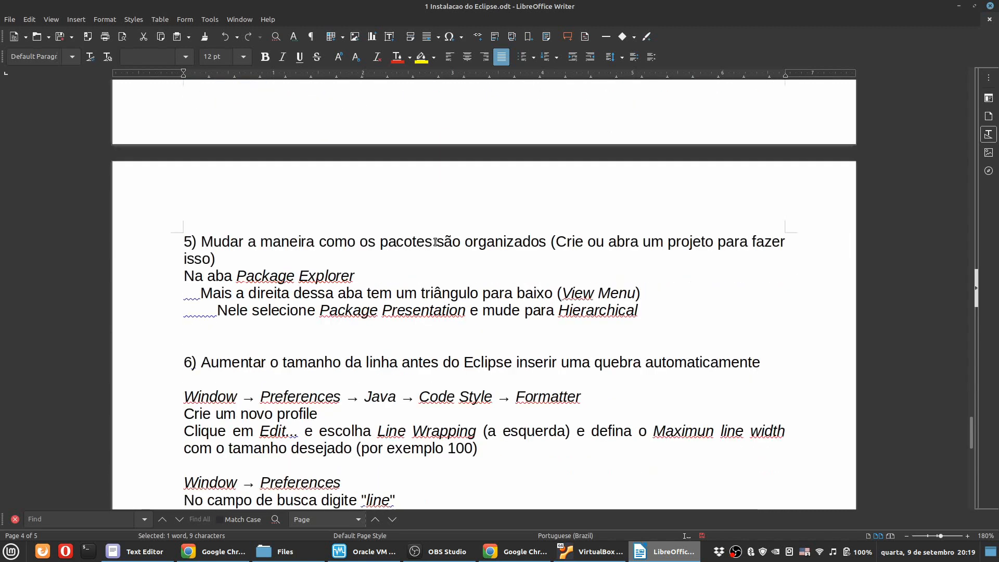
Step: Close eclipse.ini and the eclipse folder window in the virtual machine, and return to the Writer guide
{"action": "left_click", "coordinate": [590, 551]}
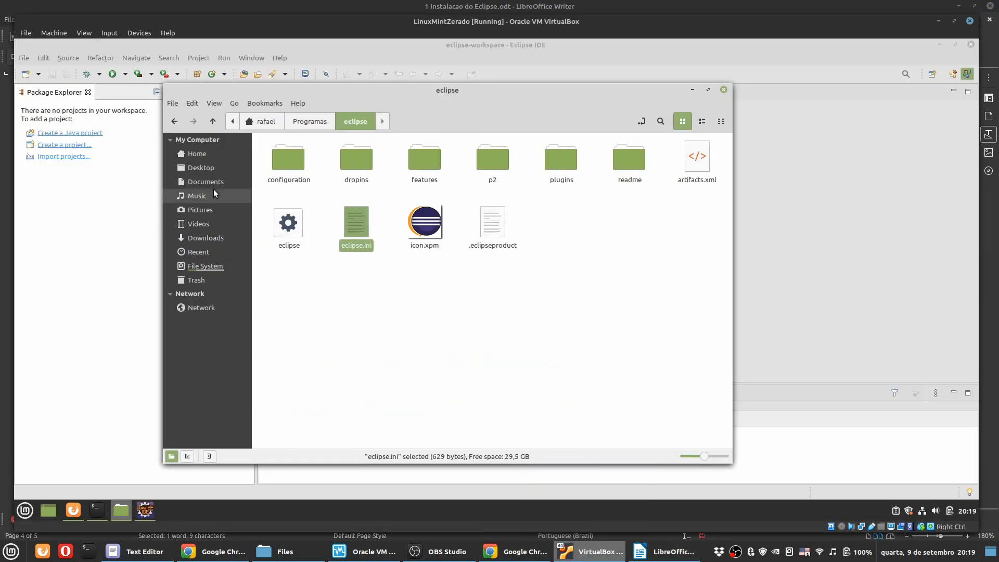
{"action": "left_click", "coordinate": [722, 91]}
{"action": "left_click", "coordinate": [663, 551]}
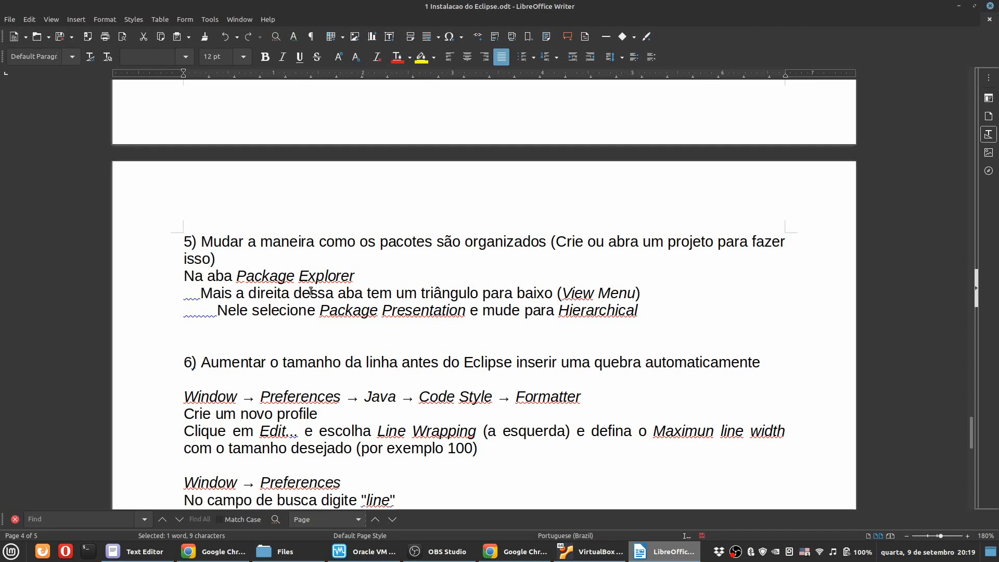
Step: Read the guide's items 5 and 6 on package presentation and line width, and view the useful shortcuts in "2 Uso do Eclipse.odt"
{"action": "scroll", "coordinate": [311, 292], "scroll_direction": "down", "scroll_amount": 2}
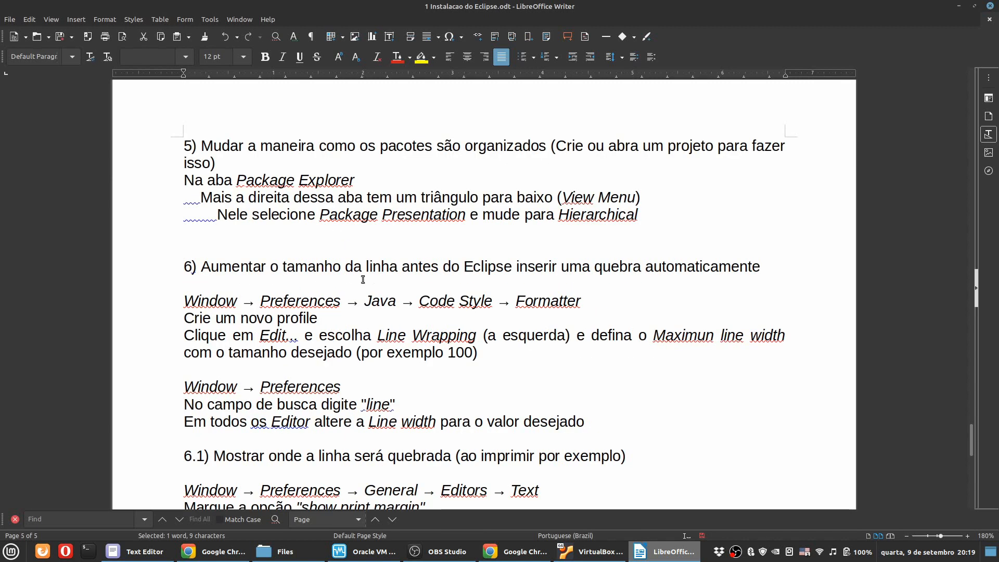
{"action": "scroll", "coordinate": [362, 280], "scroll_direction": "down", "scroll_amount": 1}
{"action": "scroll", "coordinate": [362, 279], "scroll_direction": "down", "scroll_amount": 2}
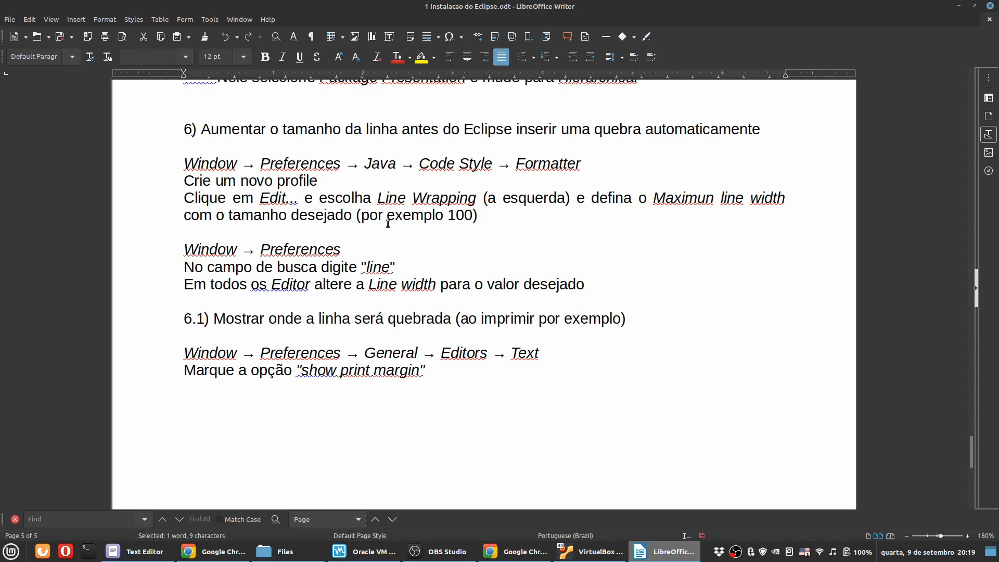
{"action": "scroll", "coordinate": [388, 223], "scroll_direction": "up", "scroll_amount": 3}
{"action": "scroll", "coordinate": [359, 297], "scroll_direction": "up", "scroll_amount": 2}
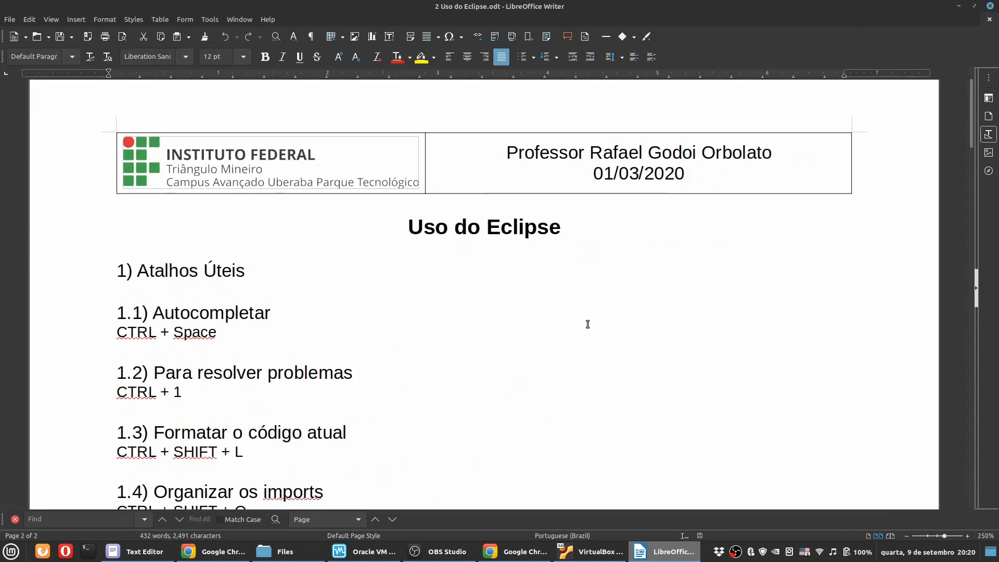
{"action": "left_click", "coordinate": [290, 287]}
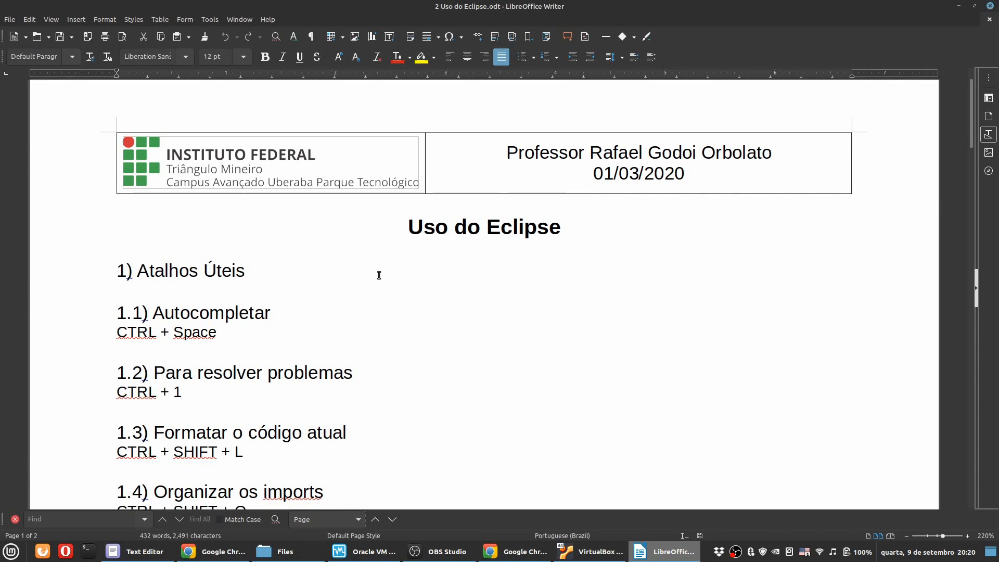
Step: Review the useful Eclipse shortcuts 1.1 to 1.9 in the "Uso do Eclipse" guide, from autocomplete to generating System.out.println()
{"action": "scroll", "coordinate": [379, 275], "scroll_direction": "down", "scroll_amount": 6}
{"action": "scroll", "coordinate": [384, 287], "scroll_direction": "down", "scroll_amount": 3}
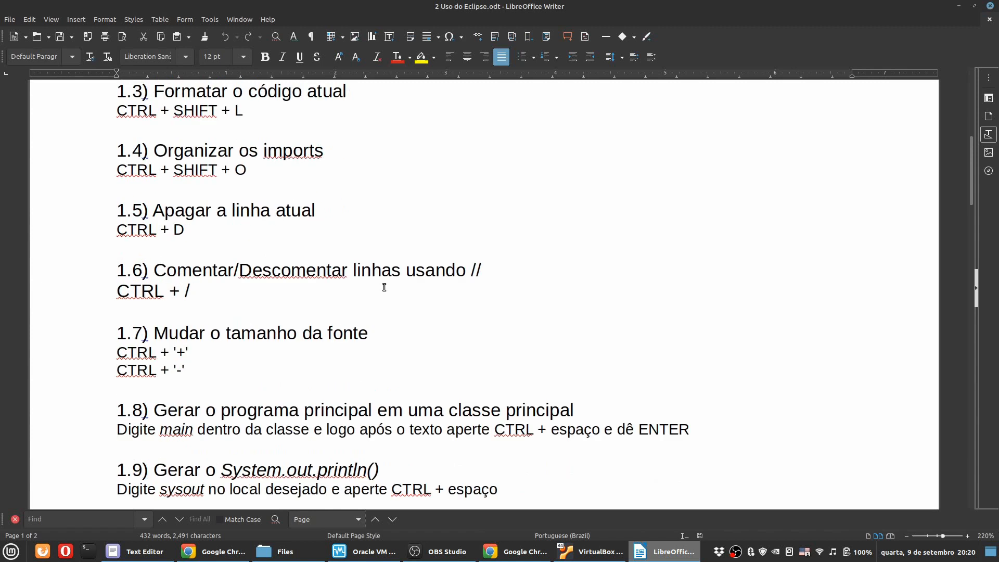
{"action": "scroll", "coordinate": [382, 306], "scroll_direction": "up", "scroll_amount": 9}
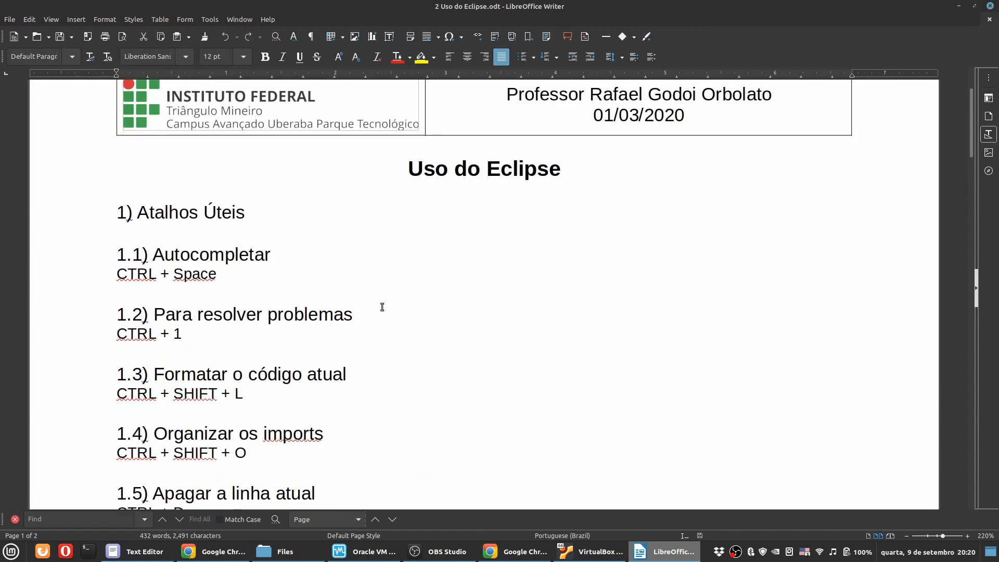
{"action": "left_click", "coordinate": [242, 245]}
{"action": "scroll", "coordinate": [286, 393], "scroll_direction": "down", "scroll_amount": 3}
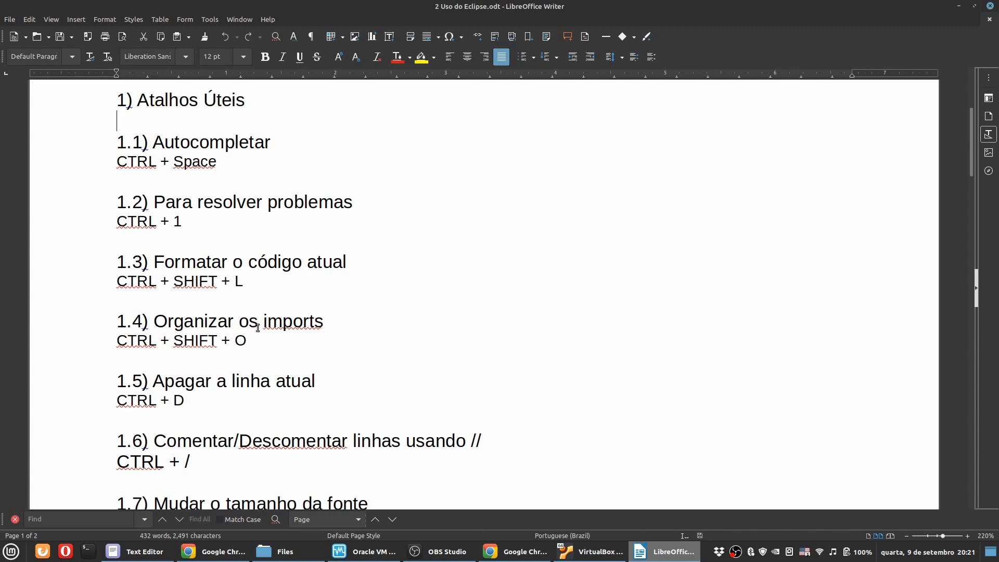
{"action": "left_click", "coordinate": [205, 402]}
{"action": "scroll", "coordinate": [246, 397], "scroll_direction": "down", "scroll_amount": 3}
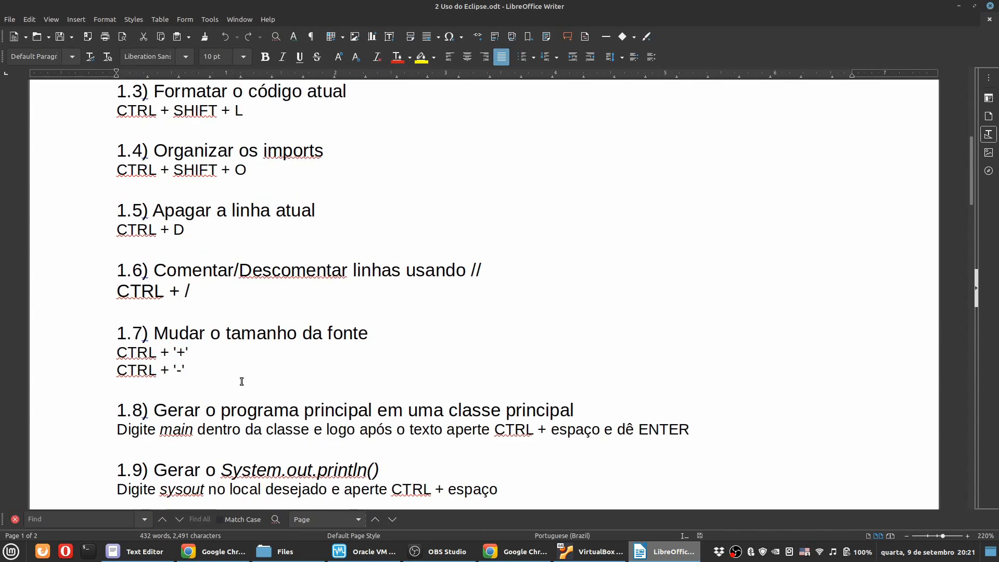
{"action": "left_click", "coordinate": [205, 364]}
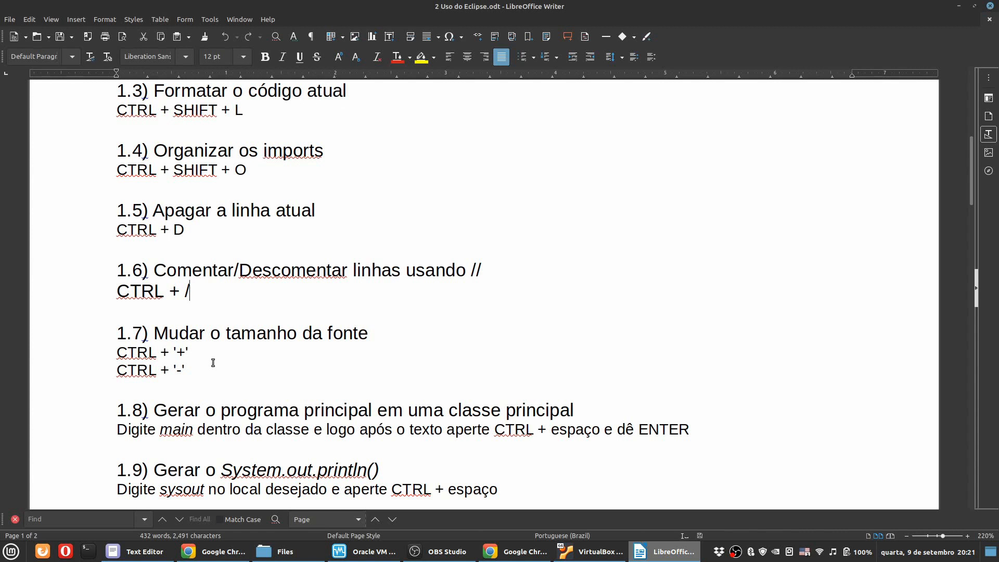
Step: Read the guide's remaining shortcuts on code generation and searching, then sections 2 and 3 on importing Maven projects and configuring menu options
{"action": "scroll", "coordinate": [278, 353], "scroll_direction": "down", "scroll_amount": 1}
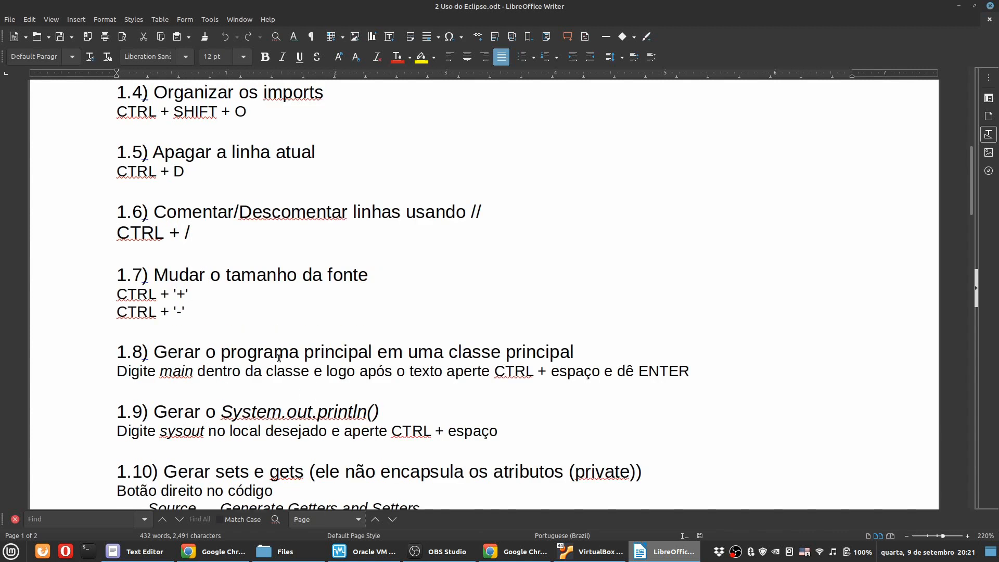
{"action": "scroll", "coordinate": [318, 355], "scroll_direction": "down", "scroll_amount": 6}
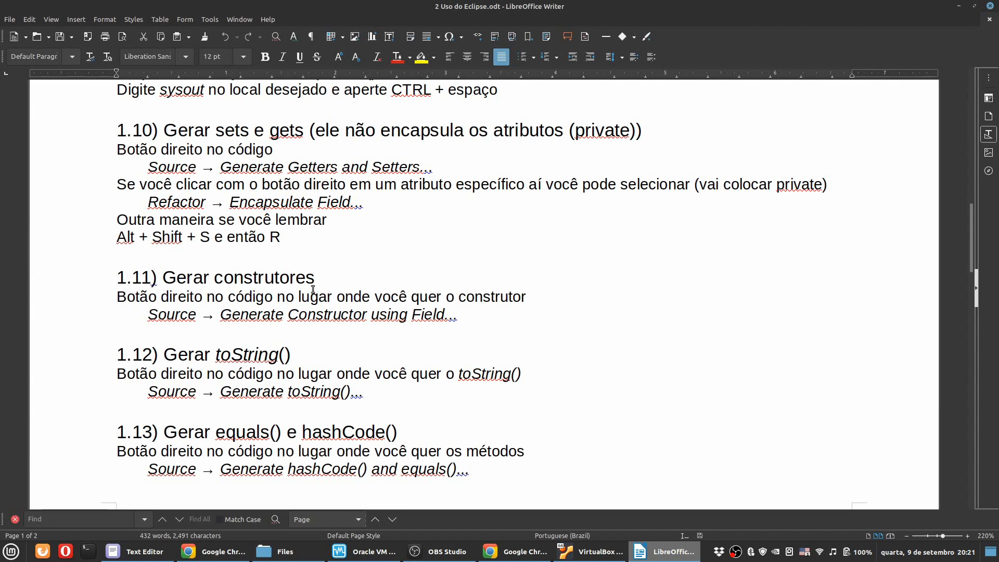
{"action": "scroll", "coordinate": [329, 424], "scroll_direction": "down", "scroll_amount": 5}
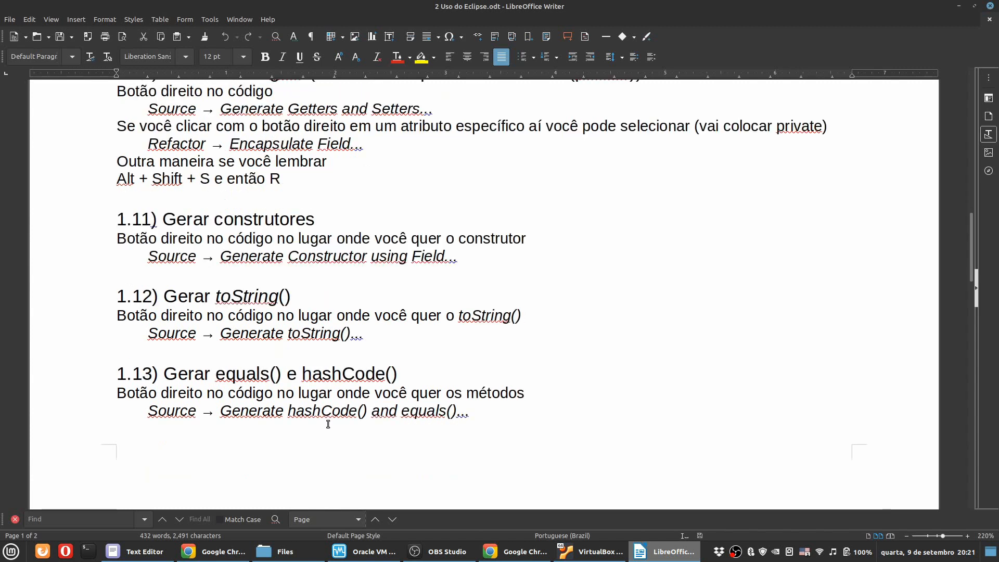
{"action": "scroll", "coordinate": [328, 424], "scroll_direction": "down", "scroll_amount": 7}
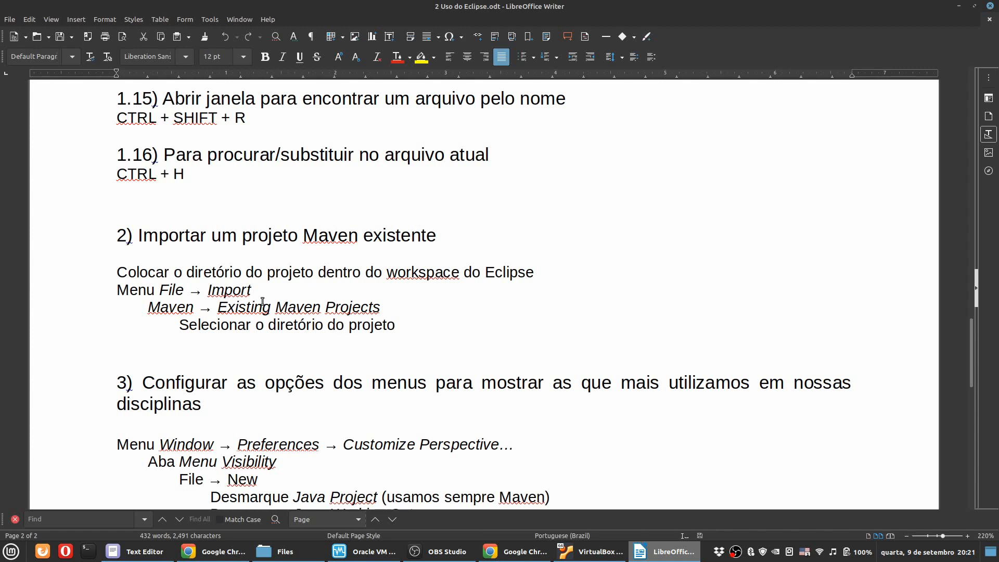
{"action": "scroll", "coordinate": [263, 302], "scroll_direction": "down", "scroll_amount": 4}
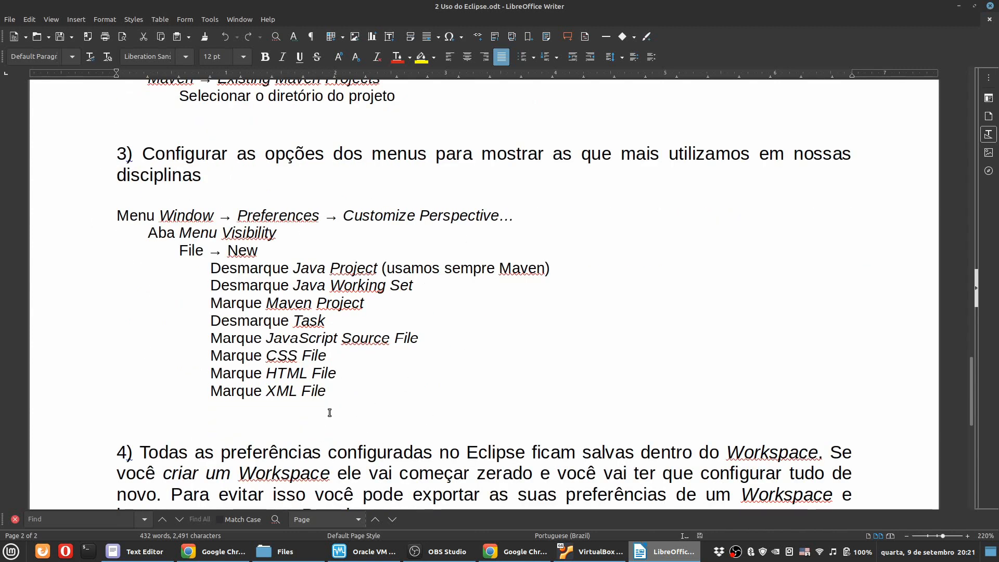
Step: Switch to Eclipse in the virtual machine and view the item types offered for creating something new
{"action": "key", "text": "alt+Tab"}
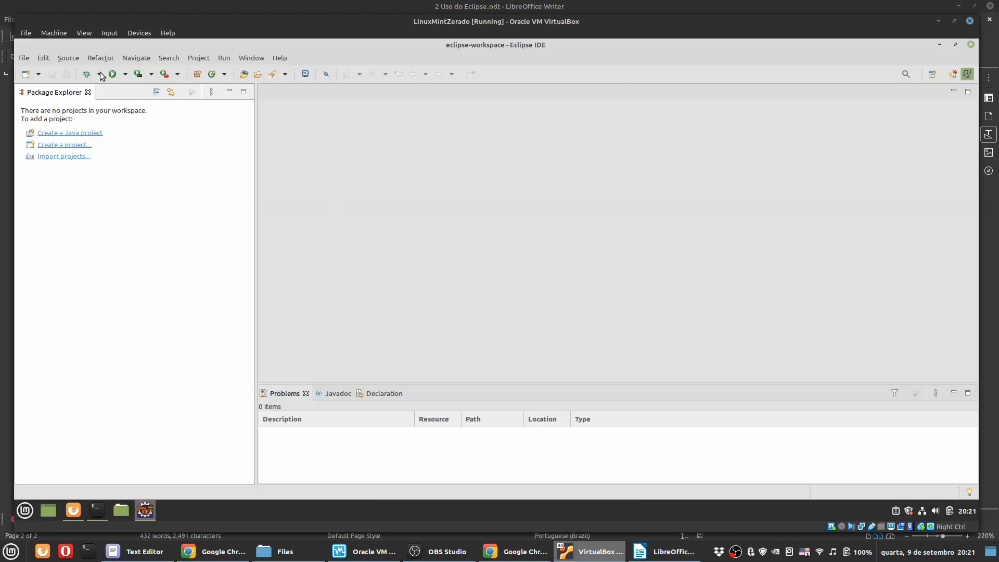
{"action": "left_click", "coordinate": [26, 62]}
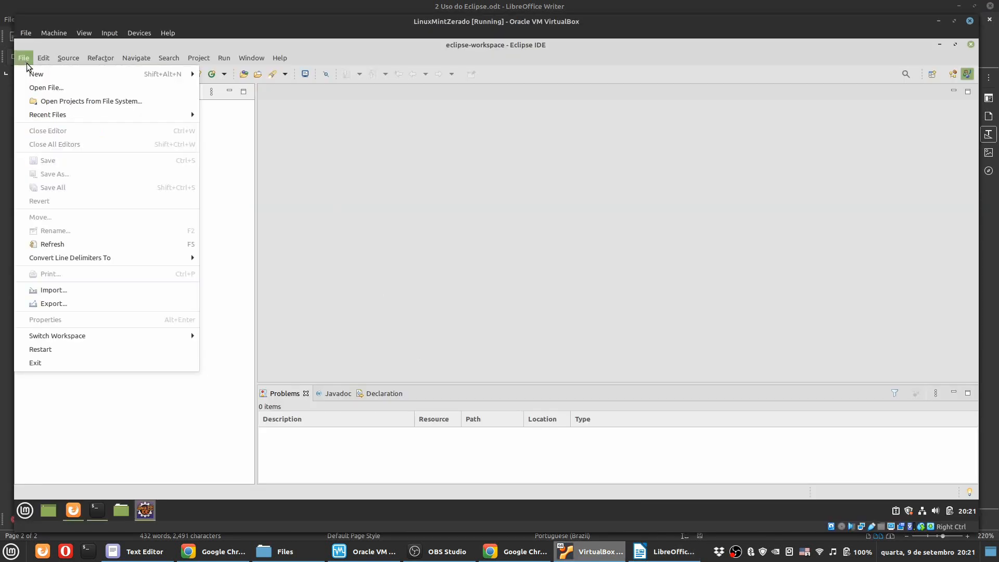
{"action": "mouse_move", "coordinate": [34, 74]}
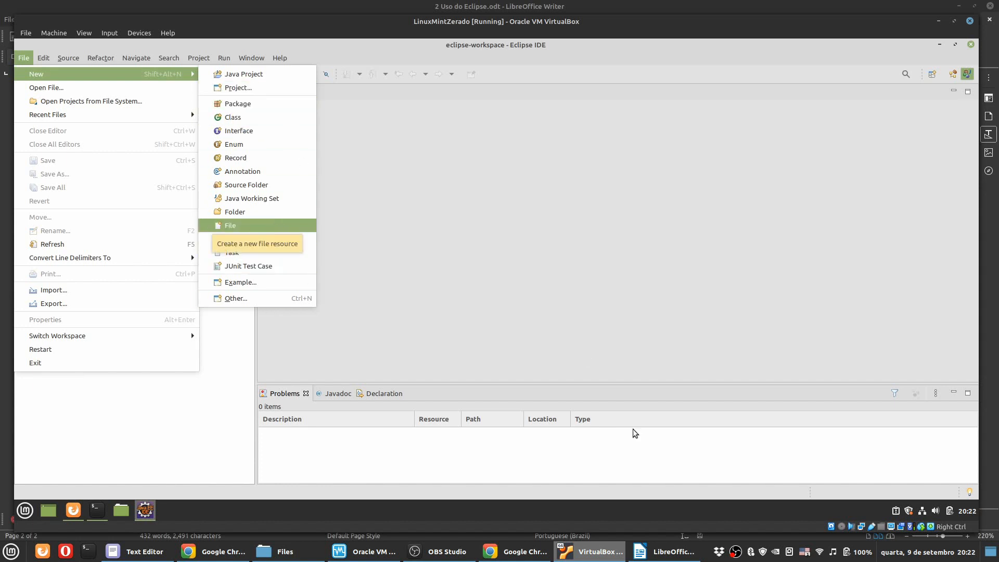
Step: Return to the Writer guide and replace the word "Preferences" with "Perspective" in section 3's menu path
{"action": "left_click", "coordinate": [663, 552]}
{"action": "double_click", "coordinate": [312, 214]}
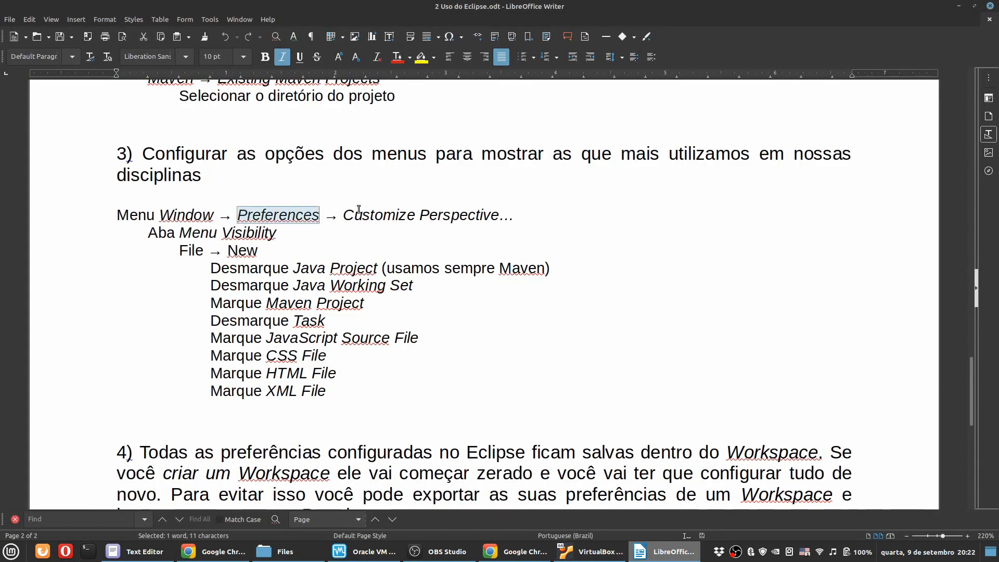
{"action": "type", "text": "Perspective"}
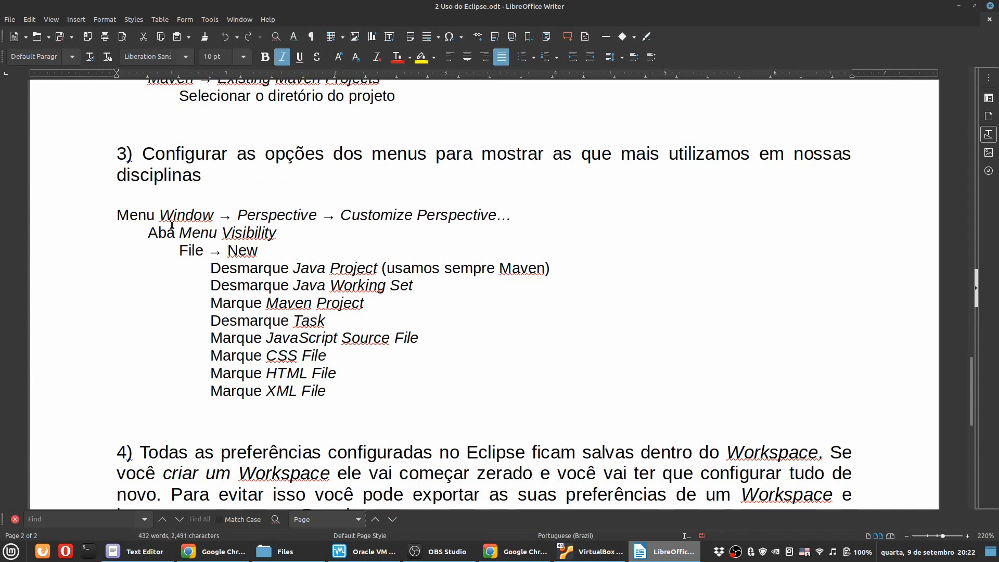
Step: Switch to Eclipse, open Customize Perspective for the Java perspective, and expand the File > New entries in its menu visibility settings
{"action": "left_click", "coordinate": [590, 551]}
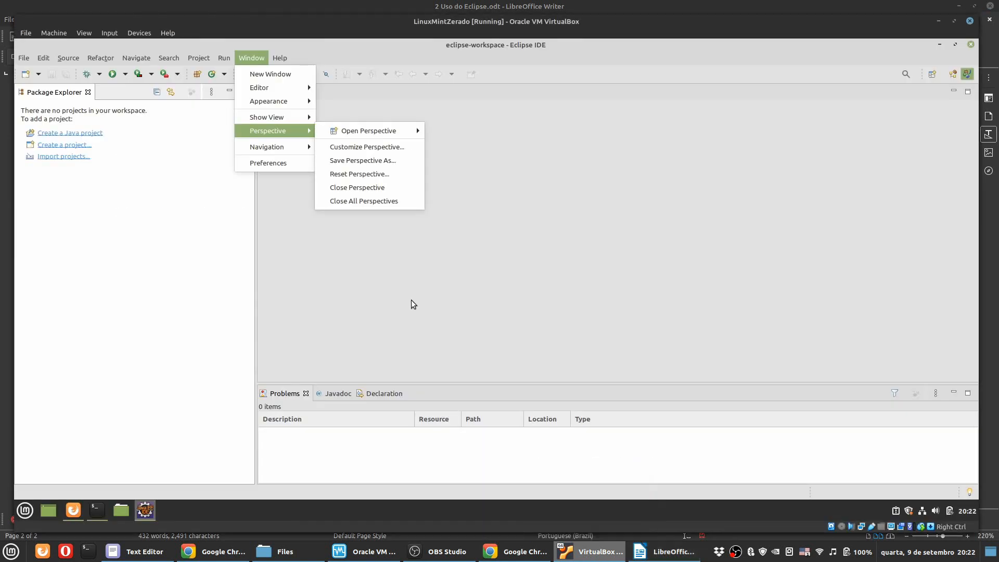
{"action": "left_click", "coordinate": [366, 147]}
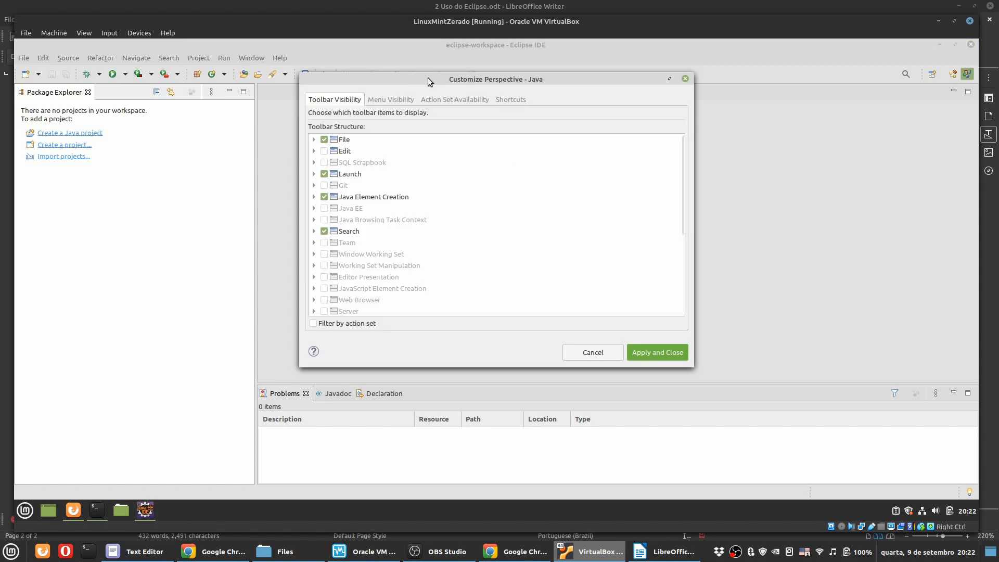
{"action": "left_click_drag", "start_coordinate": [427, 77], "coordinate": [375, 125]}
{"action": "left_click", "coordinate": [664, 551]}
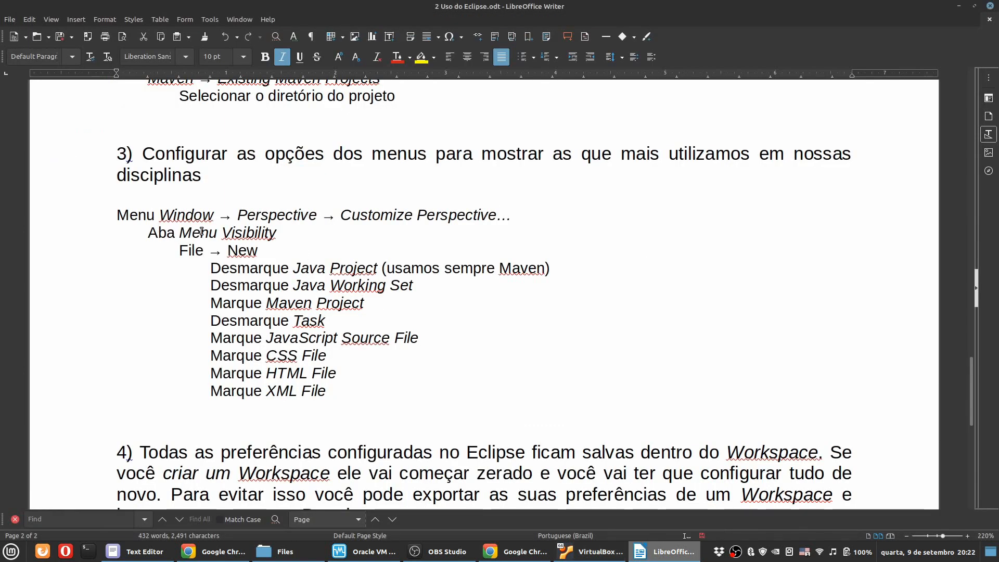
{"action": "left_click", "coordinate": [591, 551]}
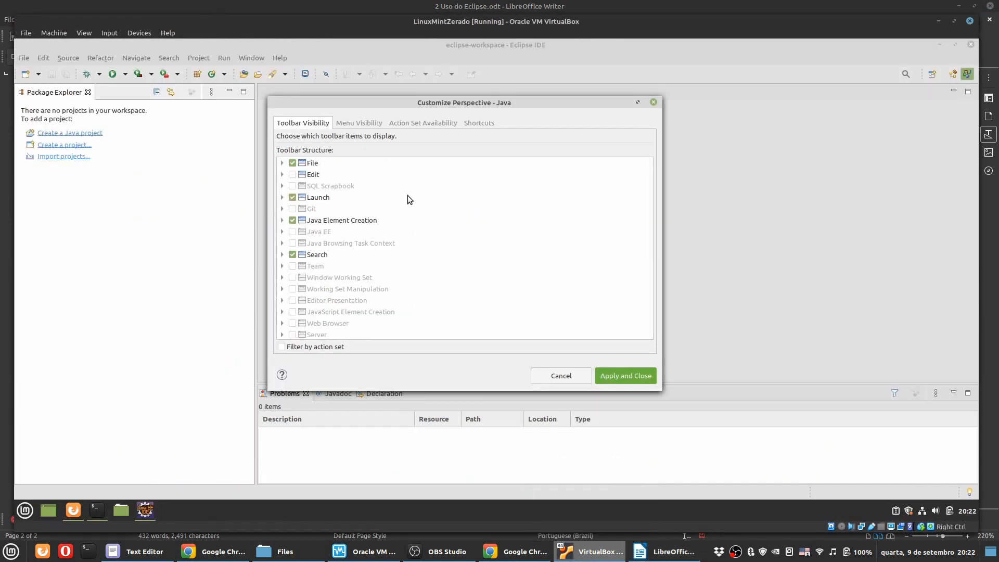
{"action": "left_click", "coordinate": [363, 124]}
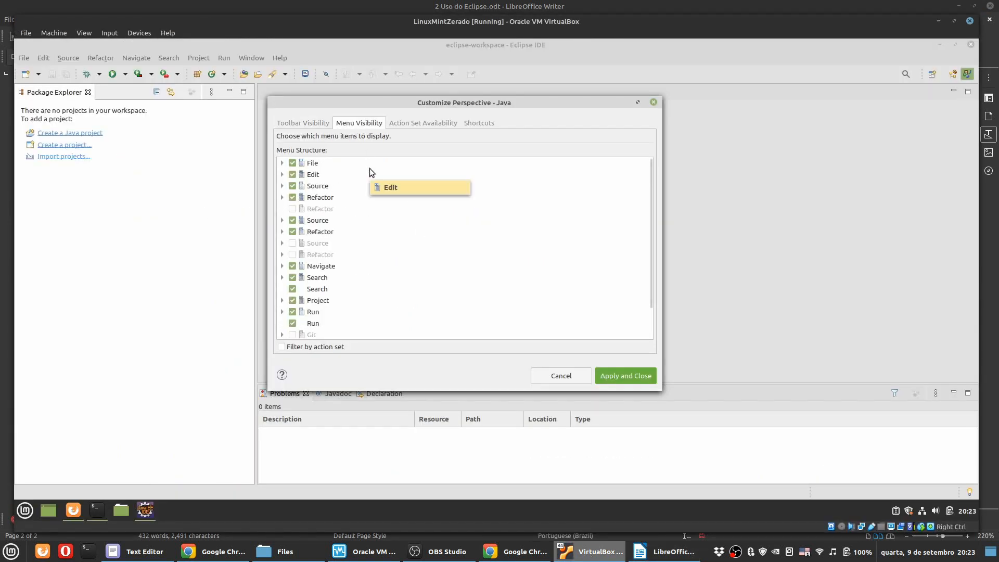
{"action": "left_click", "coordinate": [282, 163]}
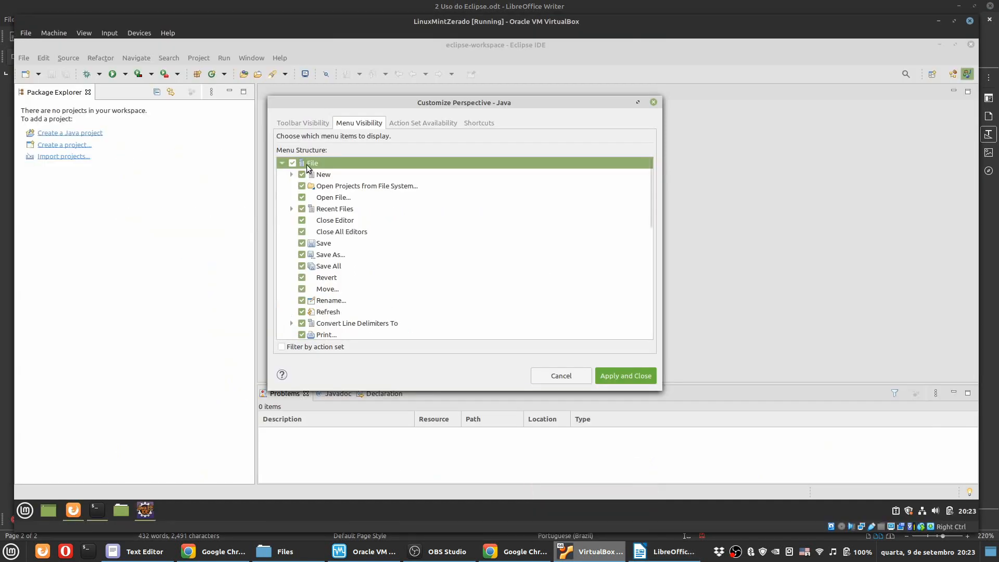
{"action": "left_click", "coordinate": [292, 175]}
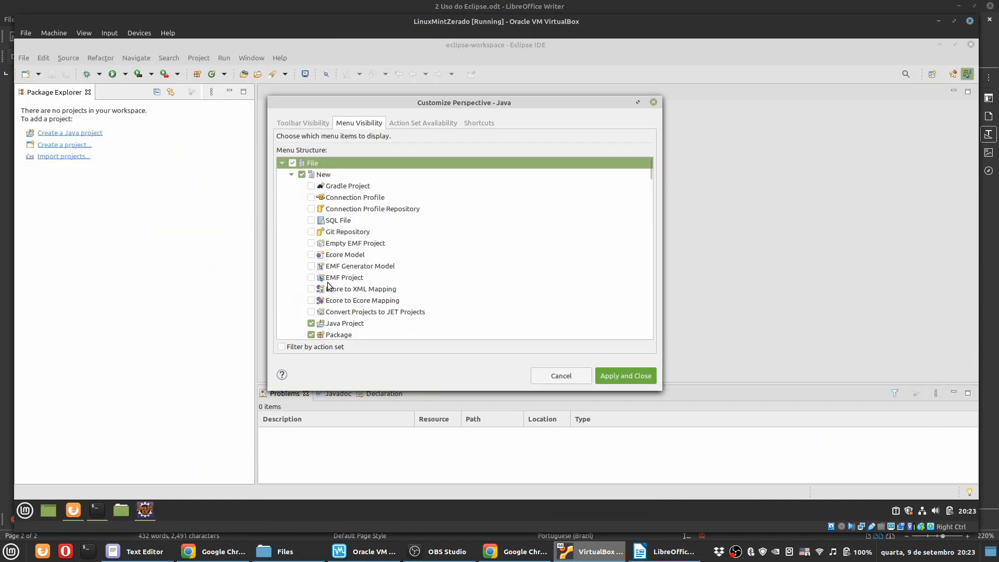
Step: Following section 3 of the guide, disable Java Project and Java Working Set among the visible File > New entries
{"action": "scroll", "coordinate": [307, 224], "scroll_direction": "down", "scroll_amount": 2}
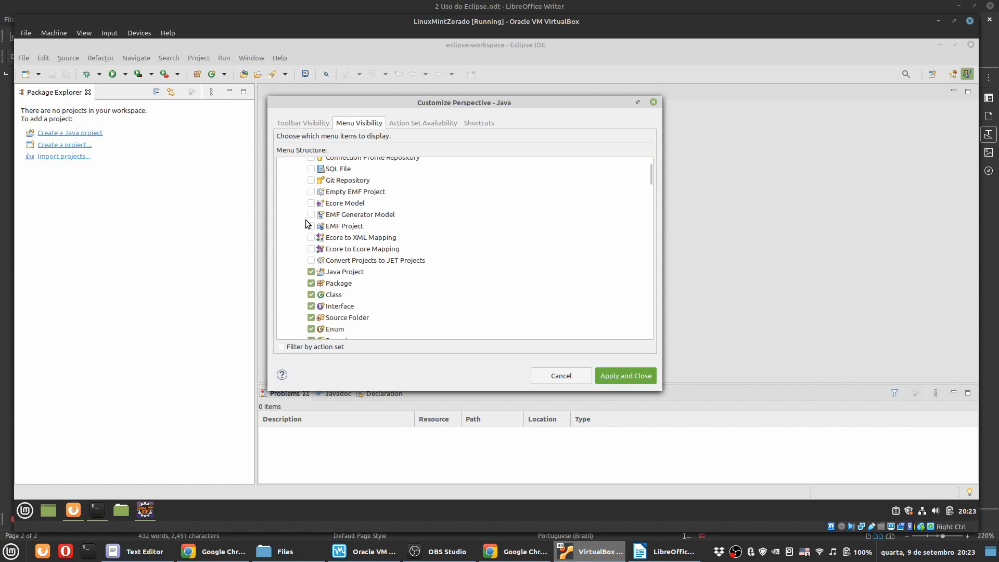
{"action": "scroll", "coordinate": [307, 224], "scroll_direction": "up", "scroll_amount": 2}
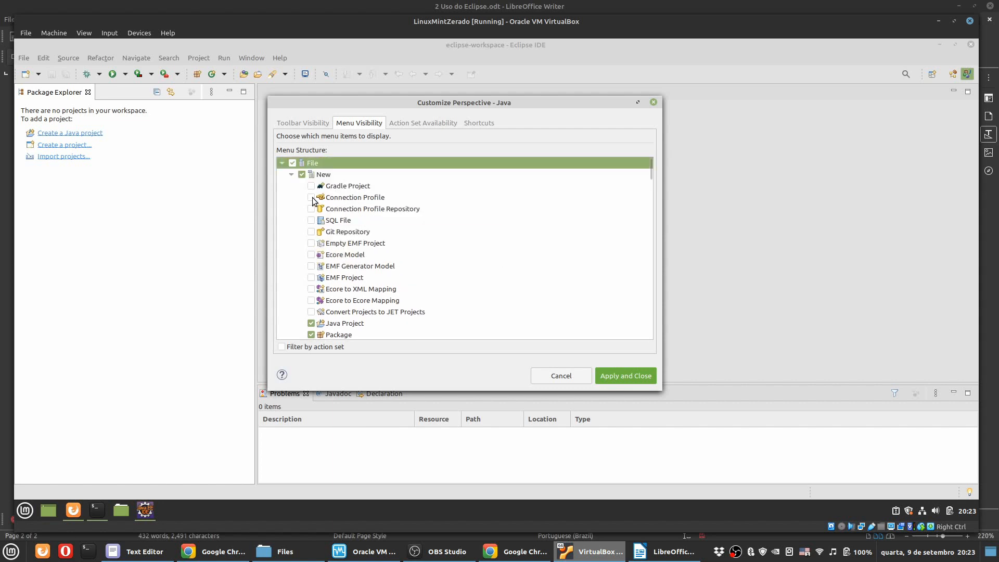
{"action": "scroll", "coordinate": [403, 207], "scroll_direction": "down", "scroll_amount": 3}
{"action": "left_click", "coordinate": [656, 552]}
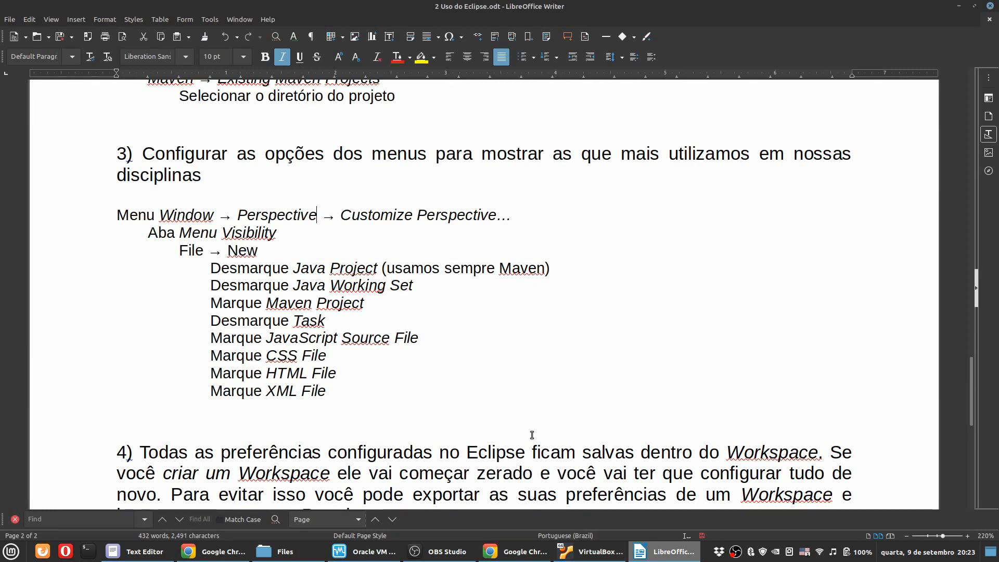
{"action": "left_click", "coordinate": [590, 552]}
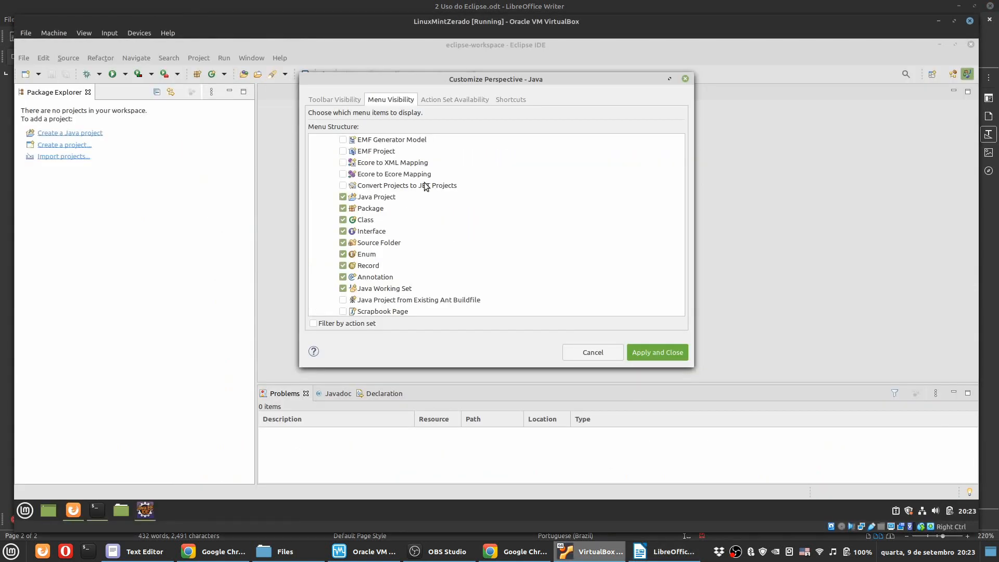
{"action": "left_click", "coordinate": [343, 196]}
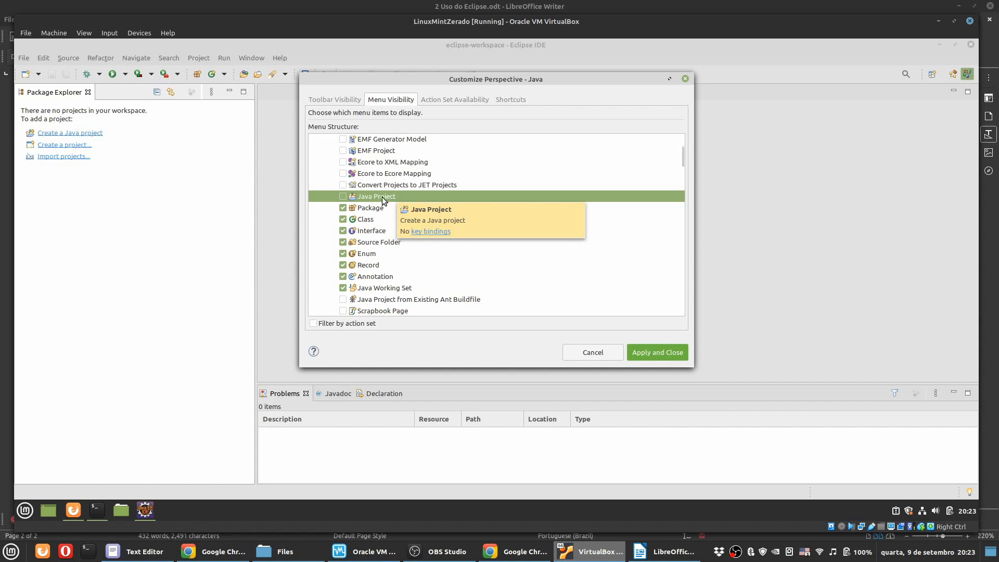
{"action": "left_click", "coordinate": [387, 290]}
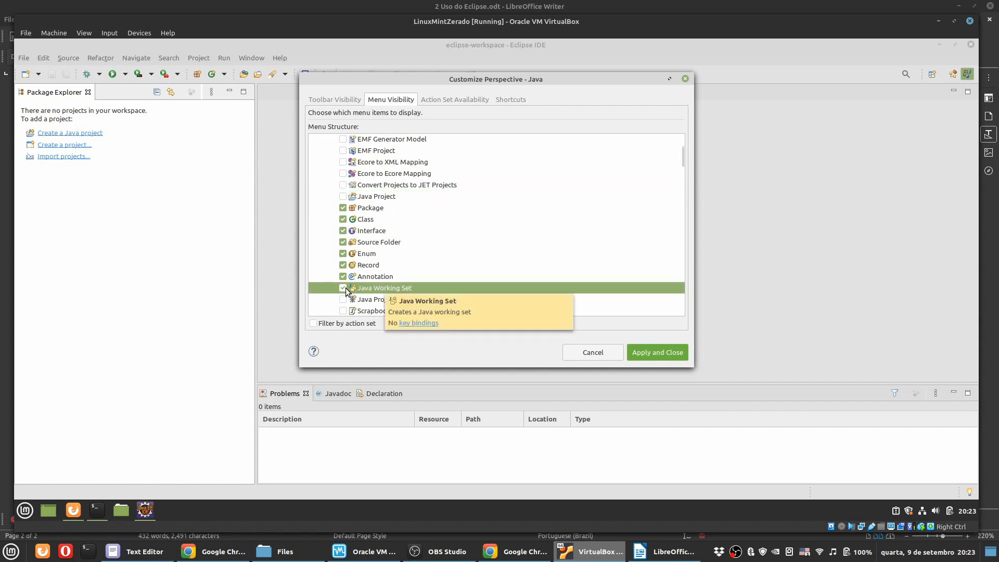
{"action": "left_click", "coordinate": [346, 288]}
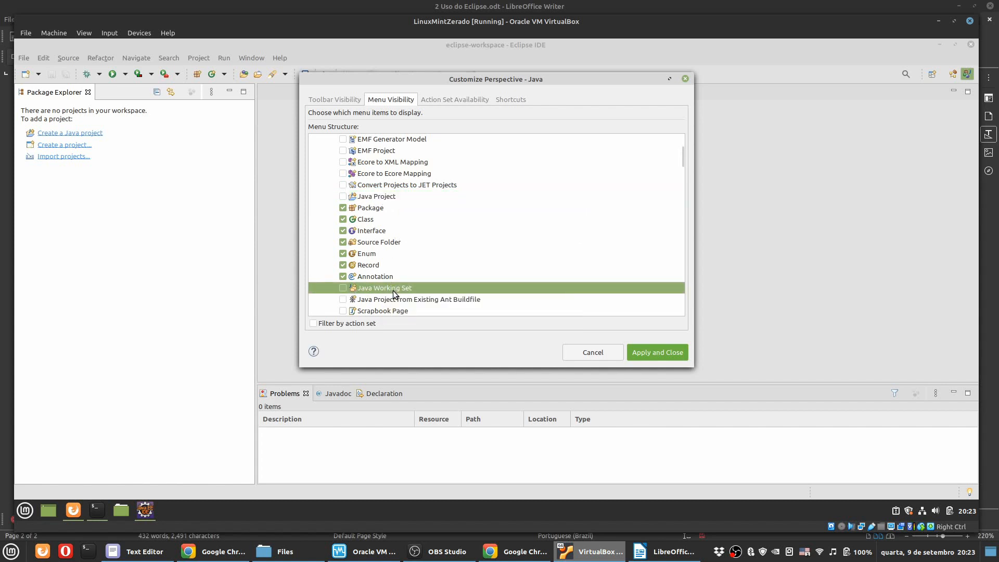
Step: Check the guide's next item and enable Maven Project among the visible File > New entries
{"action": "left_click", "coordinate": [664, 551]}
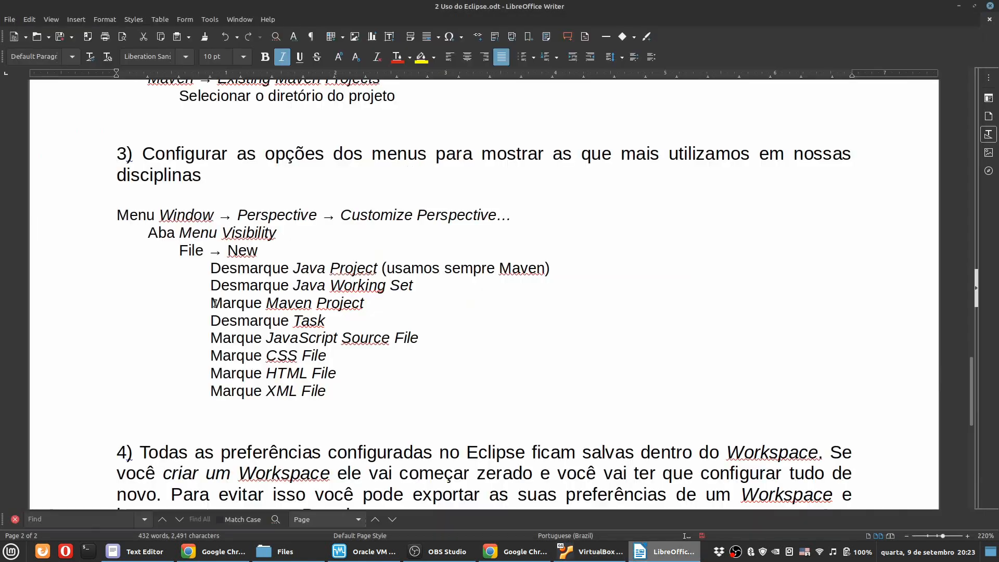
{"action": "left_click", "coordinate": [590, 551]}
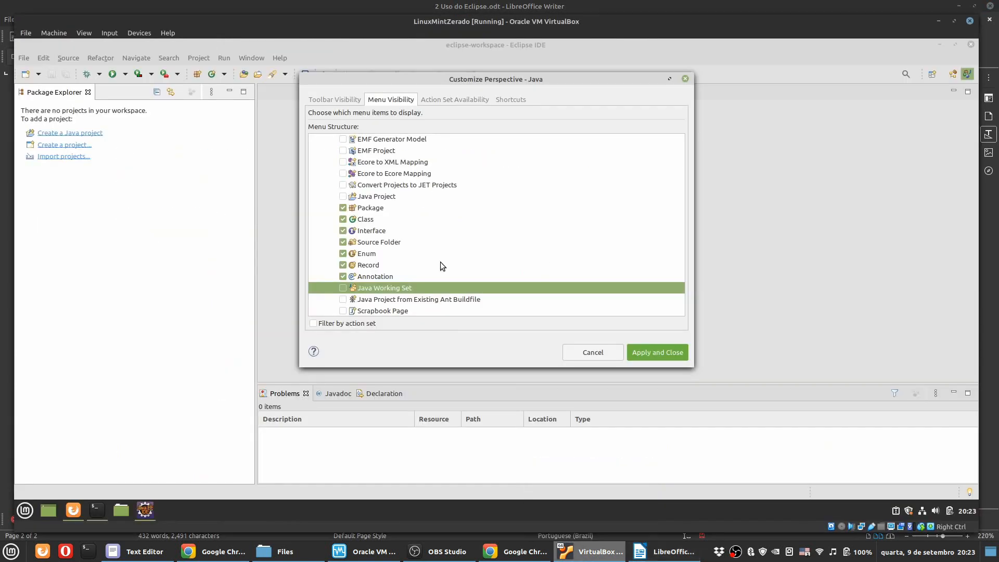
{"action": "scroll", "coordinate": [403, 244], "scroll_direction": "down", "scroll_amount": 3}
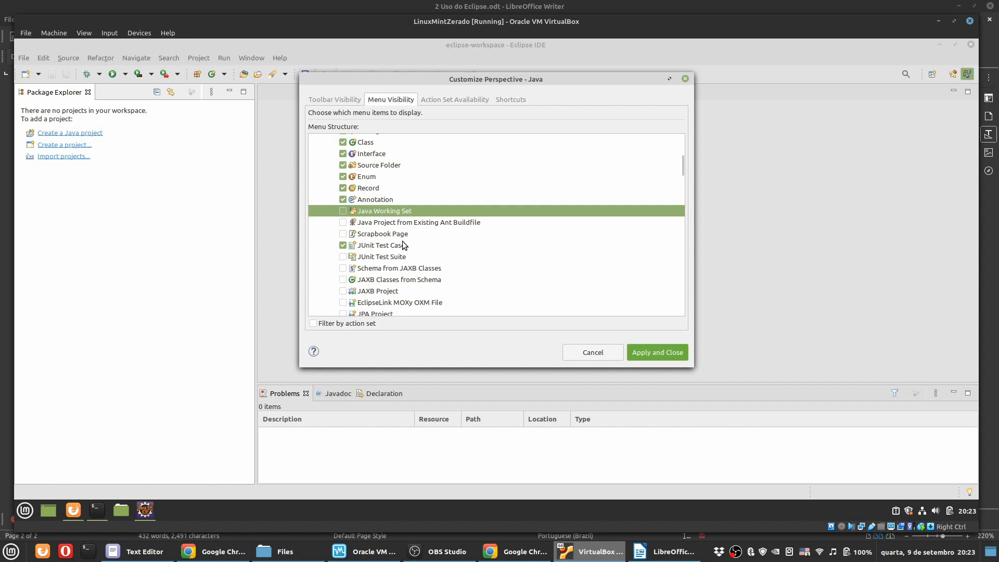
{"action": "scroll", "coordinate": [402, 241], "scroll_direction": "down", "scroll_amount": 9}
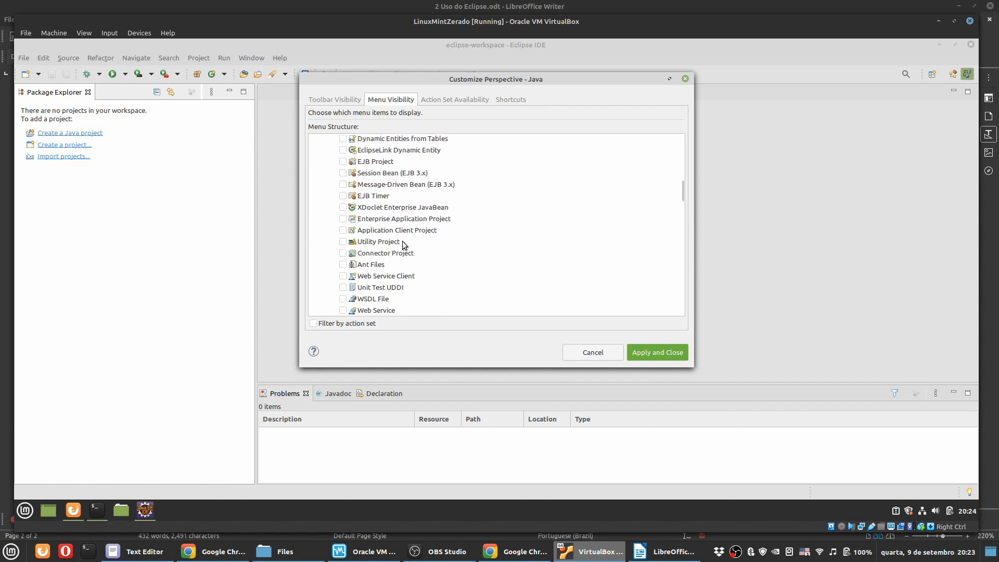
{"action": "scroll", "coordinate": [401, 241], "scroll_direction": "down", "scroll_amount": 3}
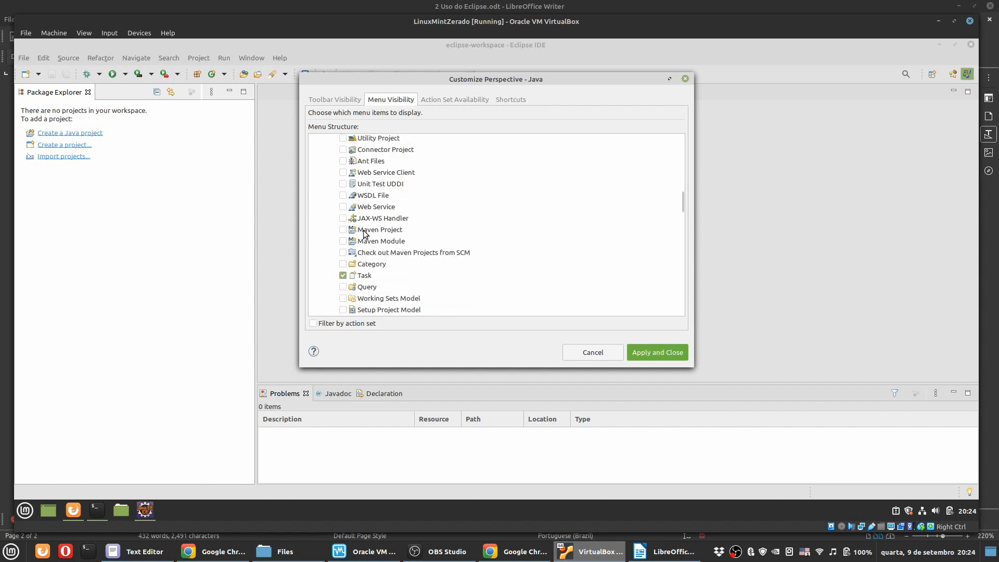
{"action": "left_click", "coordinate": [343, 229]}
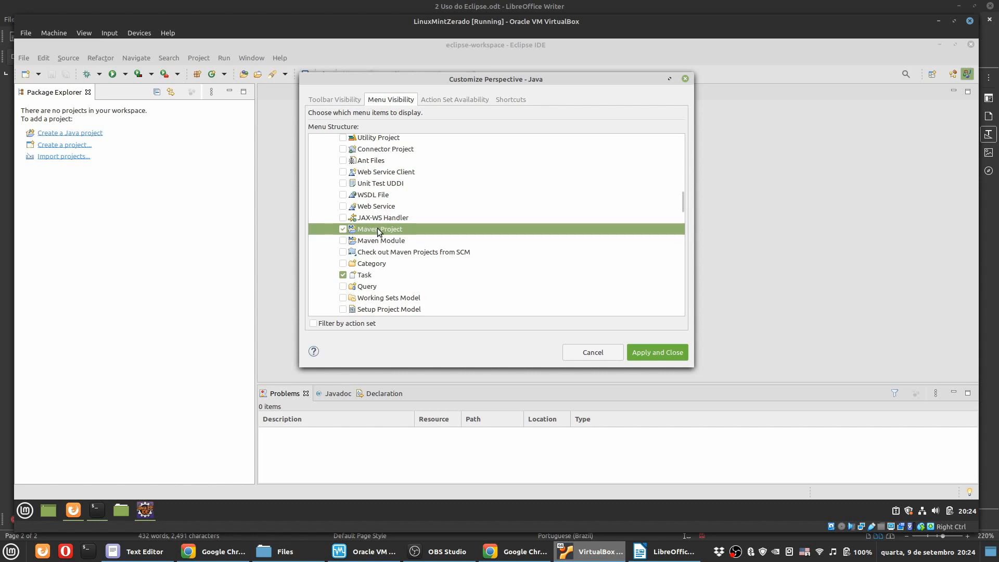
Step: Check the guide's next item and disable Task among the visible File > New entries
{"action": "left_click", "coordinate": [663, 552]}
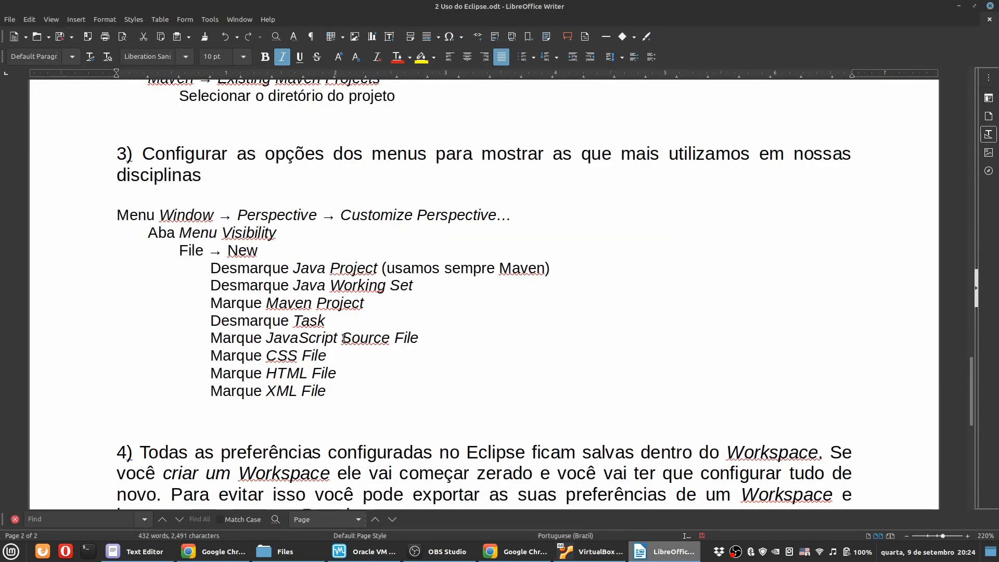
{"action": "left_click", "coordinate": [591, 552]}
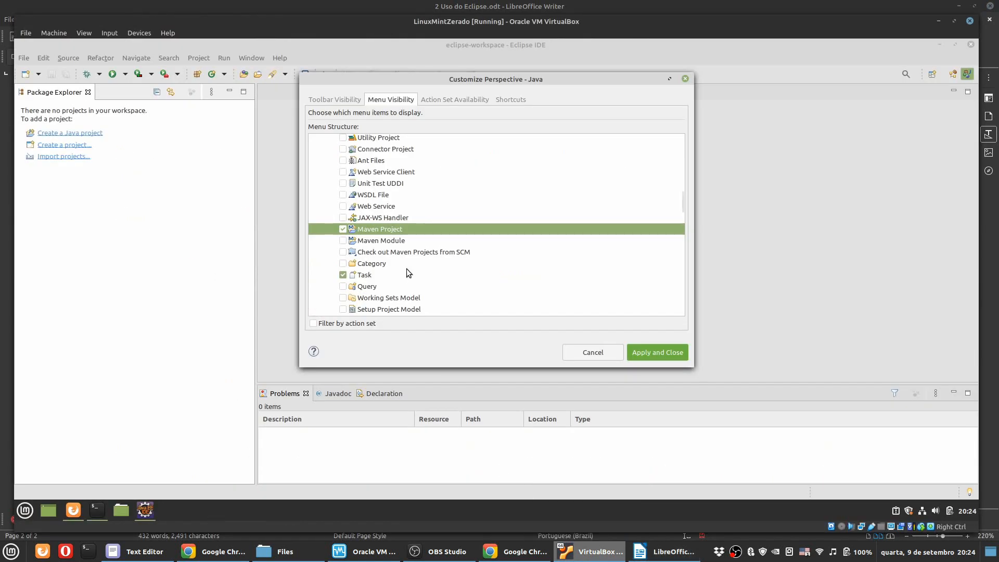
{"action": "left_click", "coordinate": [342, 274]}
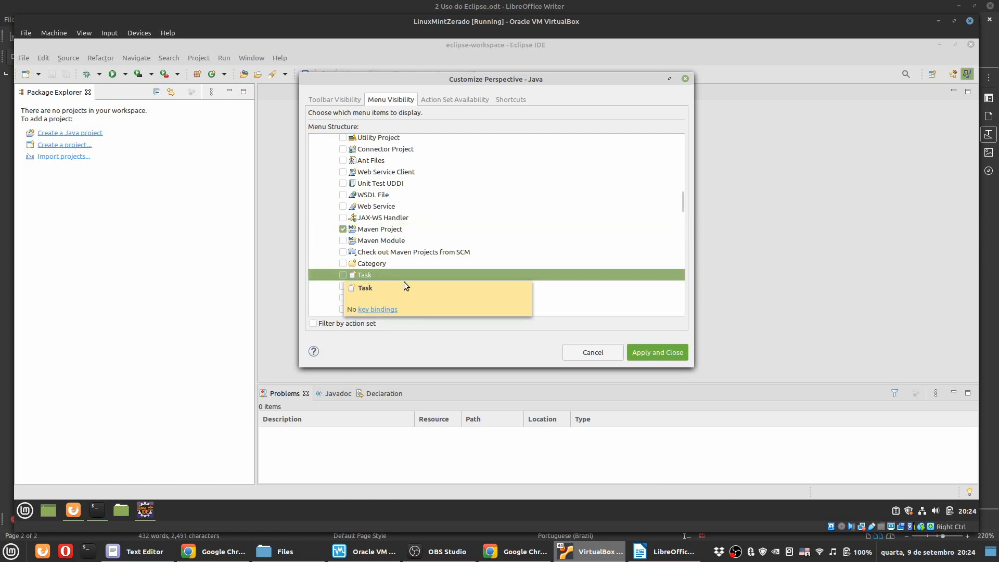
Step: Highlight the guide's last four menu items in section 3, and enable JavaScript Source File among Eclipse's visible File > New entries
{"action": "left_click", "coordinate": [659, 550]}
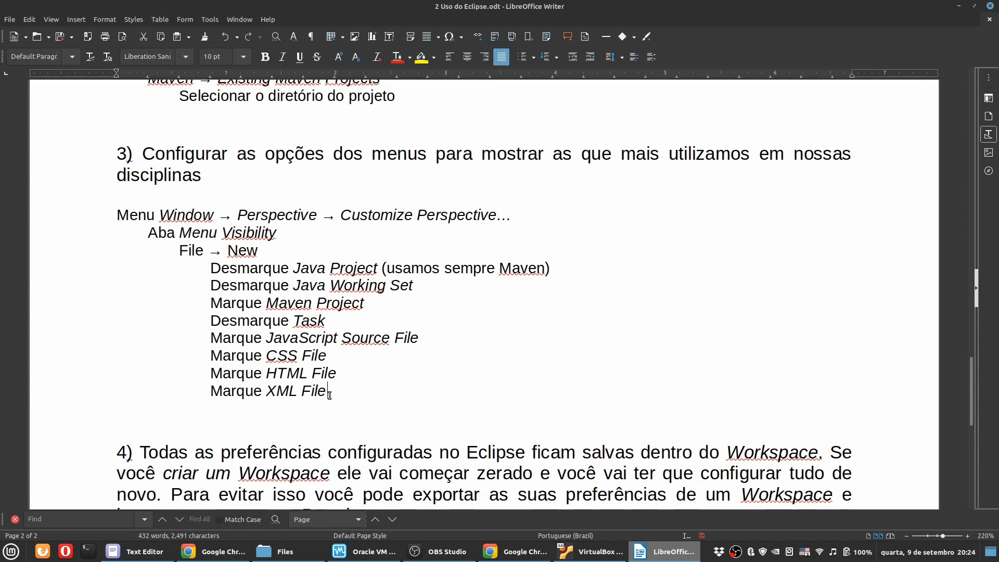
{"action": "left_click_drag", "start_coordinate": [327, 392], "coordinate": [216, 337]}
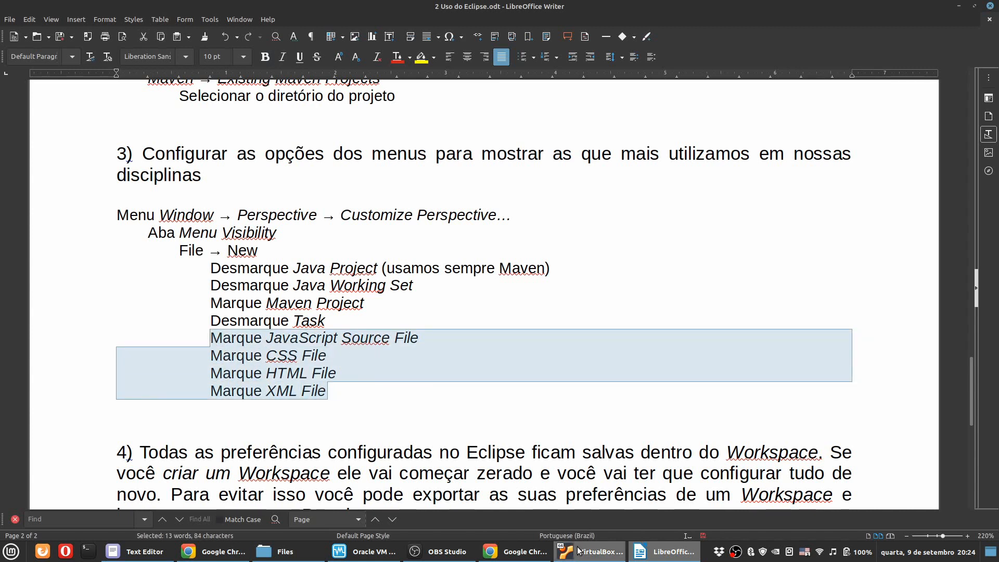
{"action": "left_click", "coordinate": [551, 462]}
{"action": "scroll", "coordinate": [461, 244], "scroll_direction": "down", "scroll_amount": 6}
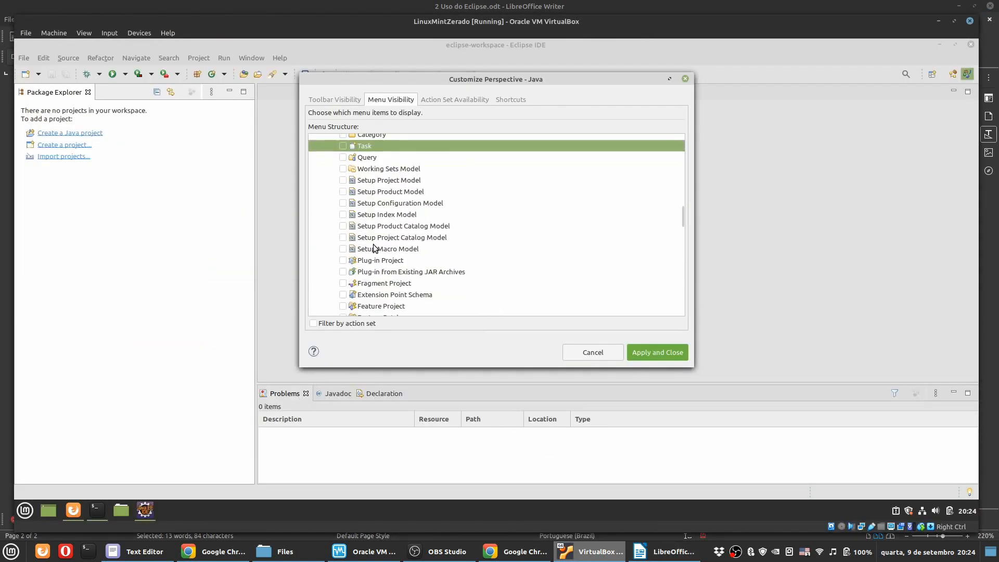
{"action": "scroll", "coordinate": [377, 248], "scroll_direction": "down", "scroll_amount": 3}
{"action": "scroll", "coordinate": [359, 289], "scroll_direction": "down", "scroll_amount": 1}
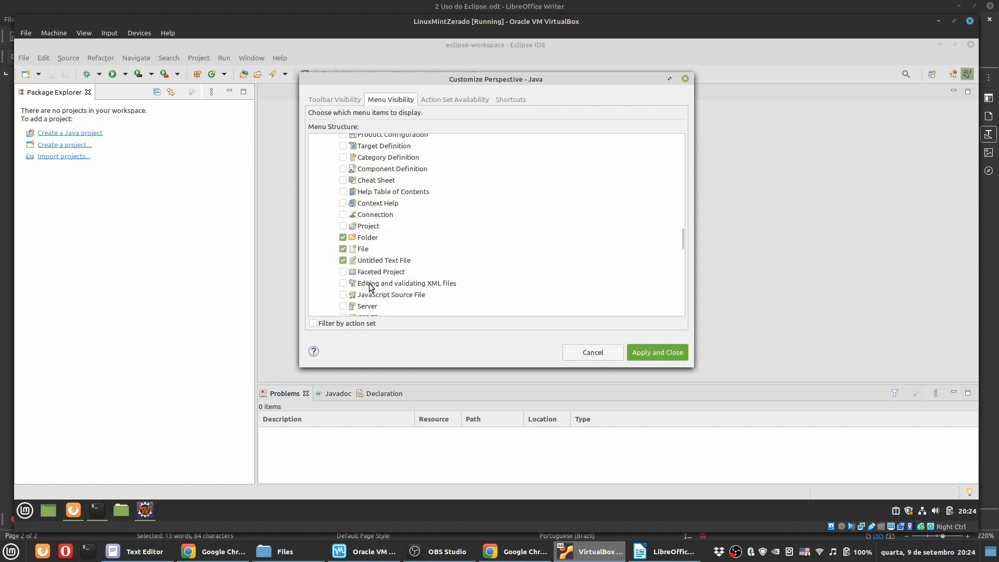
{"action": "left_click", "coordinate": [343, 295]}
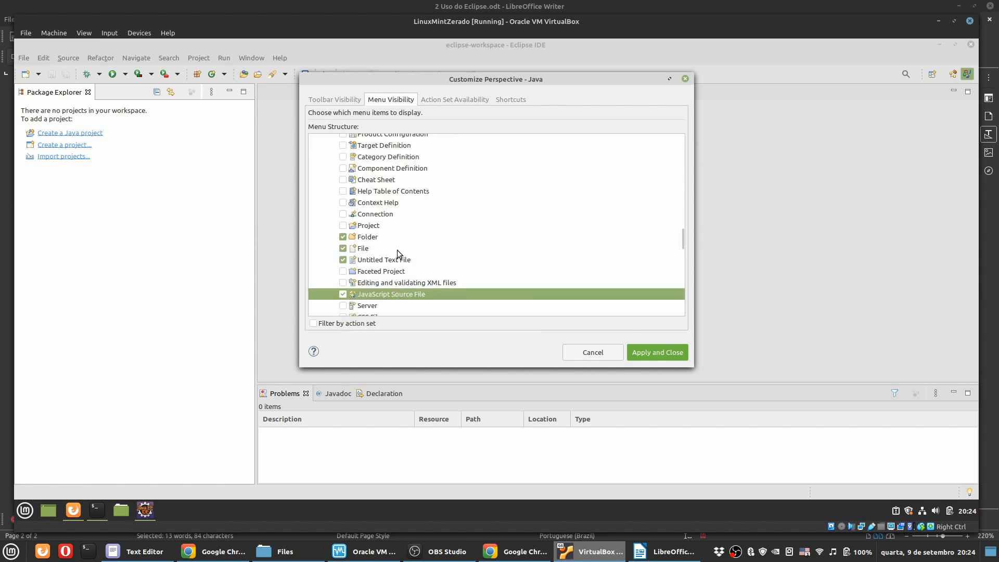
Step: Enable CSS File, HTML File and XML File among the visible File > New entries
{"action": "scroll", "coordinate": [398, 253], "scroll_direction": "down", "scroll_amount": 2}
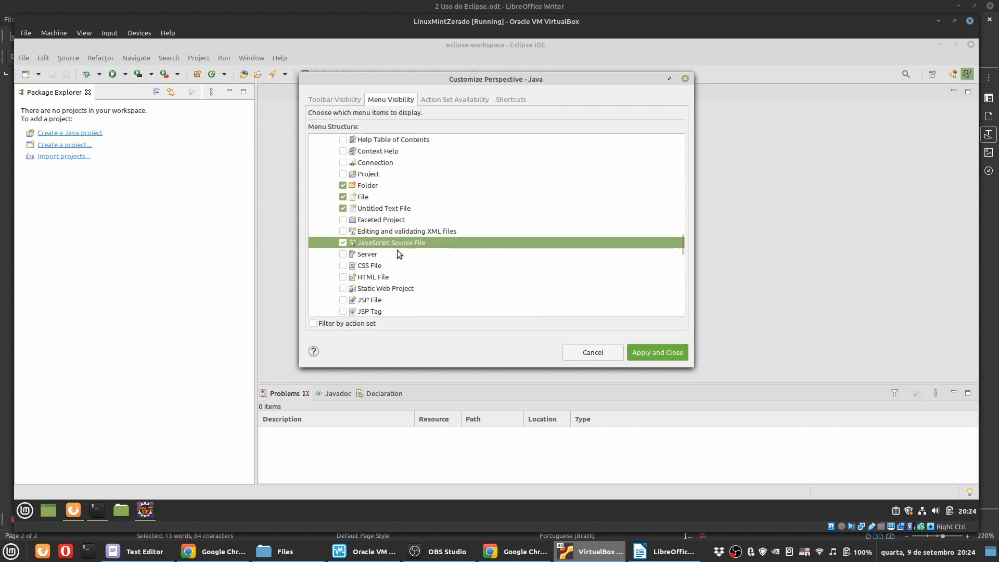
{"action": "left_click", "coordinate": [343, 266]}
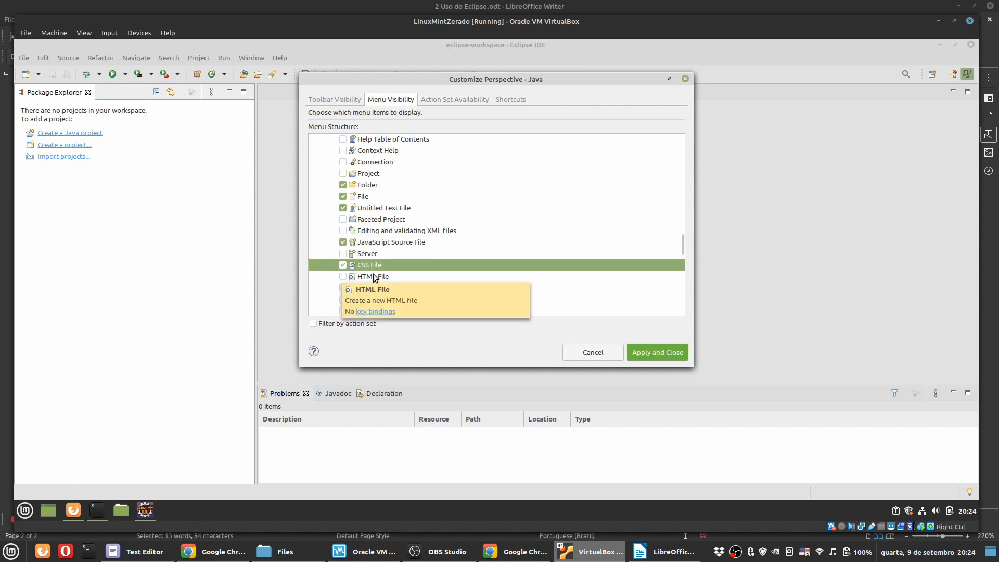
{"action": "left_click", "coordinate": [343, 276]}
{"action": "scroll", "coordinate": [382, 273], "scroll_direction": "down", "scroll_amount": 1}
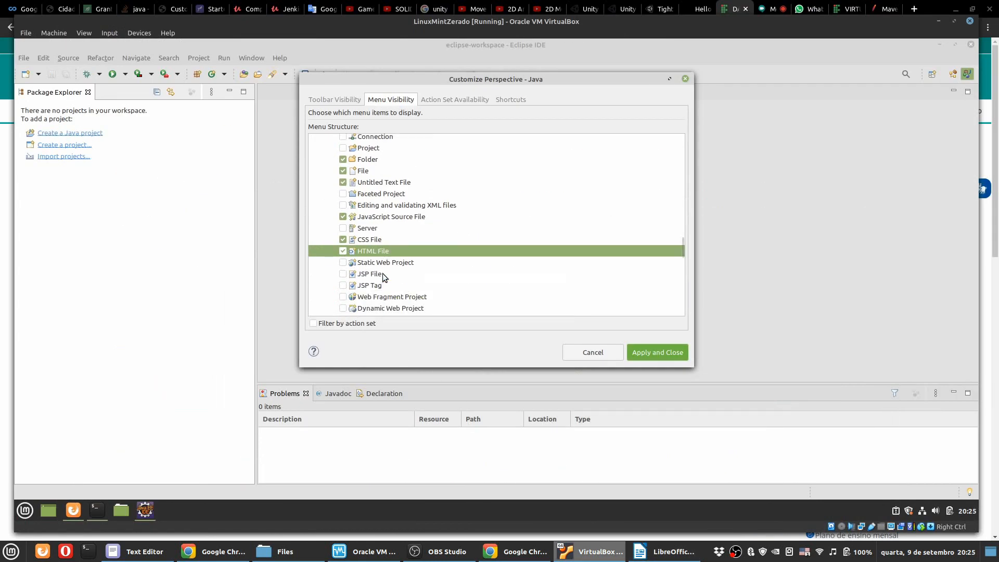
{"action": "scroll", "coordinate": [382, 274], "scroll_direction": "down", "scroll_amount": 1}
{"action": "scroll", "coordinate": [382, 276], "scroll_direction": "down", "scroll_amount": 2}
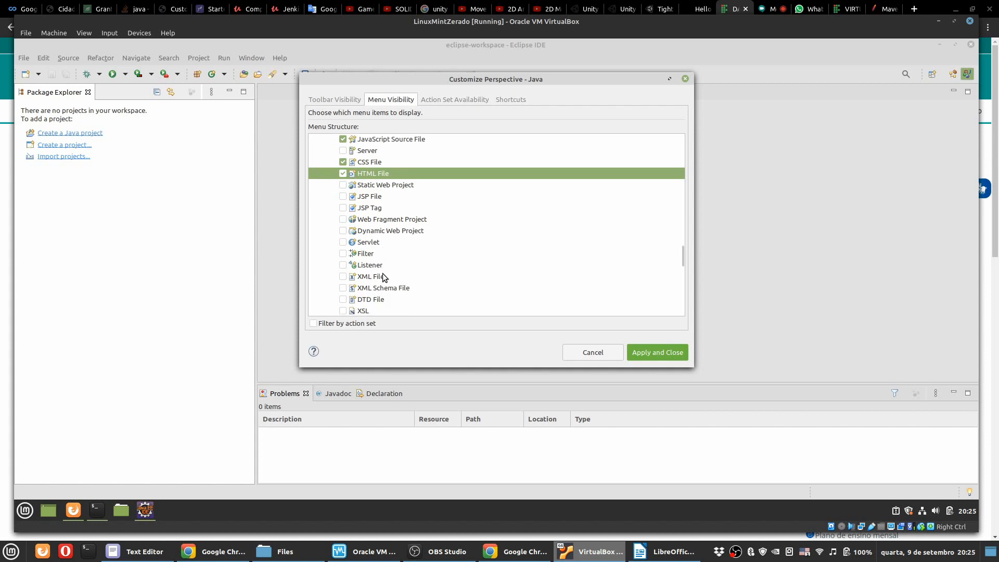
{"action": "left_click", "coordinate": [341, 277]}
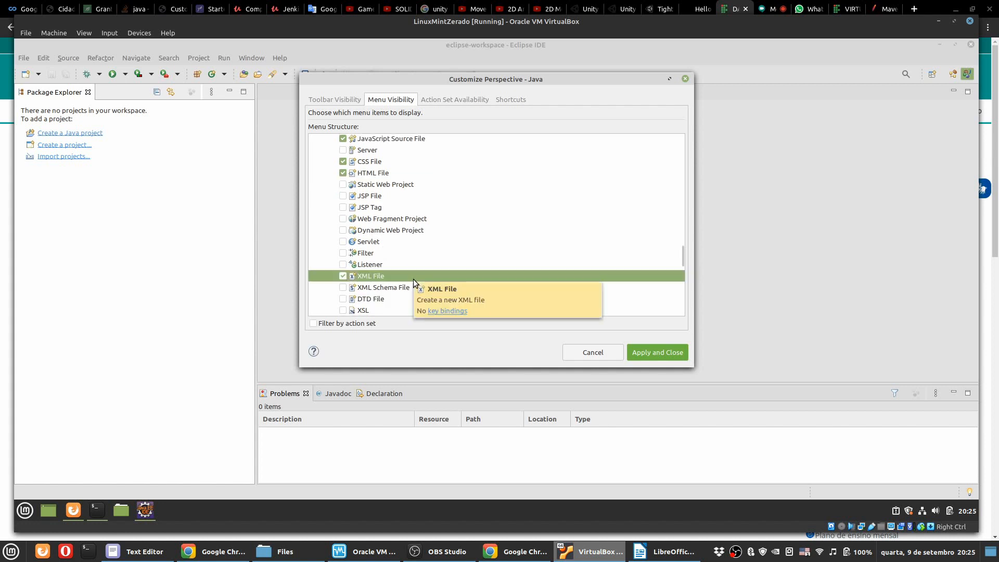
Step: Compare the enabled entries with section 3 of the guide and apply the perspective customization
{"action": "scroll", "coordinate": [413, 280], "scroll_direction": "up", "scroll_amount": 3}
{"action": "left_click", "coordinate": [648, 552]}
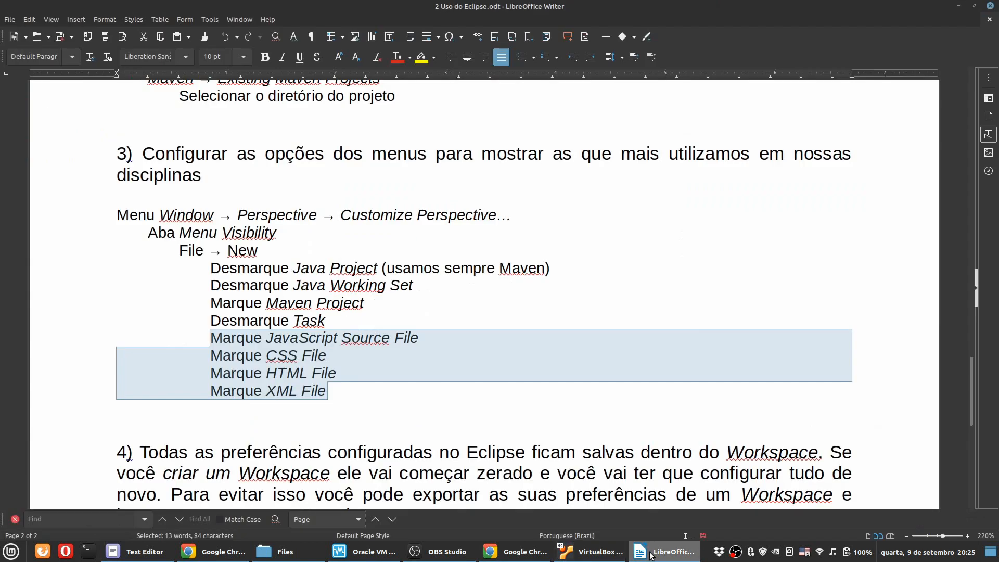
{"action": "left_click", "coordinate": [648, 551]}
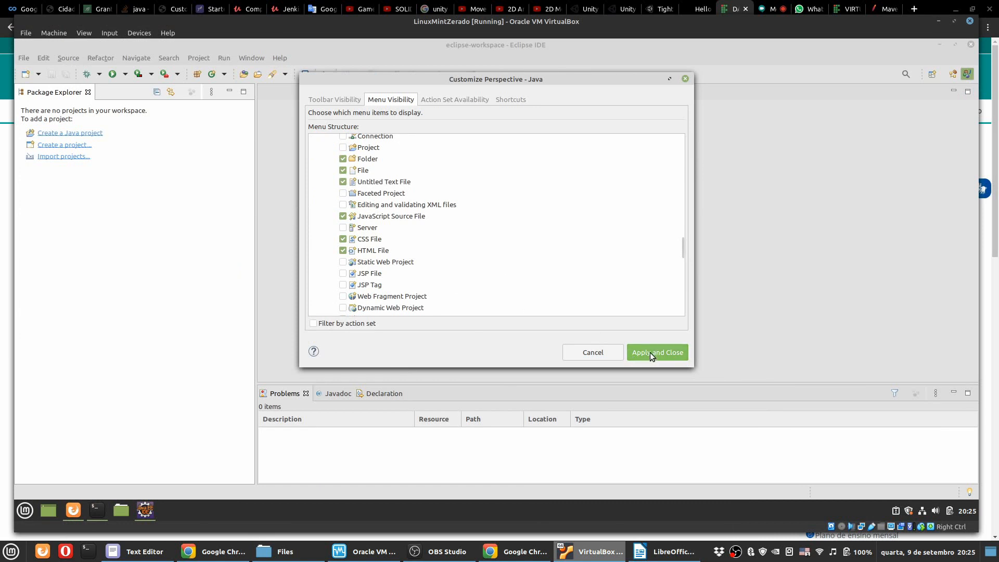
{"action": "left_click", "coordinate": [650, 352]}
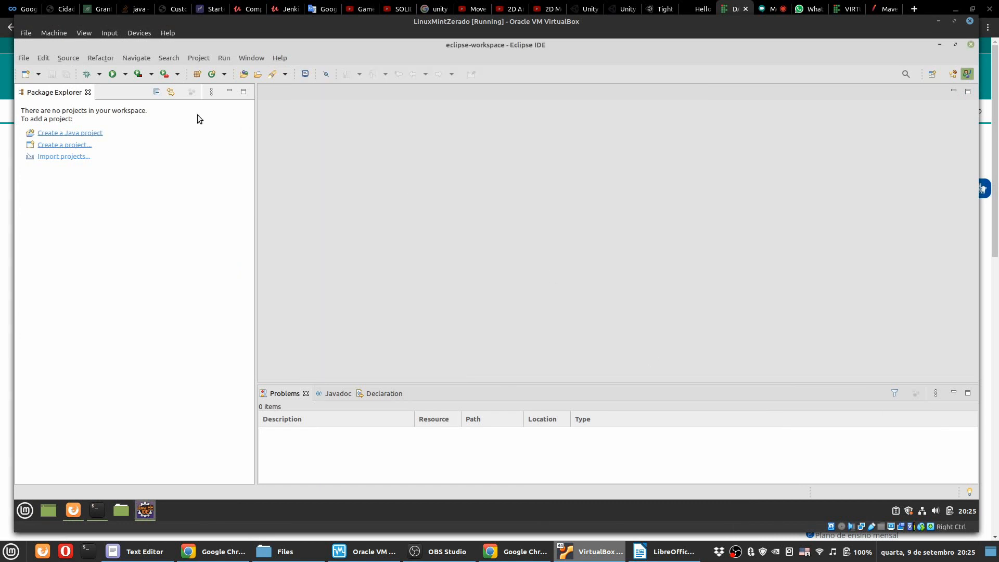
Step: Review the customized File > New entries, locate Maven Project in the full wizard list, and close the wizard without creating anything
{"action": "left_click", "coordinate": [24, 58]}
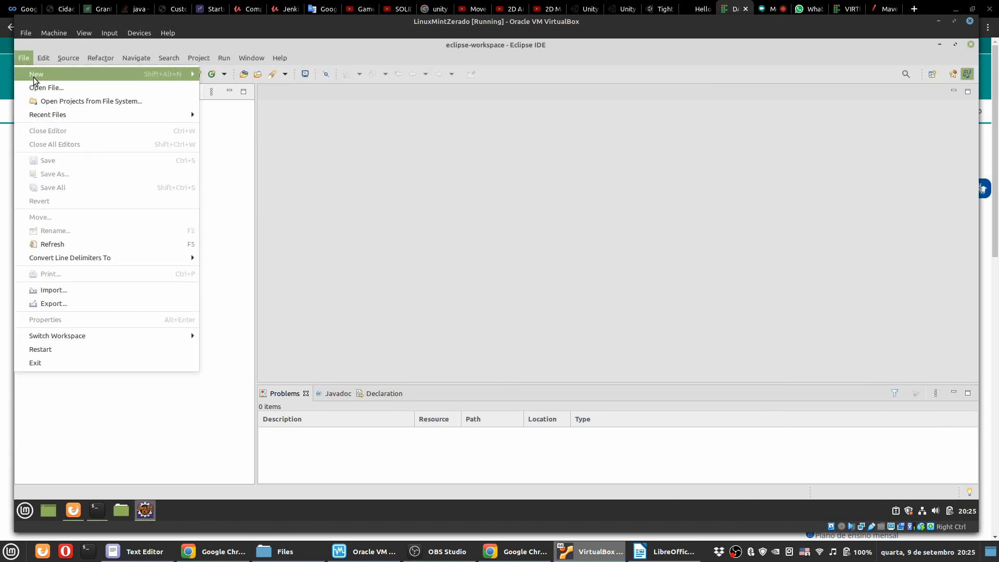
{"action": "mouse_move", "coordinate": [104, 75]}
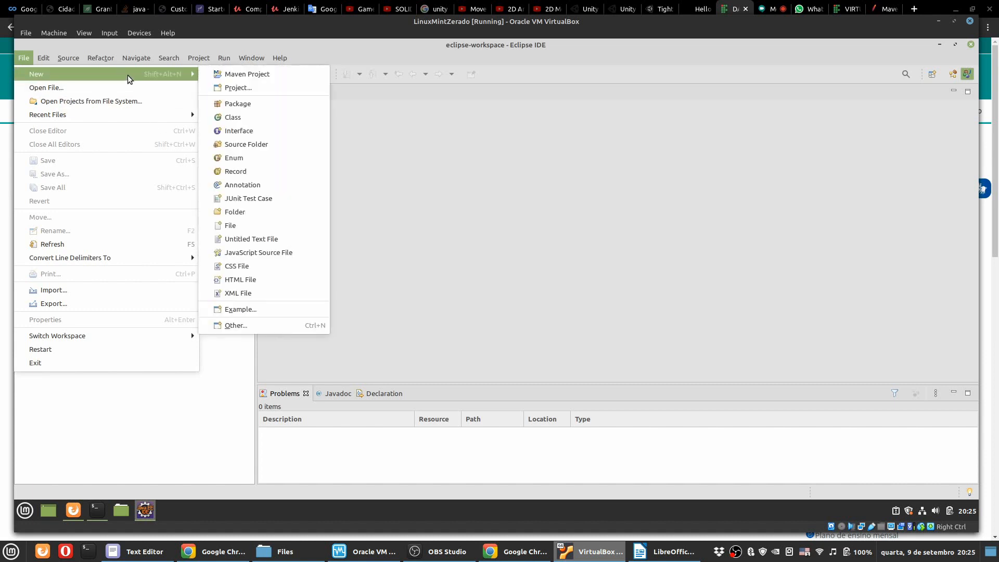
{"action": "left_click", "coordinate": [436, 325]}
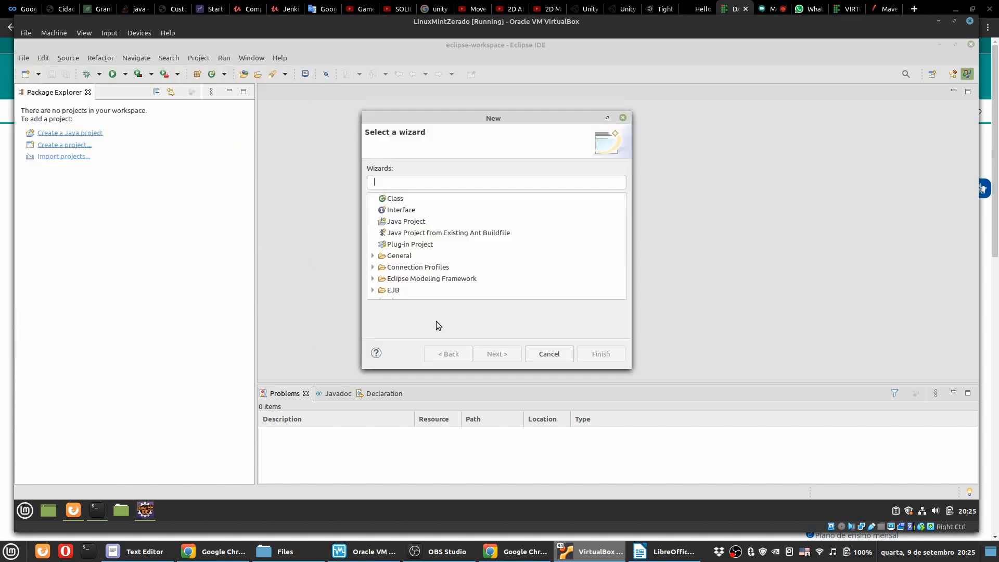
{"action": "scroll", "coordinate": [417, 256], "scroll_direction": "down", "scroll_amount": 5}
{"action": "scroll", "coordinate": [417, 257], "scroll_direction": "down", "scroll_amount": 2}
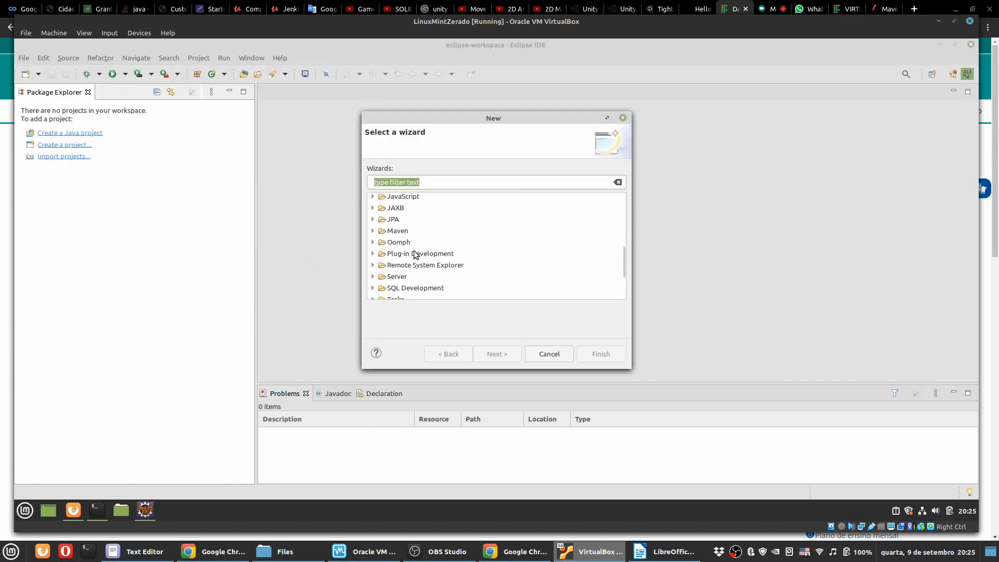
{"action": "double_click", "coordinate": [403, 231]}
{"action": "left_click", "coordinate": [428, 265]}
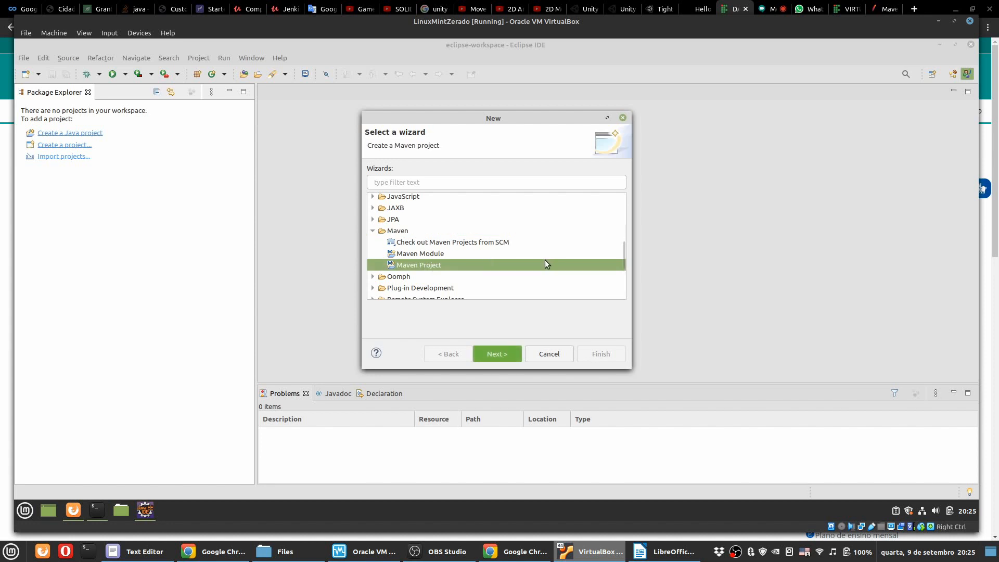
{"action": "left_click", "coordinate": [548, 354]}
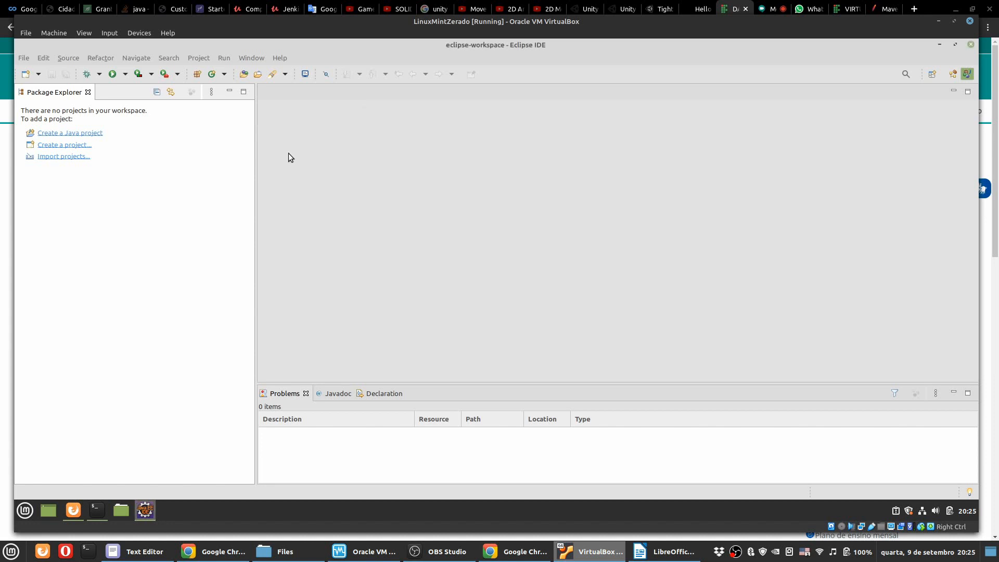
Step: Search the full list of New wizards for "html" and close it without creating a file
{"action": "left_click", "coordinate": [25, 59]}
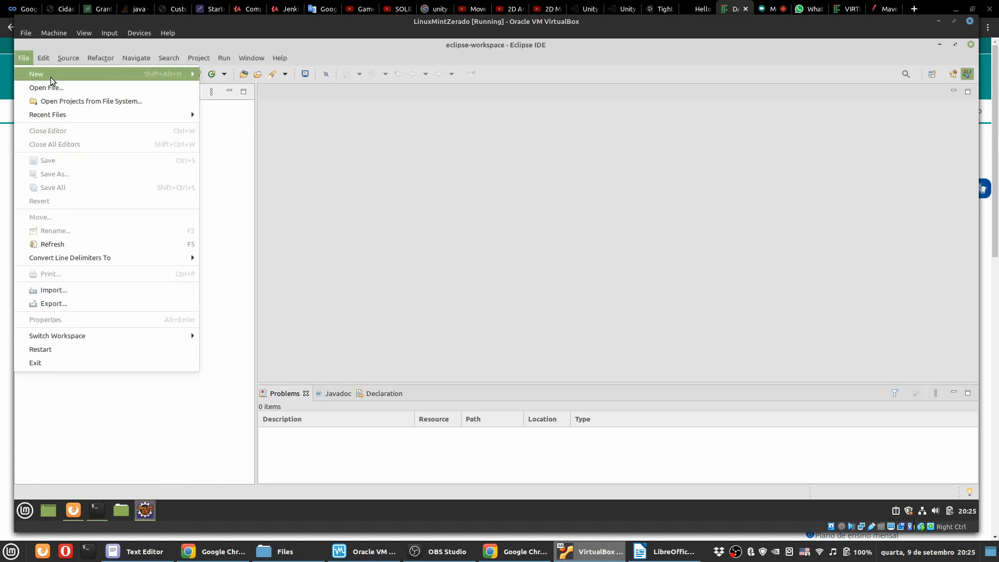
{"action": "mouse_move", "coordinate": [156, 80]}
{"action": "key", "text": "Return"}
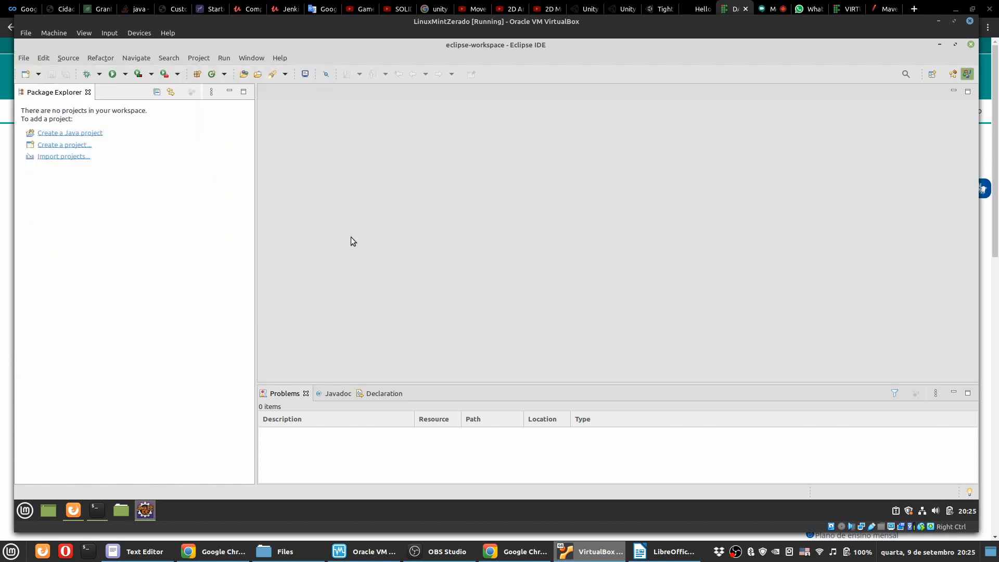
{"action": "type", "text": "hyml"}
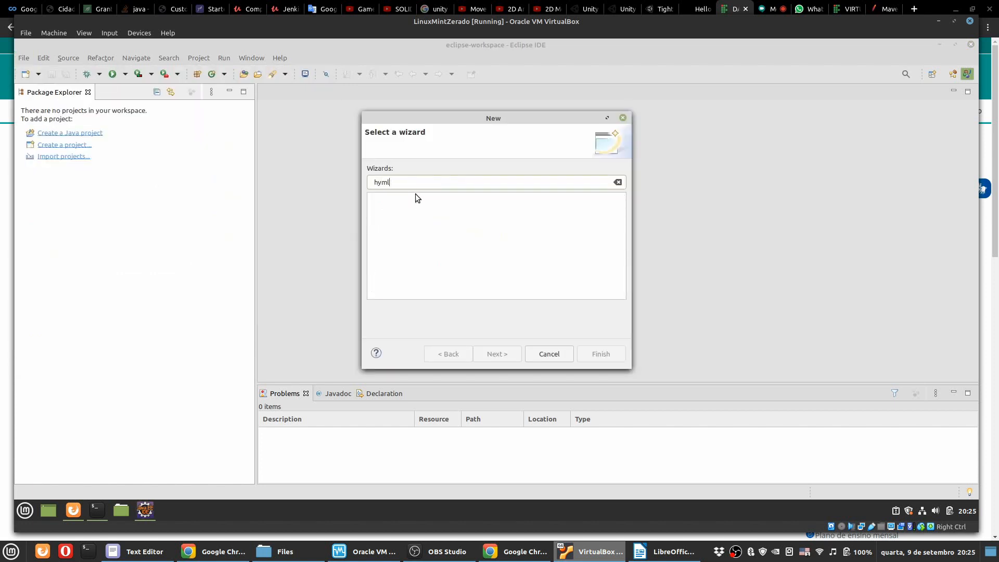
{"action": "key", "text": "BackSpace"}
{"action": "key", "text": "BackSpace"}
{"action": "key", "text": "BackSpace"}
{"action": "key", "text": "BackSpace"}
{"action": "type", "text": "html"}
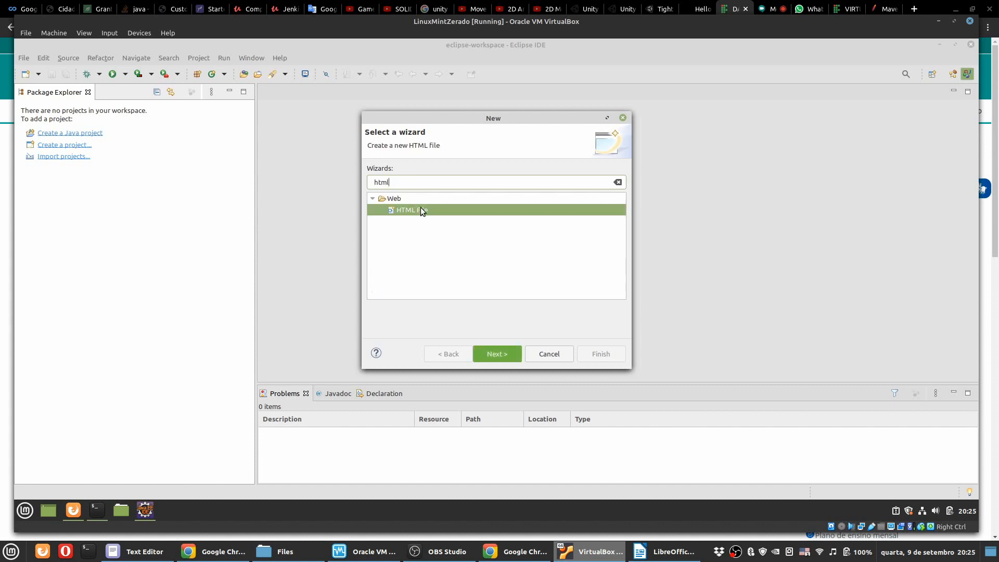
{"action": "key", "text": "Escape"}
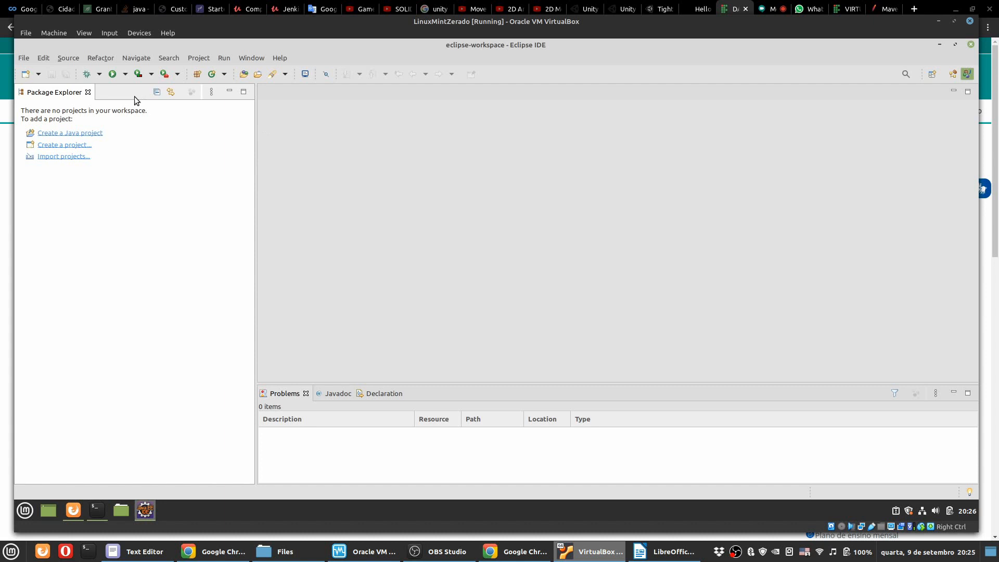
Step: Review the File > New entries again and read the guide's section 4 on exporting and importing workspace preferences, returning to Eclipse
{"action": "left_click", "coordinate": [23, 58]}
{"action": "mouse_move", "coordinate": [62, 75]}
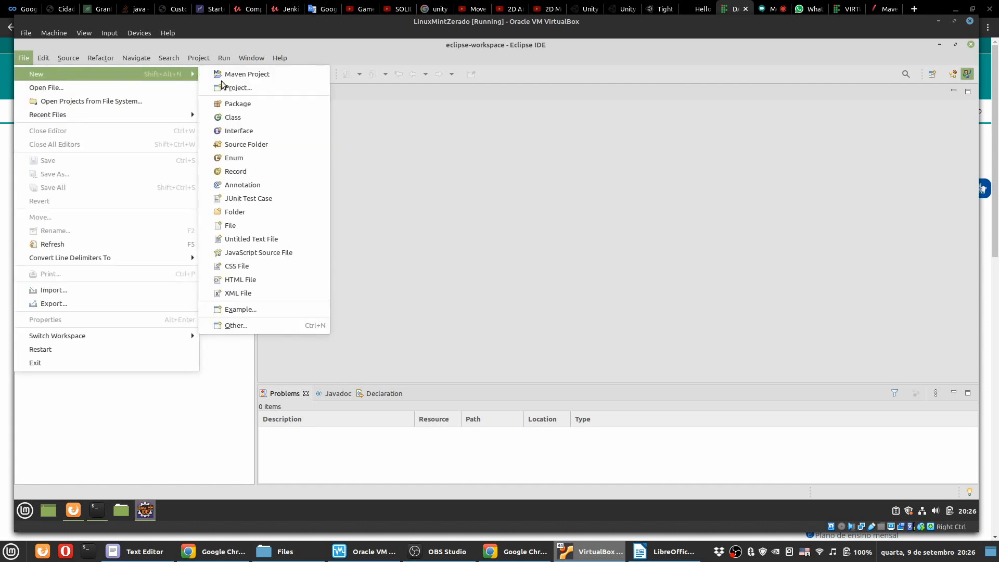
{"action": "key", "text": "alt+Tab"}
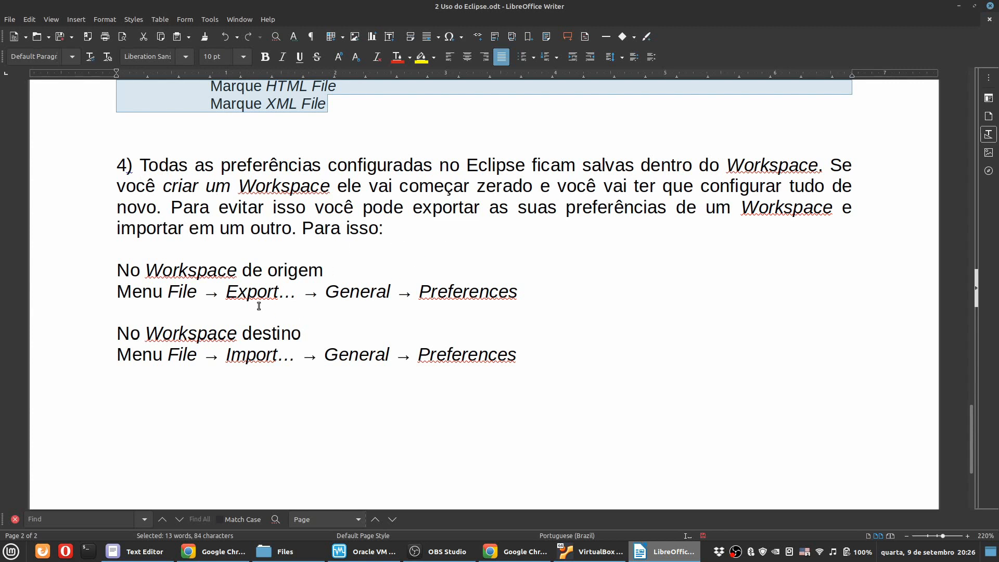
{"action": "scroll", "coordinate": [221, 259], "scroll_direction": "up", "scroll_amount": 2}
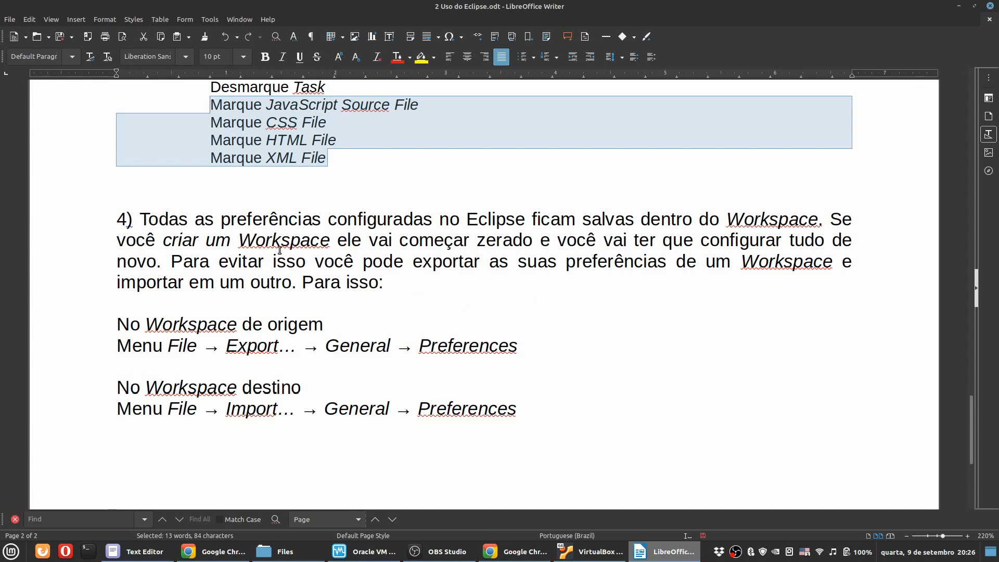
{"action": "left_click", "coordinate": [502, 241]}
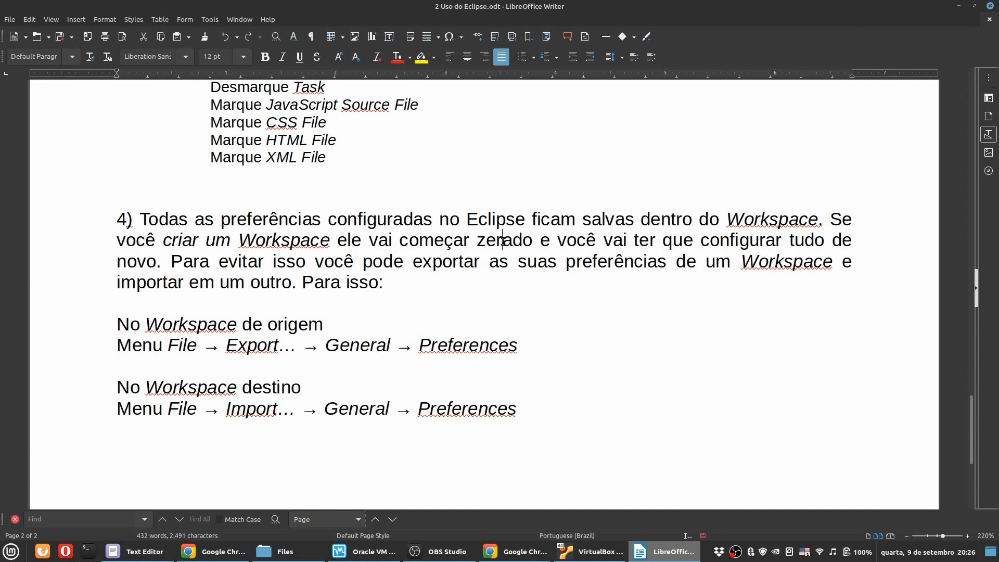
{"action": "left_click", "coordinate": [590, 552]}
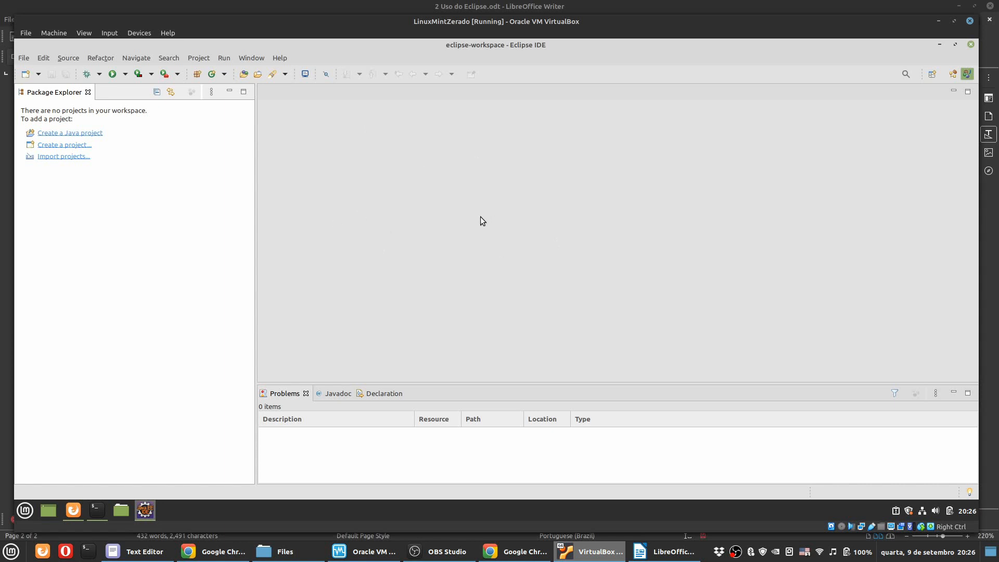
Step: Read the Maven setup steps in the guide "3 Configuracao do Maven no Eclipse.odt" and return to Eclipse
{"action": "left_click", "coordinate": [660, 552]}
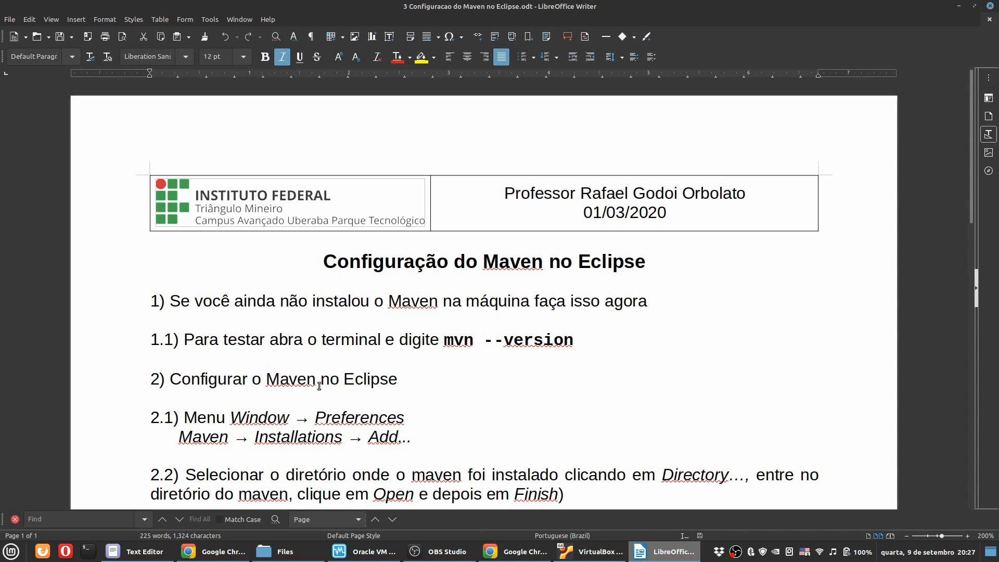
{"action": "scroll", "coordinate": [301, 382], "scroll_direction": "down", "scroll_amount": 3}
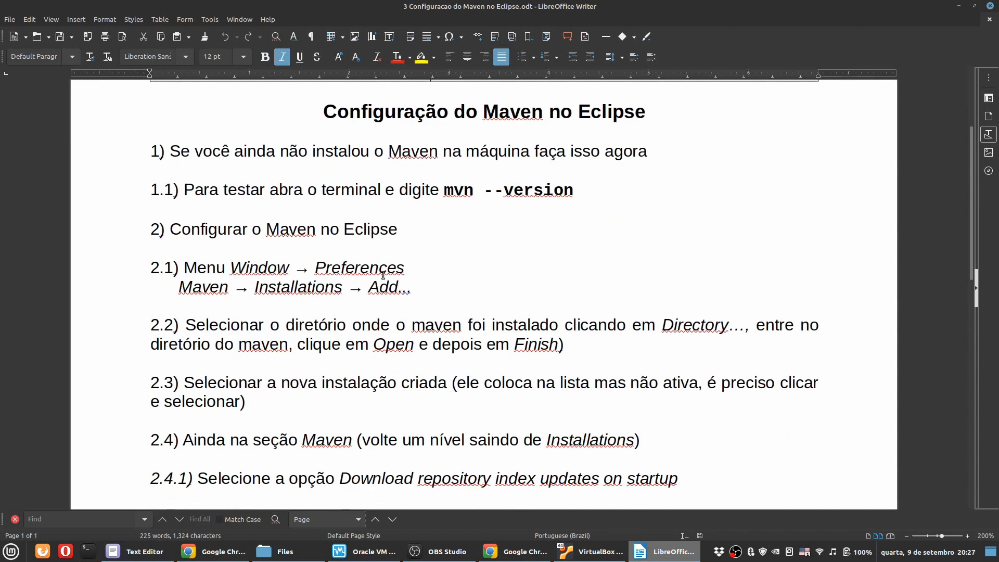
{"action": "left_click", "coordinate": [591, 552]}
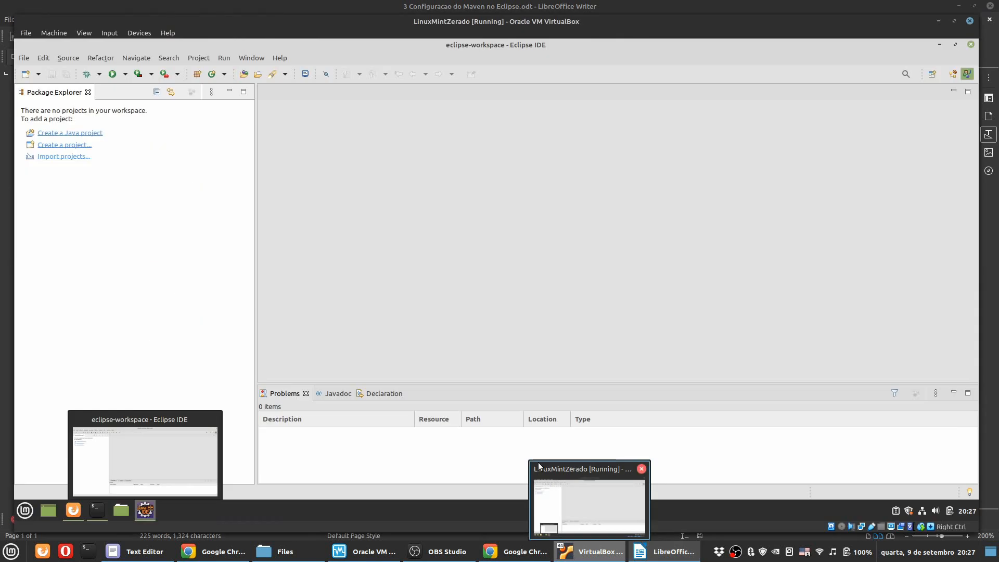
Step: Open the Maven Installations page in Eclipse's preferences, checking the path against the Maven configuration guide
{"action": "left_click", "coordinate": [255, 58]}
{"action": "left_click", "coordinate": [276, 162]}
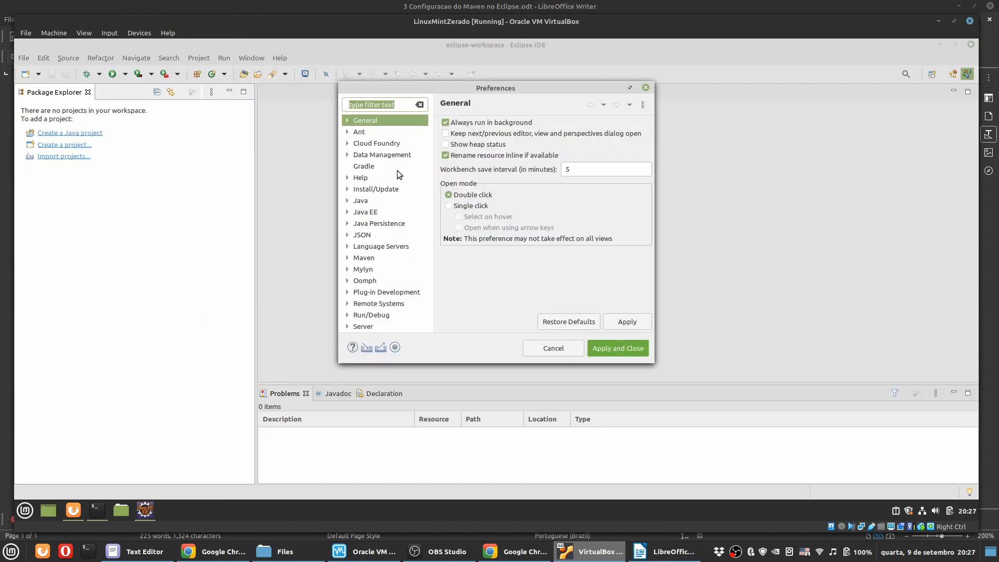
{"action": "left_click", "coordinate": [369, 257]}
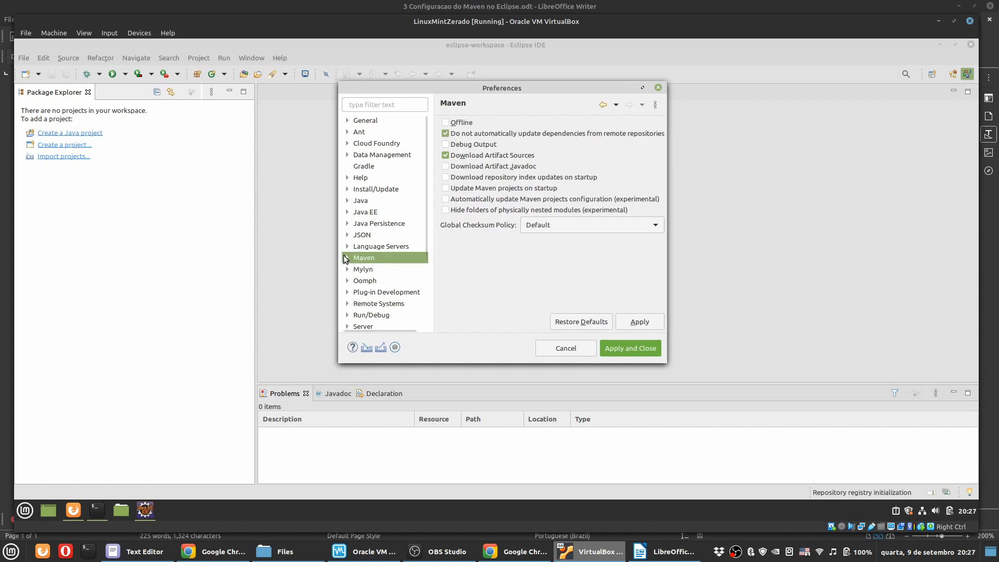
{"action": "left_click", "coordinate": [345, 257]}
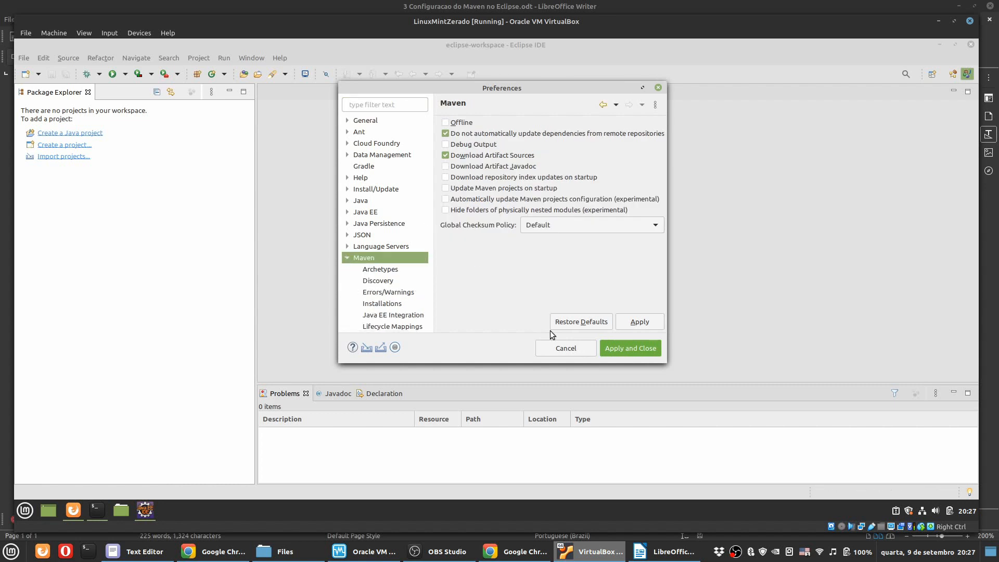
{"action": "left_click", "coordinate": [651, 553]}
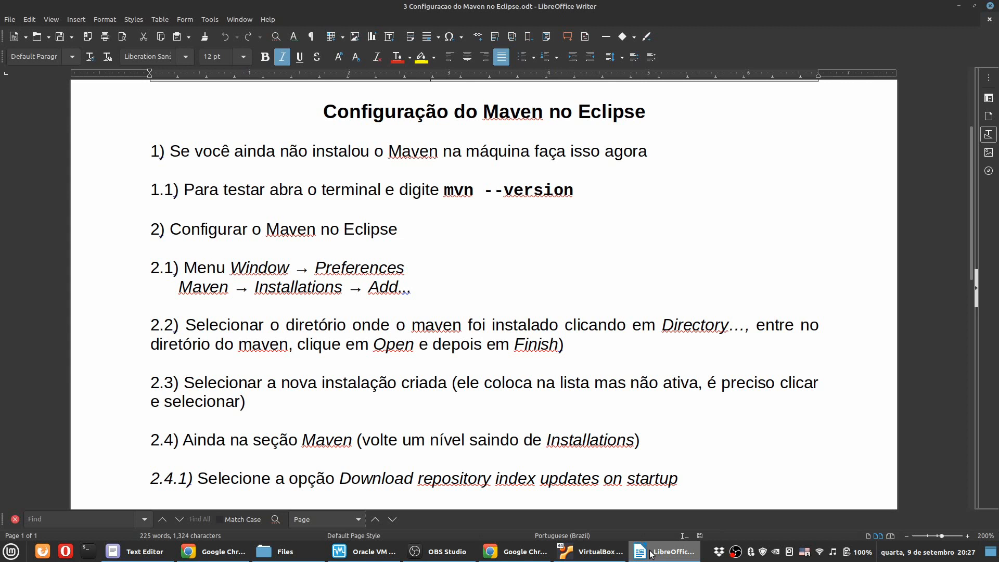
{"action": "left_click", "coordinate": [651, 553]}
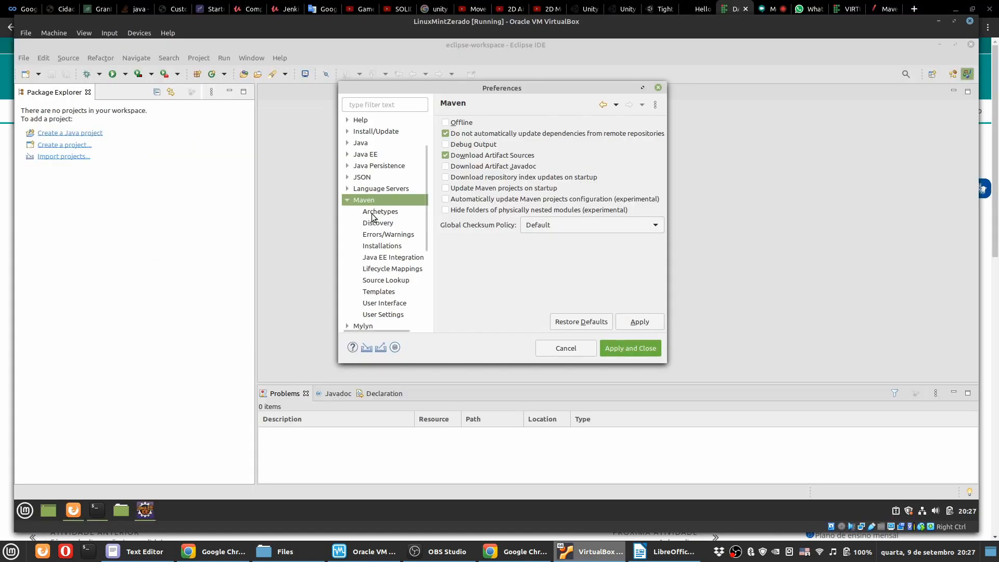
{"action": "left_click", "coordinate": [384, 245]}
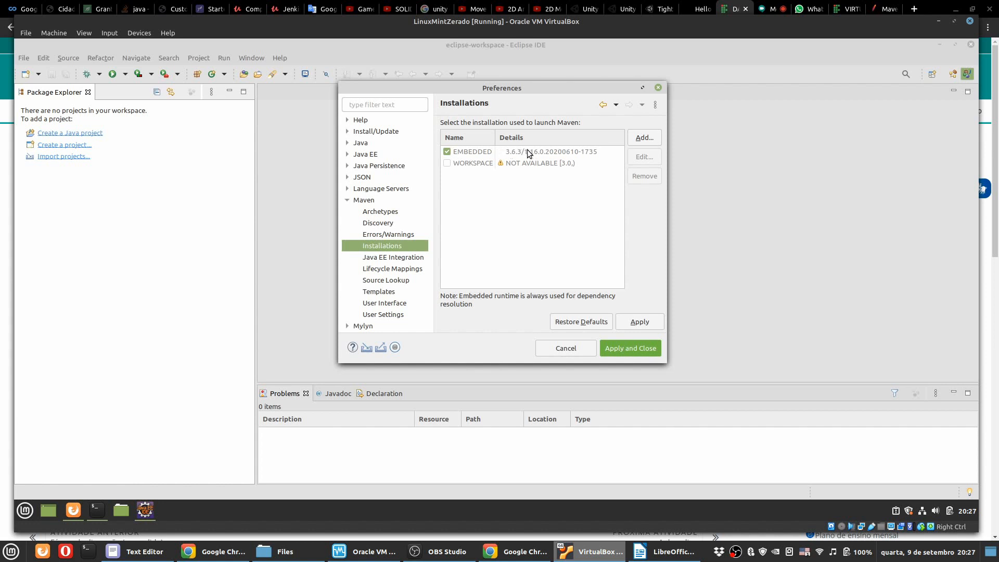
Step: Add the external Maven installation from Programas/apache-maven-3.6.3 in the home folder and select it as the one used to launch Maven
{"action": "left_click", "coordinate": [644, 138]}
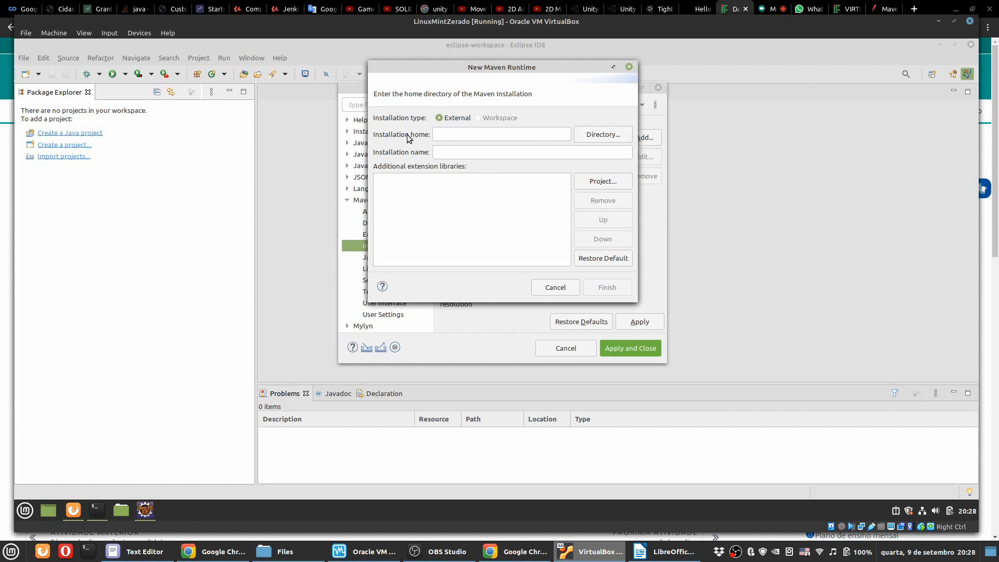
{"action": "left_click", "coordinate": [594, 137]}
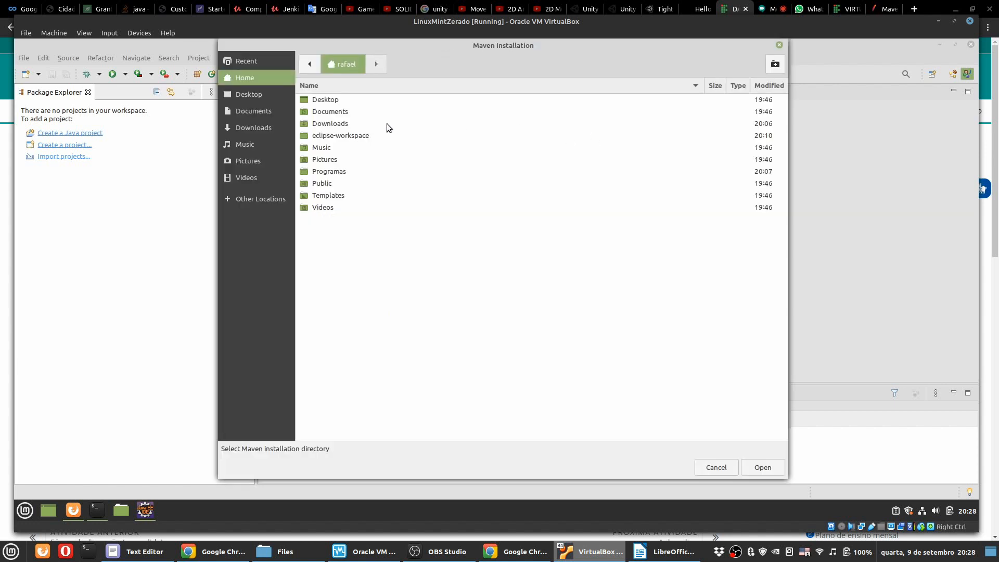
{"action": "double_click", "coordinate": [336, 171]}
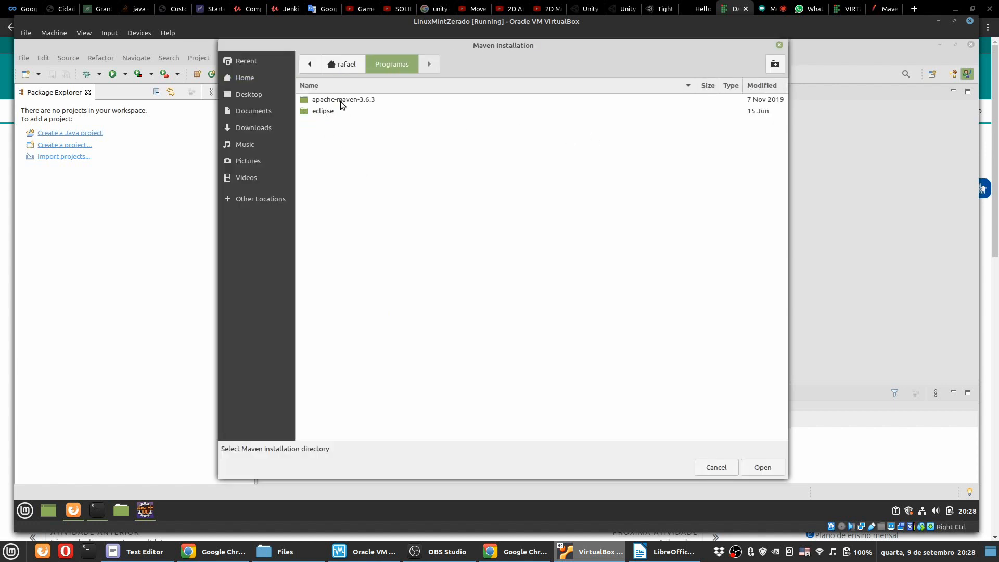
{"action": "left_click", "coordinate": [341, 100]}
{"action": "double_click", "coordinate": [343, 100]}
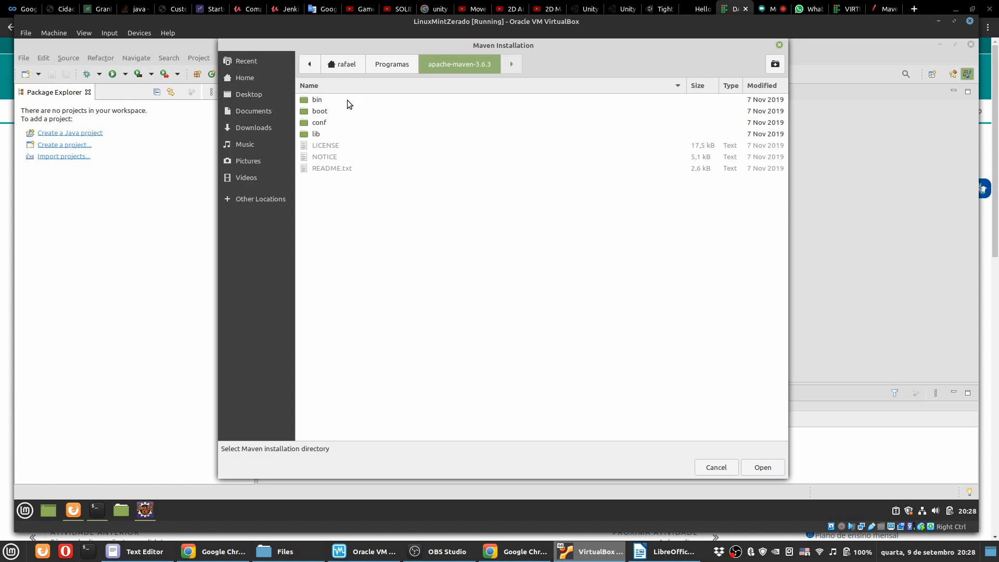
{"action": "left_click", "coordinate": [757, 466]}
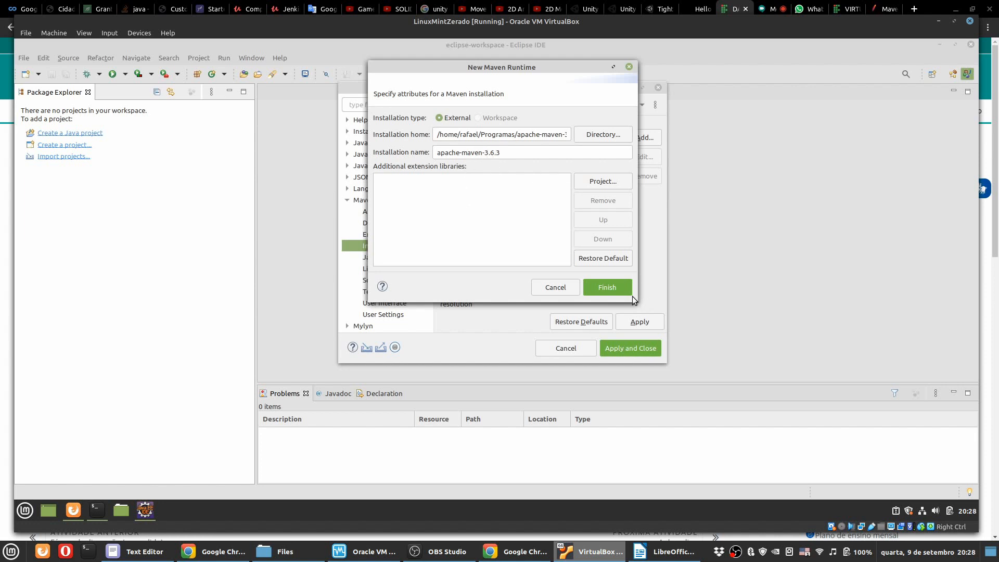
{"action": "left_click", "coordinate": [614, 287]}
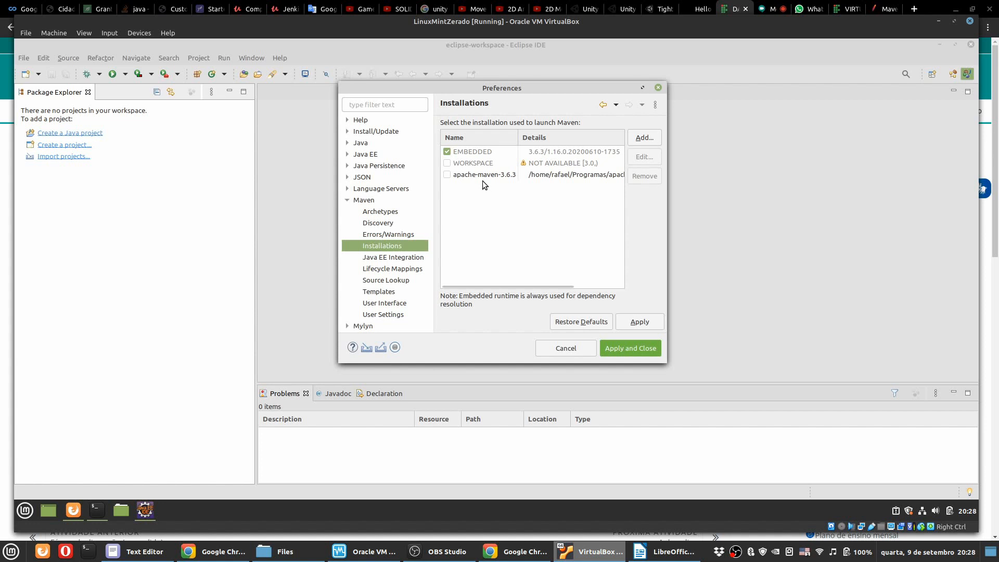
{"action": "left_click", "coordinate": [447, 174]}
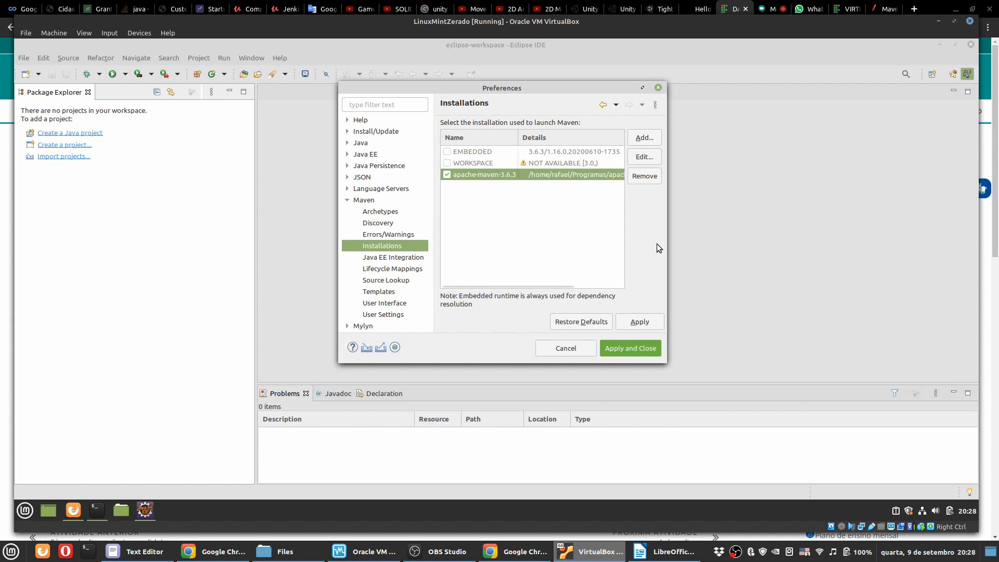
{"action": "left_click_drag", "start_coordinate": [665, 241], "coordinate": [815, 240]}
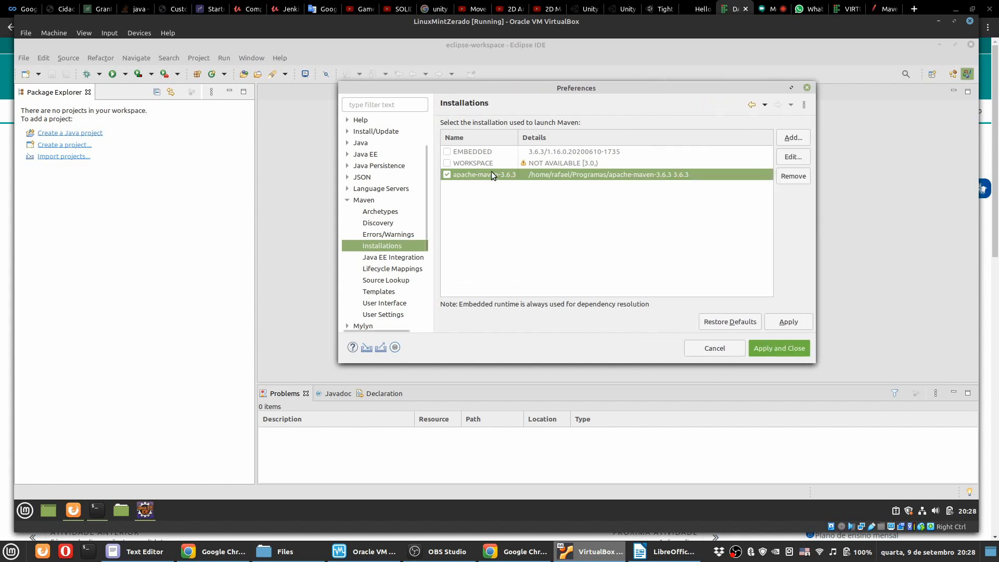
Step: Read steps 2.3 to 2.7 of the Maven guide in LibreOffice Writer and enable Download Artifact Javadoc in Eclipse's Maven preferences
{"action": "left_click", "coordinate": [664, 551]}
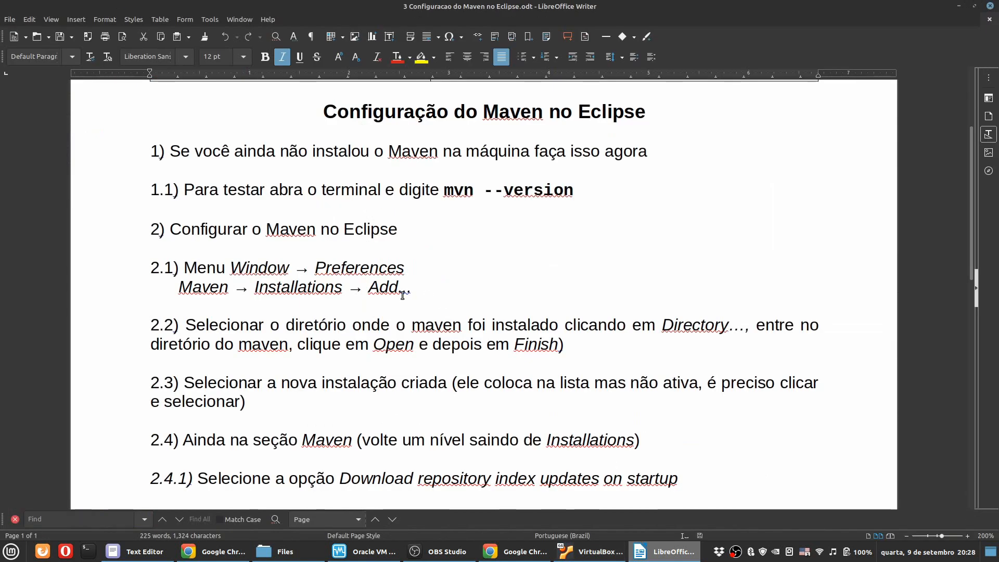
{"action": "scroll", "coordinate": [402, 295], "scroll_direction": "down", "scroll_amount": 2}
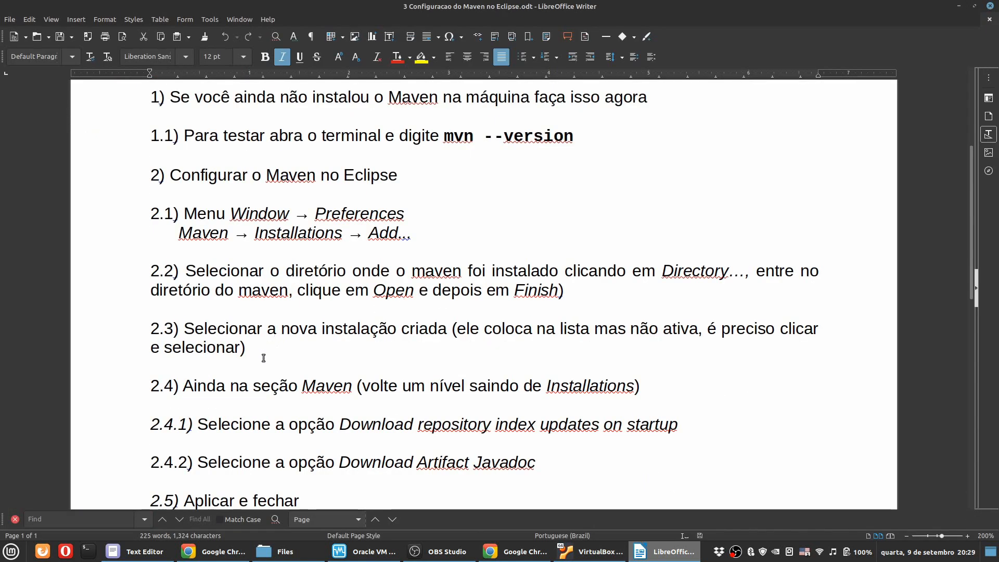
{"action": "left_click_drag", "start_coordinate": [272, 348], "coordinate": [159, 329]}
{"action": "scroll", "coordinate": [295, 337], "scroll_direction": "down", "scroll_amount": 2}
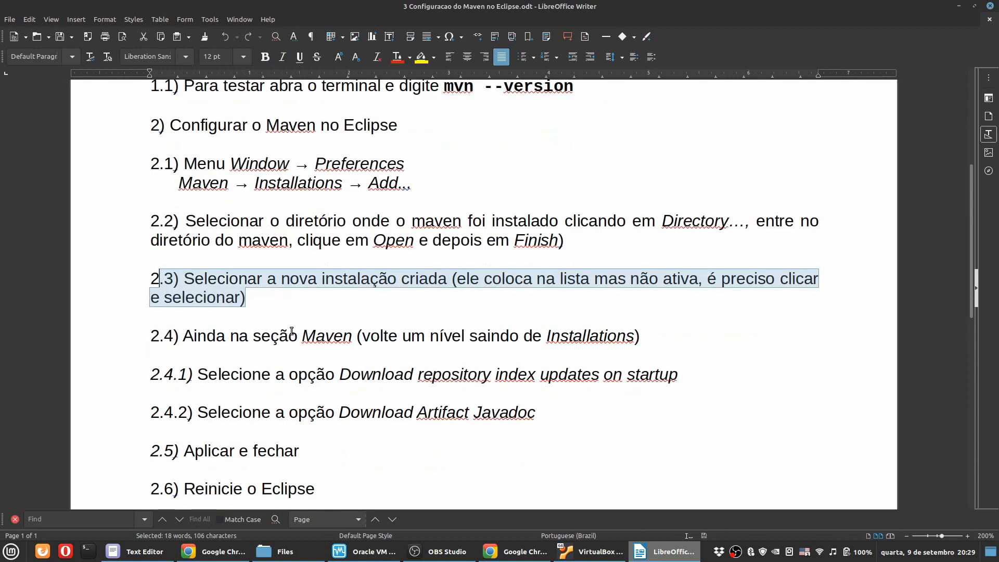
{"action": "scroll", "coordinate": [295, 337], "scroll_direction": "down", "scroll_amount": 2}
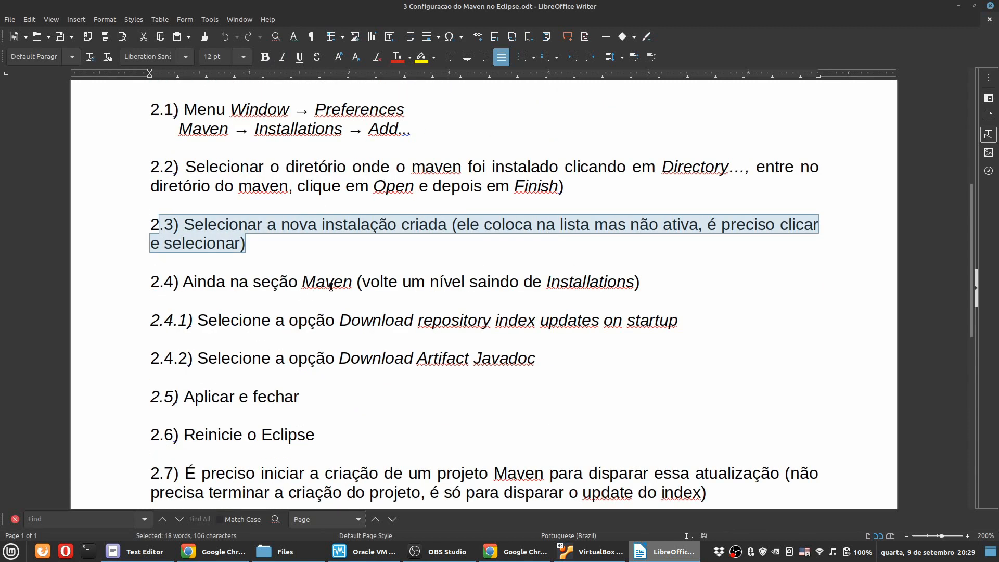
{"action": "left_click", "coordinate": [598, 550]}
{"action": "left_click", "coordinate": [363, 202]}
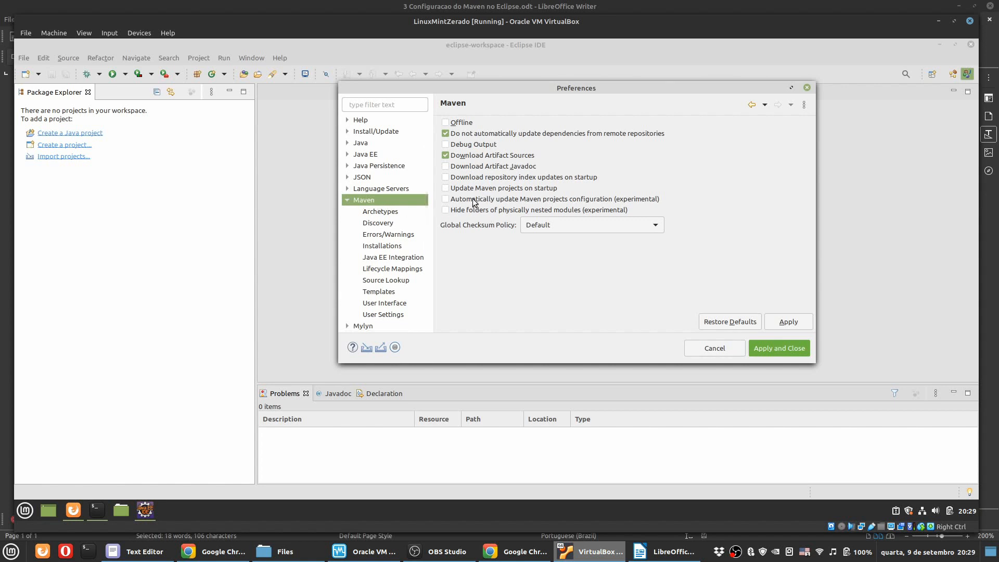
{"action": "left_click", "coordinate": [460, 167]}
Step: Enable Download repository index updates on startup as the guide instructs, and apply and close the preferences
{"action": "left_click", "coordinate": [666, 552]}
{"action": "left_click", "coordinate": [589, 552]}
{"action": "left_click", "coordinate": [466, 178]}
{"action": "left_click", "coordinate": [663, 552]}
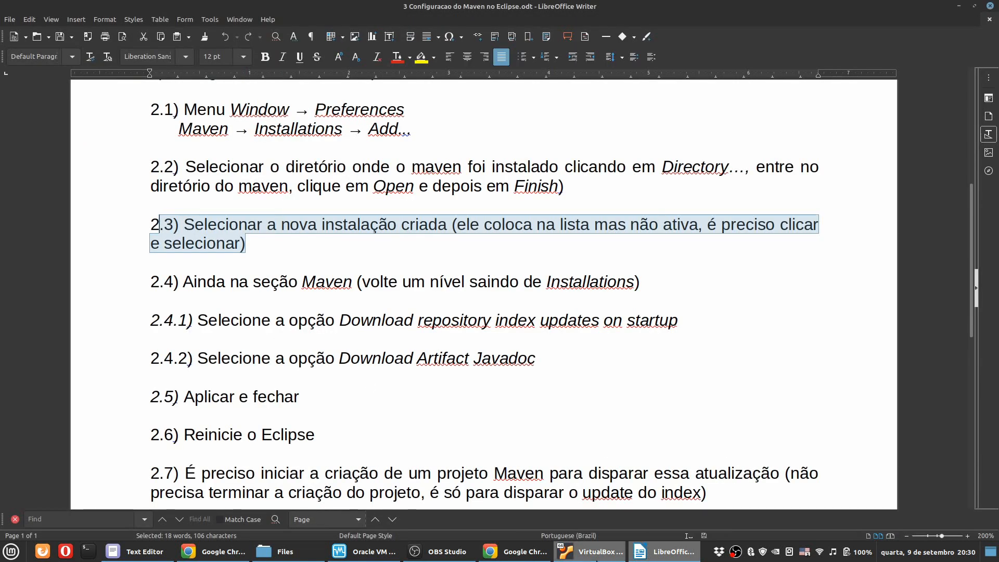
{"action": "left_click", "coordinate": [593, 553]}
{"action": "left_click", "coordinate": [770, 348]}
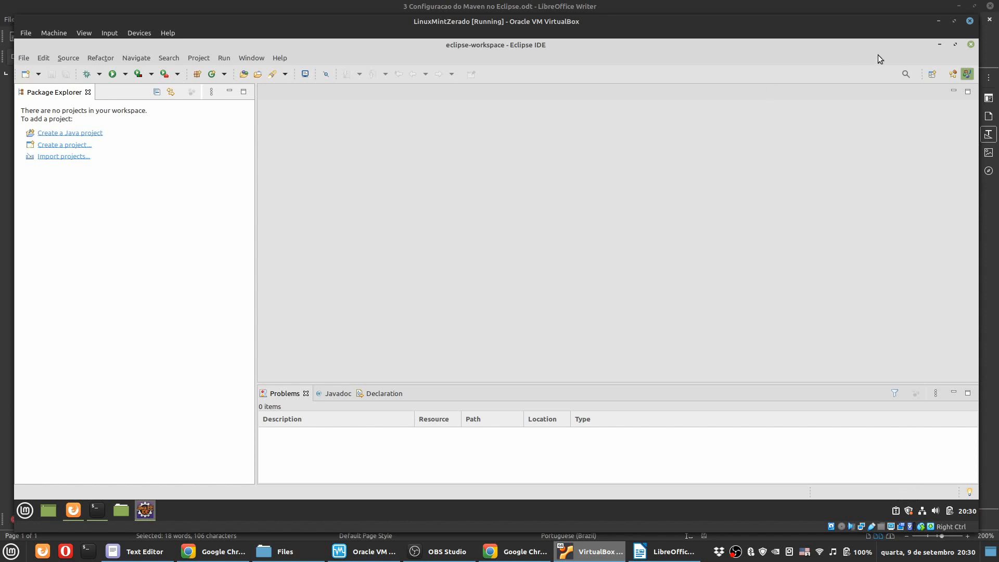
Step: Exit Eclipse with Always exit without prompt enabled, and relaunch Eclipse 2020-06 on the eclipse-workspace directory
{"action": "left_click", "coordinate": [971, 45]}
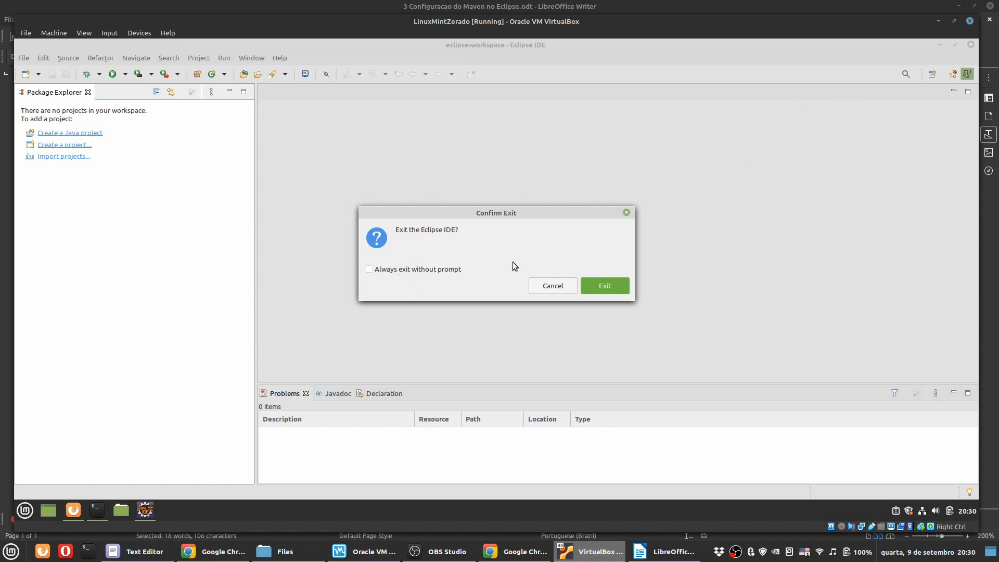
{"action": "left_click", "coordinate": [395, 270]}
{"action": "left_click", "coordinate": [610, 284]}
{"action": "left_click", "coordinate": [28, 507]}
{"action": "mouse_move", "coordinate": [141, 344]}
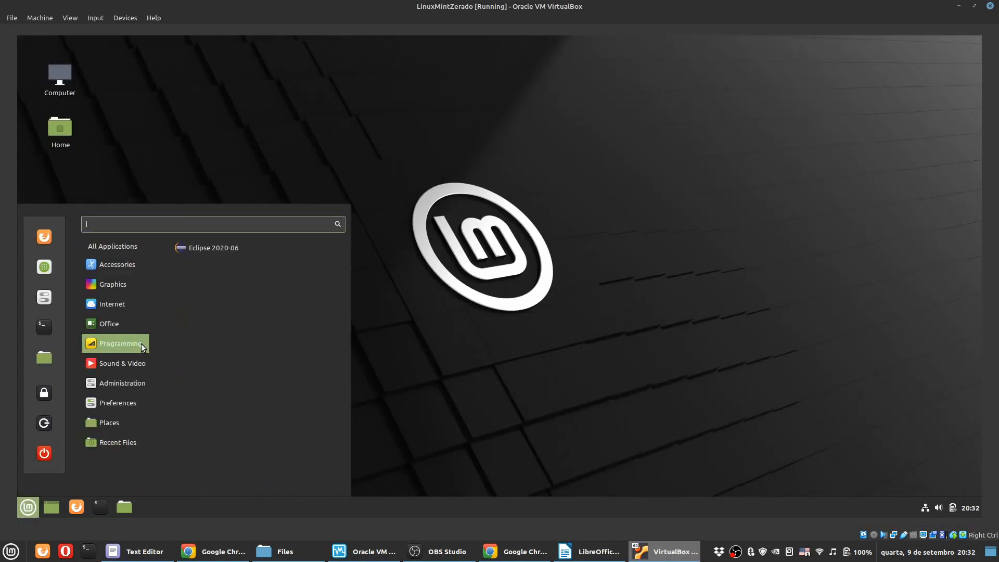
{"action": "left_click", "coordinate": [248, 248]}
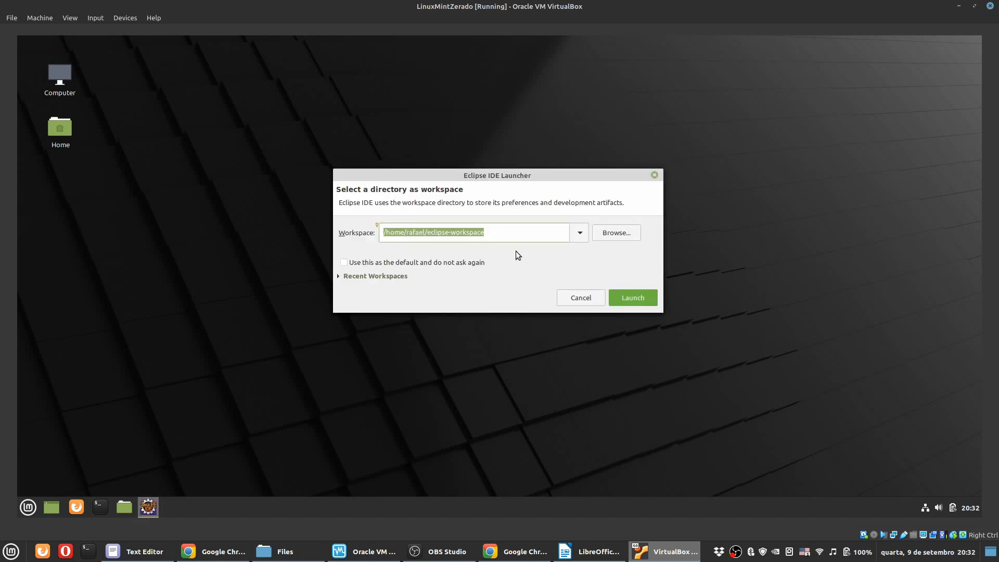
{"action": "left_click", "coordinate": [621, 296]}
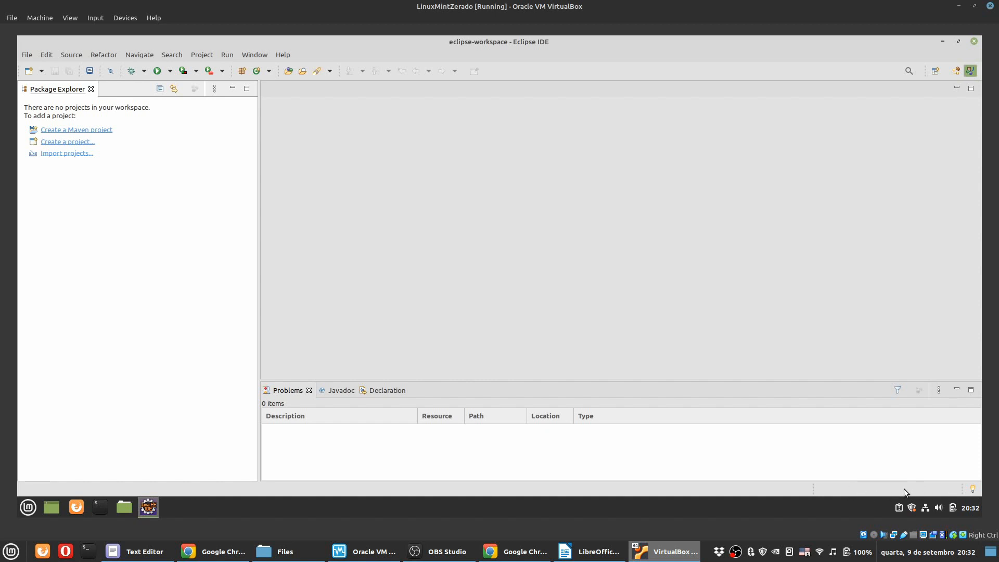
Step: Read the guide's steps 2.7 to 3.1 and start creating a new Maven project in Eclipse to trigger the index update
{"action": "left_click", "coordinate": [587, 551]}
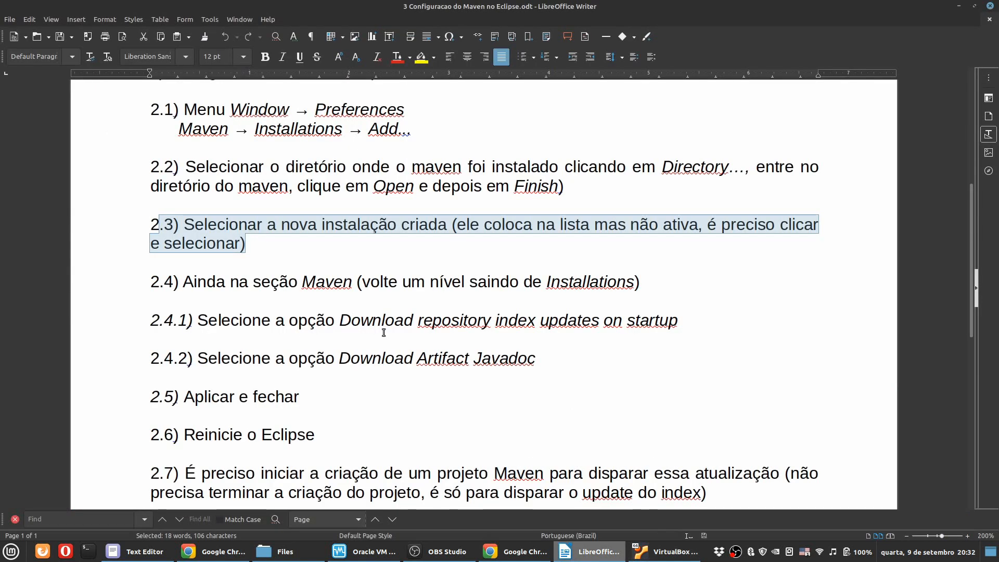
{"action": "scroll", "coordinate": [384, 332], "scroll_direction": "down", "scroll_amount": 5}
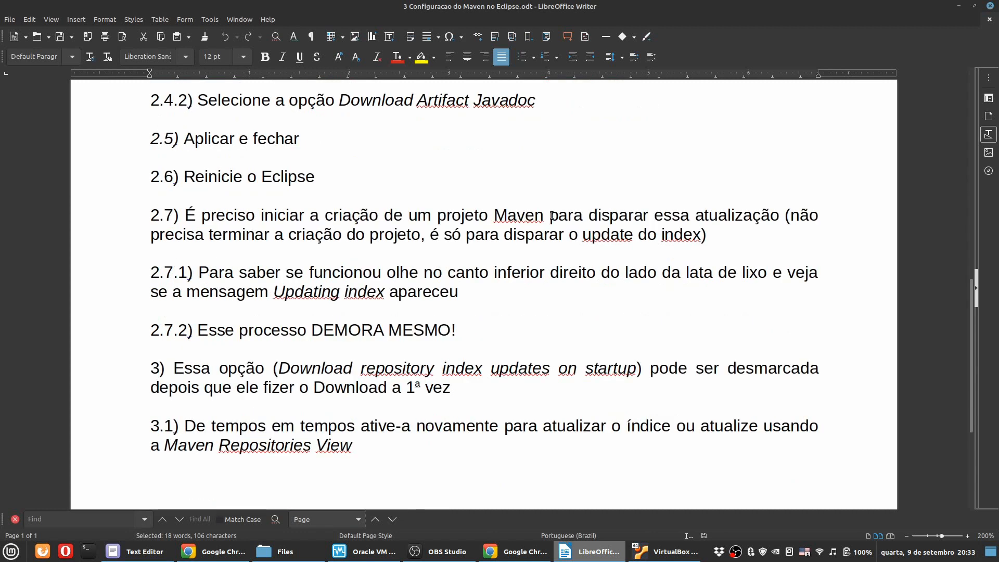
{"action": "left_click", "coordinate": [664, 552]}
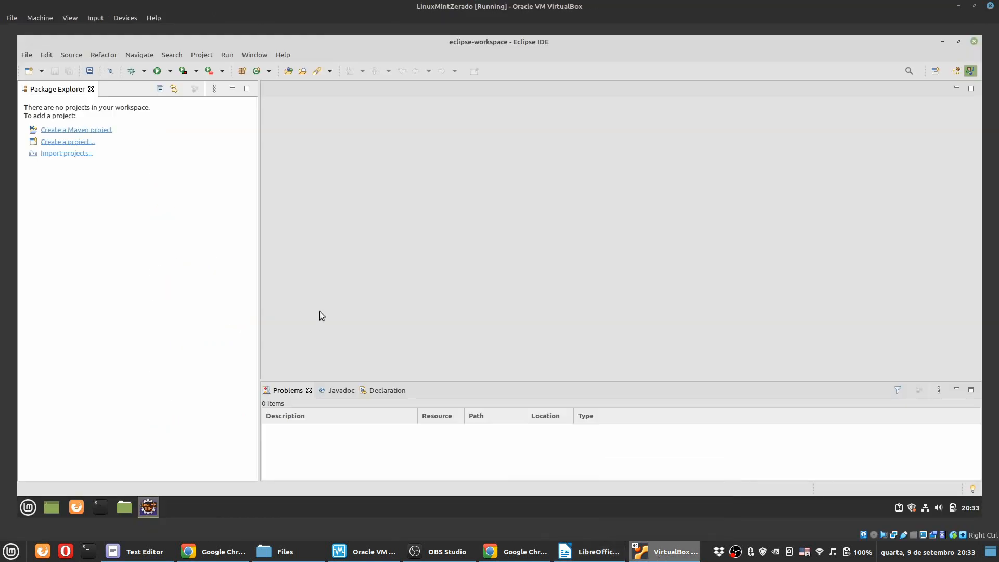
{"action": "left_click", "coordinate": [28, 56]}
{"action": "mouse_move", "coordinate": [47, 71]}
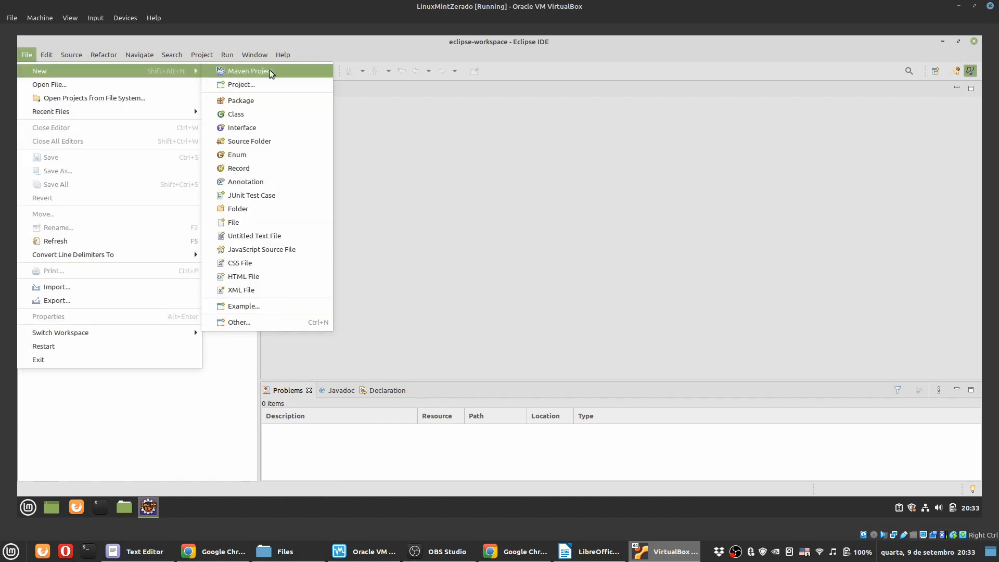
{"action": "left_click", "coordinate": [270, 74]}
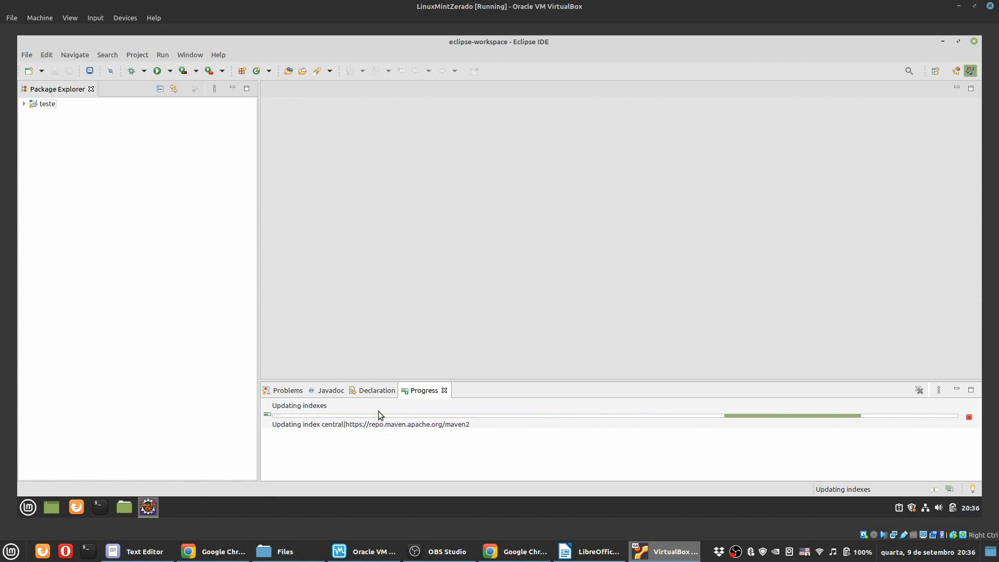
Step: Turn off Download repository index updates on startup in Eclipse's Maven preferences
{"action": "left_click", "coordinate": [198, 55]}
{"action": "left_click", "coordinate": [216, 160]}
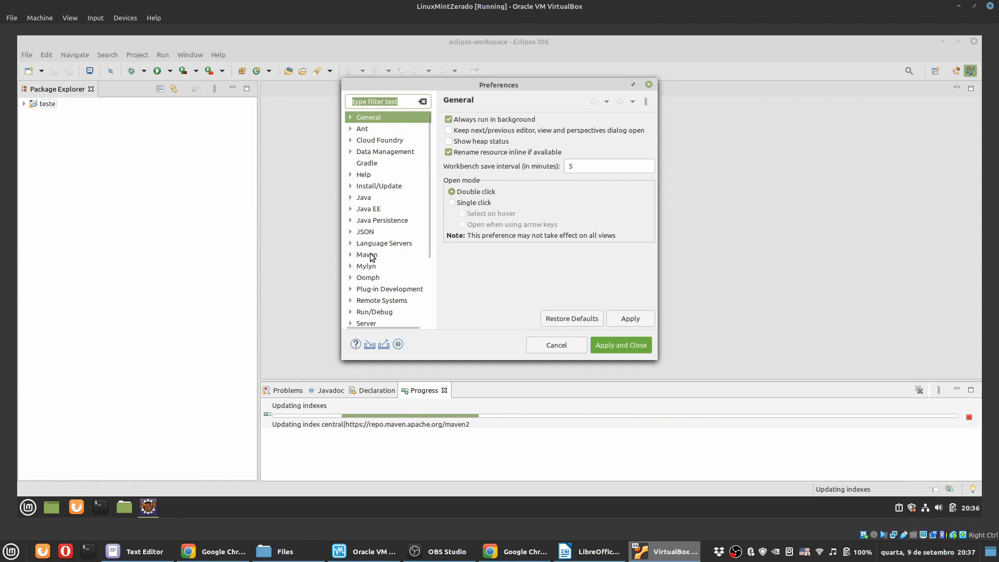
{"action": "left_click", "coordinate": [369, 255]}
{"action": "left_click", "coordinate": [448, 174]}
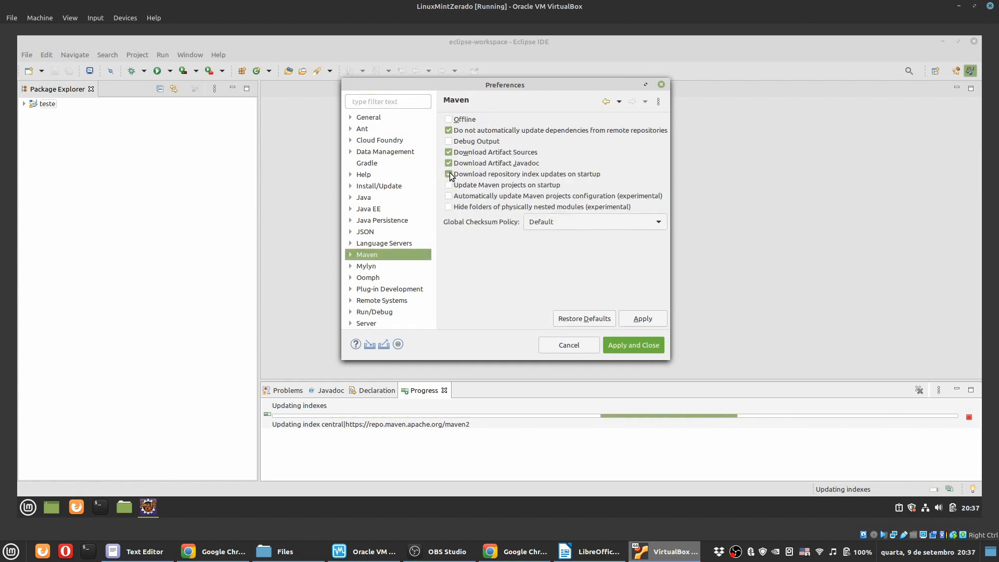